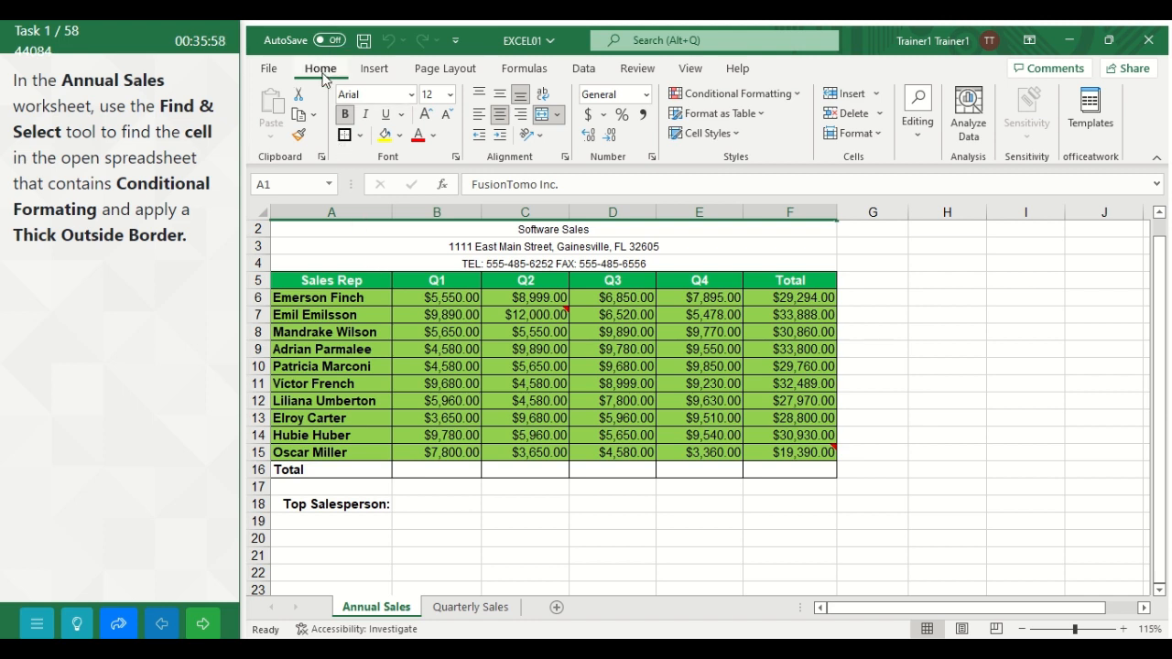
# Step: Find the cell with conditional formatting in the Annual Sales worksheet, apply thick outside borders to it, and advance to the following task
pyautogui.click(919, 142)
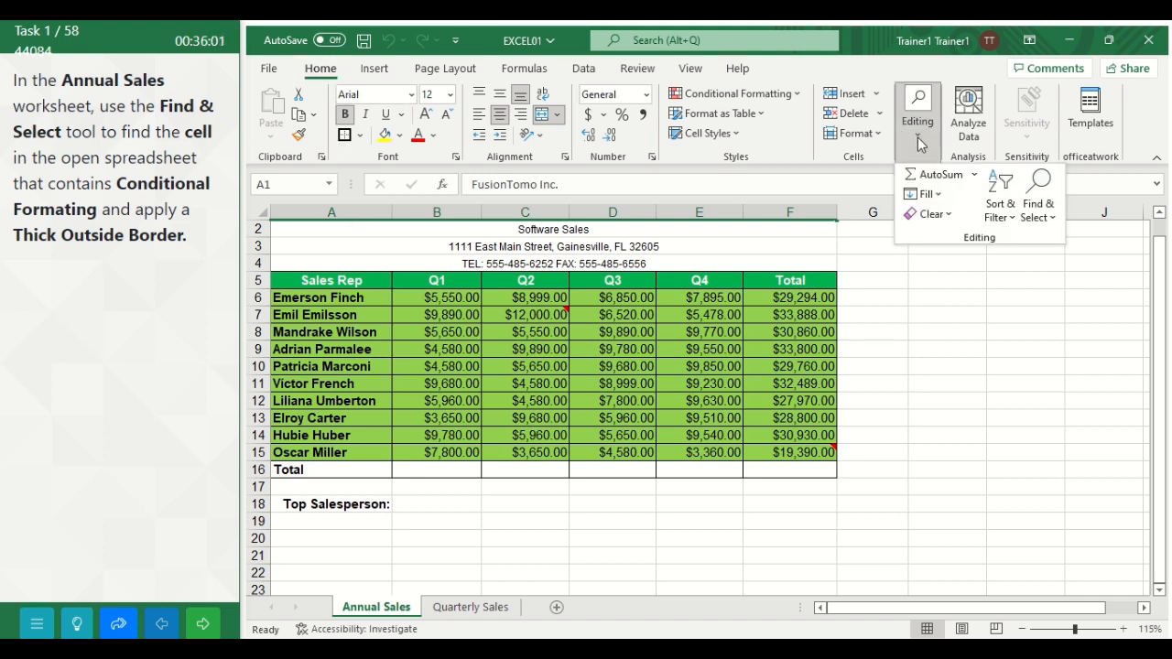
pyautogui.click(1040, 218)
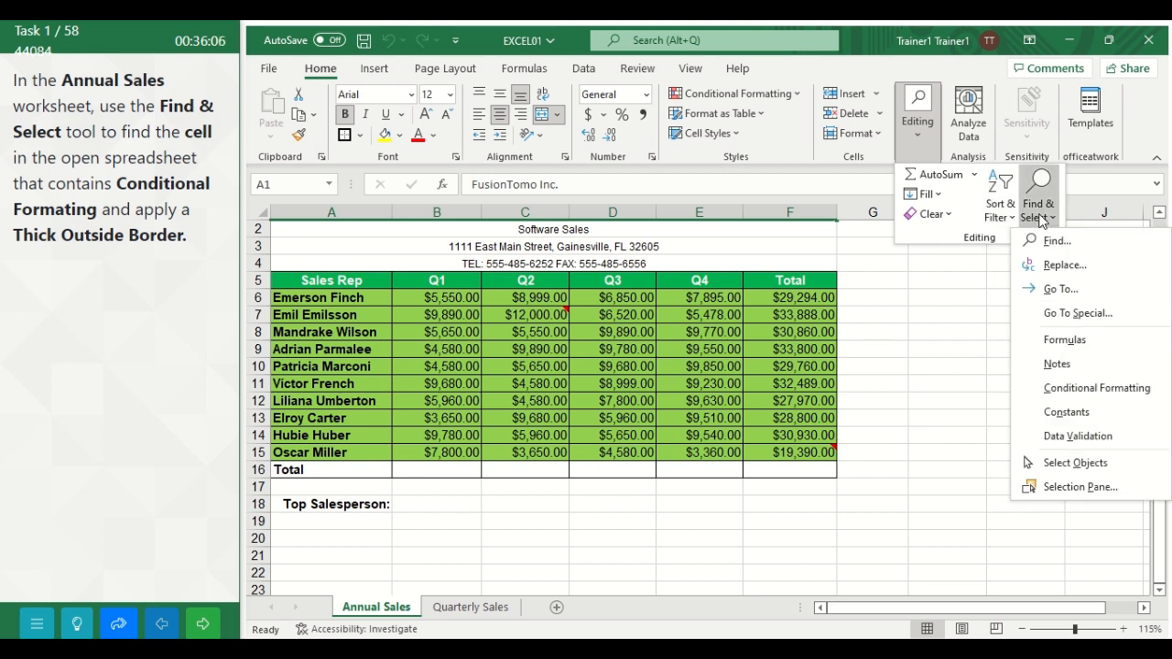
pyautogui.click(1058, 390)
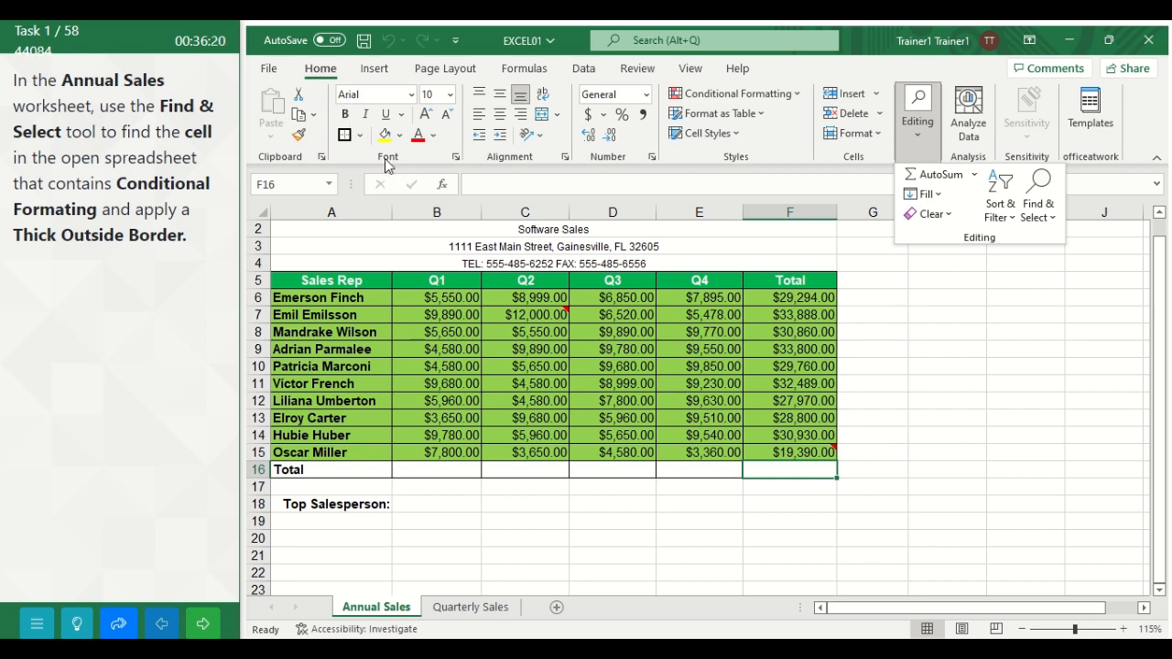
pyautogui.click(360, 135)
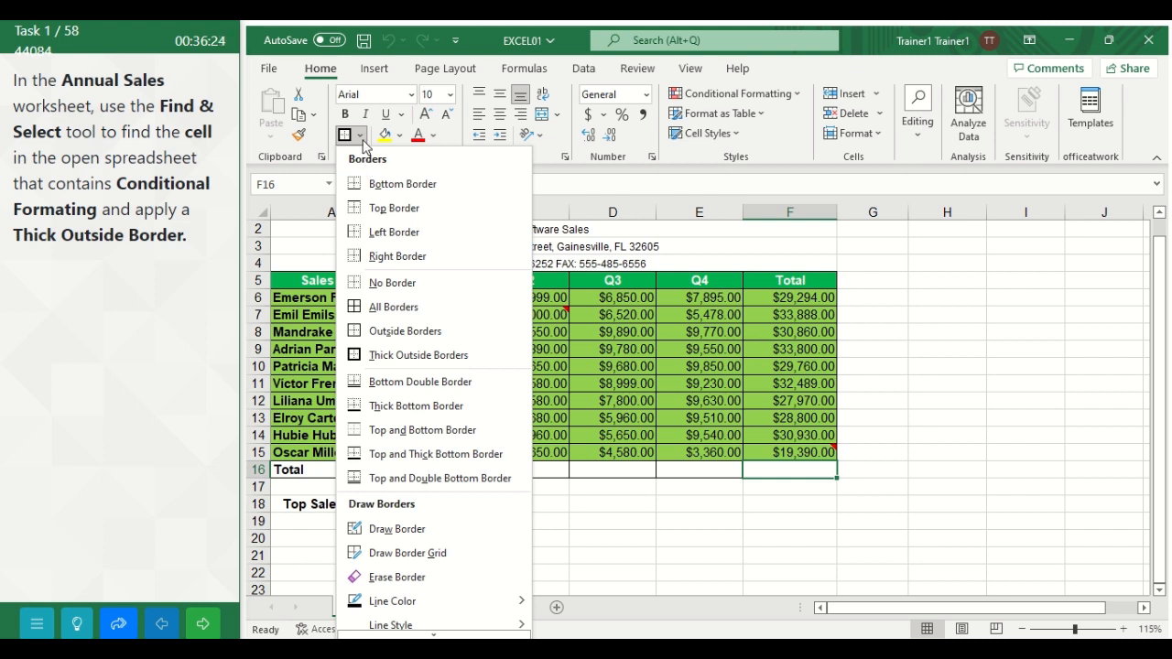
pyautogui.click(432, 359)
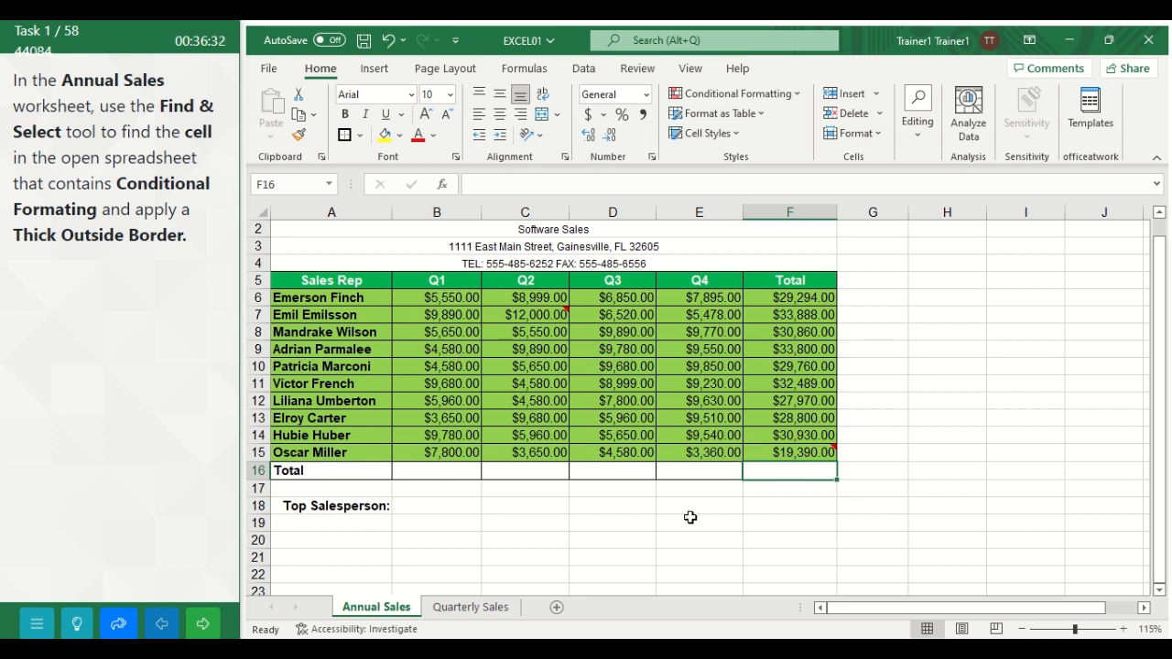
pyautogui.click(203, 624)
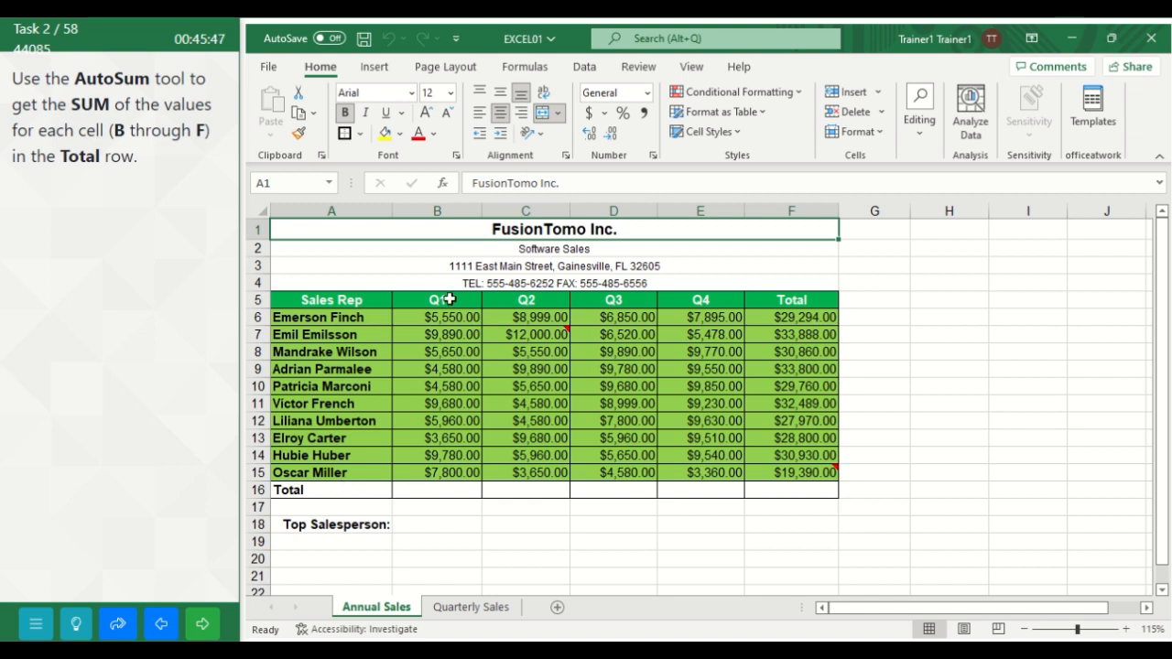
# Step: Sum each column into cells B16 through F16 of the Total row with AutoSum and advance to the following task
pyautogui.click(422, 492)
pyautogui.moveTo(422, 492); pyautogui.dragTo(765, 488)
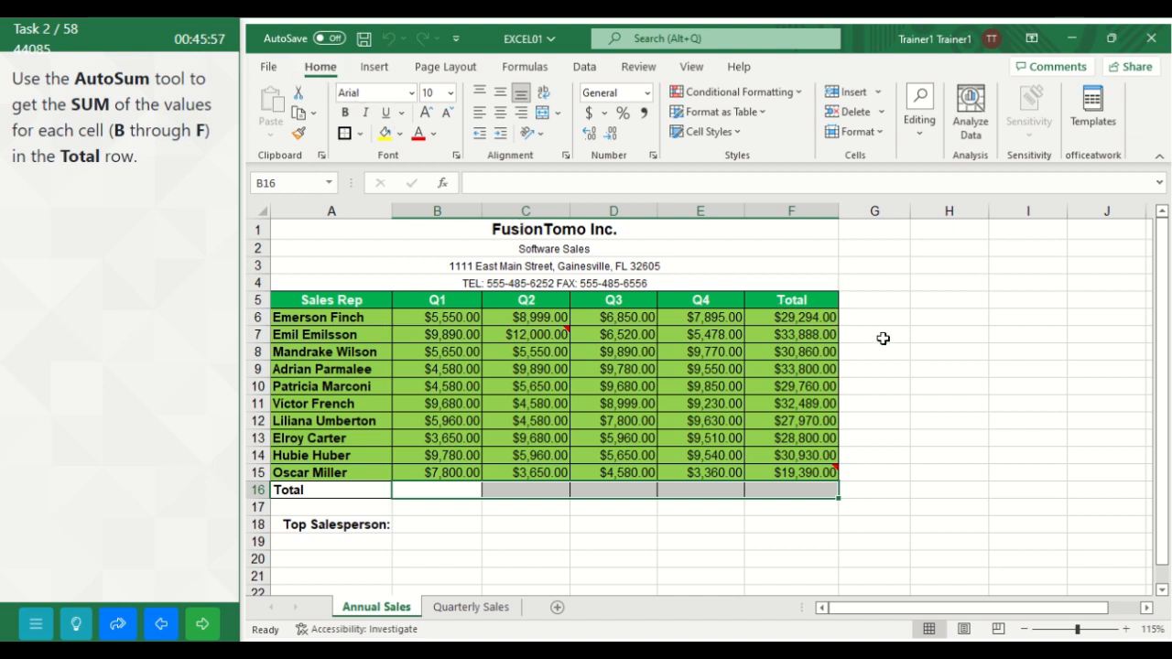
pyautogui.click(919, 143)
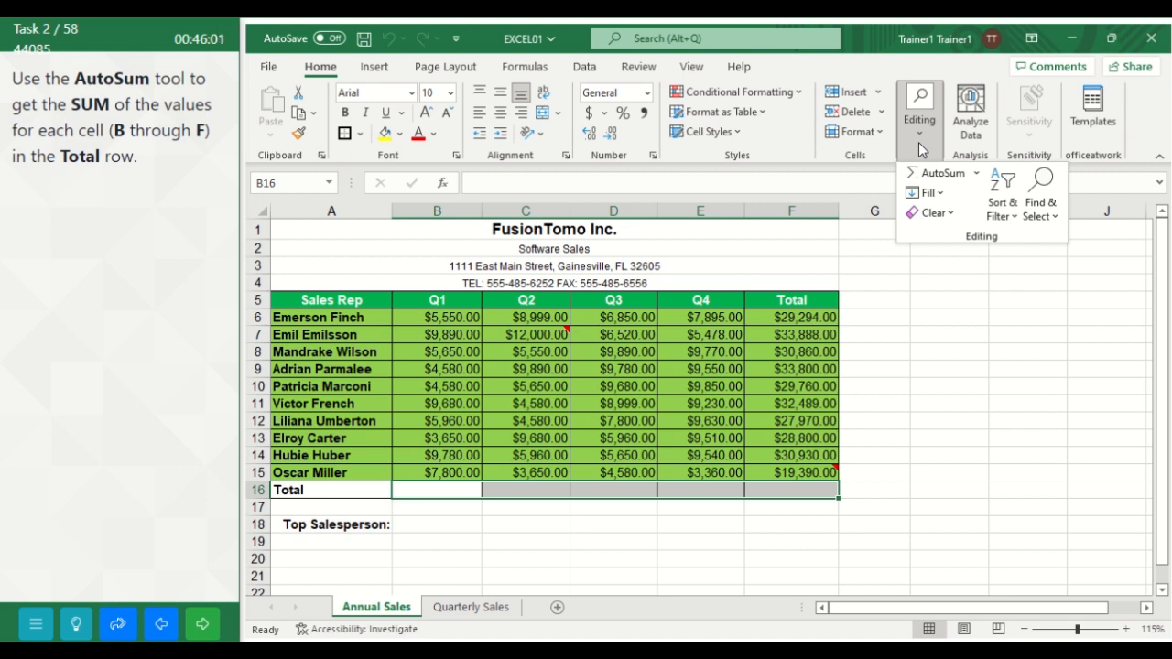
pyautogui.click(978, 174)
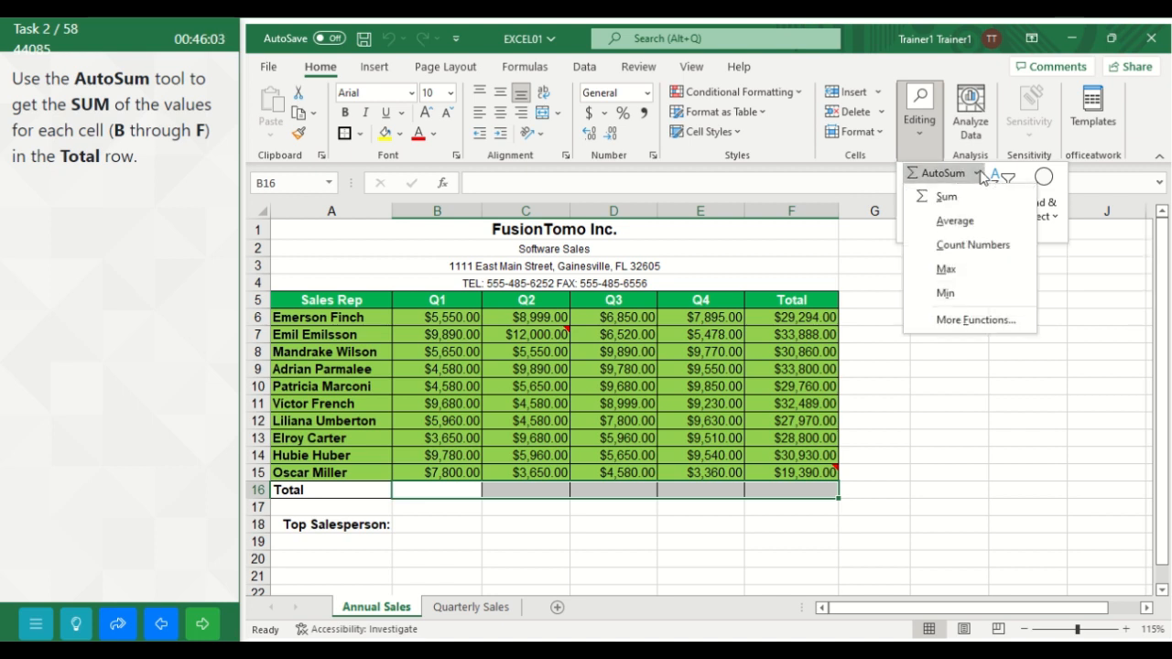
pyautogui.click(946, 196)
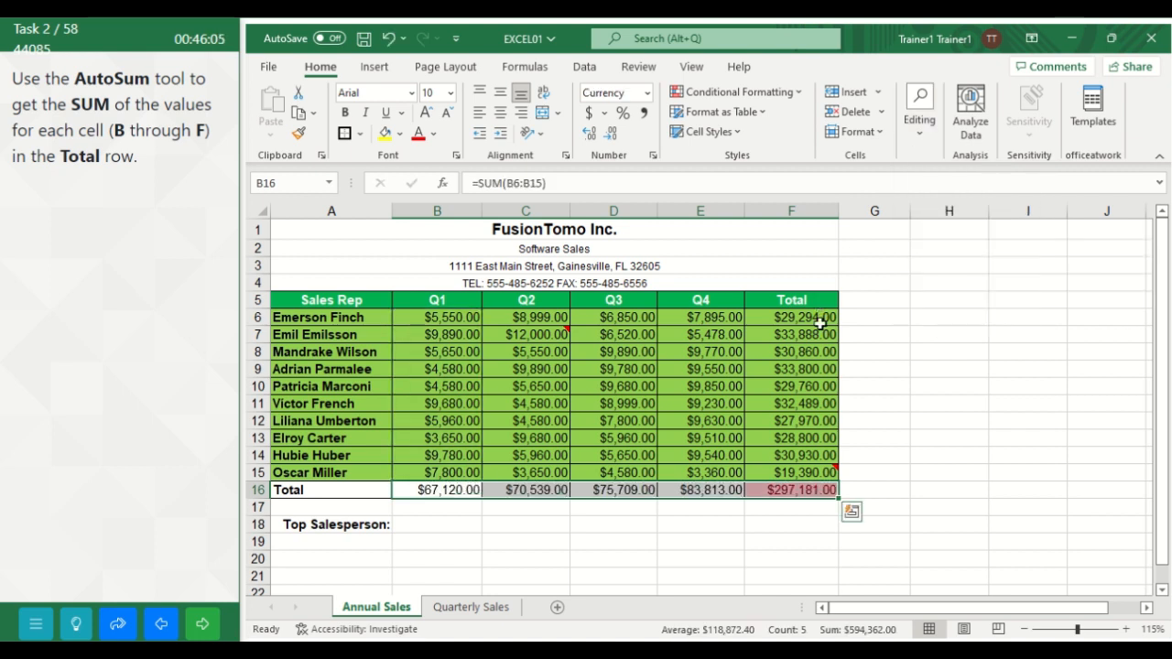
pyautogui.click(915, 455)
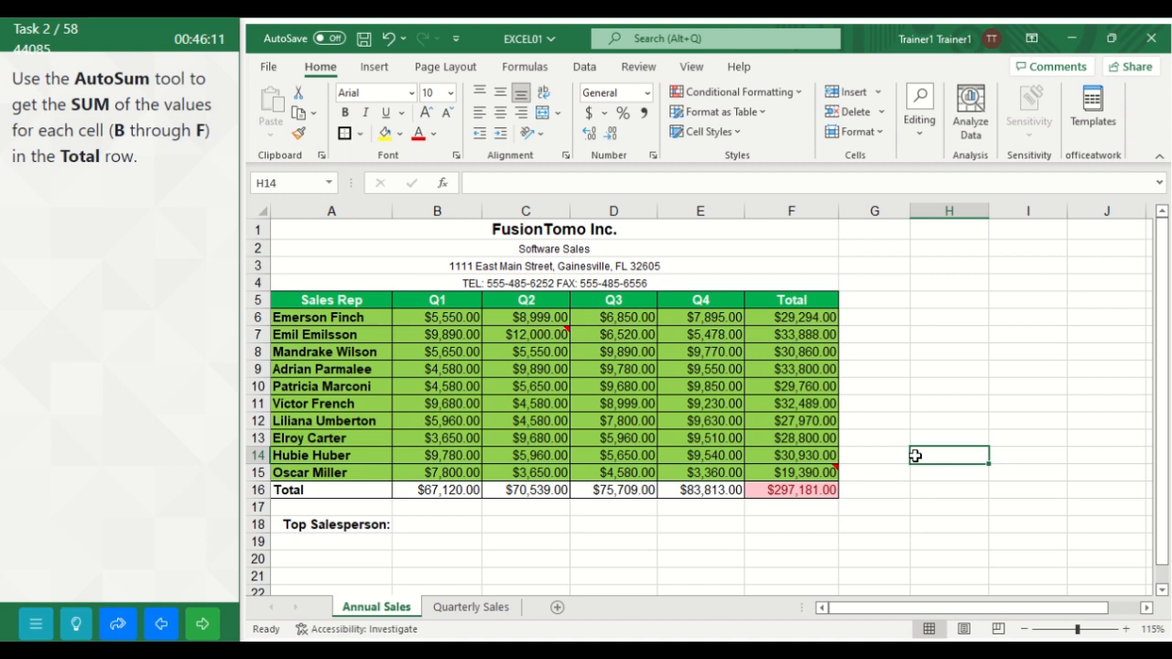
pyautogui.click(206, 626)
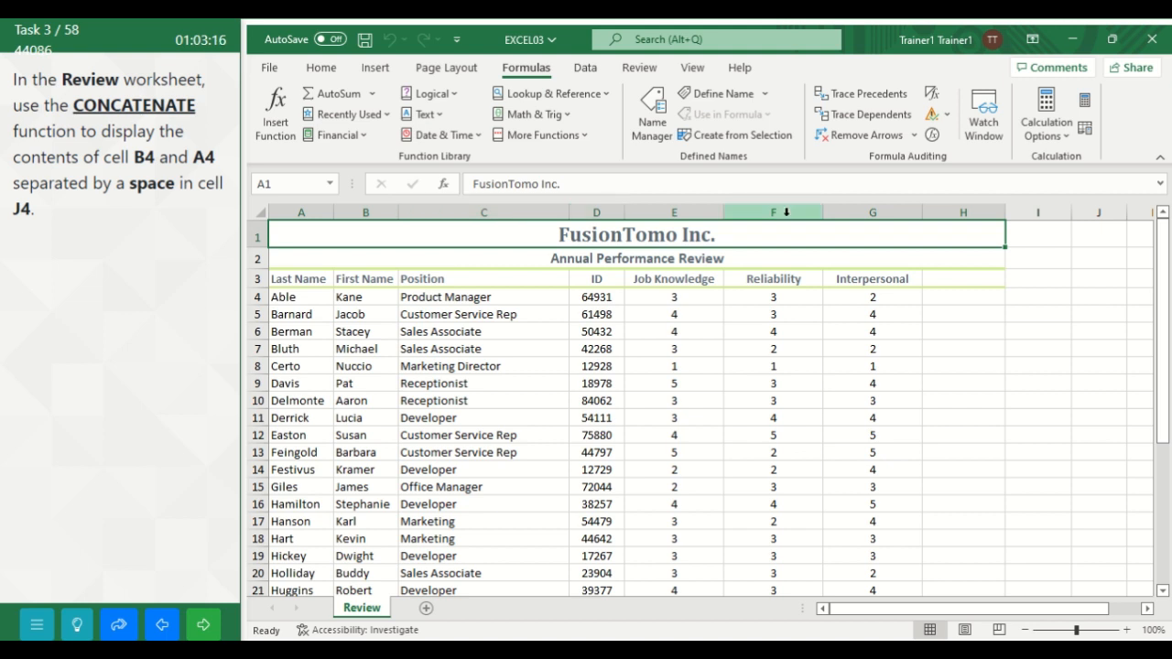
# Step: Insert the CONCATENATE function into cell J4 of the Review worksheet
pyautogui.click(1089, 299)
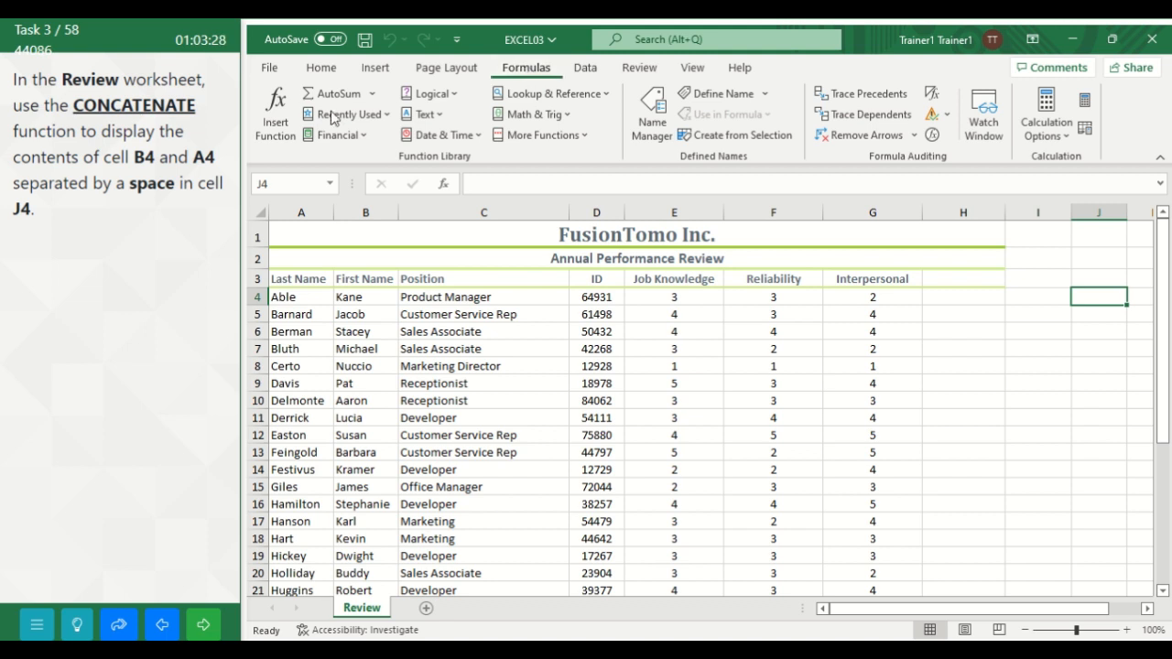
pyautogui.click(284, 114)
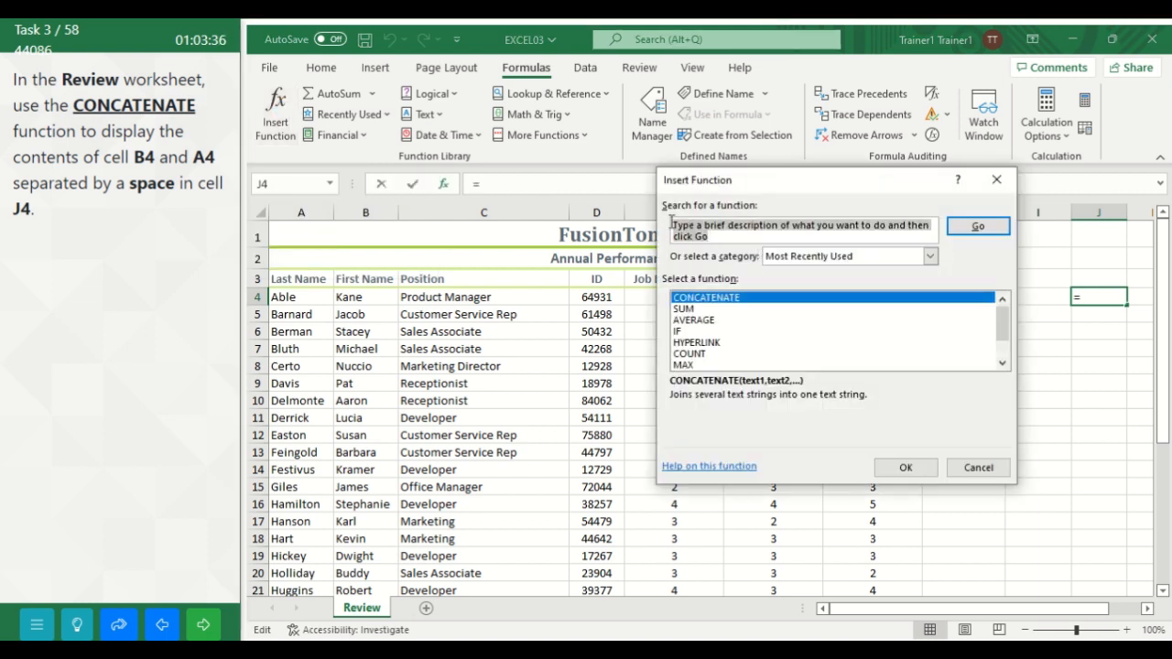
pyautogui.press('BackSpace')
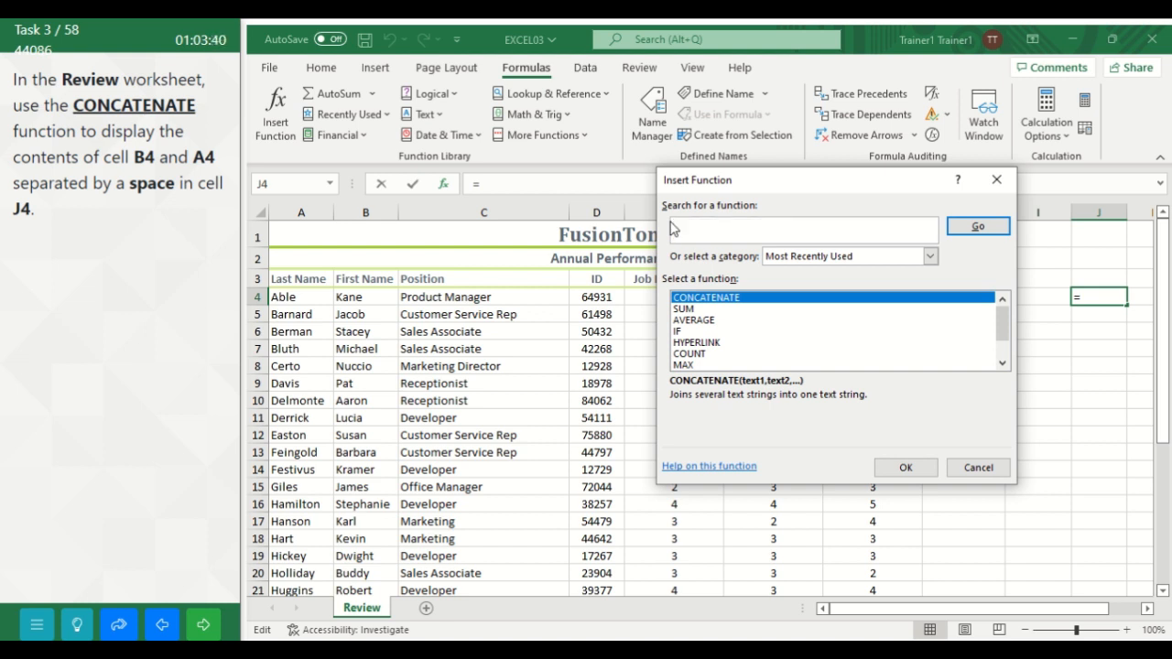
pyautogui.write('coNCATENATE')
pyautogui.click(898, 467)
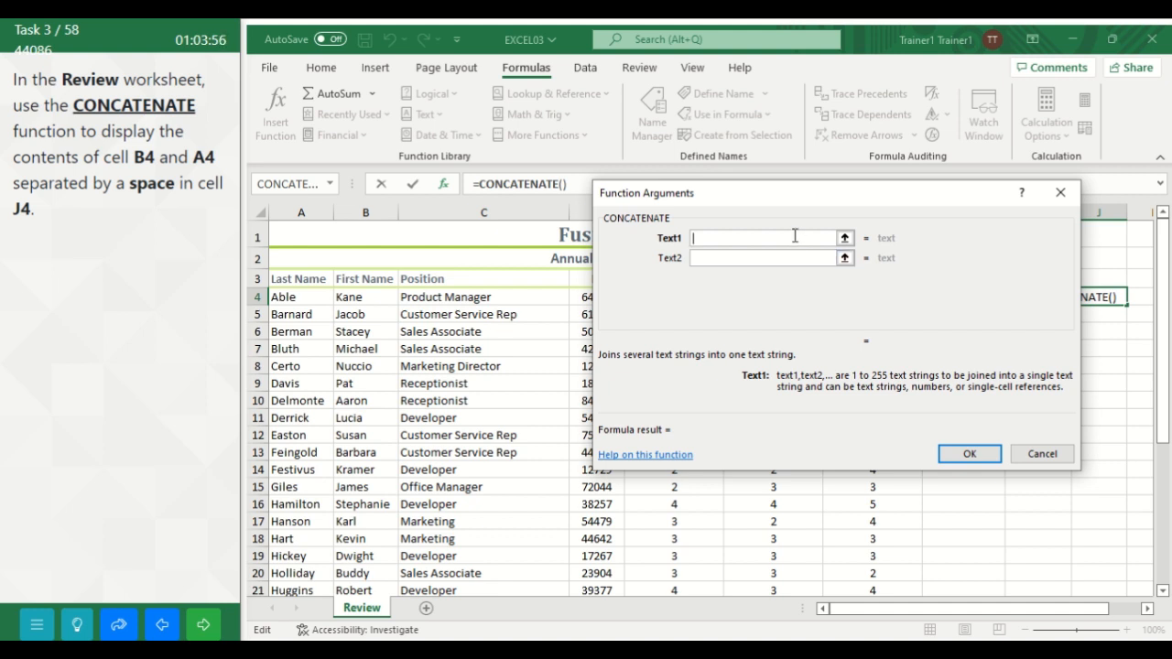
# Step: Set the CONCATENATE arguments to B4, a quoted space " " and A4, and confirm the formula
pyautogui.write('B4')
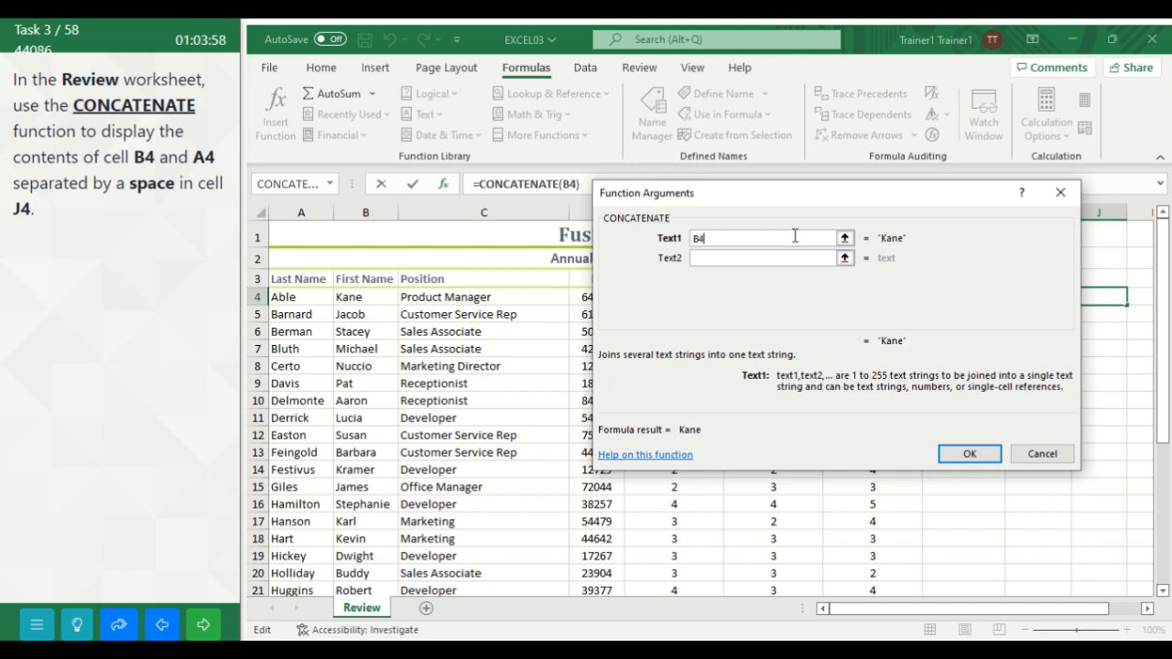
pyautogui.click(720, 261)
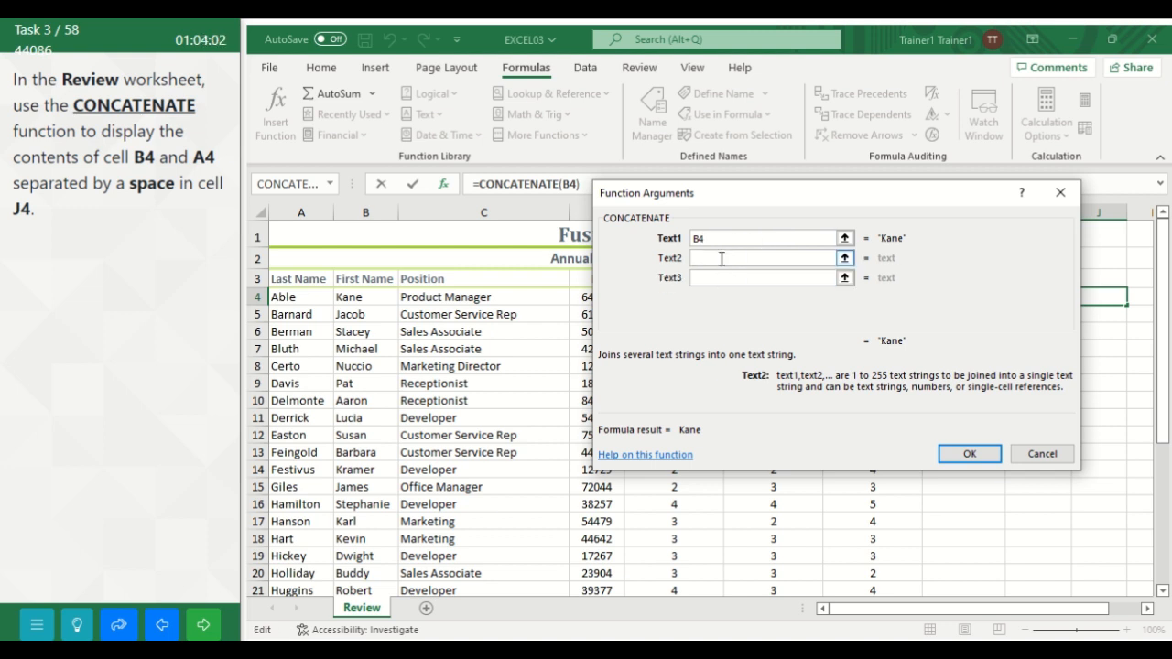
pyautogui.write('" "')
pyautogui.click(707, 281)
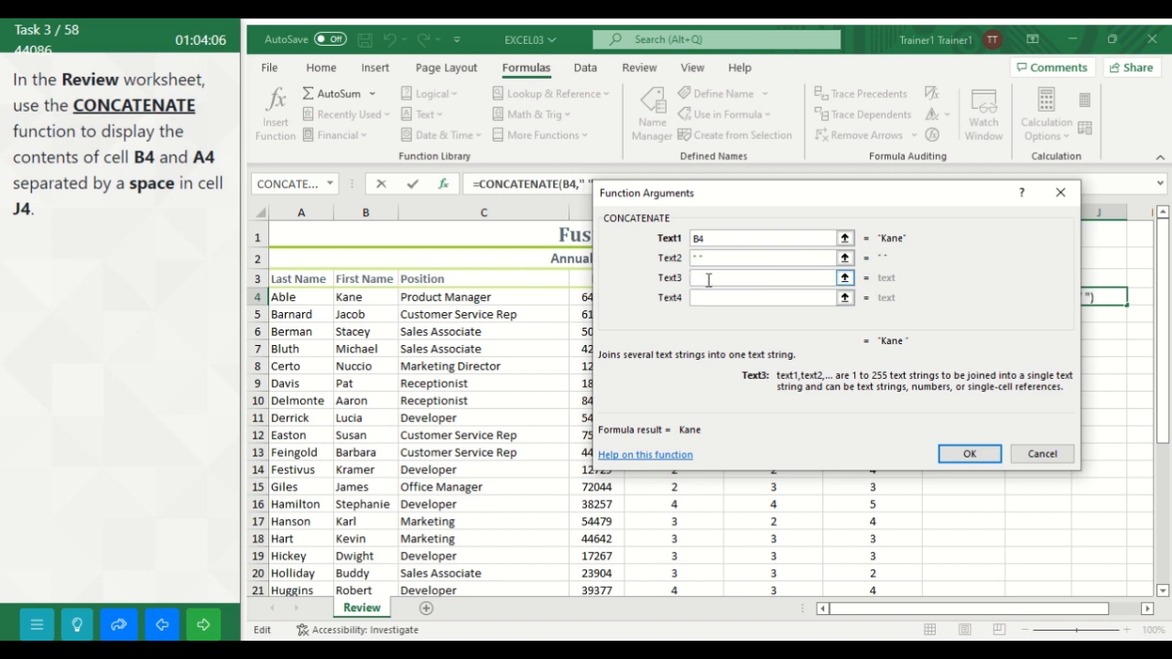
pyautogui.write('A4')
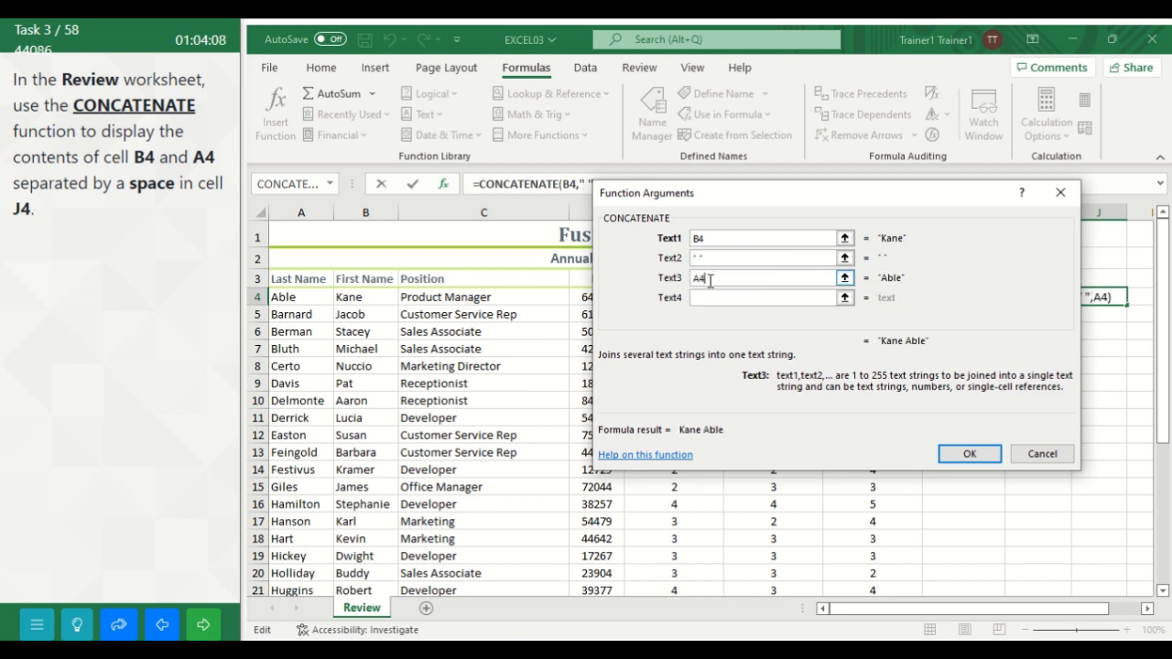
pyautogui.click(740, 293)
pyautogui.click(961, 455)
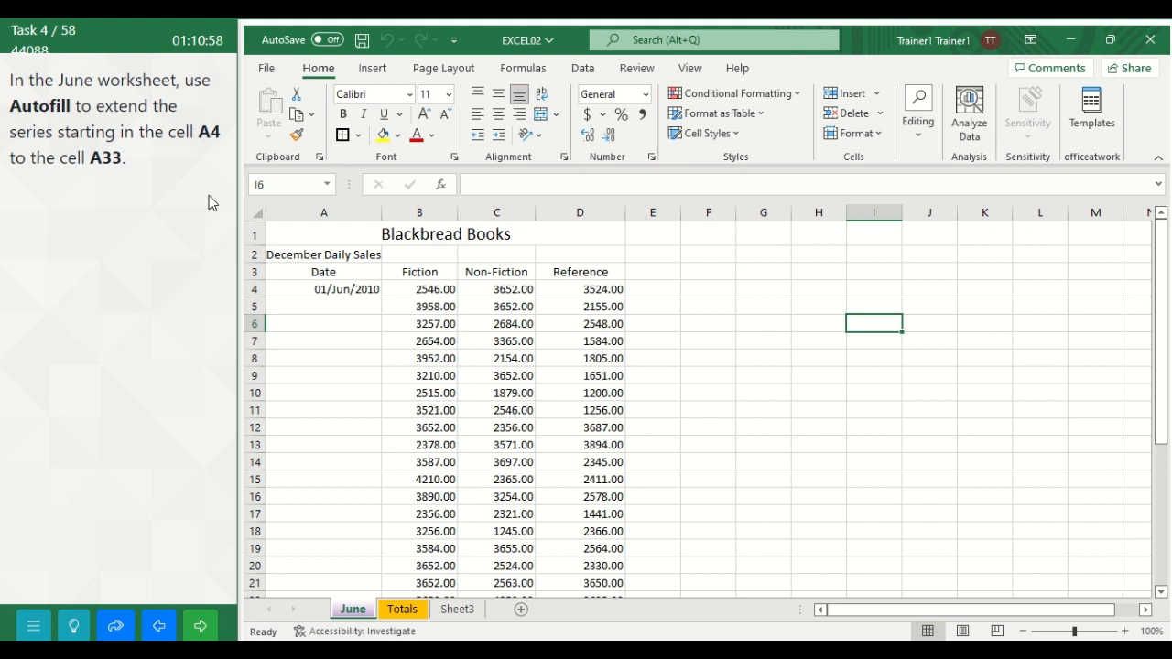
# Step: Fill cells A4 through A33 of the June worksheet with a daily date series down the column and advance to the following task
pyautogui.click(339, 292)
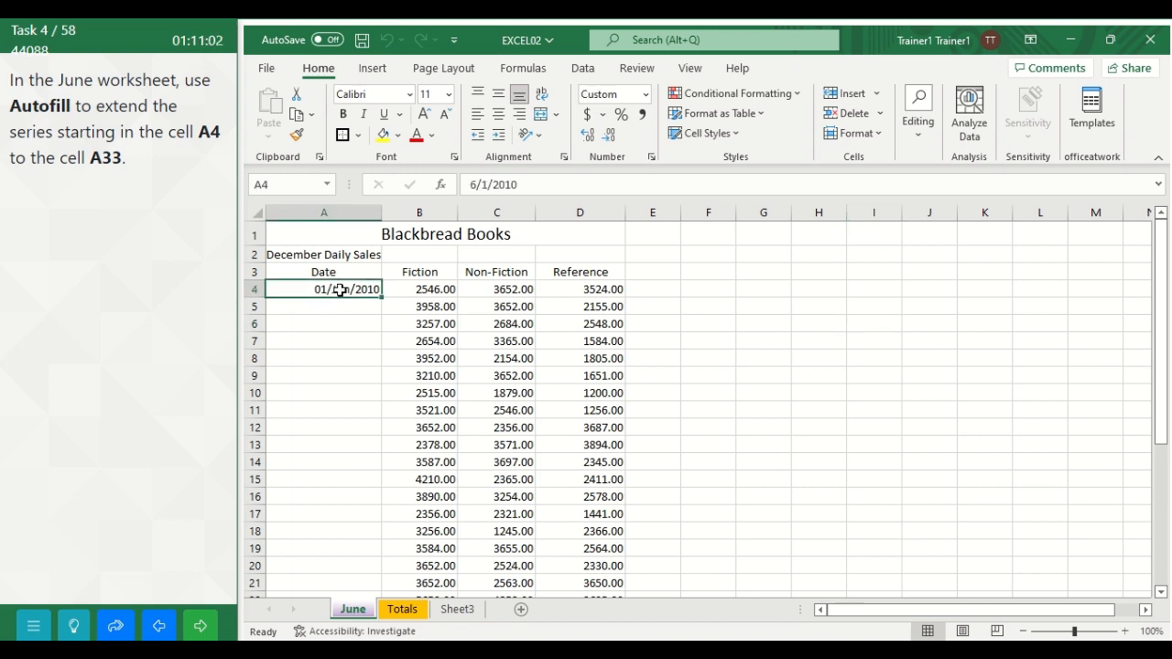
pyautogui.moveTo(339, 292); pyautogui.dragTo(321, 555)
pyautogui.moveTo(1158, 398); pyautogui.dragTo(1158, 255)
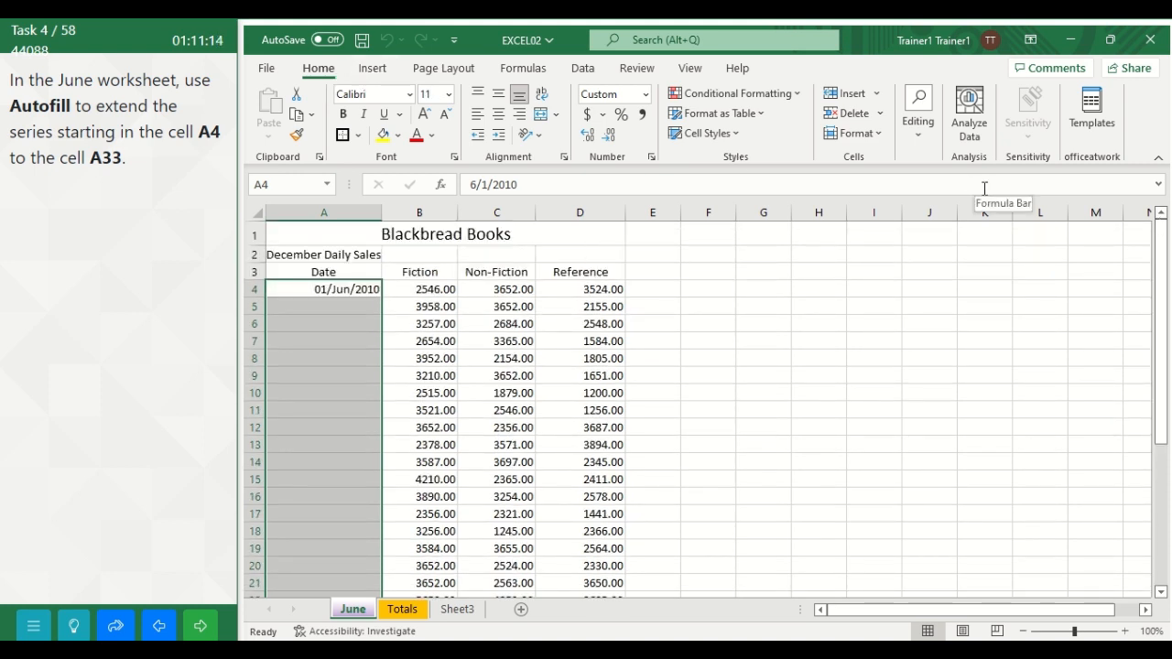
pyautogui.click(922, 129)
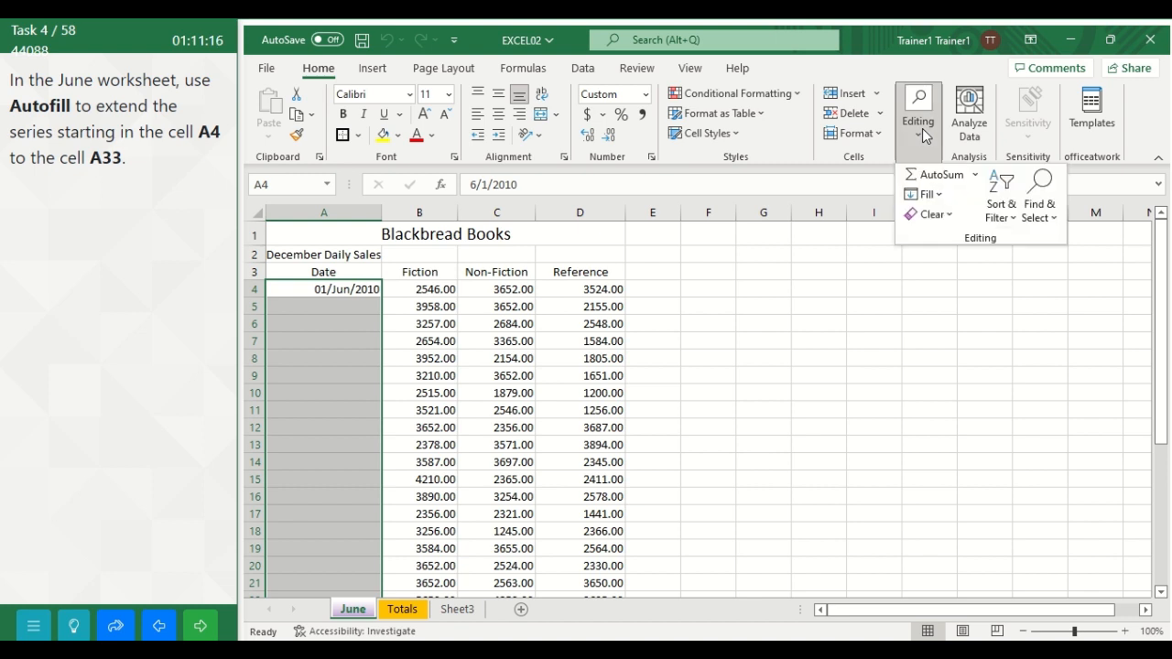
pyautogui.click(933, 196)
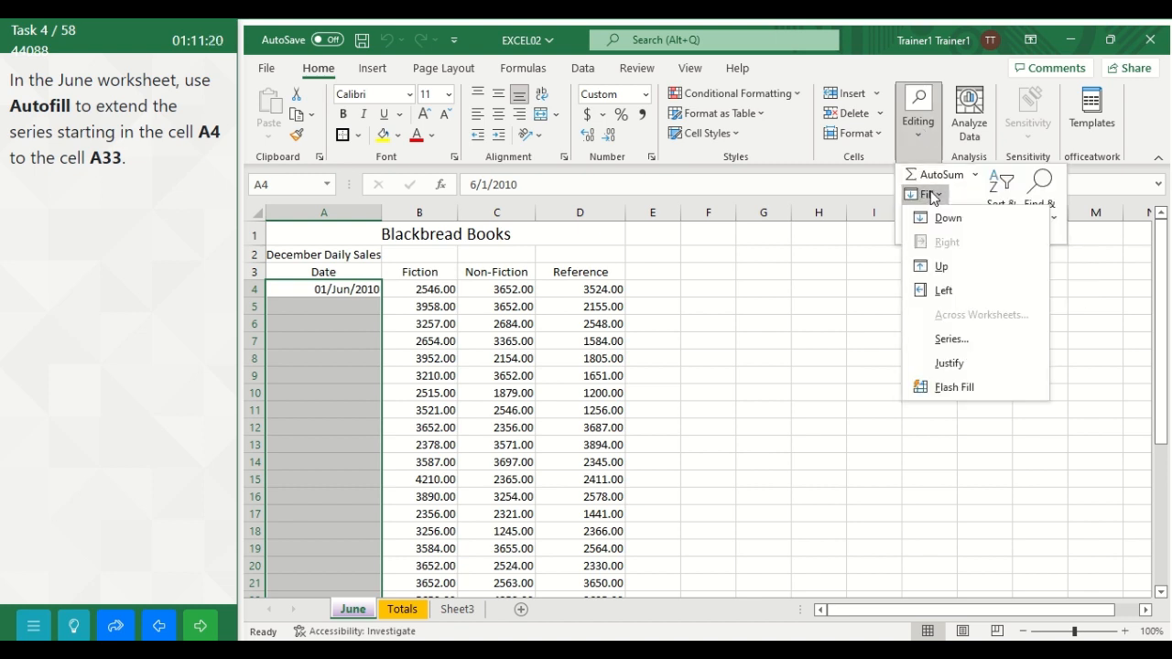
pyautogui.click(952, 339)
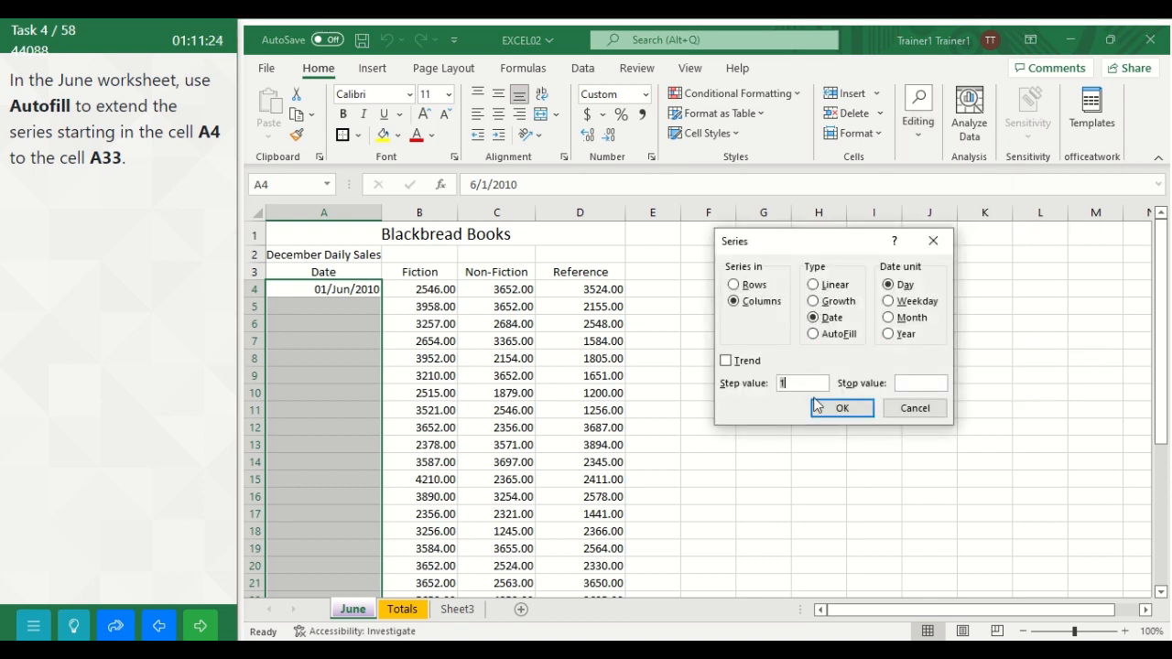
pyautogui.click(839, 409)
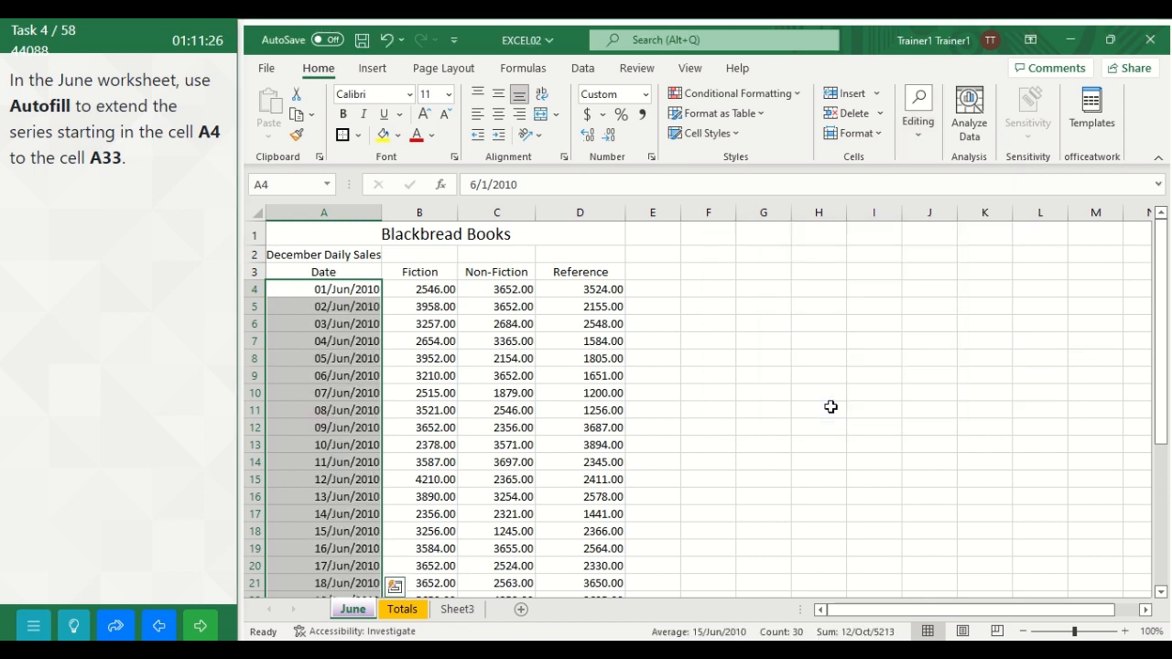
pyautogui.moveTo(1160, 295); pyautogui.dragTo(1161, 349)
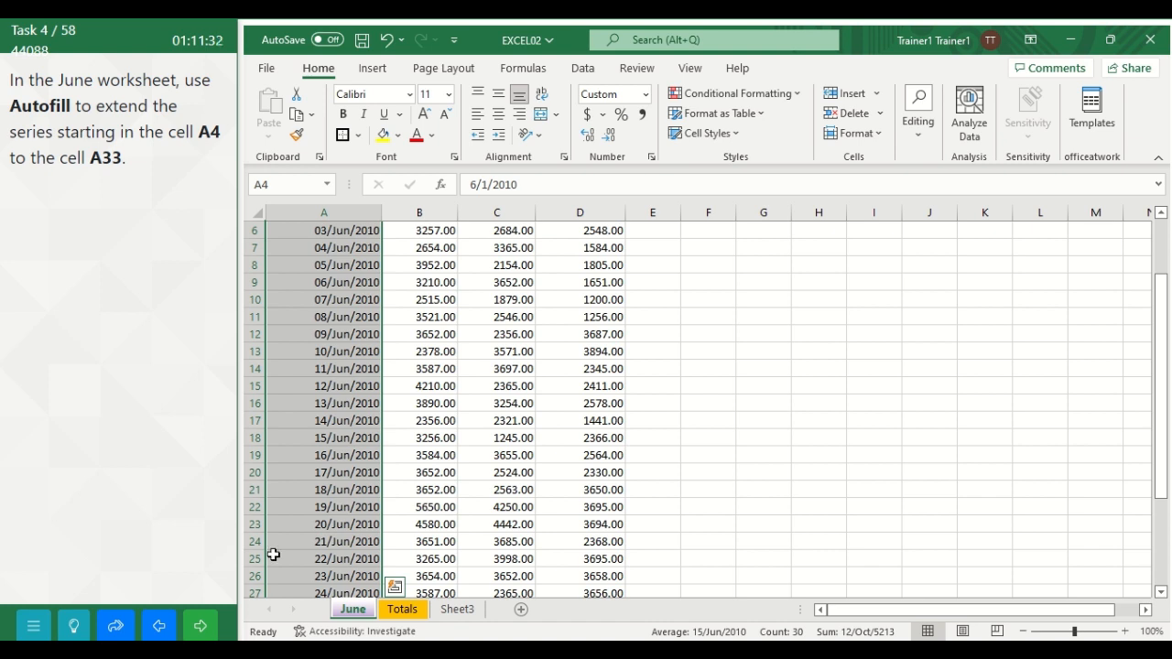
pyautogui.click(197, 628)
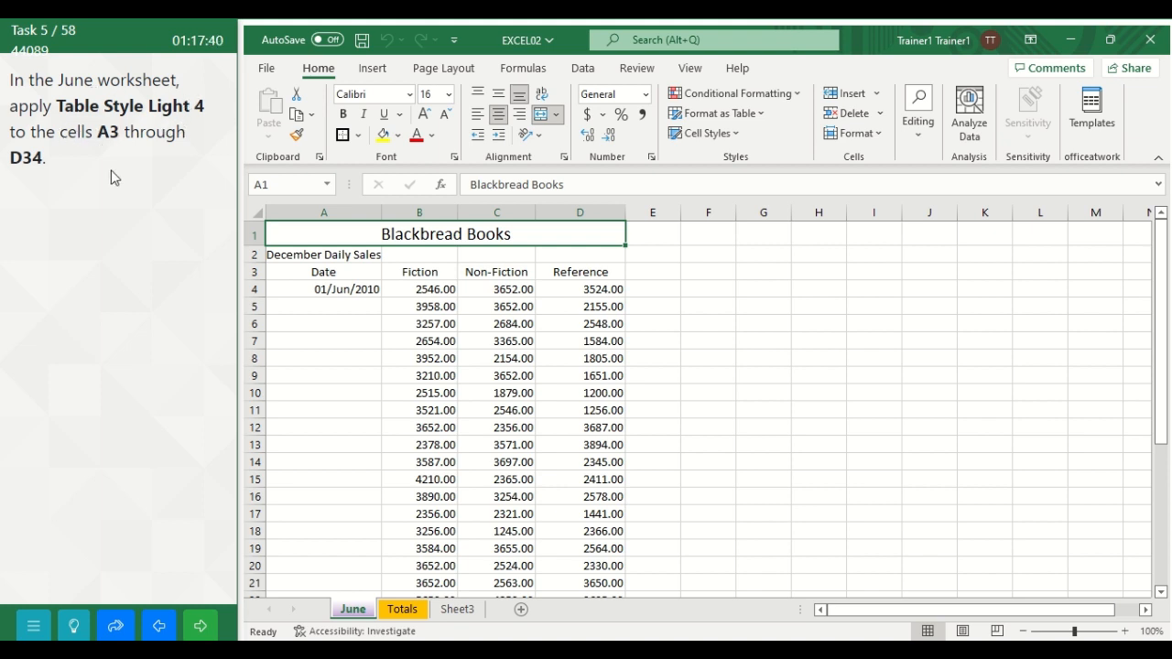
# Step: Format cells A3 through D34 of the June worksheet as a table with headers, using Light Green, Table Style Light 4
pyautogui.click(355, 609)
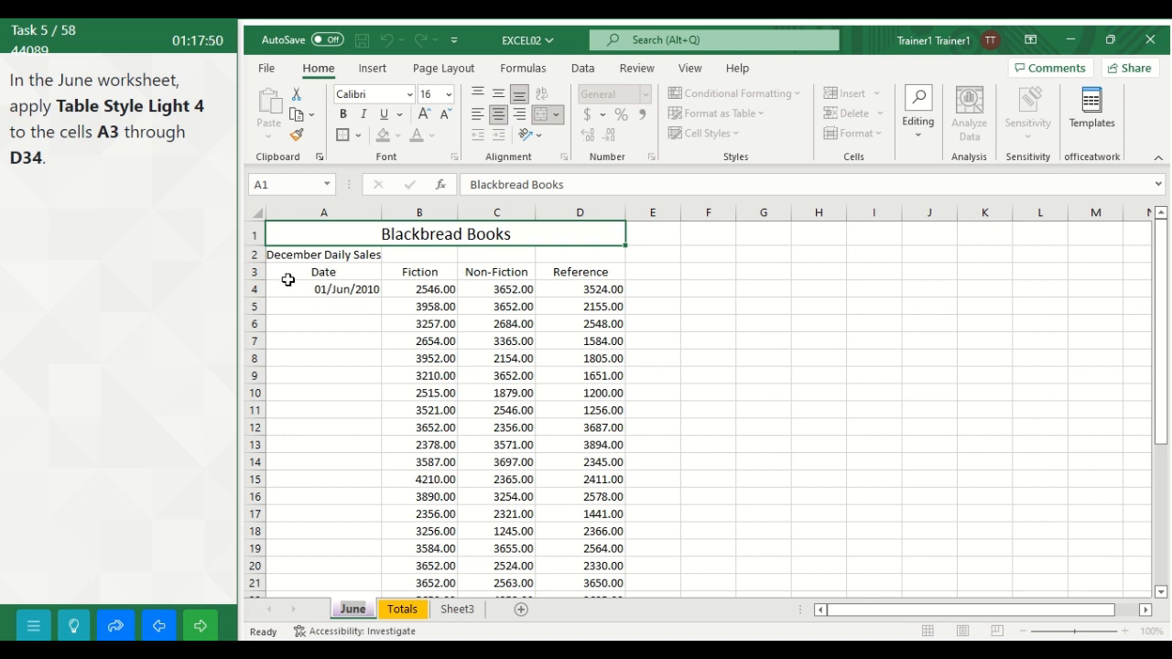
pyautogui.click(316, 274)
pyautogui.moveTo(316, 275); pyautogui.dragTo(573, 555)
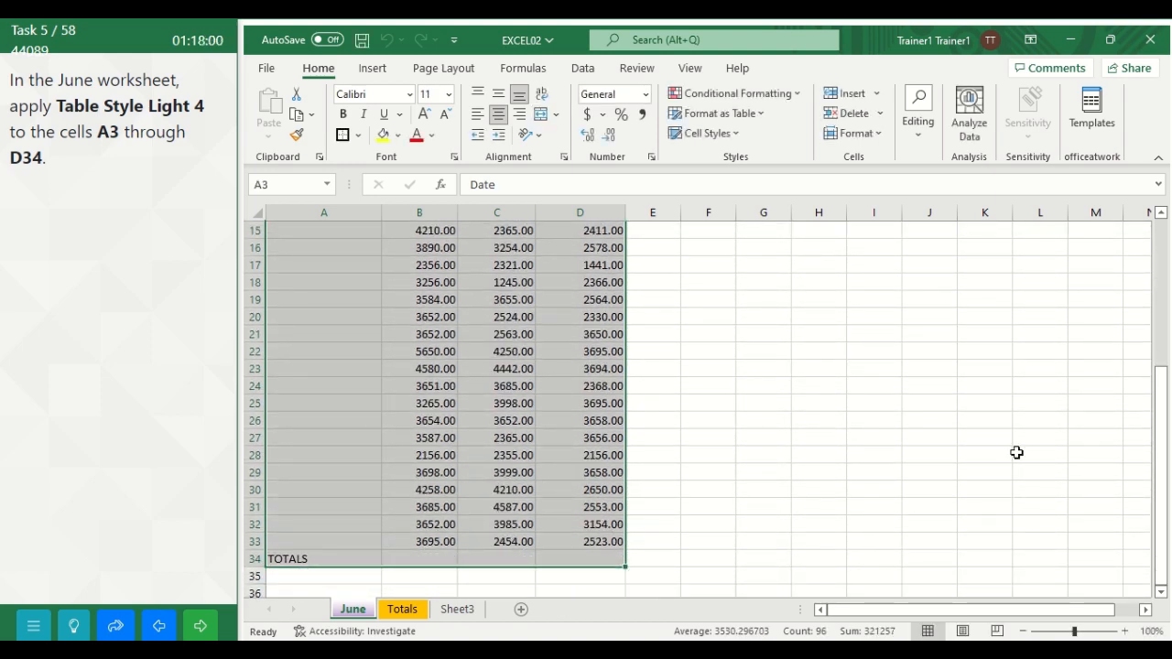
pyautogui.moveTo(1155, 393); pyautogui.dragTo(1158, 294)
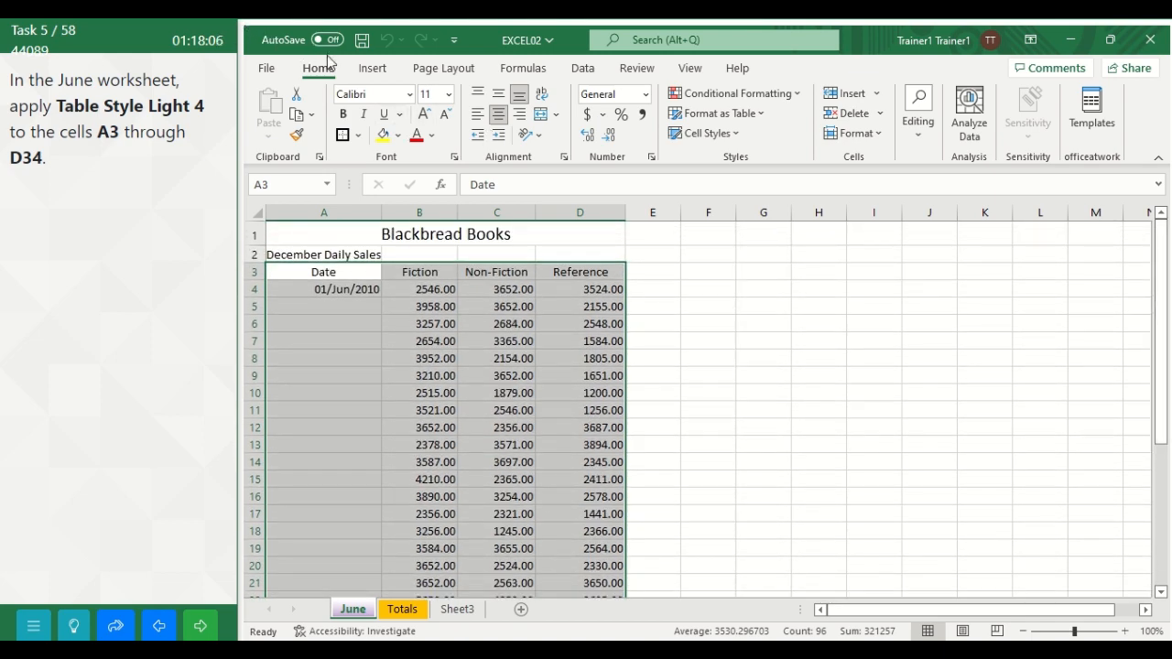
pyautogui.click(760, 113)
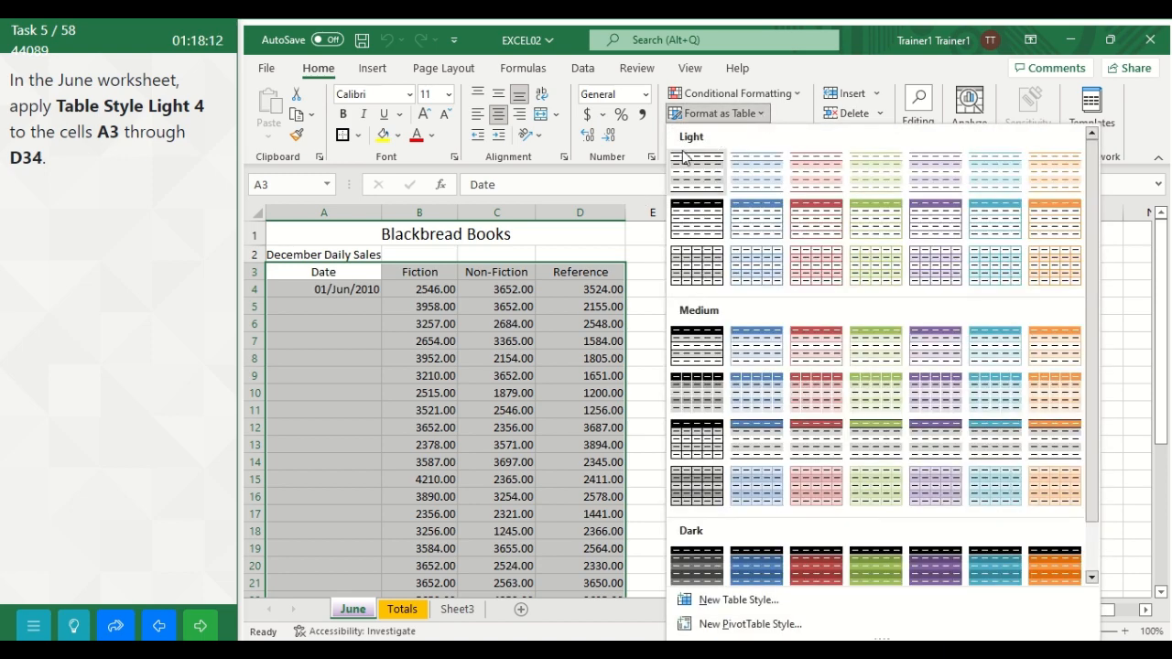
pyautogui.click(866, 177)
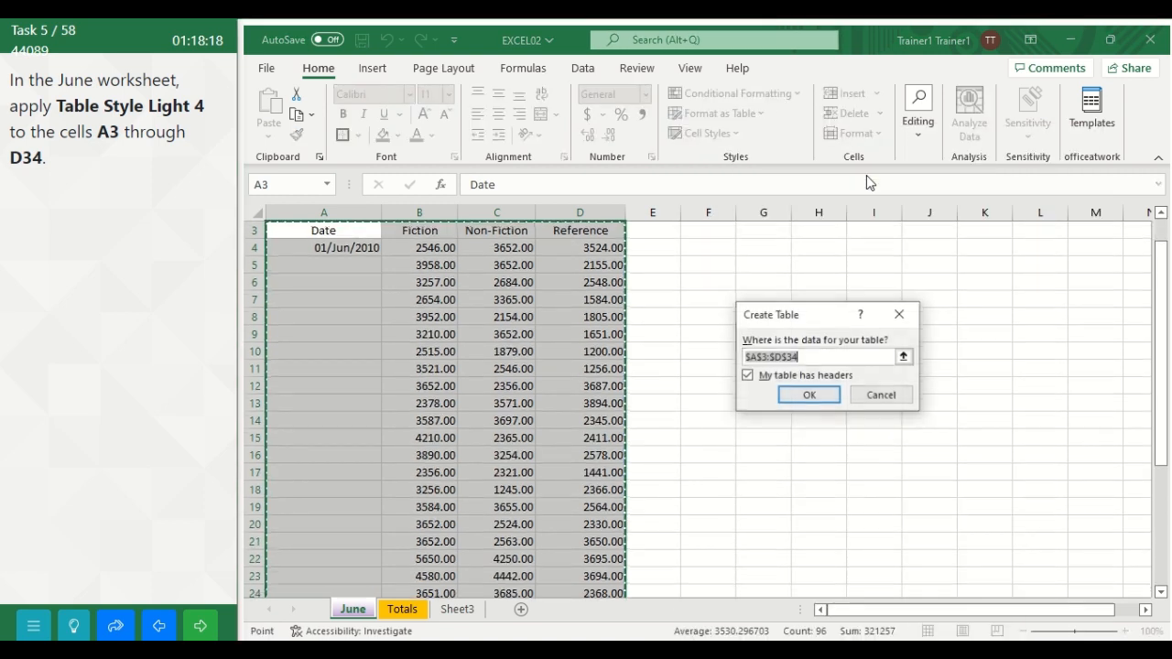
pyautogui.click(809, 394)
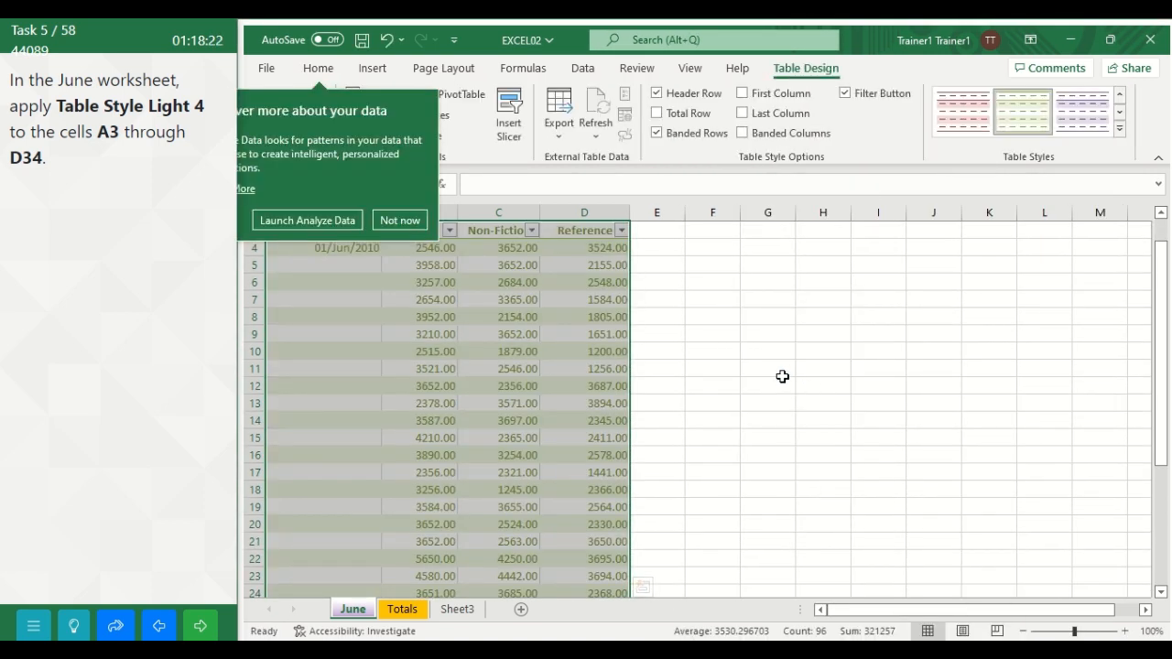
pyautogui.click(400, 222)
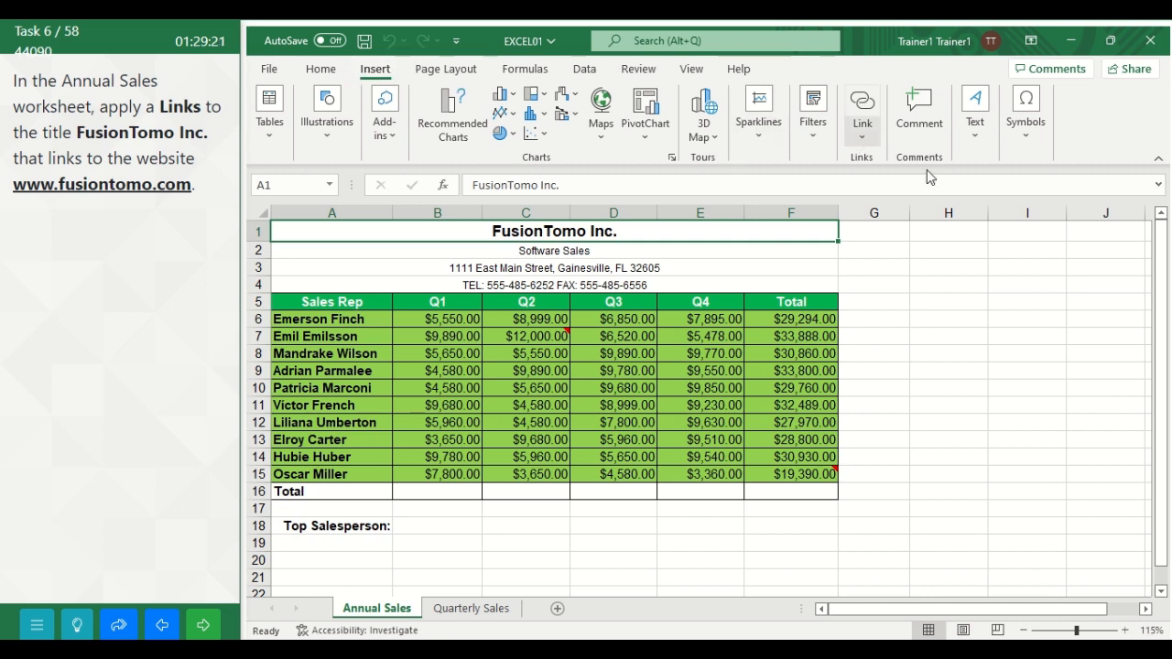
pyautogui.click(861, 138)
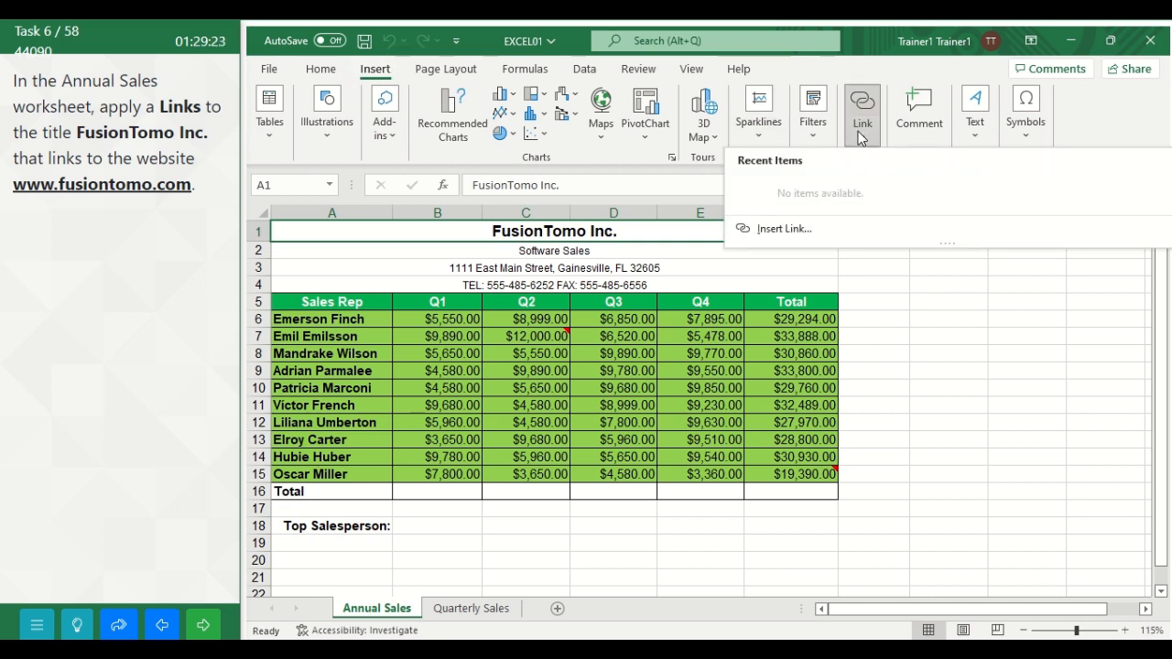
pyautogui.click(775, 231)
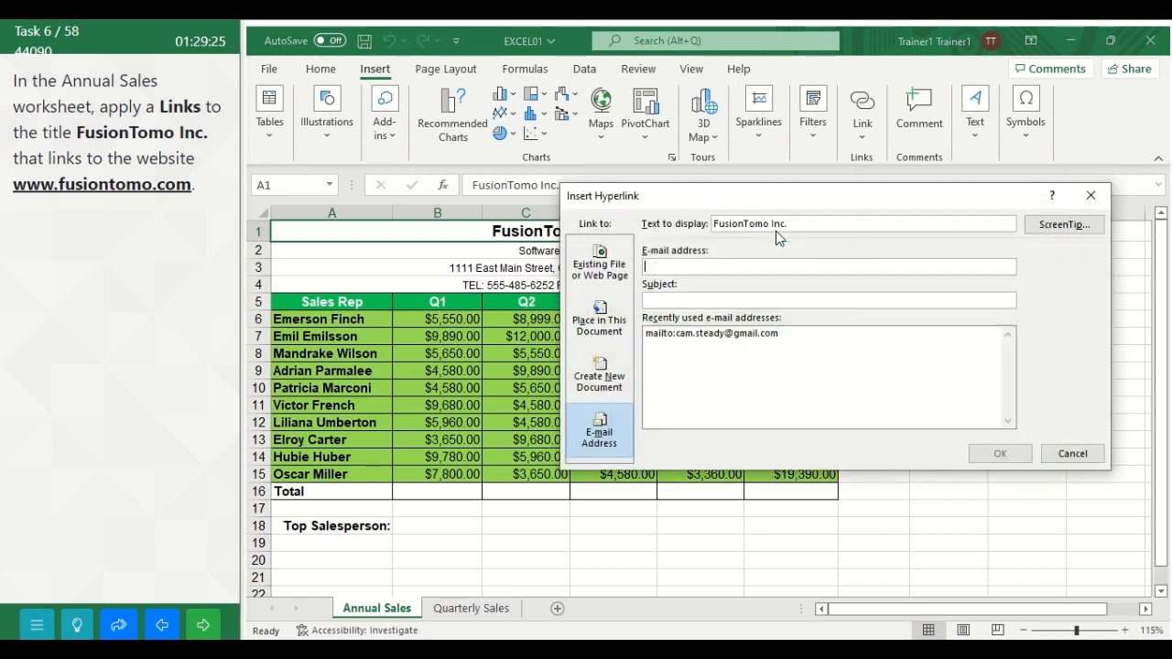
pyautogui.click(607, 269)
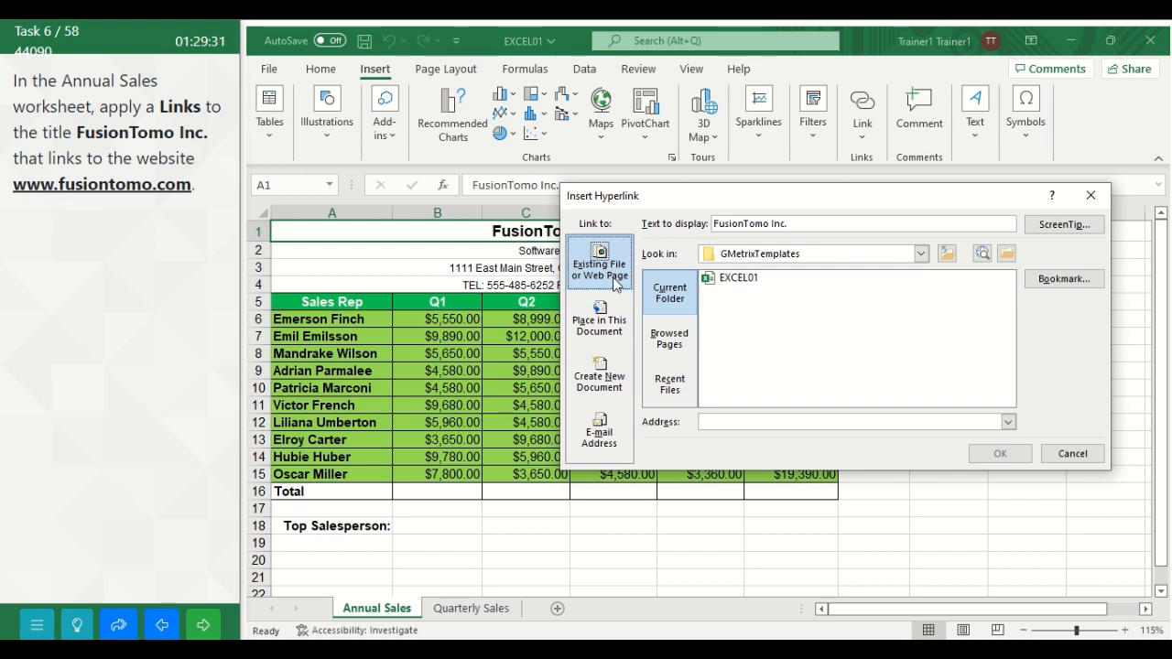
pyautogui.click(716, 420)
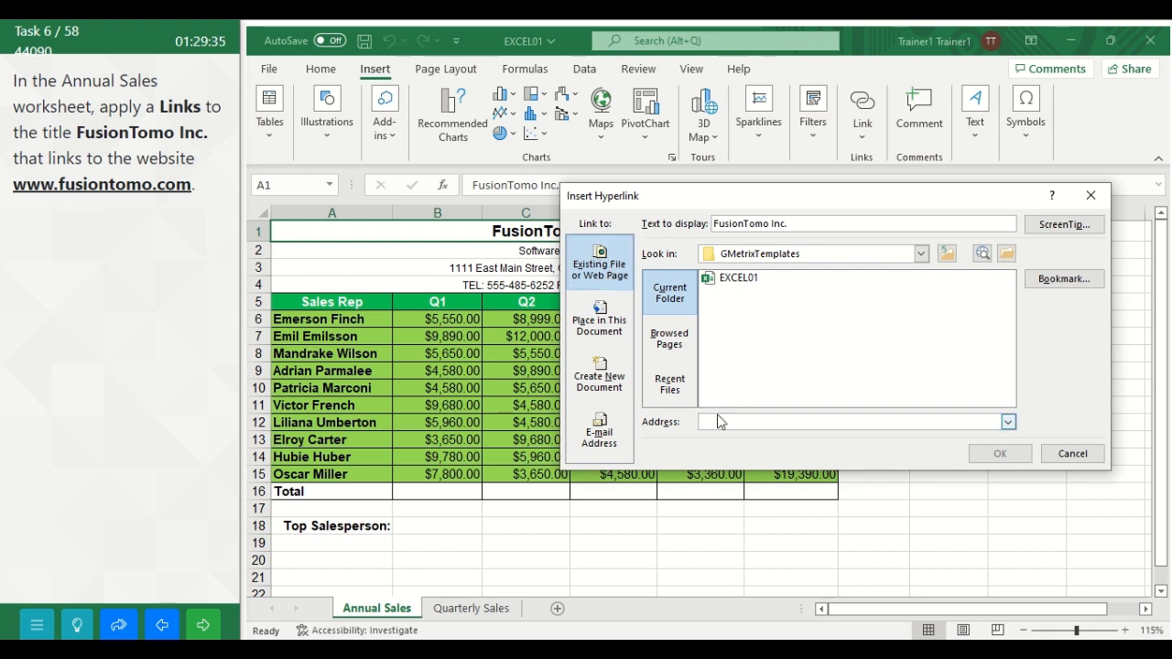
pyautogui.write('www.')
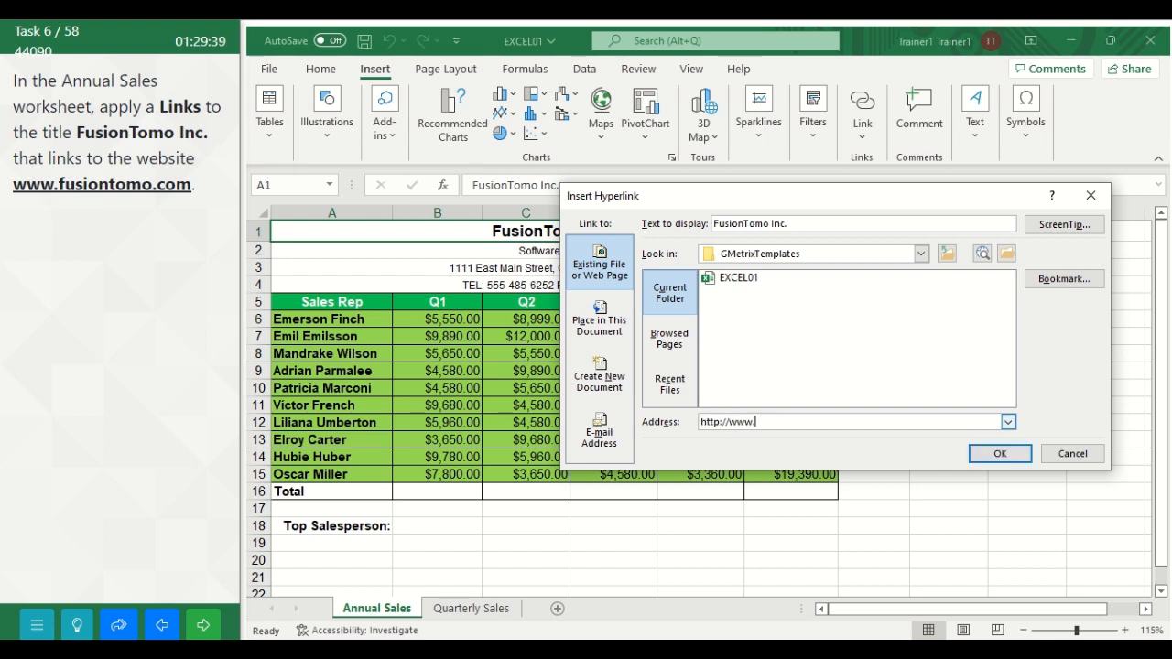
pyautogui.write('fusiontomo.com')
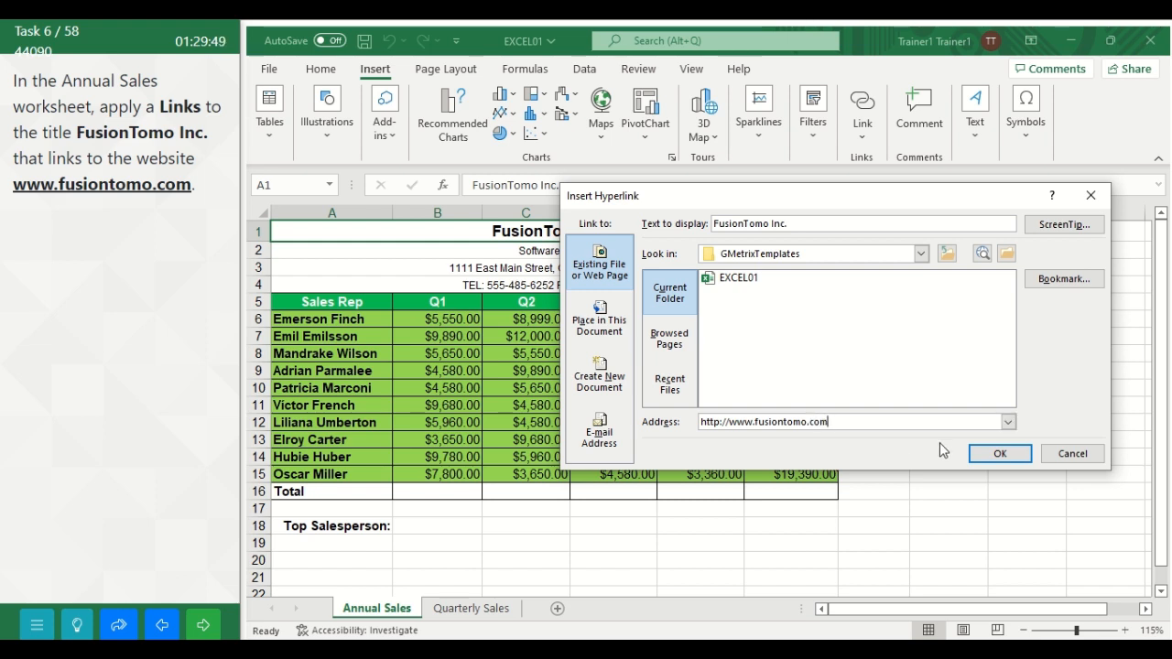
pyautogui.click(999, 454)
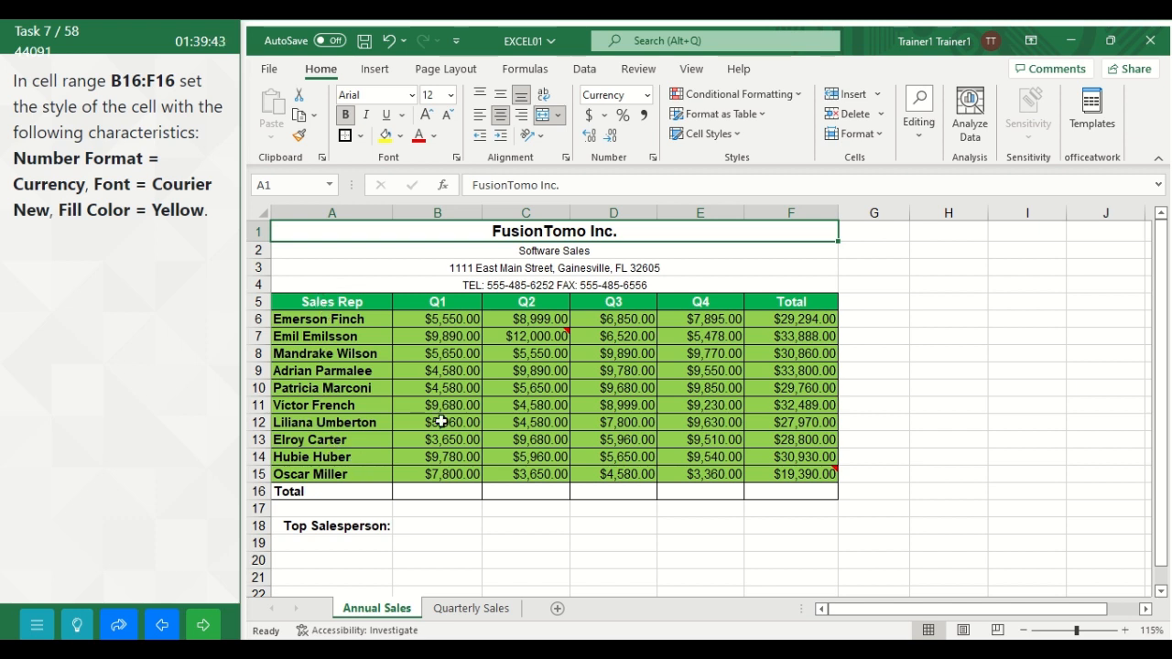
# Step: Set the number format of cells B16 through F16 in the Annual Sales worksheet to Number
pyautogui.click(431, 491)
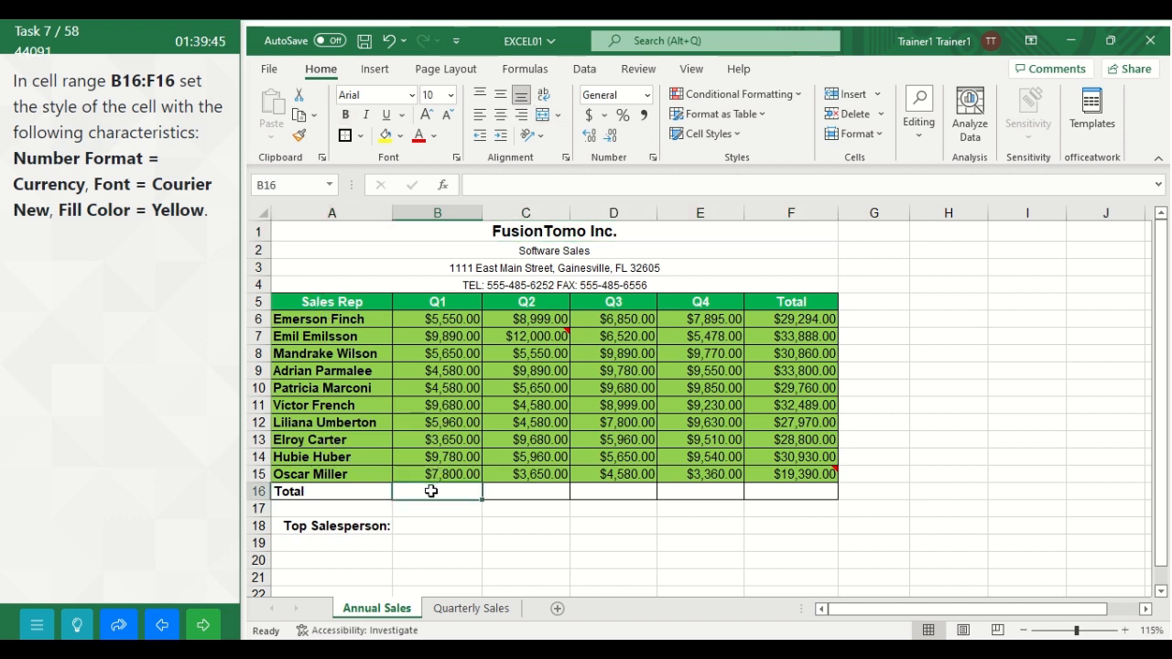
pyautogui.moveTo(430, 490); pyautogui.dragTo(789, 491)
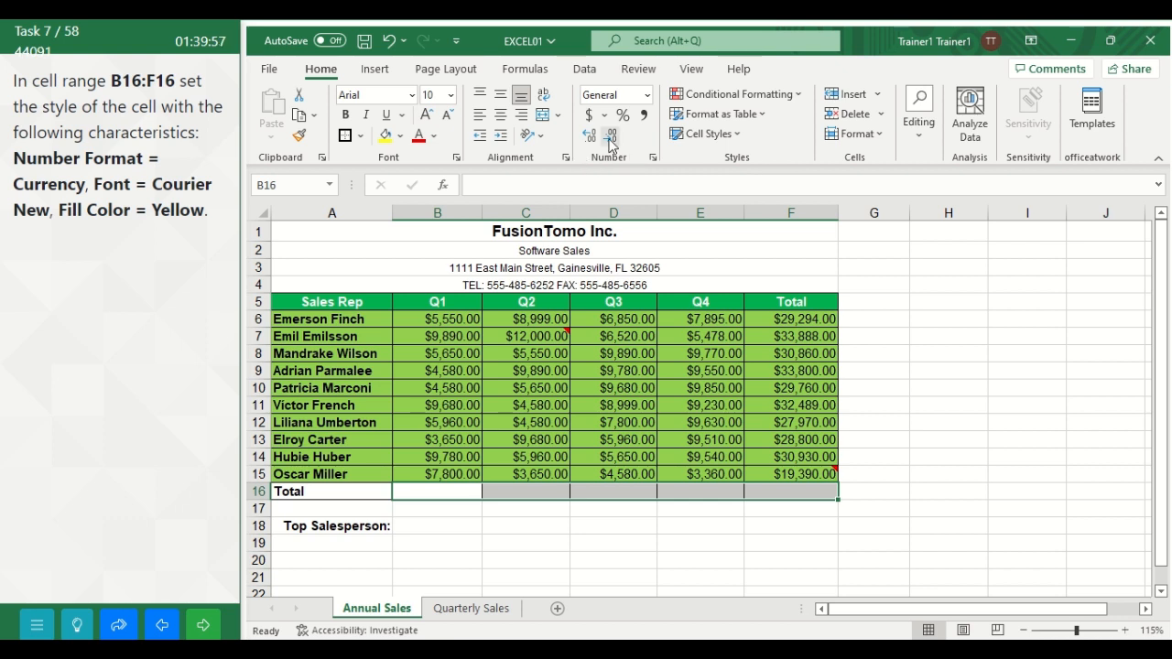
pyautogui.click(647, 97)
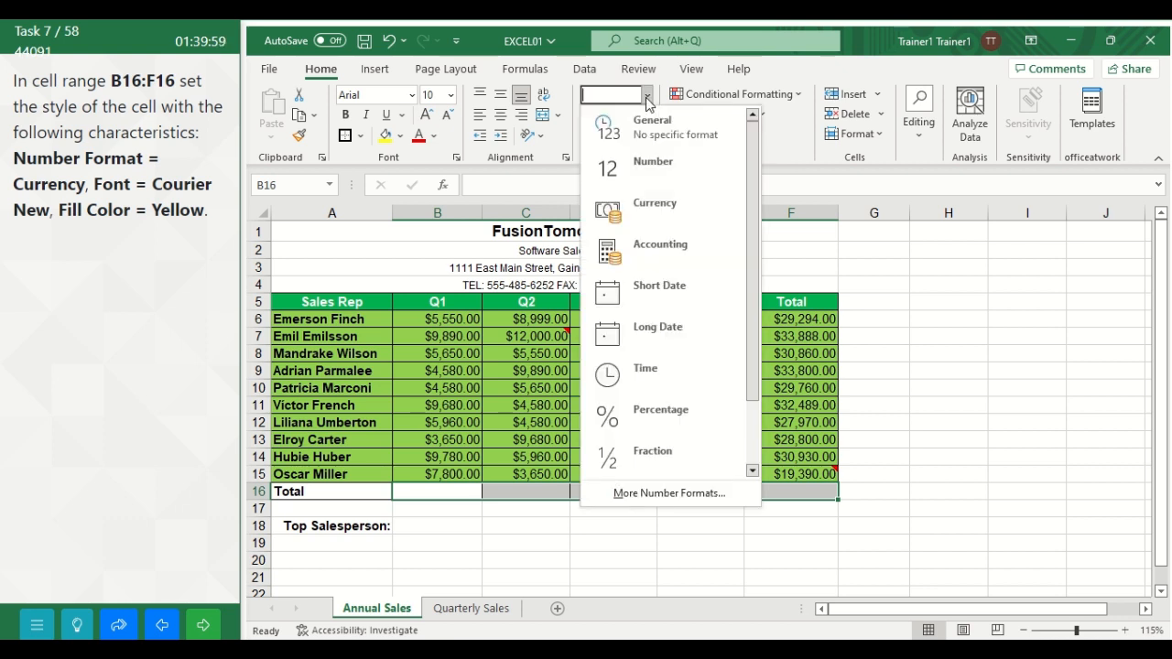
pyautogui.click(647, 164)
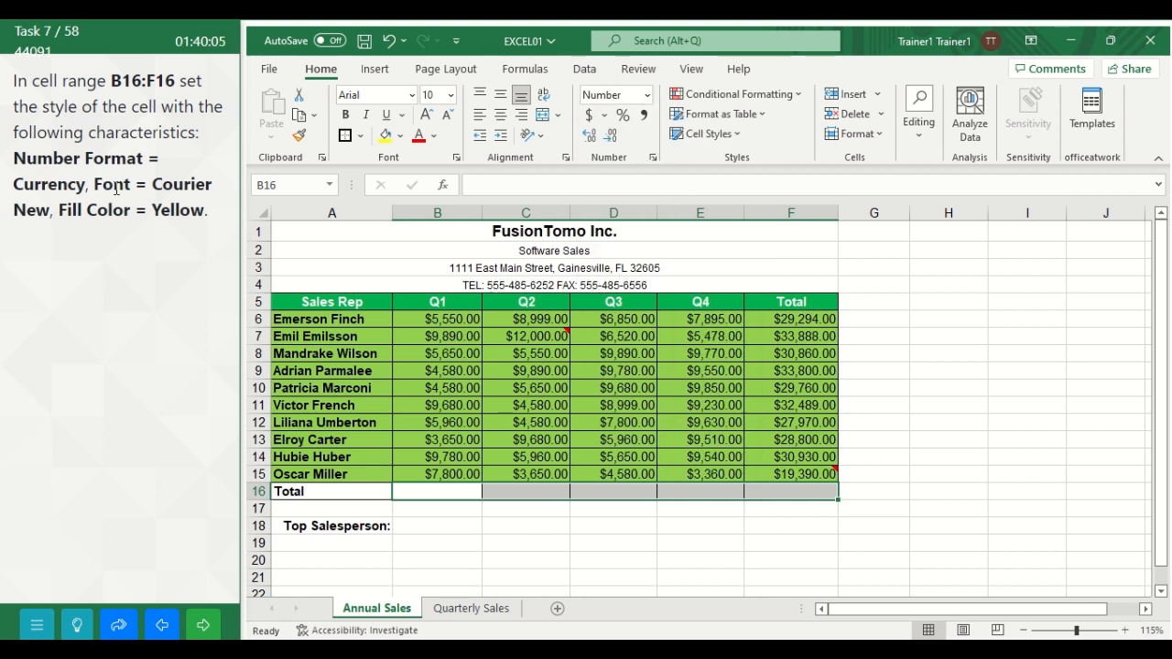
# Step: Set cells B16 through F16 to the Courier New font with a Yellow fill, and advance to the following task
pyautogui.click(412, 95)
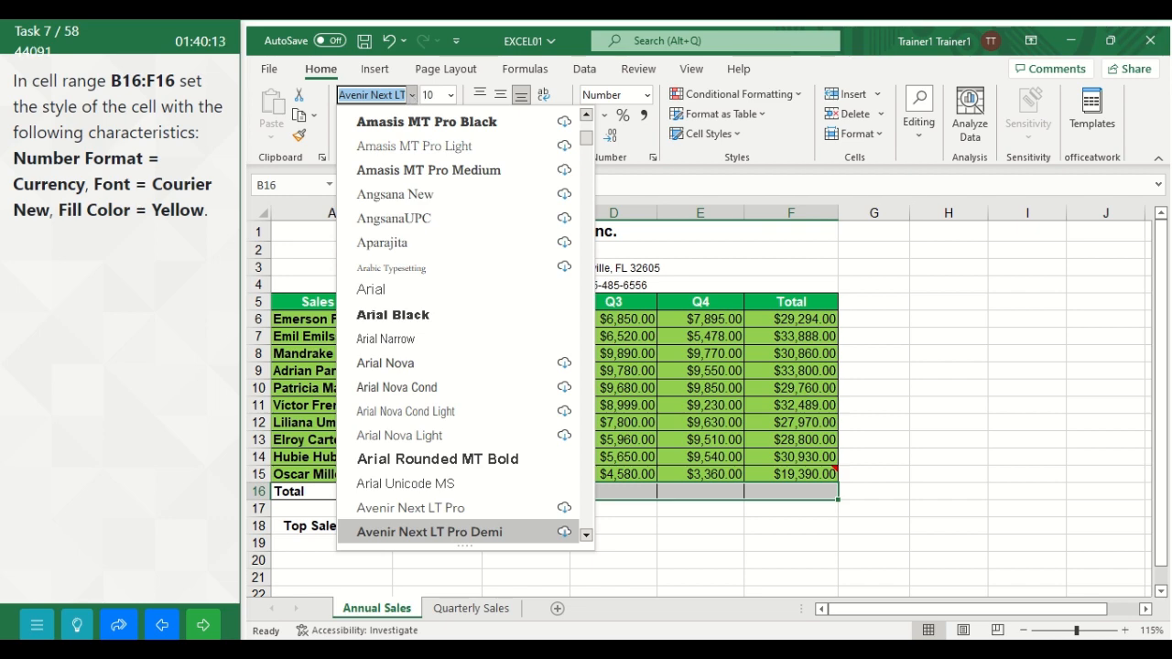
pyautogui.write('C')
pyautogui.write('Cou')
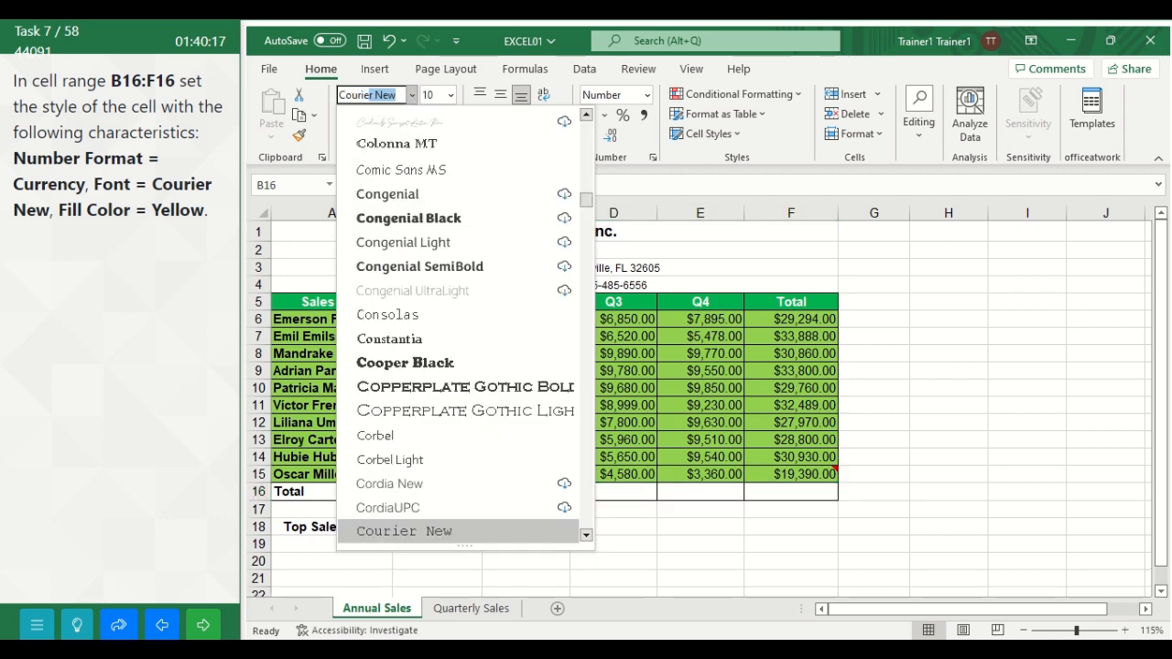
pyautogui.press('Return')
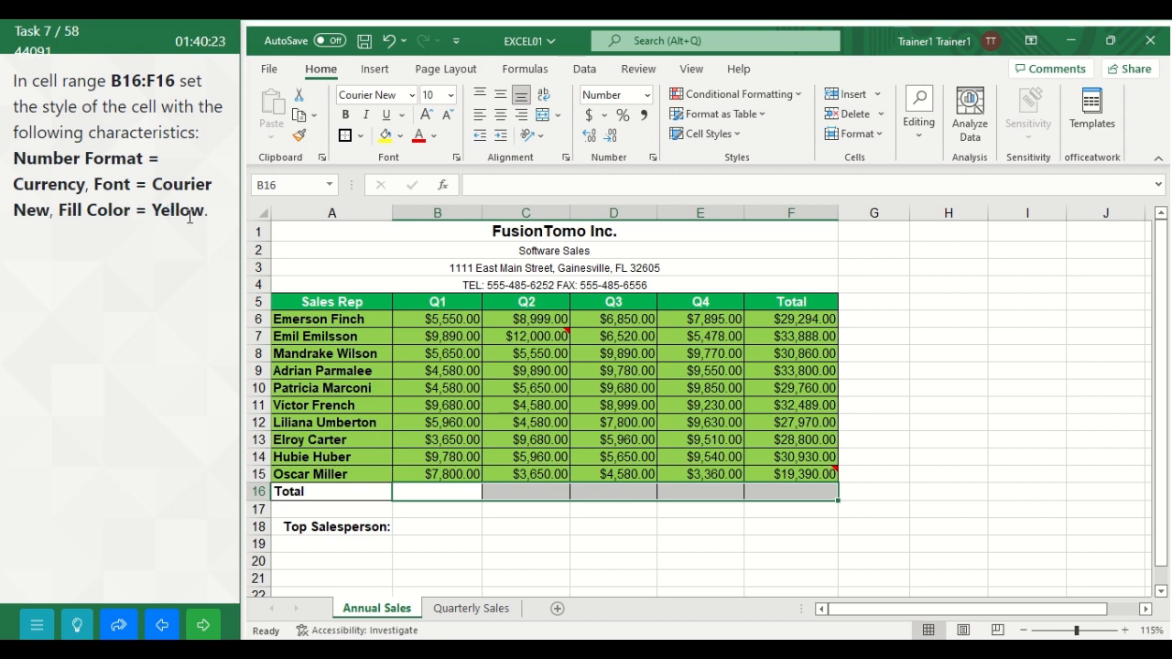
pyautogui.click(400, 135)
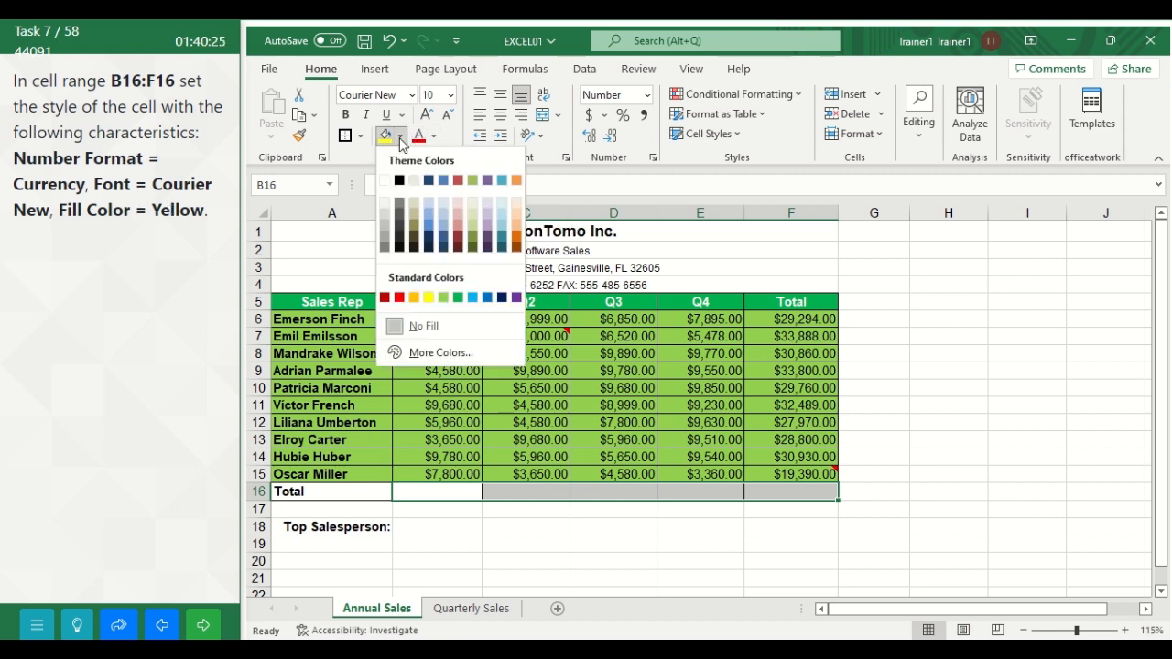
pyautogui.click(428, 297)
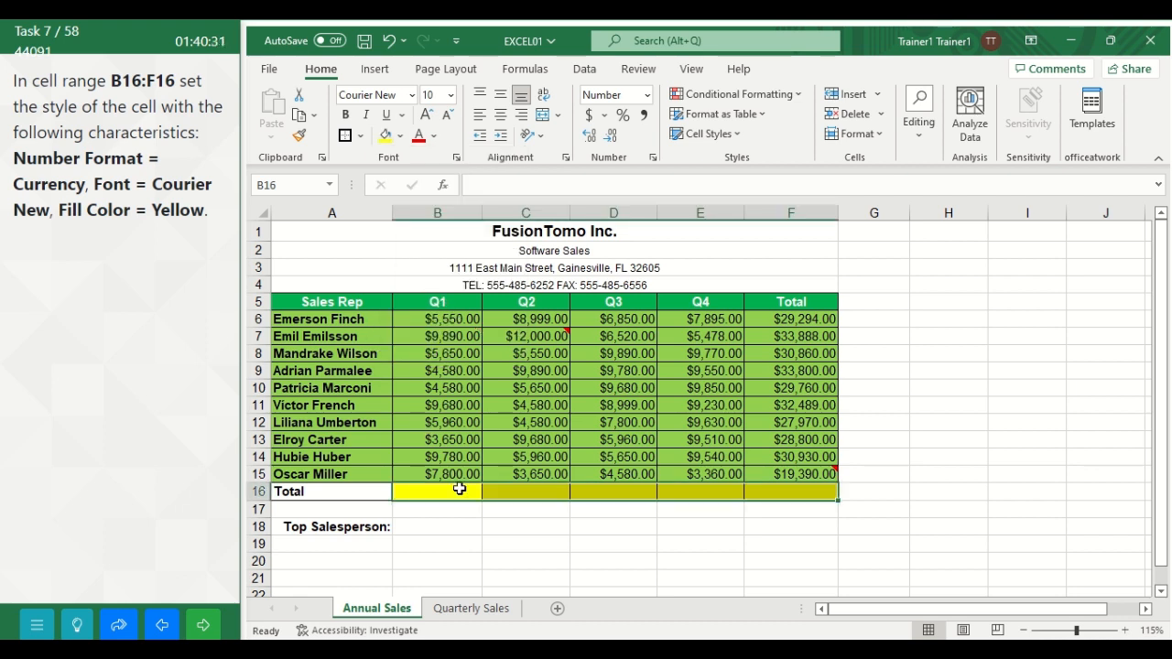
pyautogui.click(203, 628)
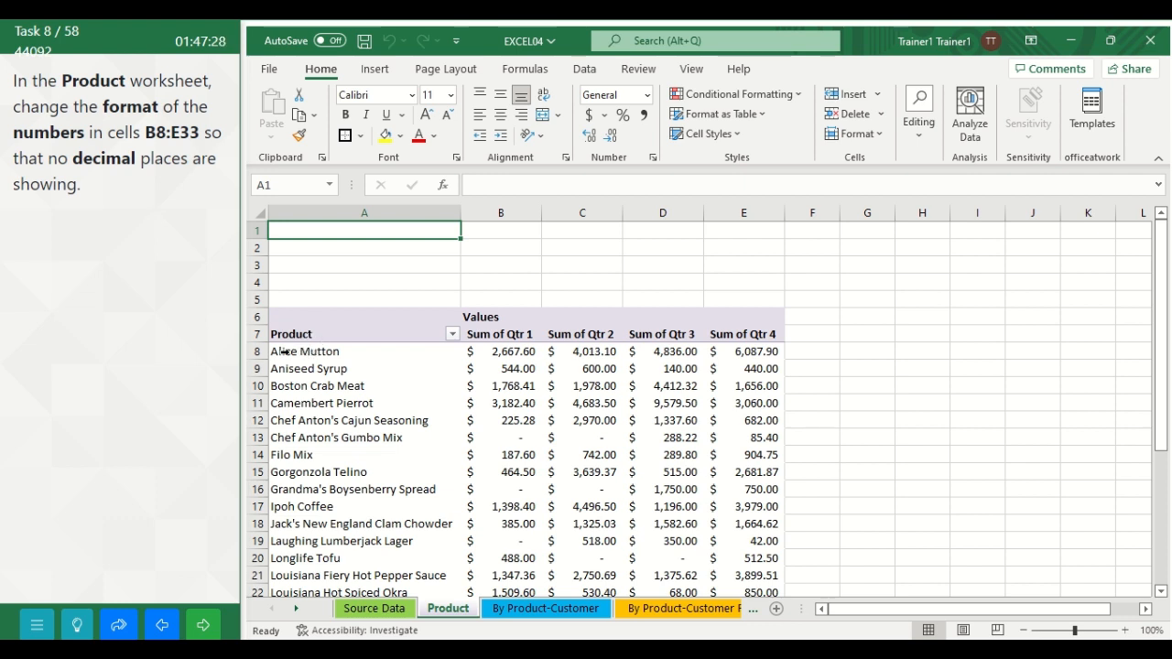
# Step: Decrease the decimals of cells B8 through E33 in the Product worksheet to zero places and advance to the following task
pyautogui.moveTo(282, 350); pyautogui.dragTo(702, 428)
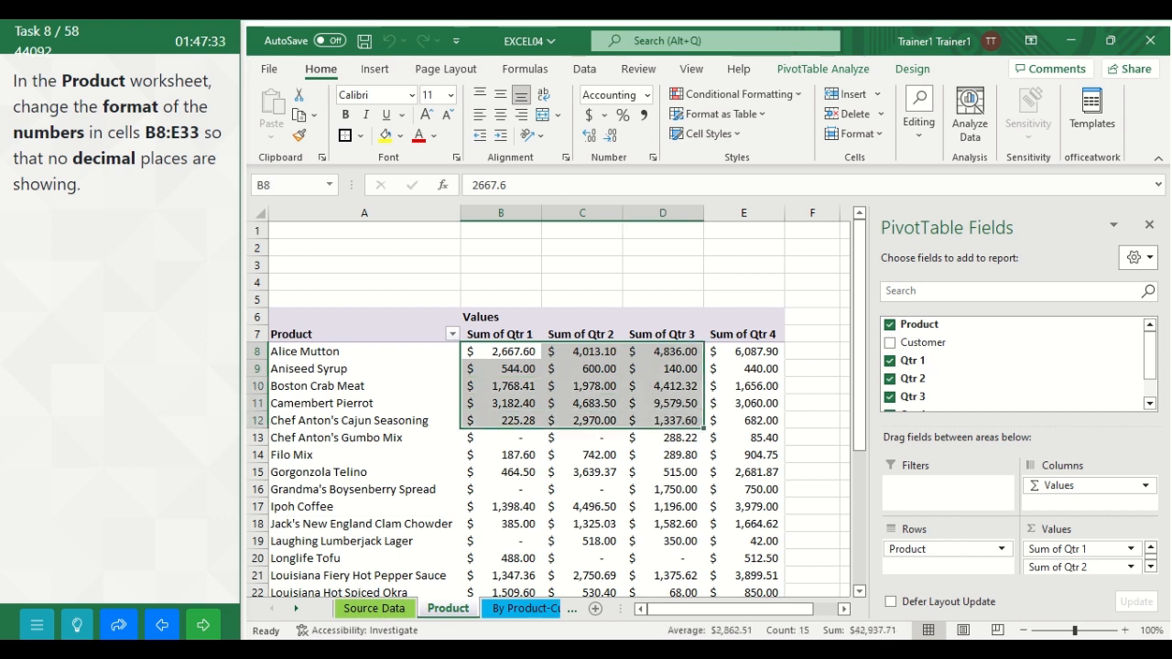
pyautogui.click(1148, 224)
pyautogui.moveTo(506, 353); pyautogui.dragTo(772, 555)
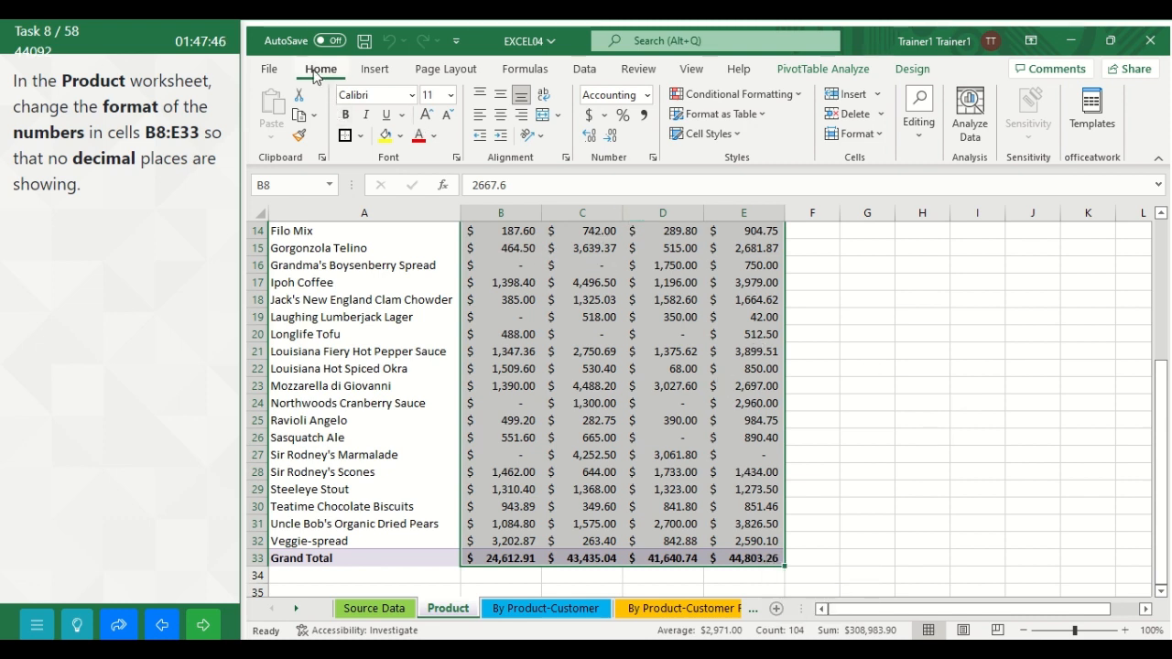
pyautogui.click(610, 138)
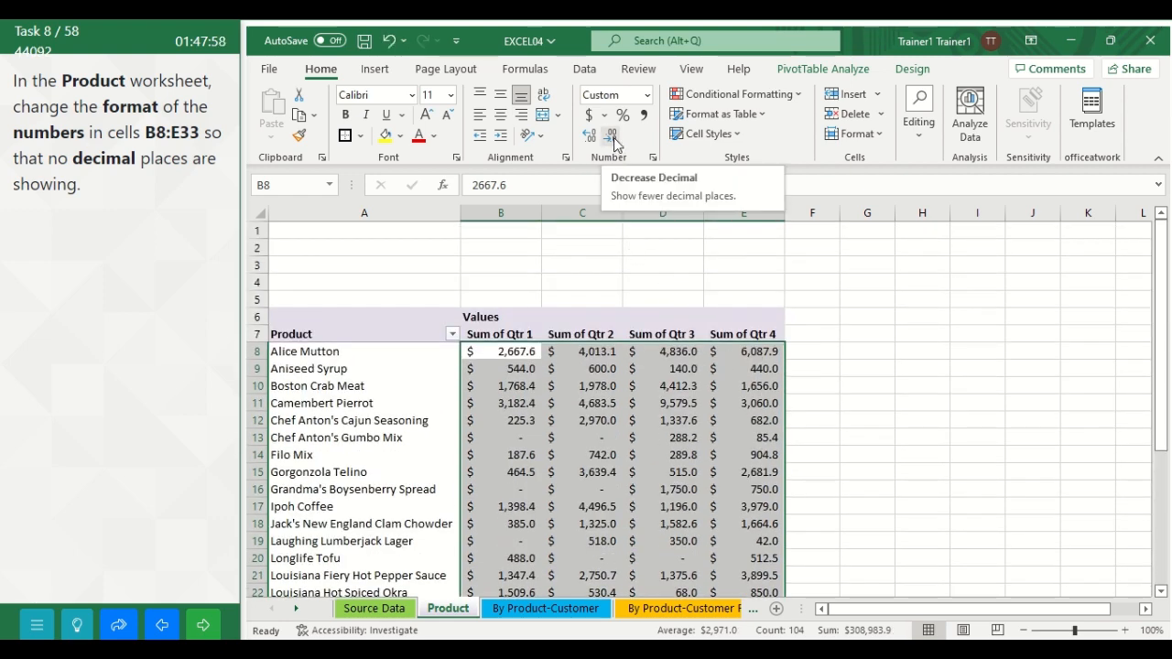
pyautogui.click(611, 137)
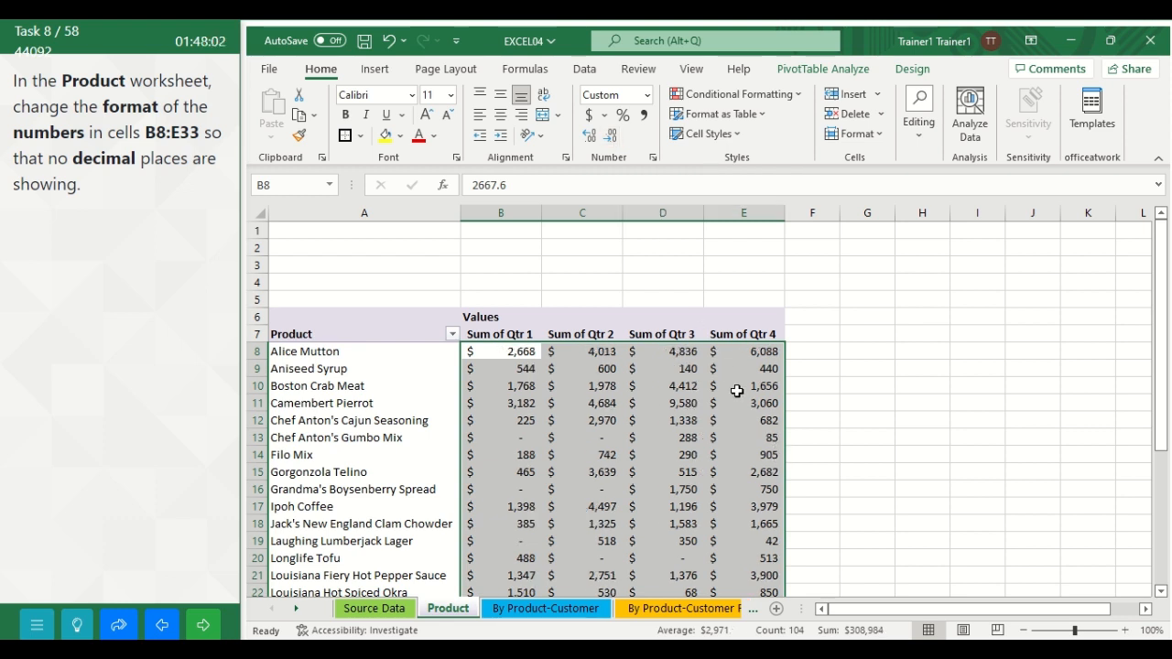
pyautogui.click(821, 366)
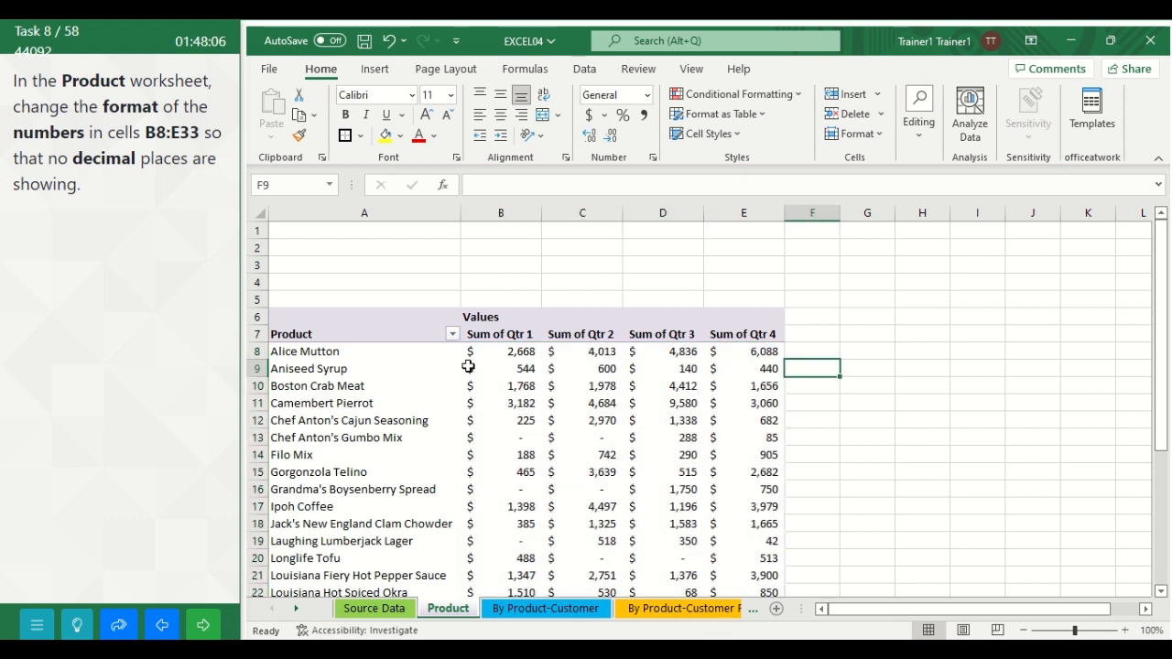
pyautogui.click(203, 627)
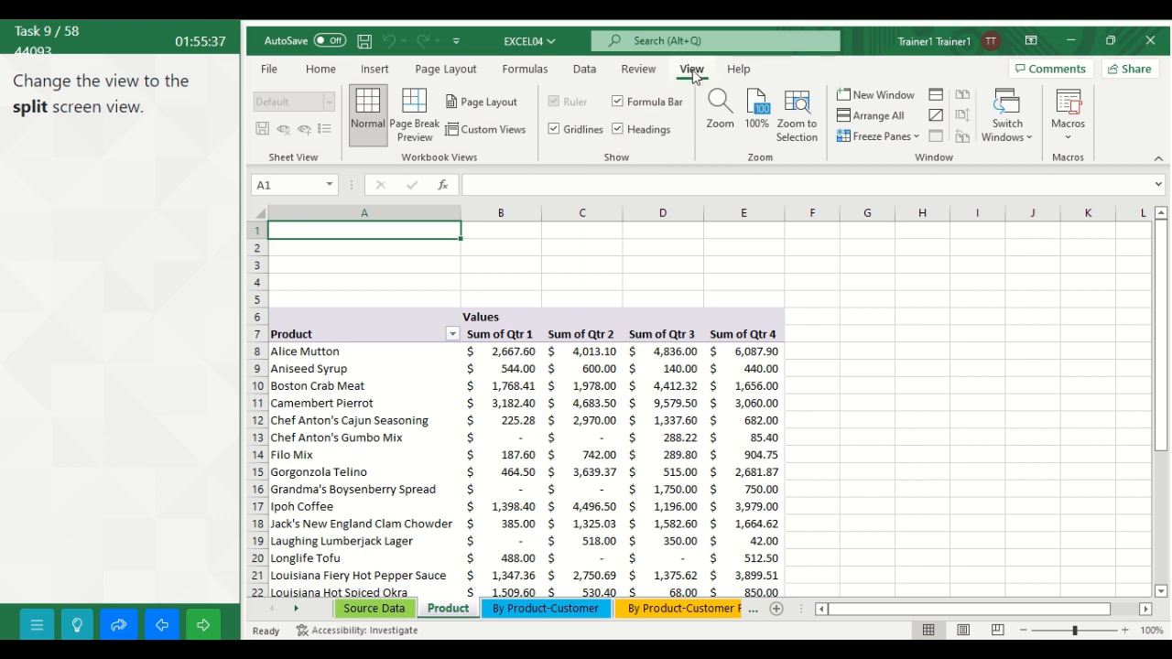
# Step: Split the Product worksheet window into separately scrolling panes and advance to the following task
pyautogui.click(935, 98)
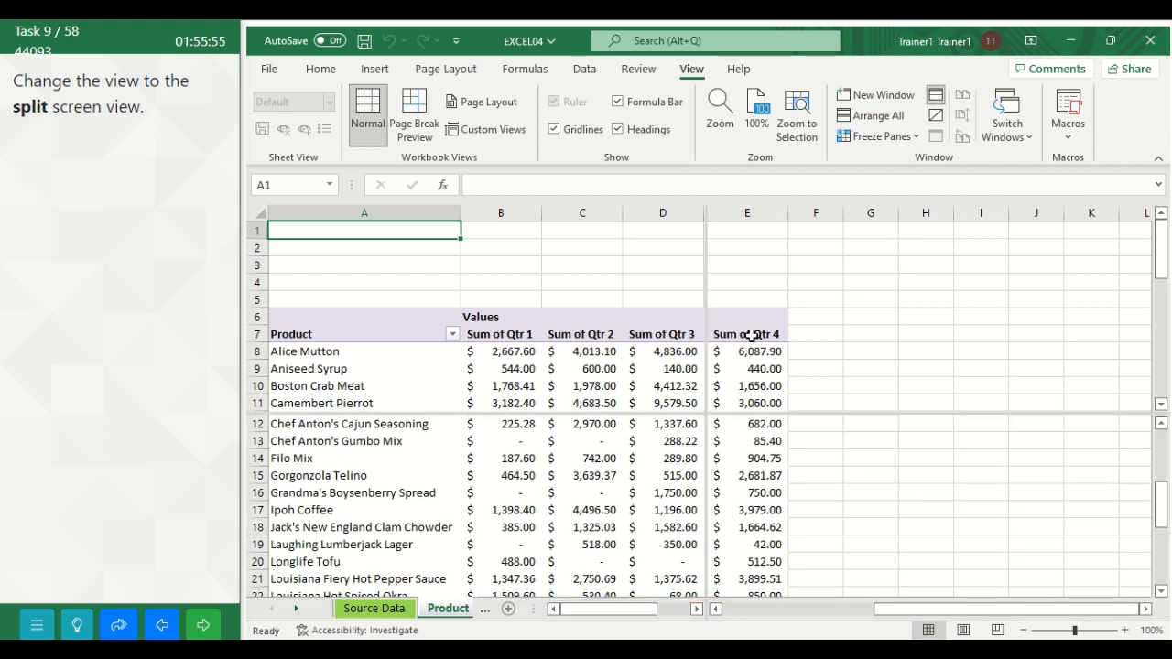
pyautogui.click(205, 623)
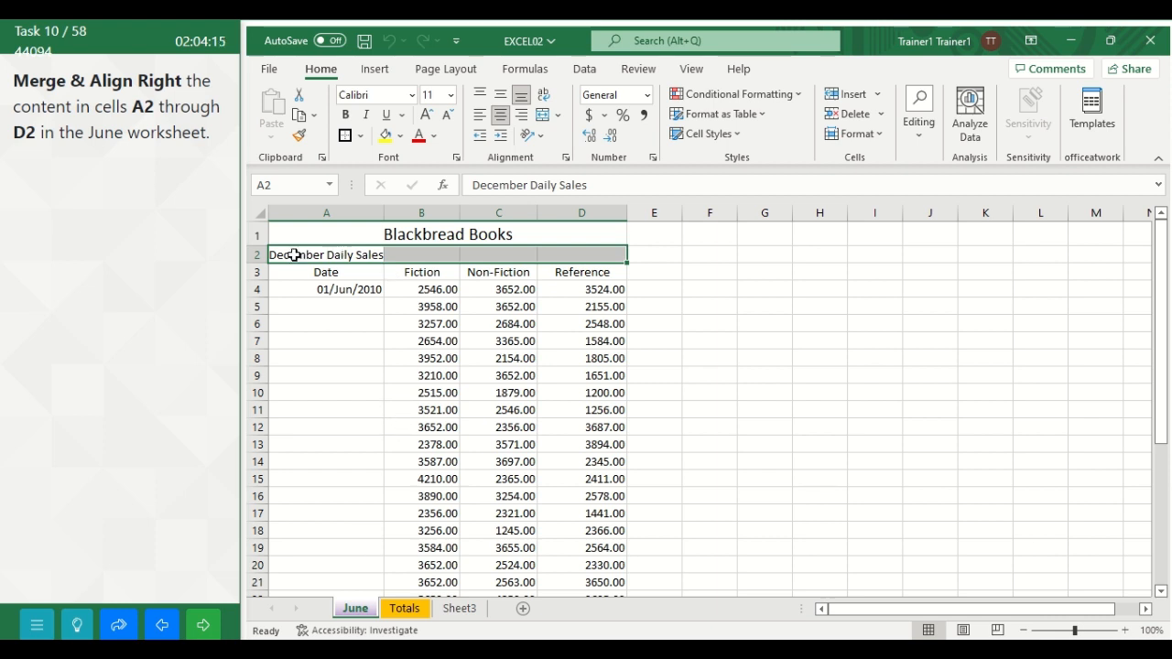
# Step: Merge cells A2 through D2 of the June worksheet, align their content right, and advance to the following task
pyautogui.moveTo(293, 255); pyautogui.dragTo(573, 252)
pyautogui.click(561, 122)
pyautogui.click(590, 137)
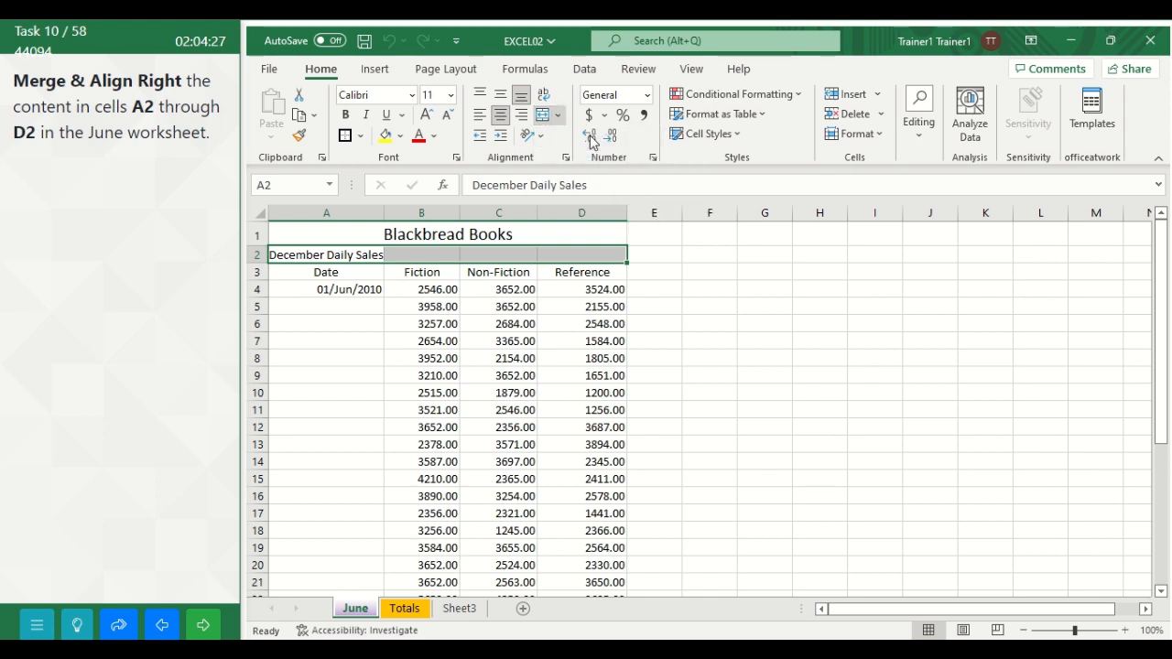
pyautogui.click(522, 119)
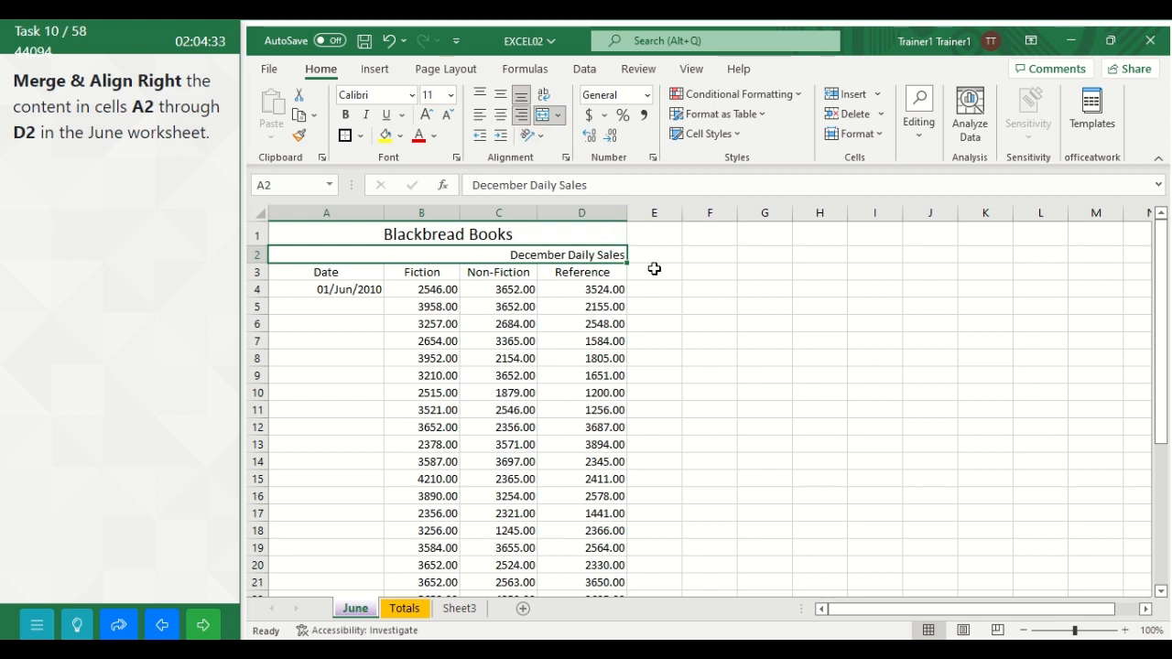
pyautogui.click(730, 284)
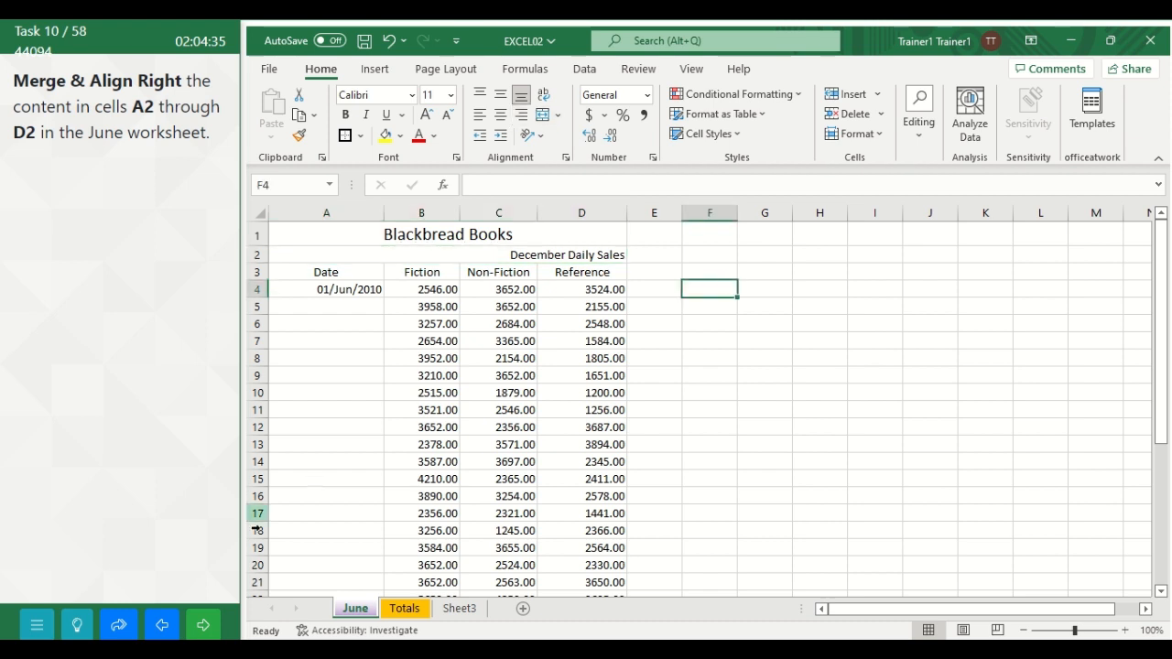
pyautogui.click(206, 627)
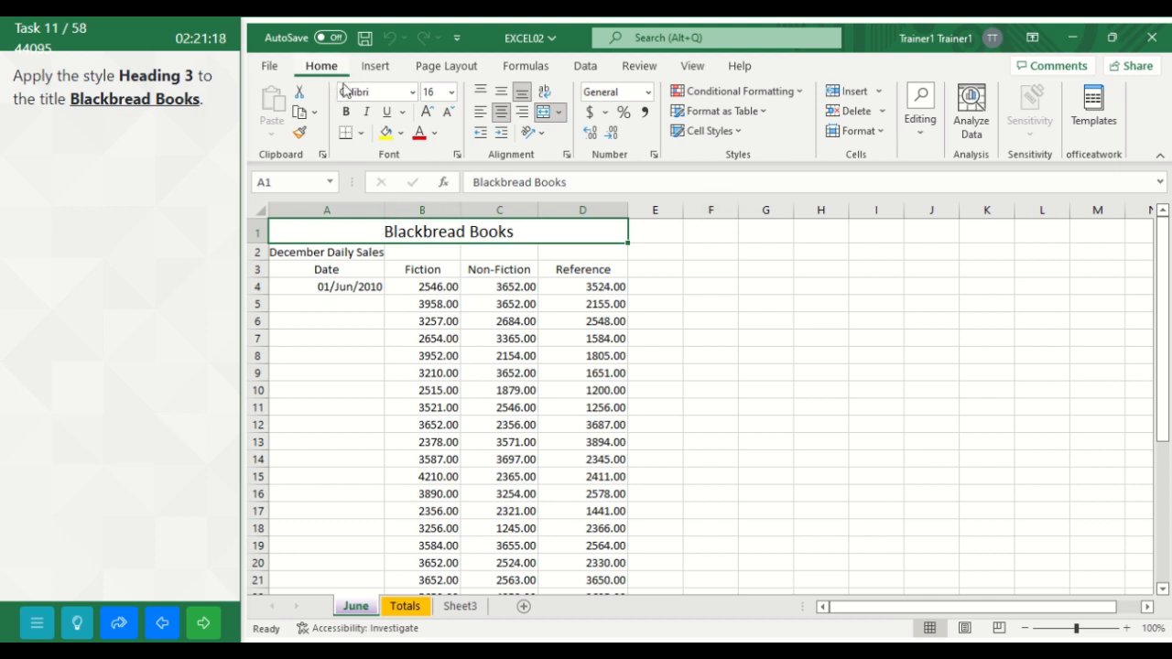
# Step: Apply the Heading 3 cell style to the Blackbread Books title in cell A1 and advance to the following task
pyautogui.click(737, 131)
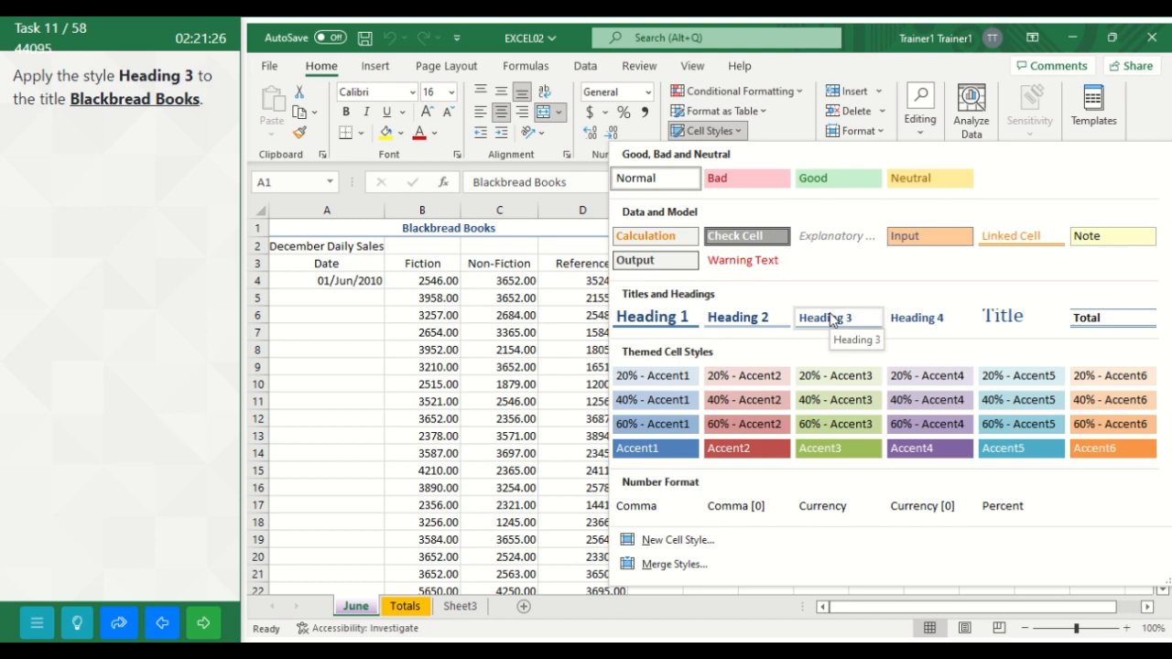
pyautogui.click(830, 317)
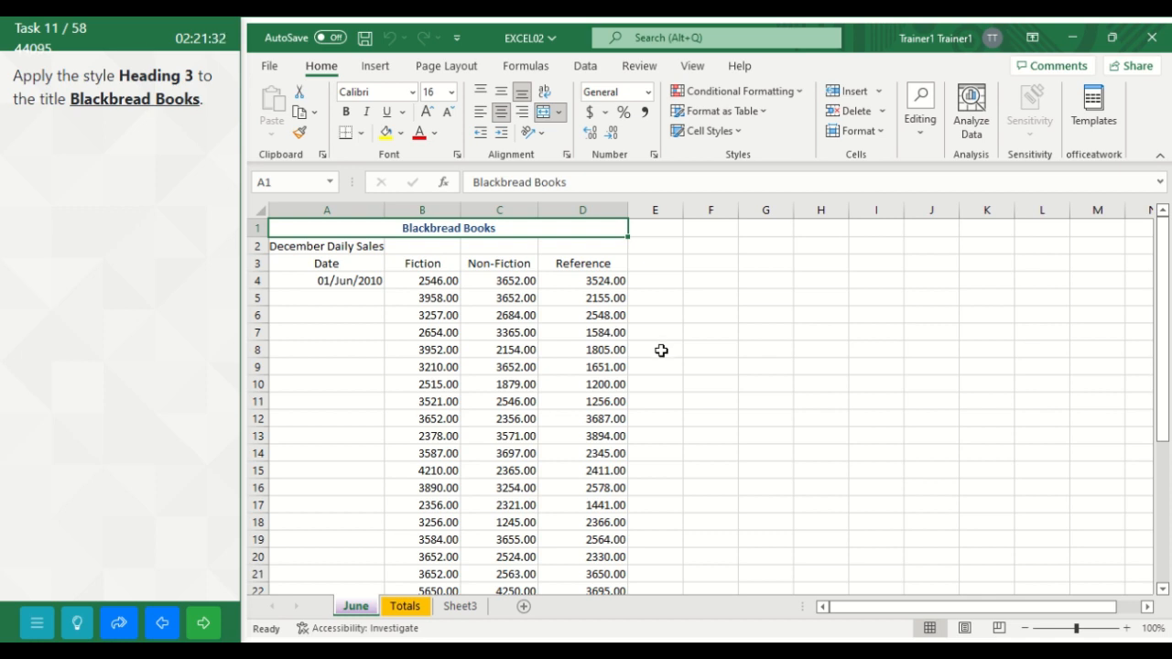
pyautogui.click(207, 626)
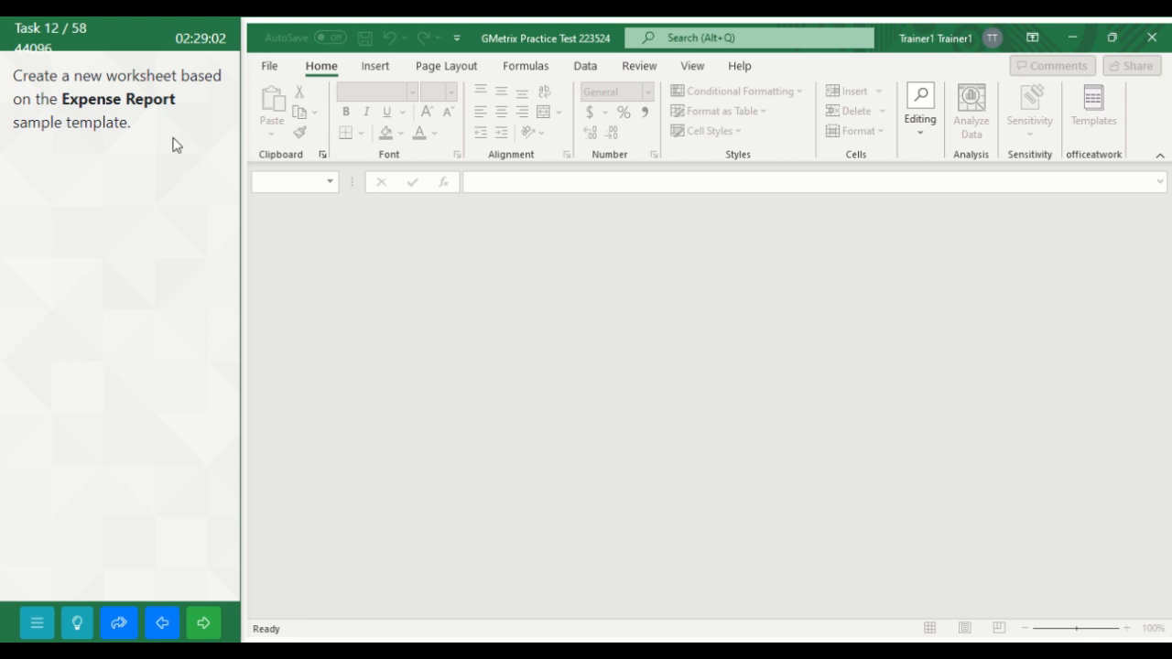
# Step: Search the online templates for "Expense Report" and create a new workbook from the Expense report template
pyautogui.click(271, 66)
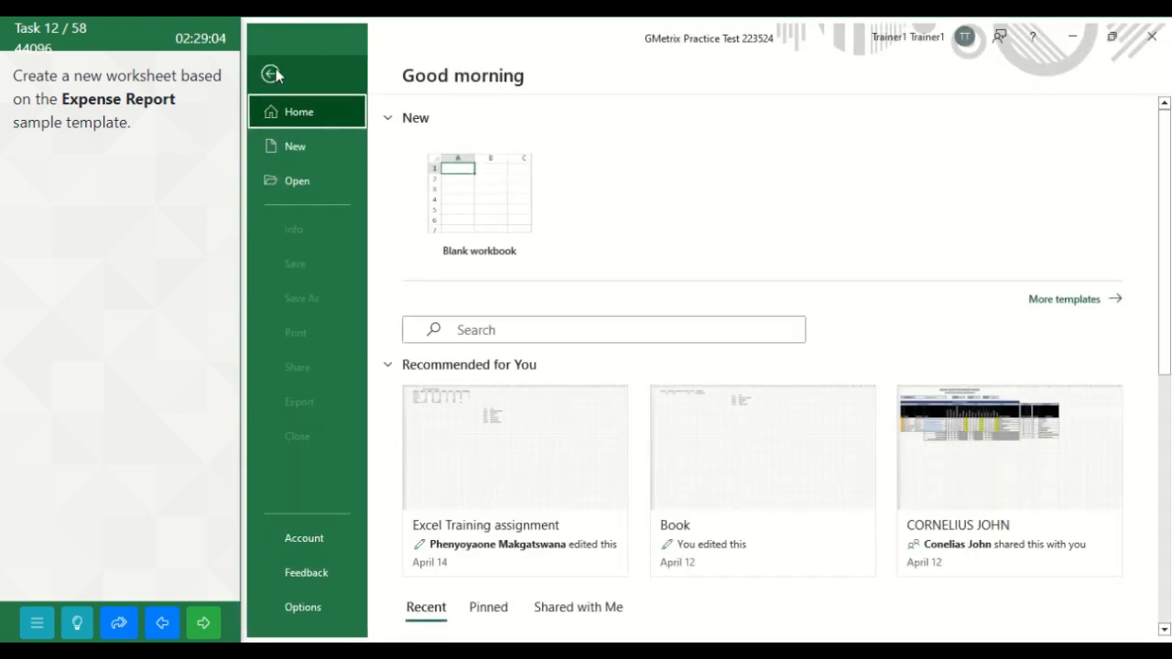
pyautogui.click(279, 149)
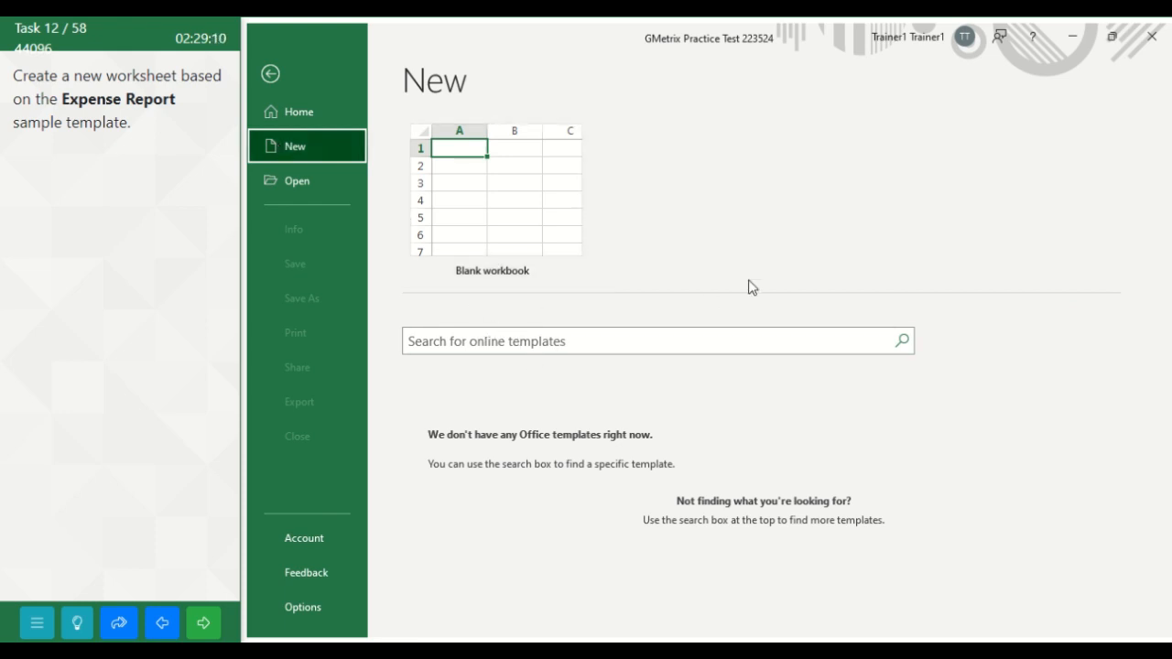
pyautogui.click(461, 341)
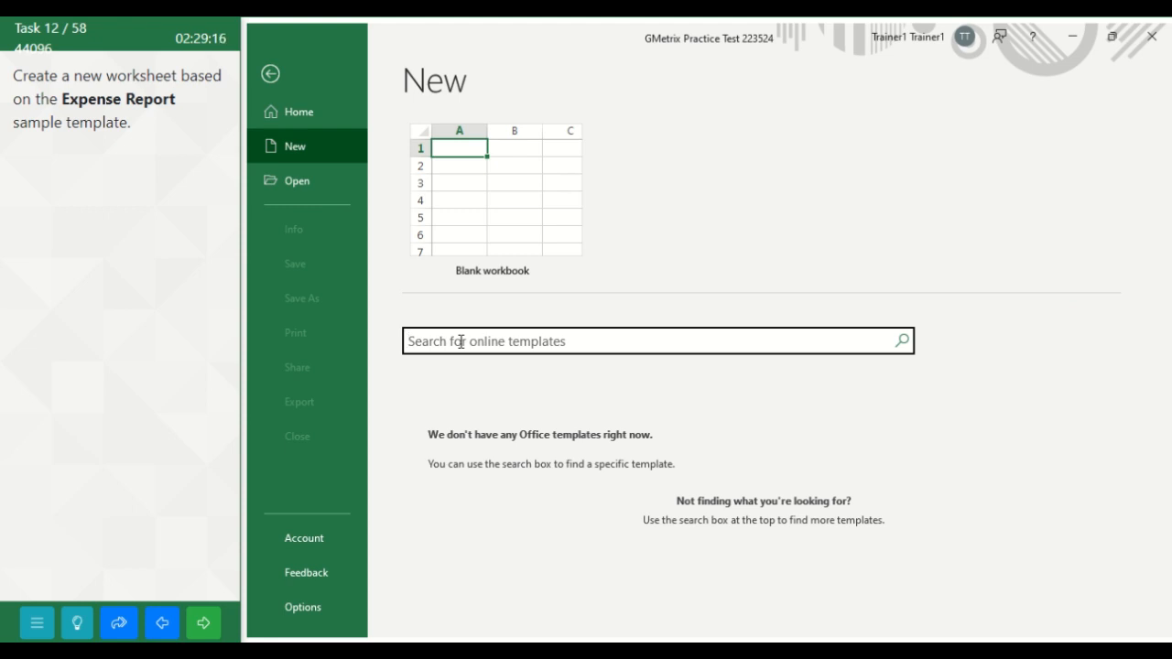
pyautogui.write('Expensw')
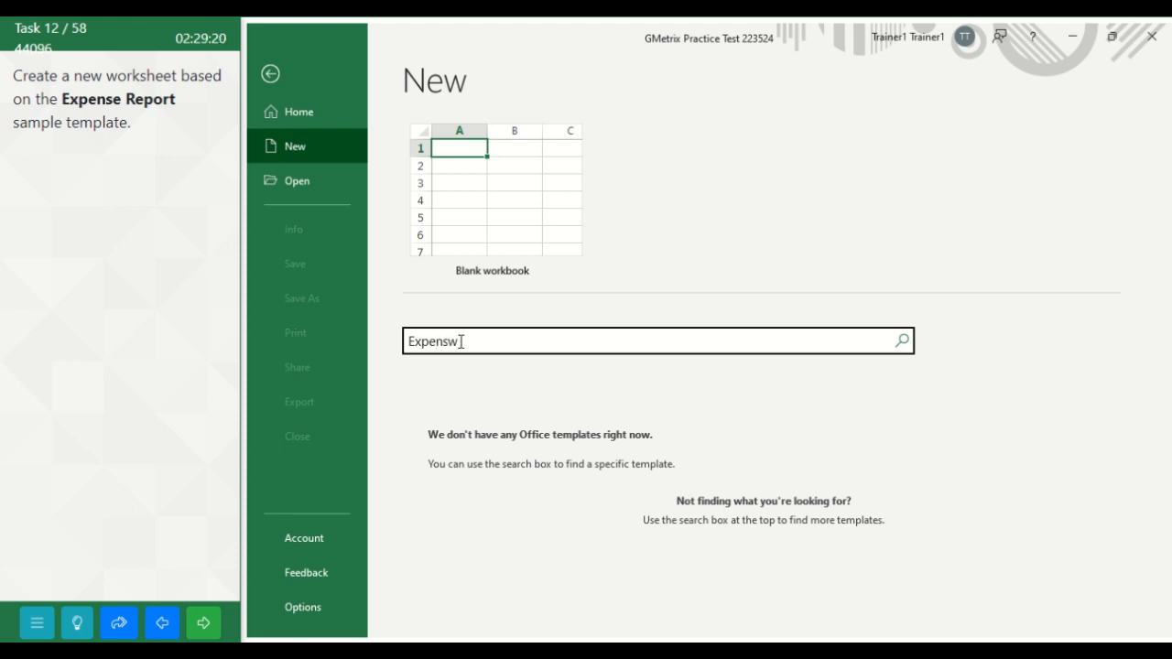
pyautogui.press('BackSpace')
pyautogui.write('e Report')
pyautogui.press('Return')
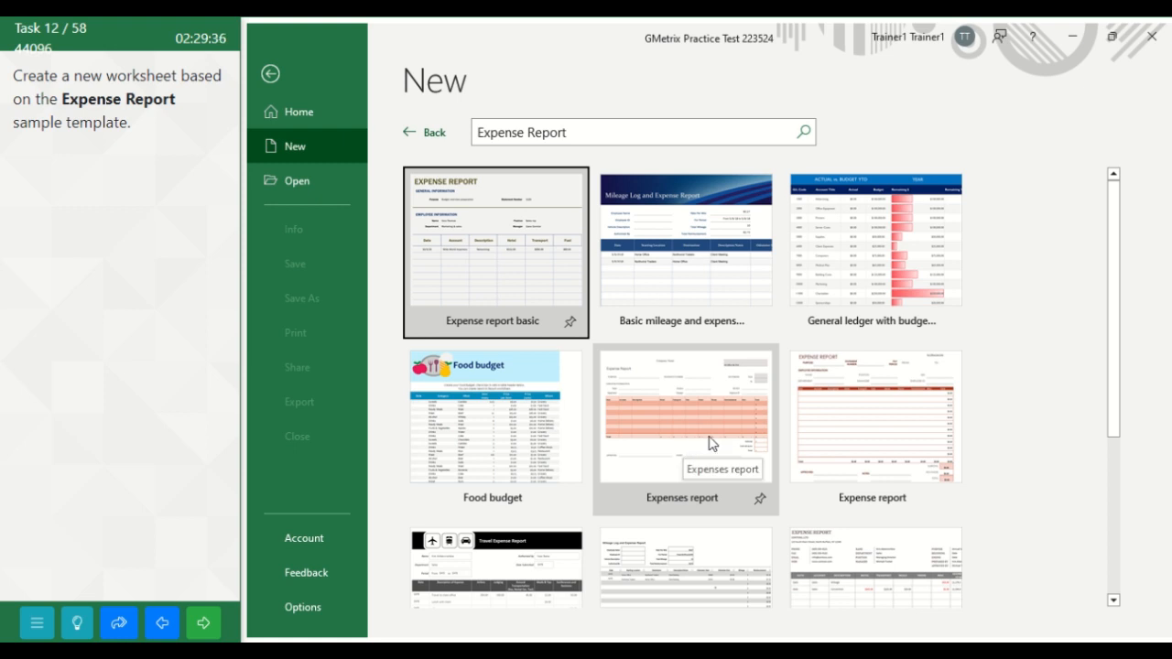
pyautogui.click(884, 426)
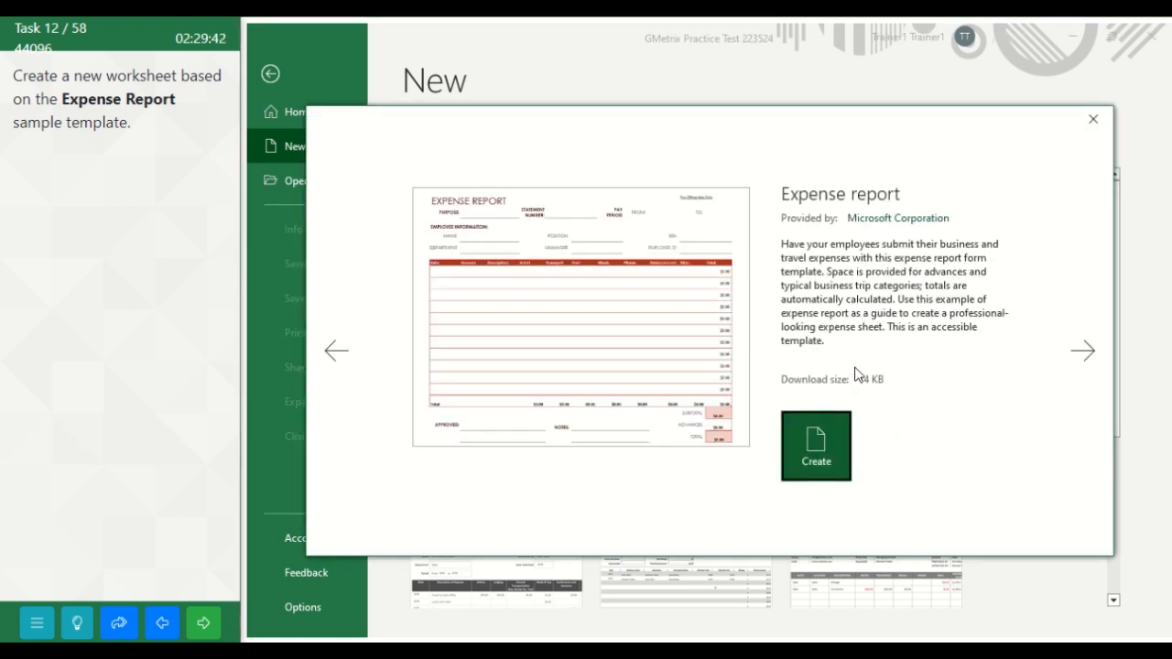
pyautogui.click(819, 450)
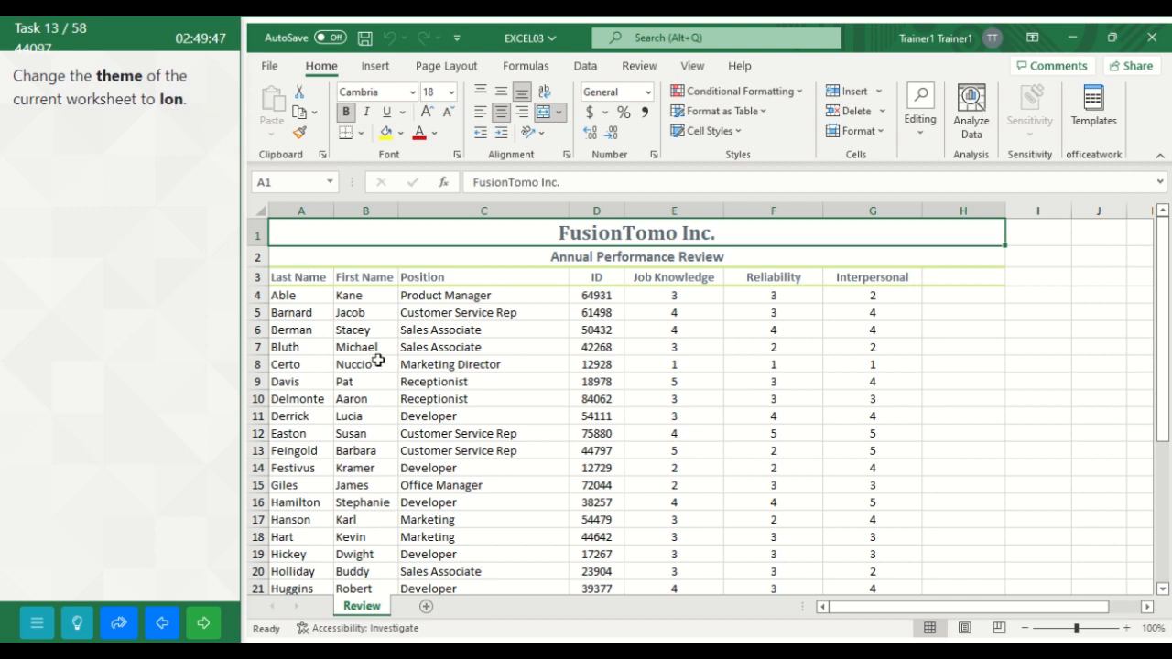
# Step: Change the theme of the Review worksheet to Ion and advance to the following task
pyautogui.click(458, 71)
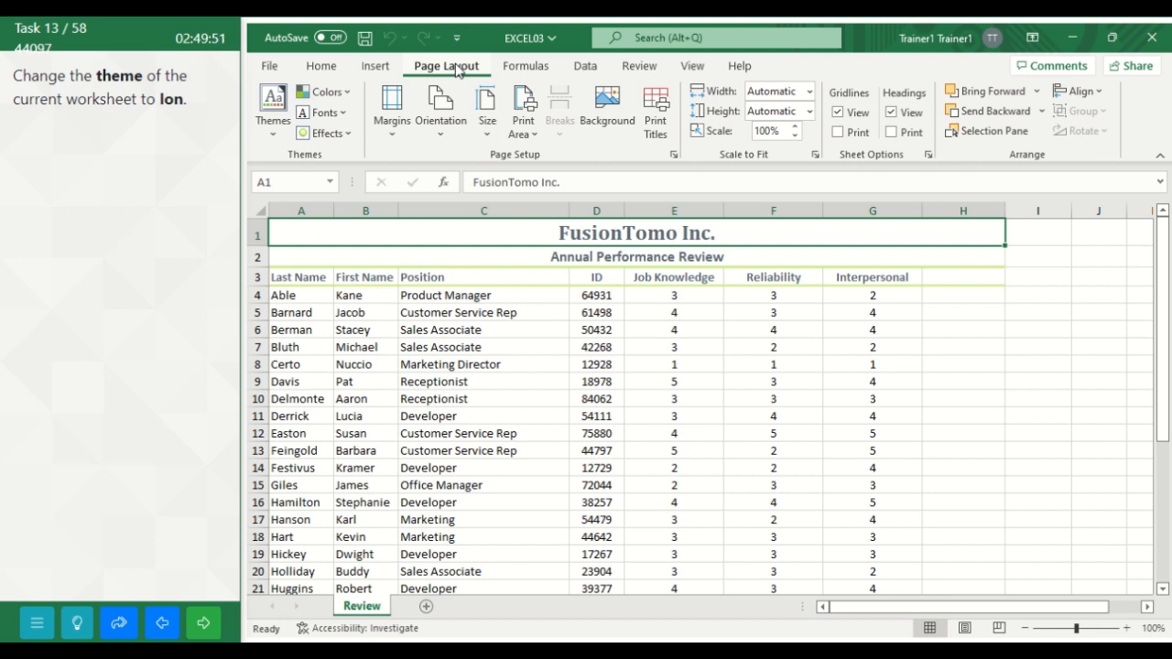
pyautogui.click(280, 129)
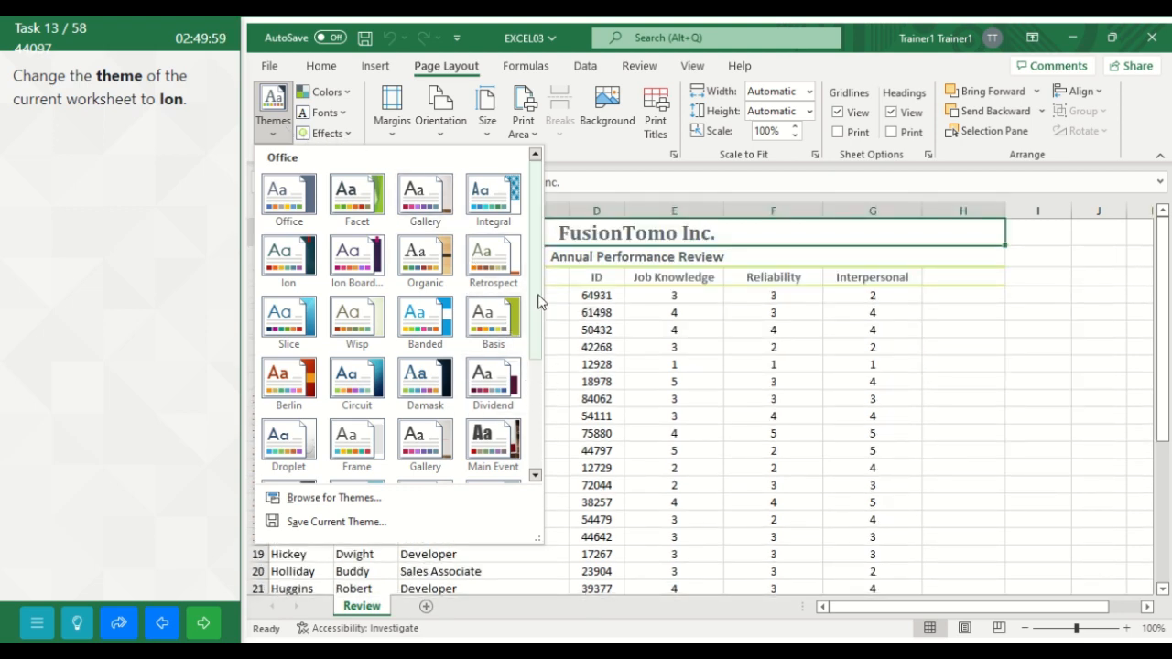
pyautogui.click(296, 256)
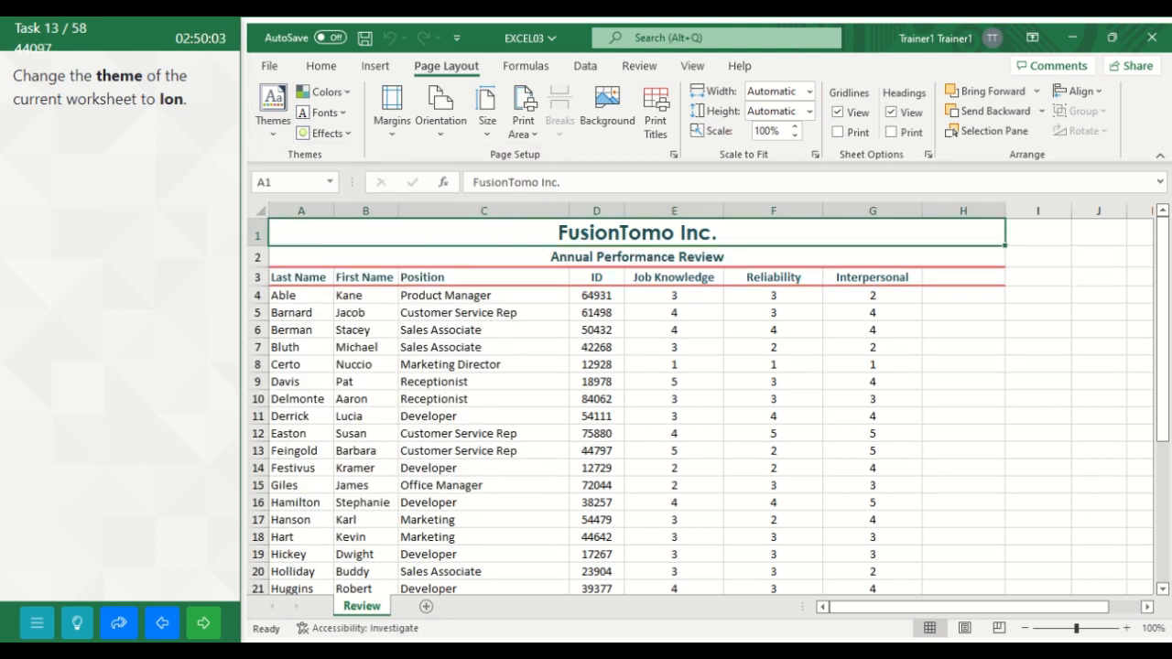
pyautogui.click(206, 622)
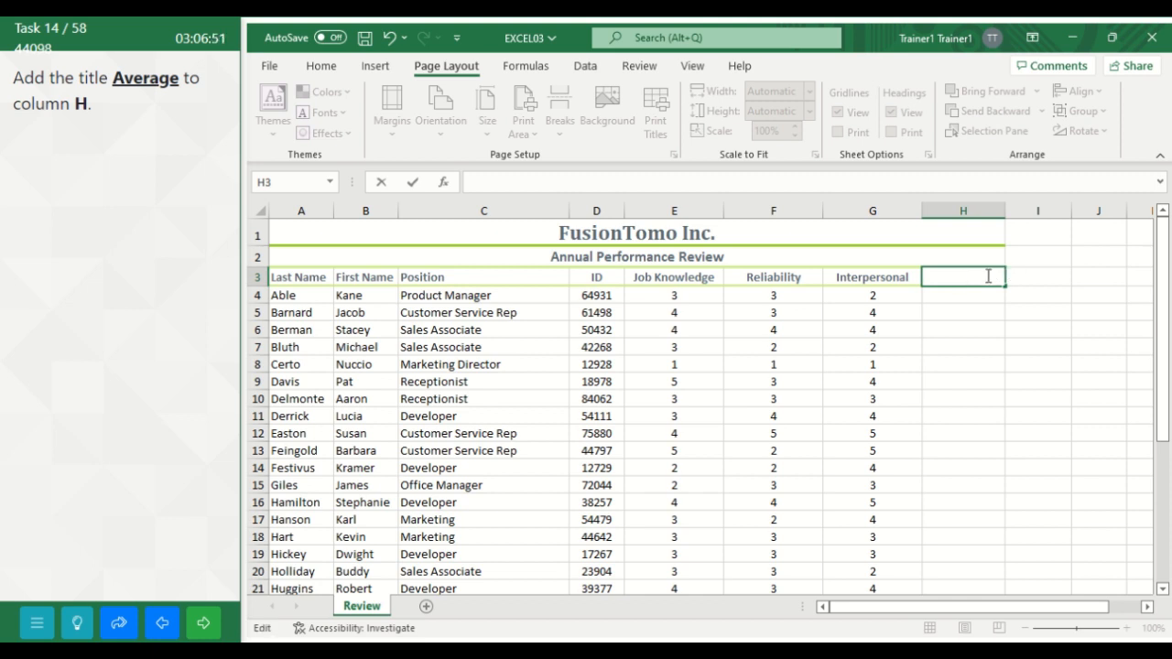
# Step: Enter the column title Average in cell H3 of the Review worksheet and advance to the following task
pyautogui.write('Avea')
pyautogui.press('BackSpace')
pyautogui.write('rage')
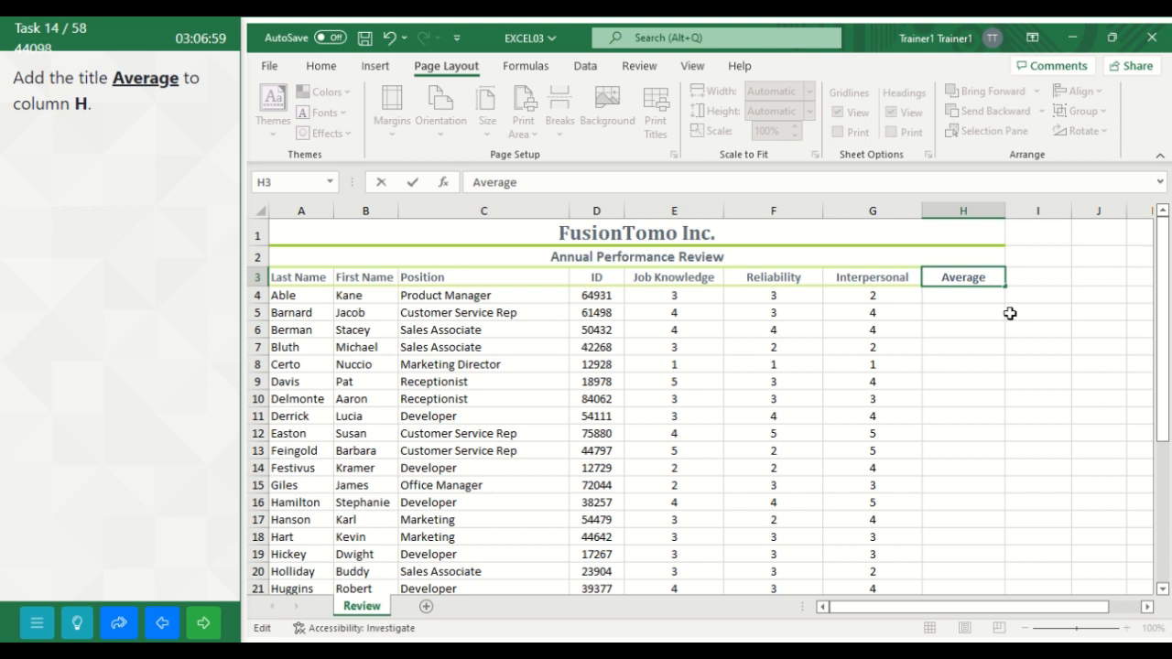
pyautogui.click(1034, 341)
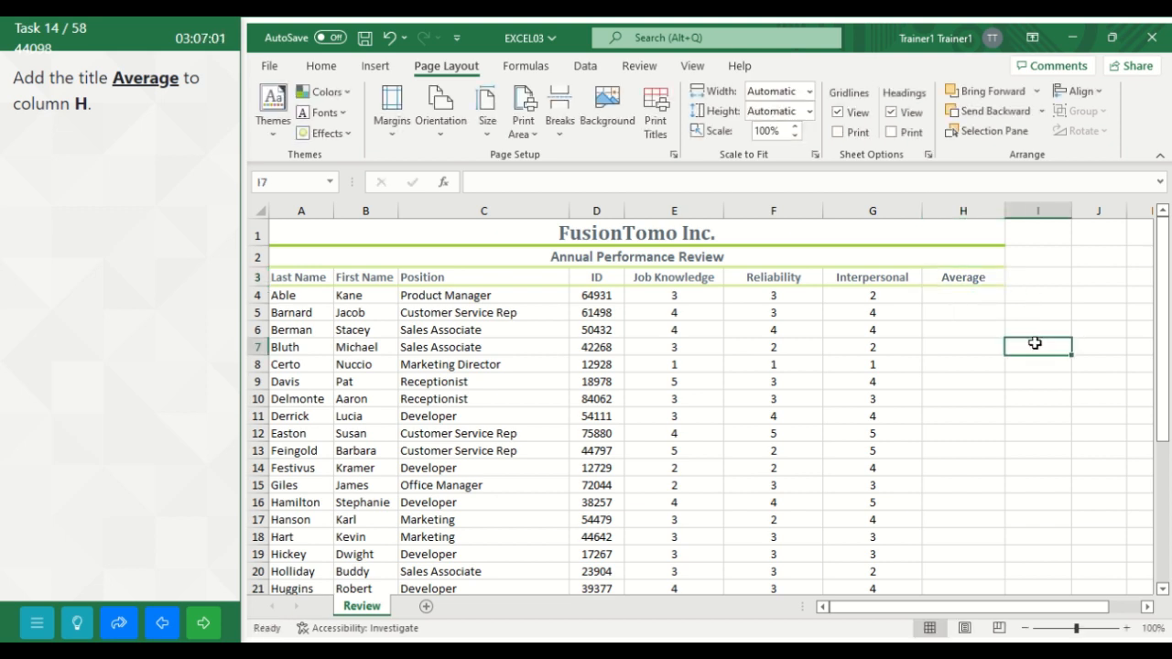
pyautogui.click(203, 624)
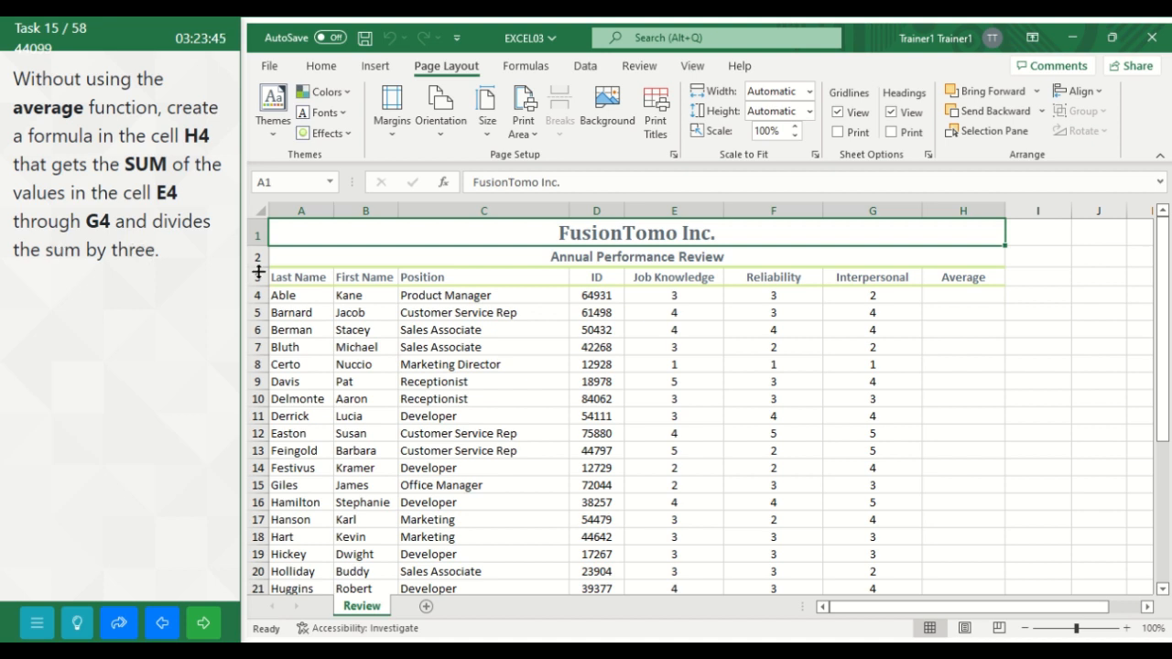
# Step: Enter the formula =SUM(E4:G4)/3 in cell H4 of the Review worksheet and advance to the following task
pyautogui.click(951, 294)
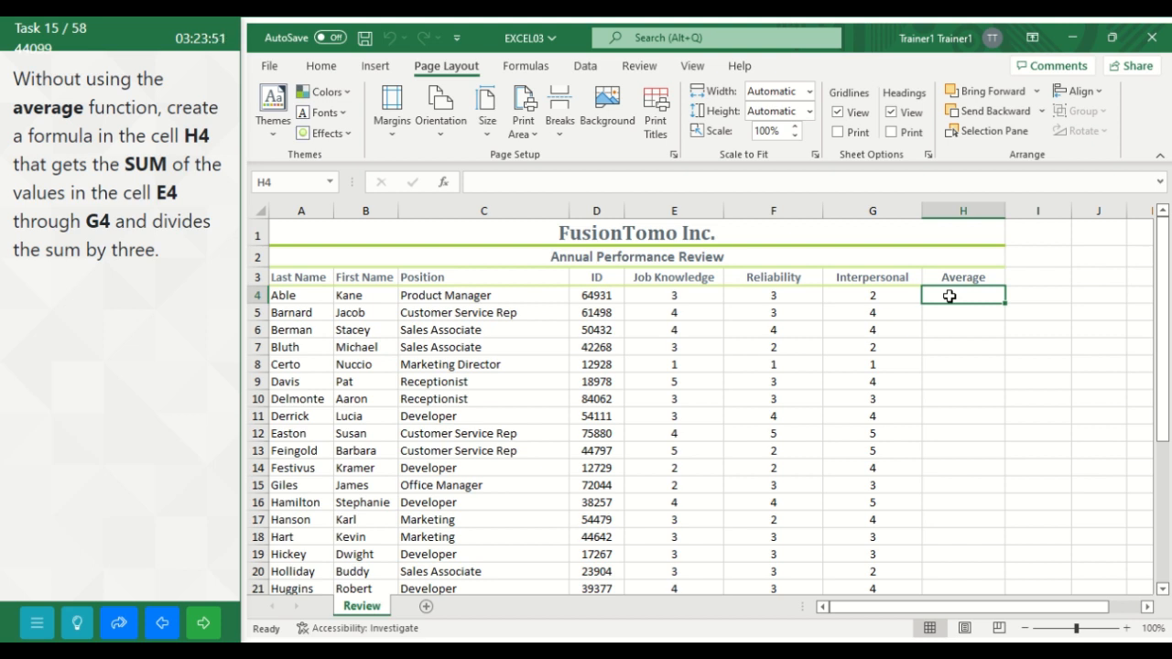
pyautogui.write('=SUM')
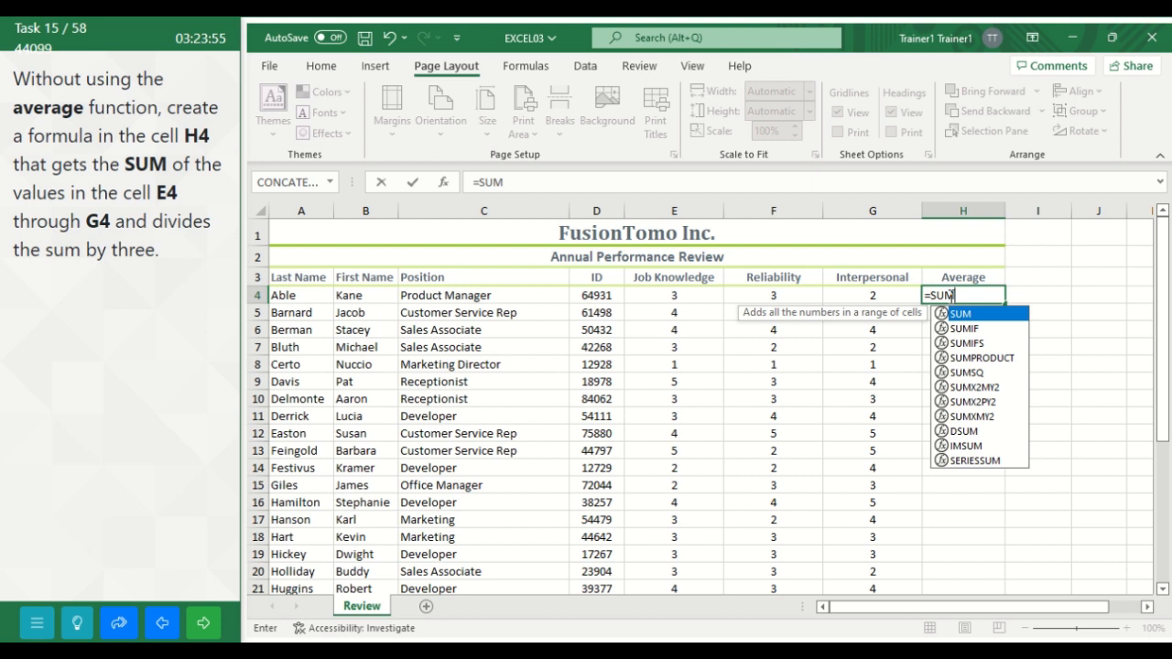
pyautogui.write('(')
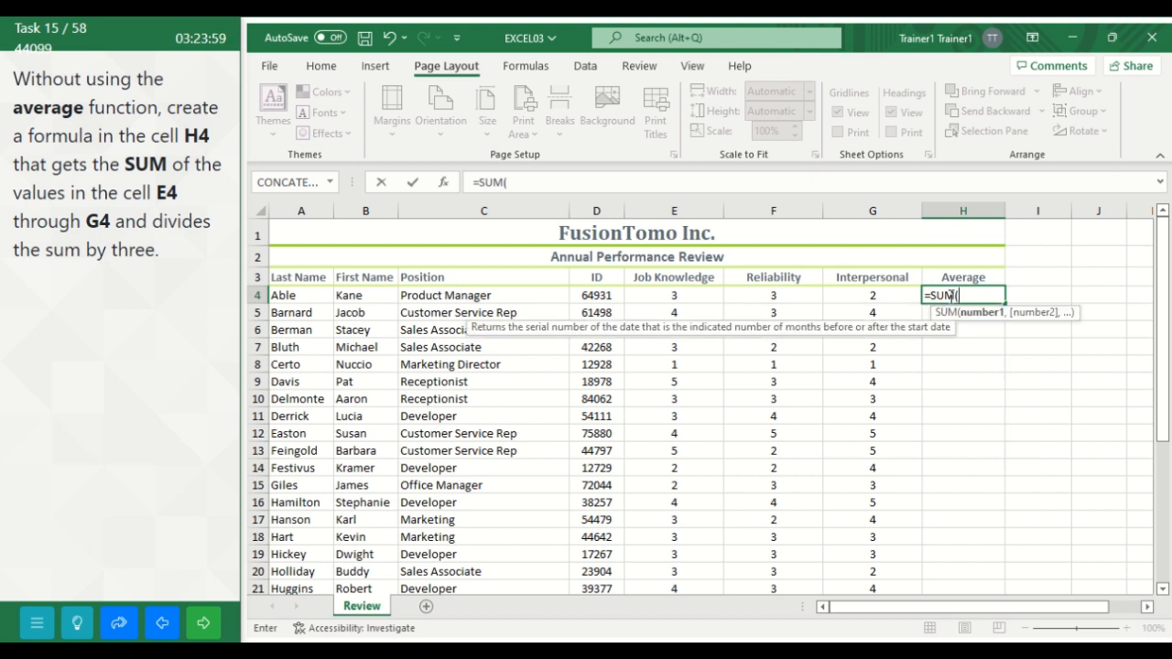
pyautogui.write('E4')
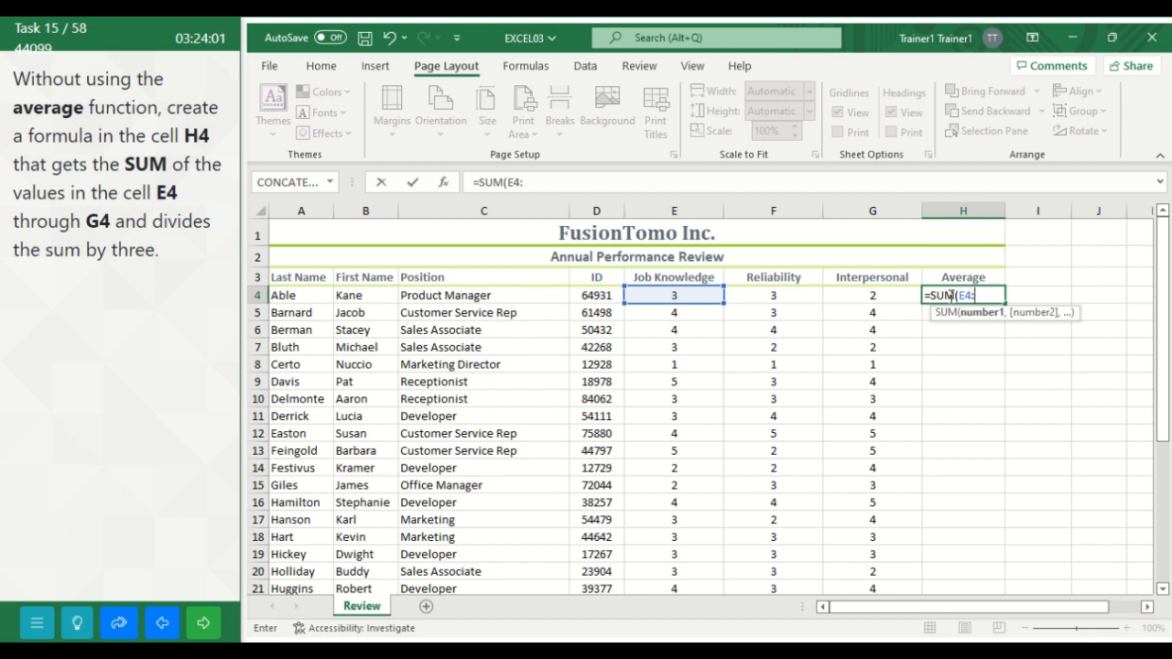
pyautogui.write(':G4')
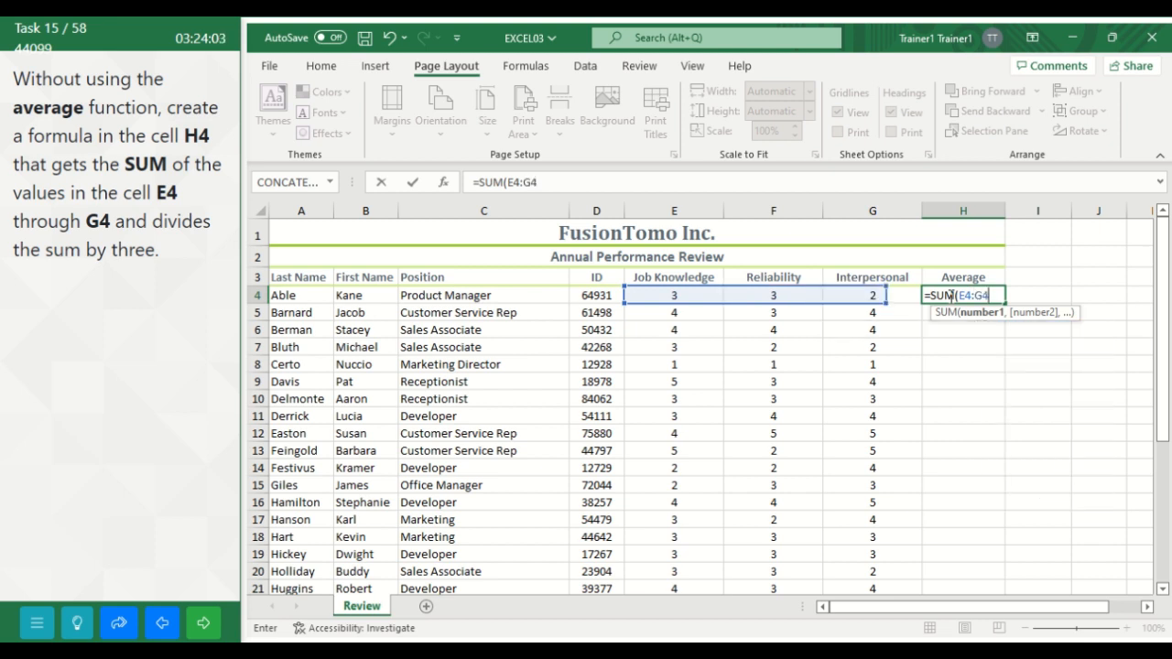
pyautogui.write(')')
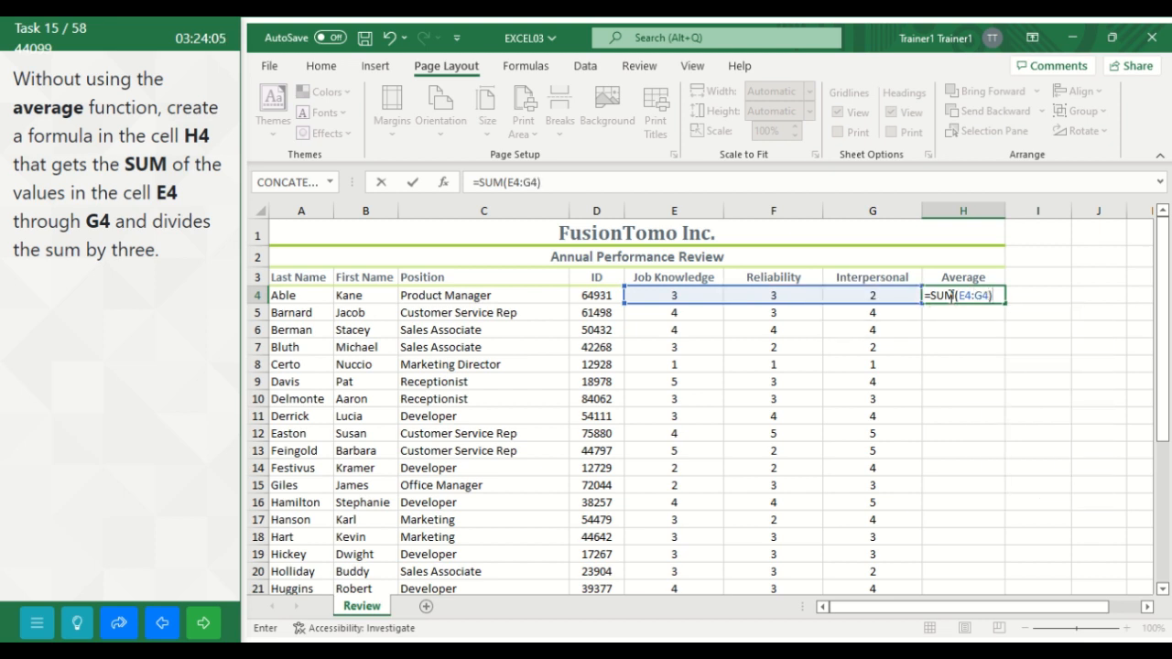
pyautogui.write('/3')
pyautogui.press('Return')
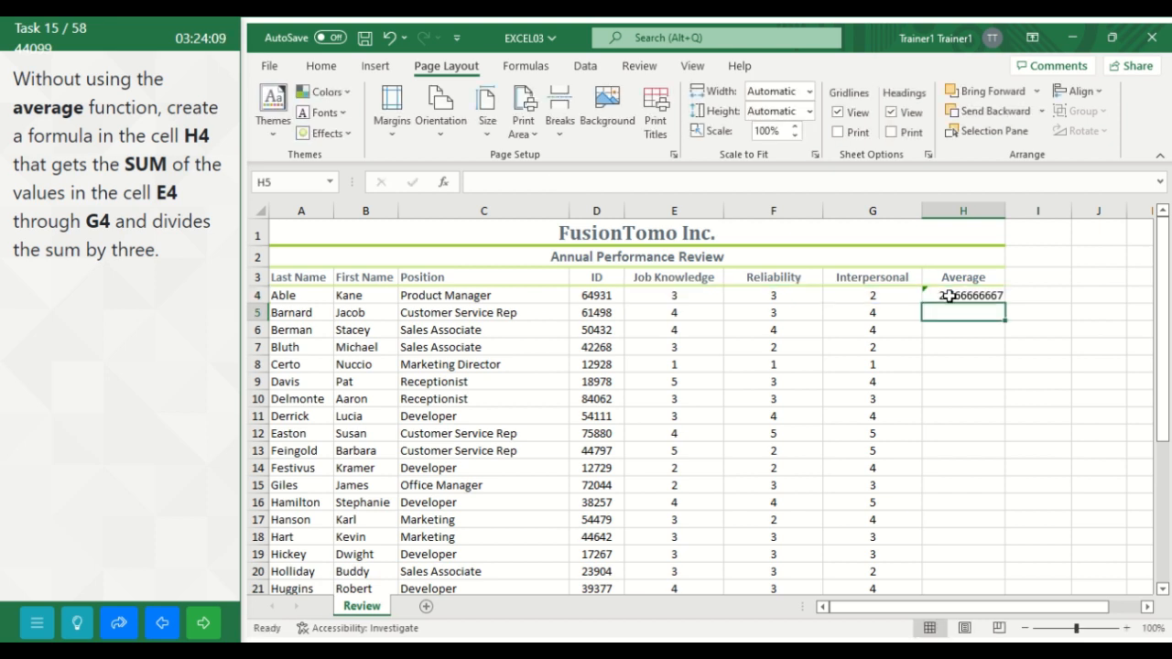
pyautogui.click(202, 628)
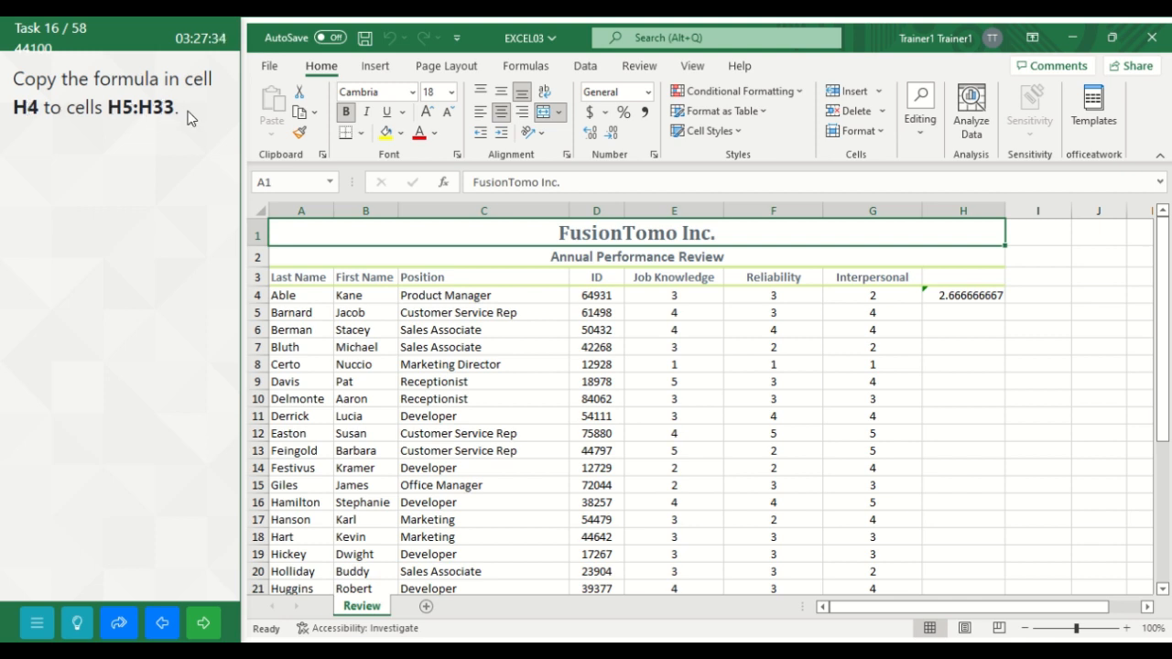
# Step: Fill the formula in cell H4 down through cell H33 and advance to the following task
pyautogui.click(970, 295)
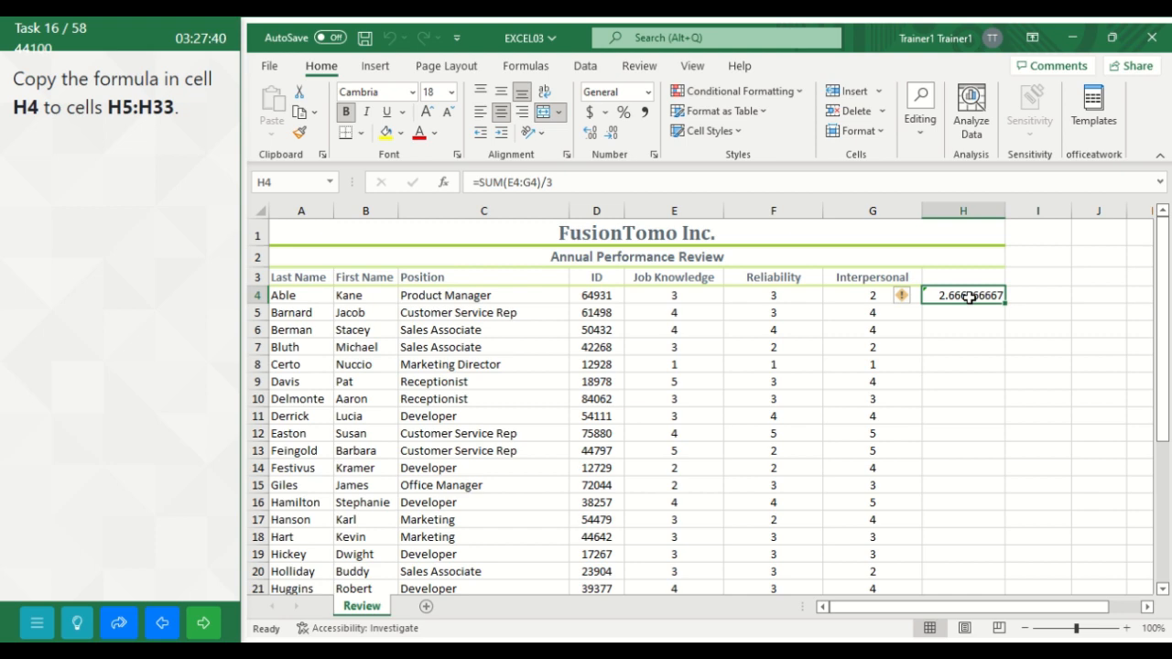
pyautogui.moveTo(971, 294); pyautogui.dragTo(959, 565)
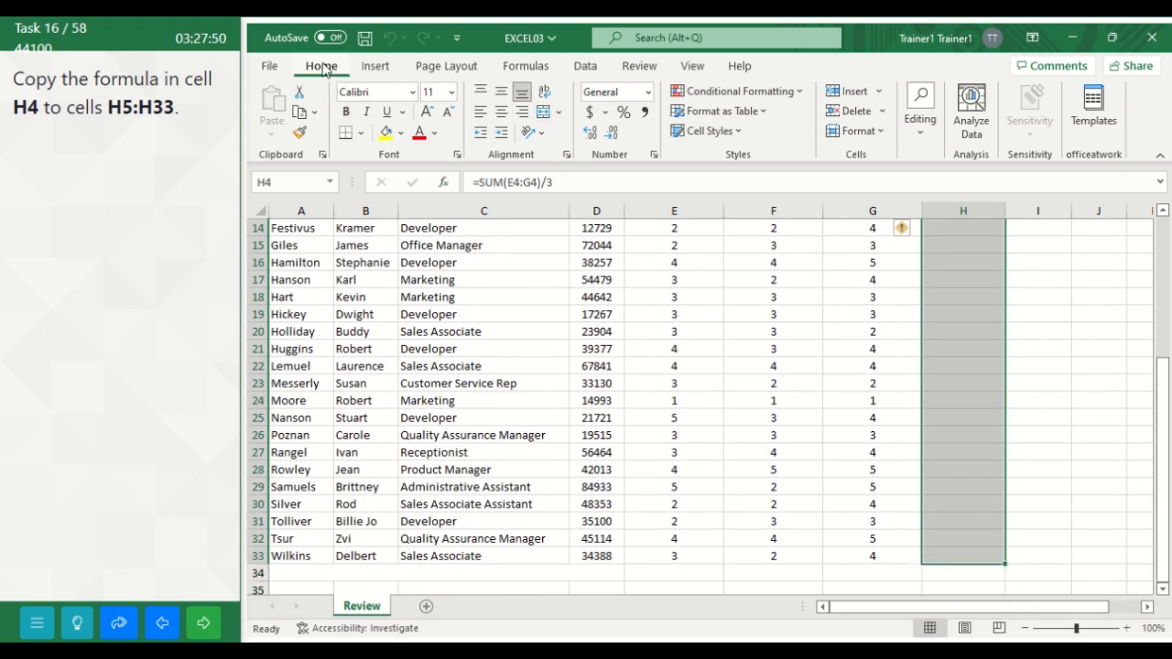
pyautogui.click(920, 142)
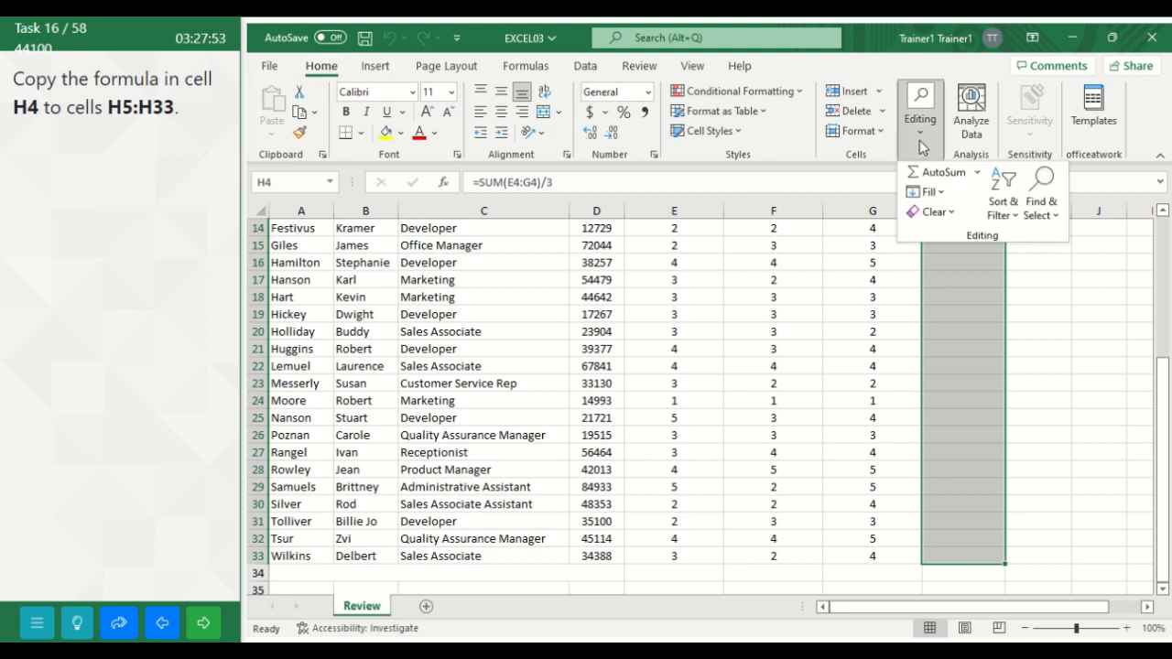
pyautogui.click(935, 194)
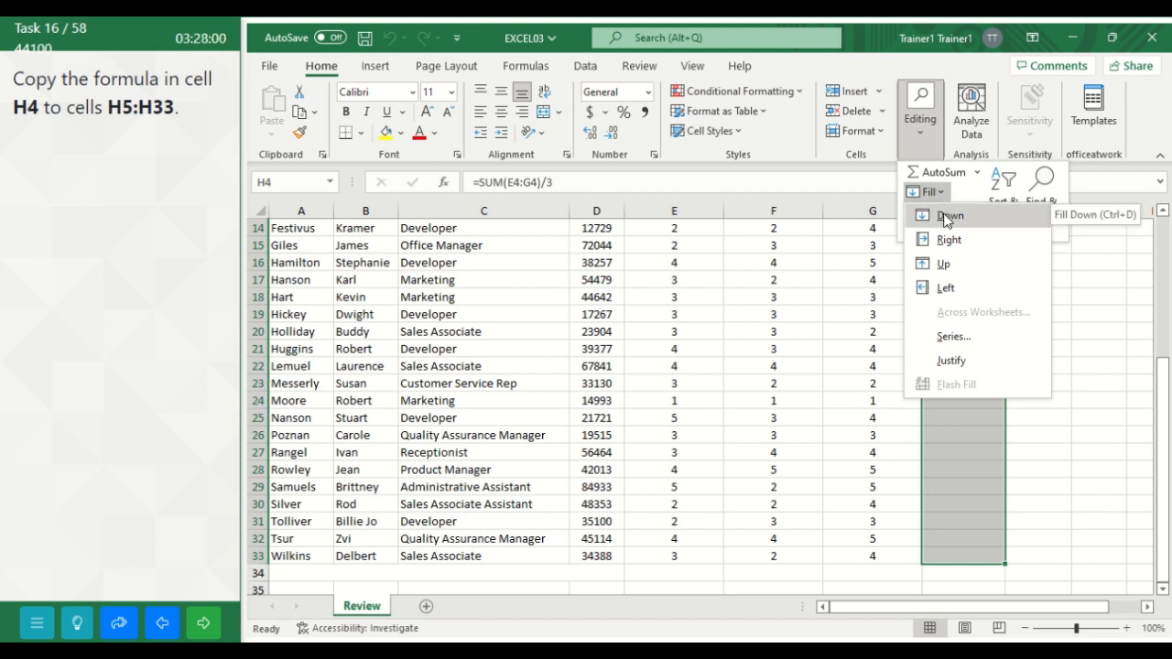
pyautogui.click(944, 215)
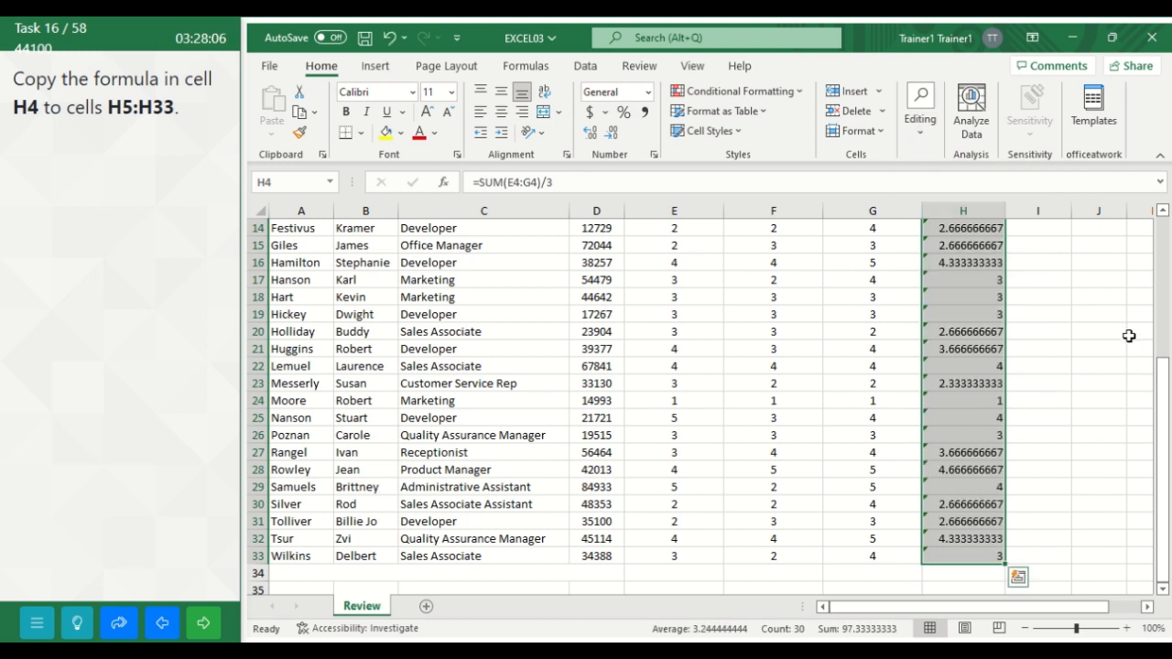
pyautogui.click(205, 626)
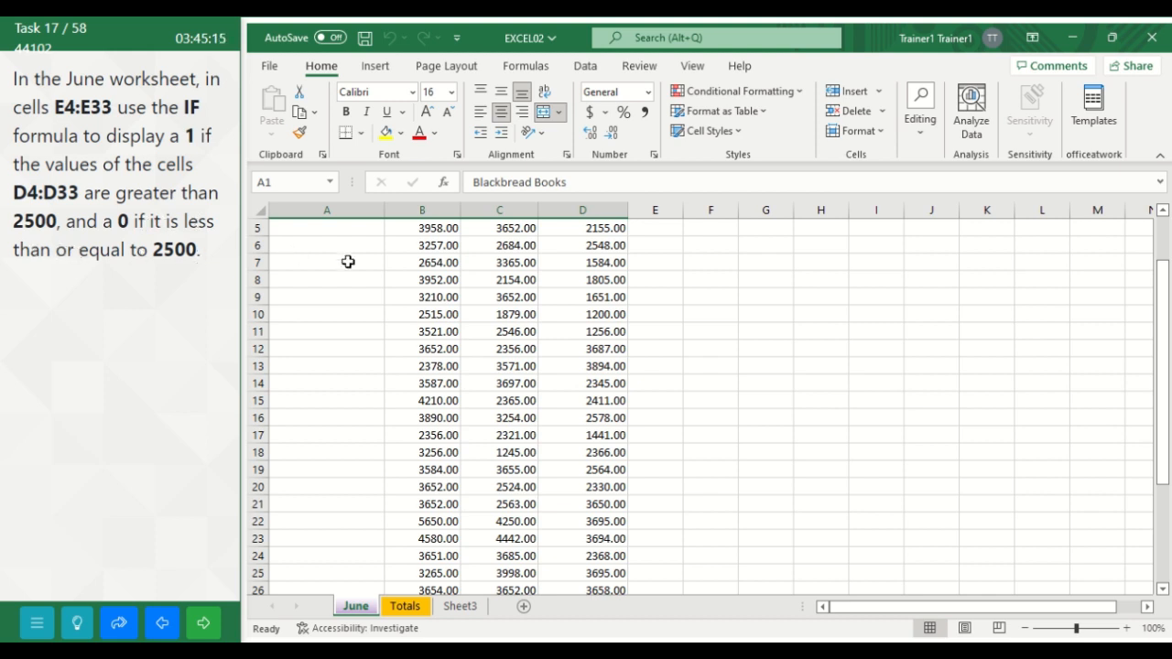
# Step: Insert the IF function in cell E4 of the June worksheet
pyautogui.moveTo(1167, 317); pyautogui.dragTo(1167, 272)
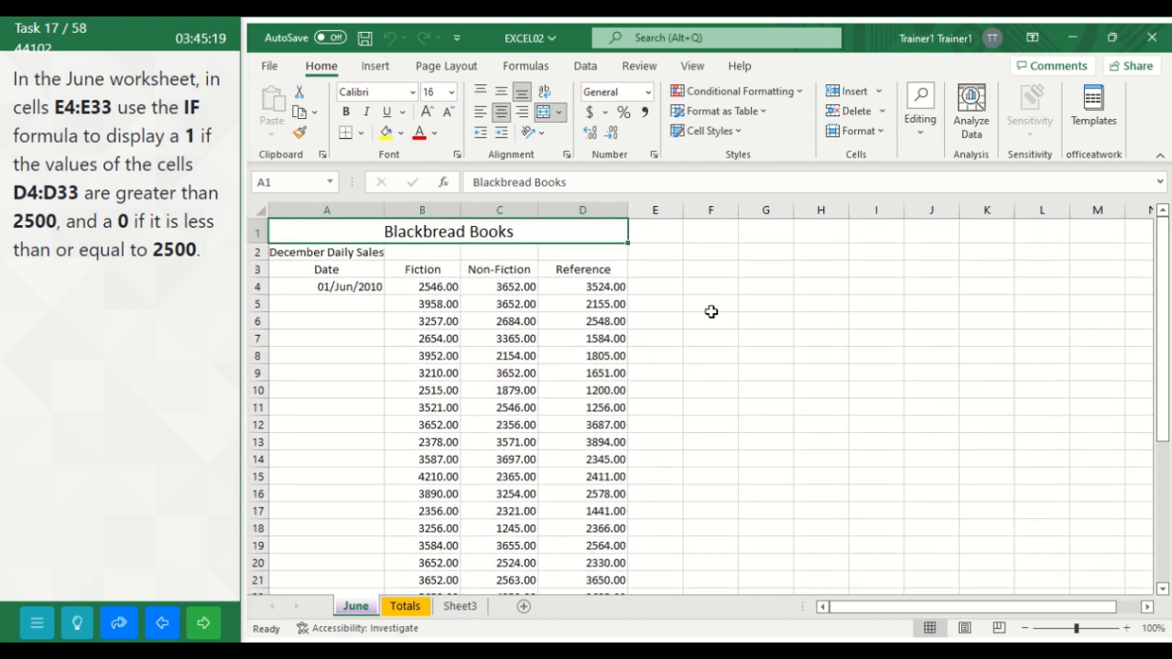
pyautogui.click(650, 287)
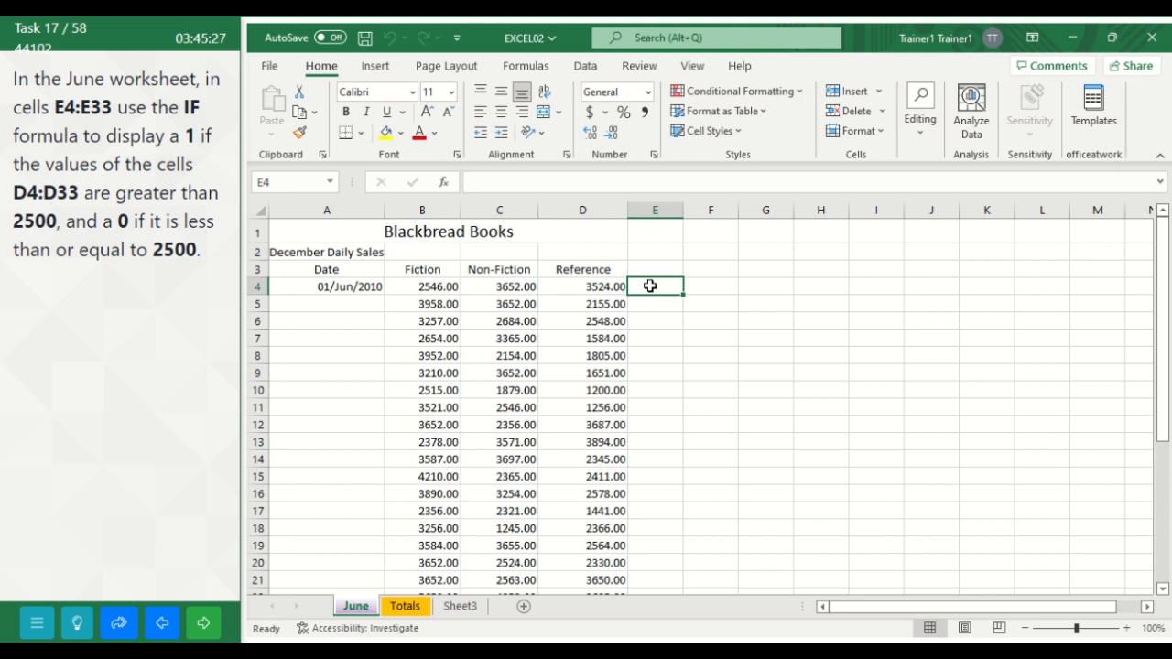
pyautogui.click(530, 71)
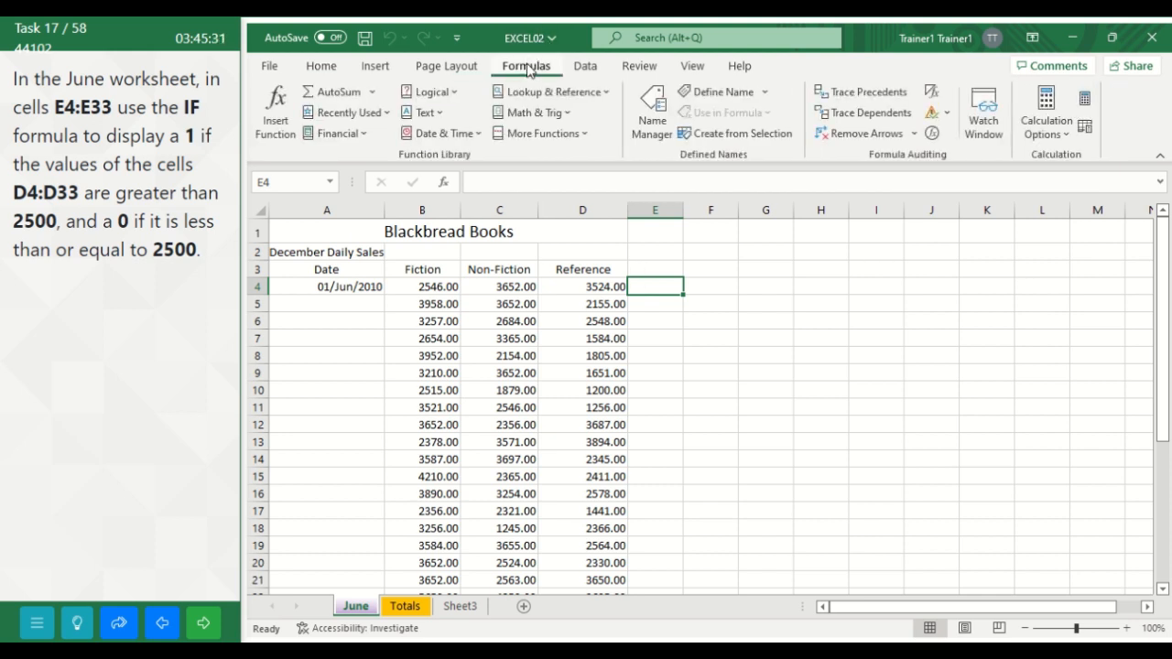
pyautogui.click(279, 123)
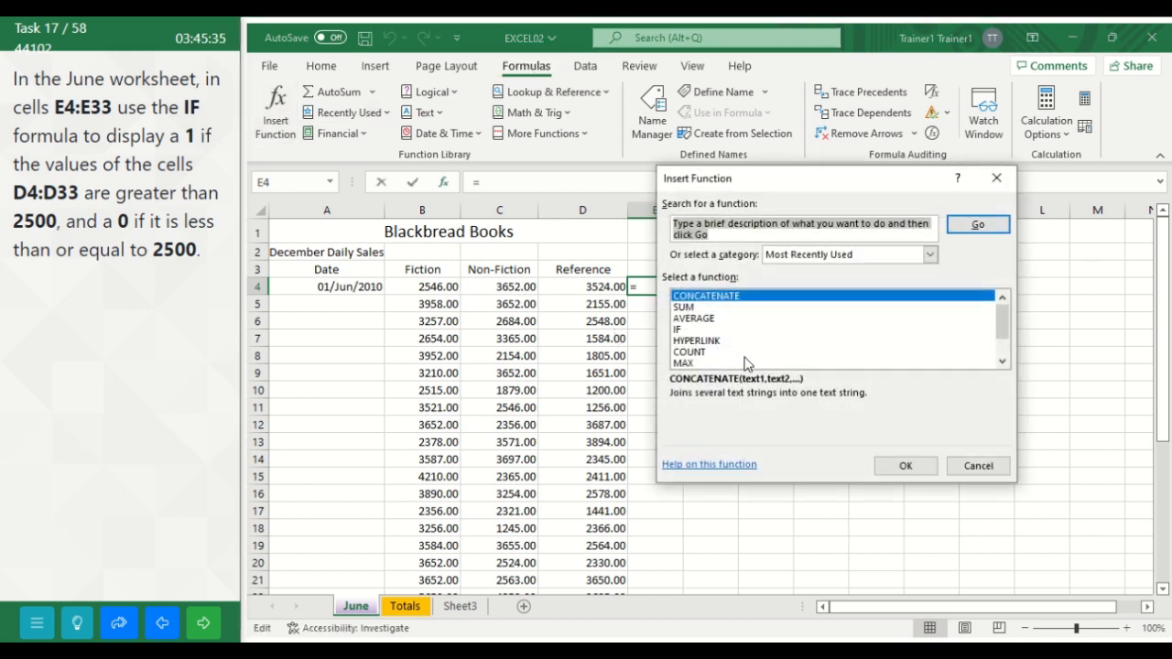
pyautogui.click(680, 329)
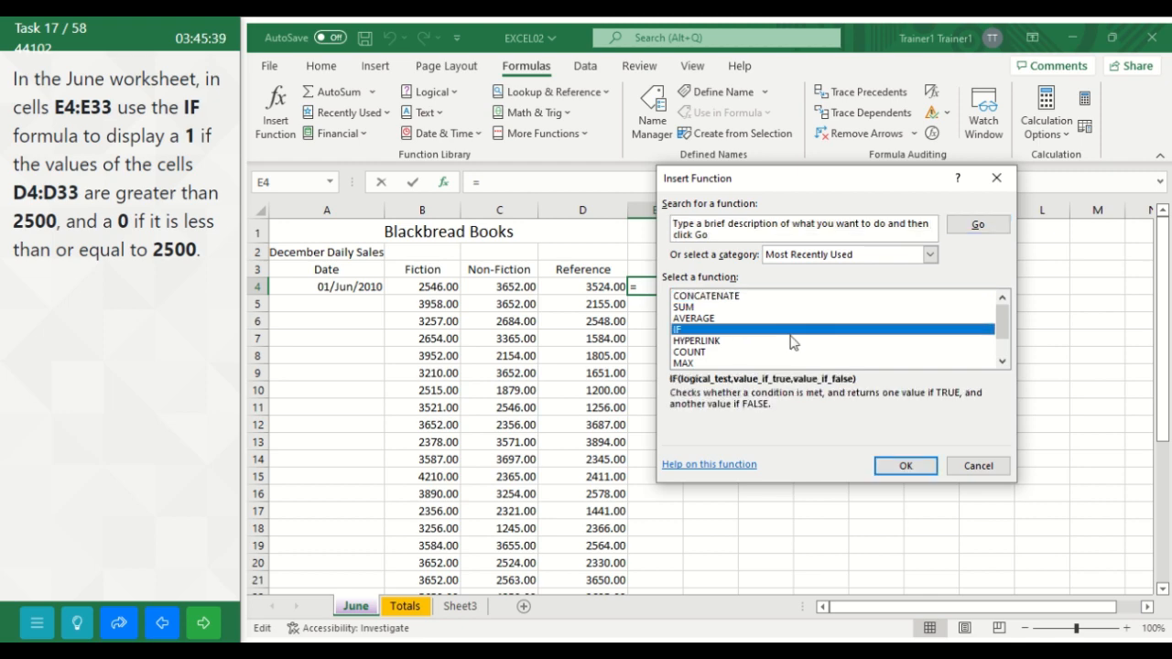
pyautogui.click(906, 465)
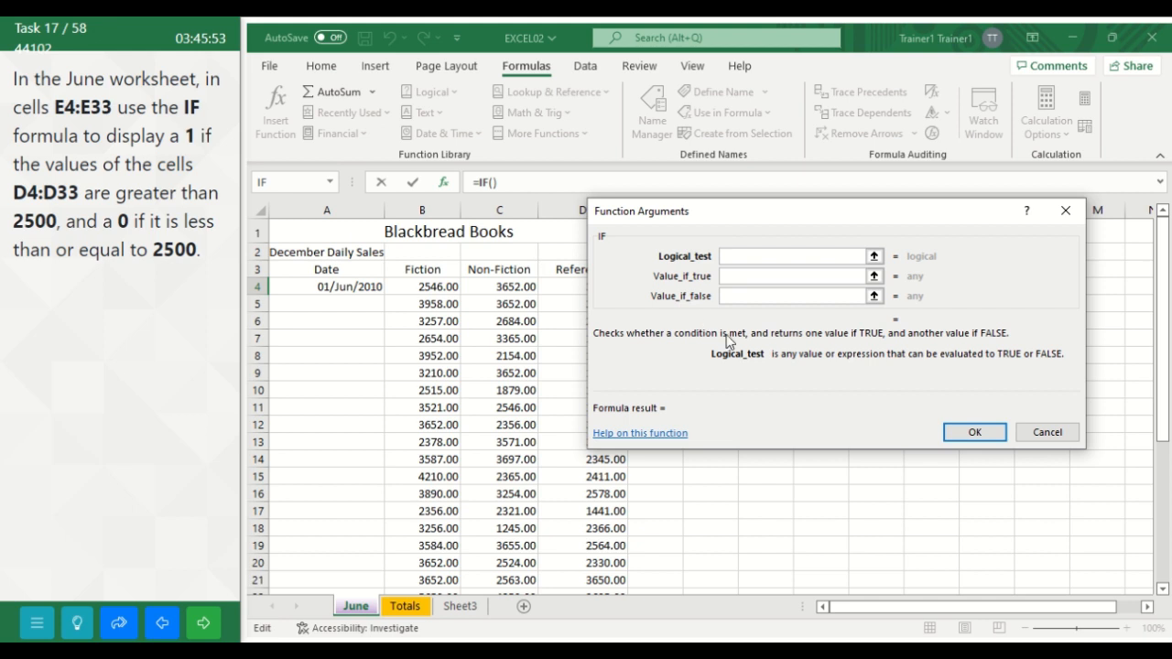
# Step: Complete the IF function in cell E4 with the logical test D4>2500, returning 1 if true and 0 if false
pyautogui.write('D4')
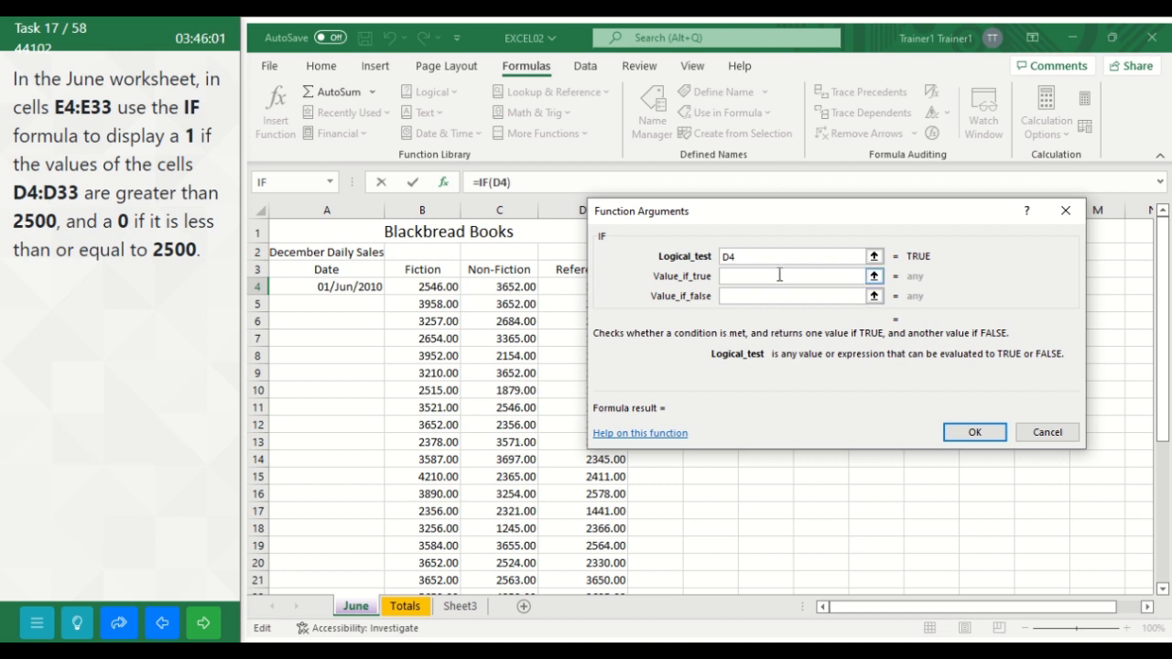
pyautogui.write('>2500')
pyautogui.click(762, 279)
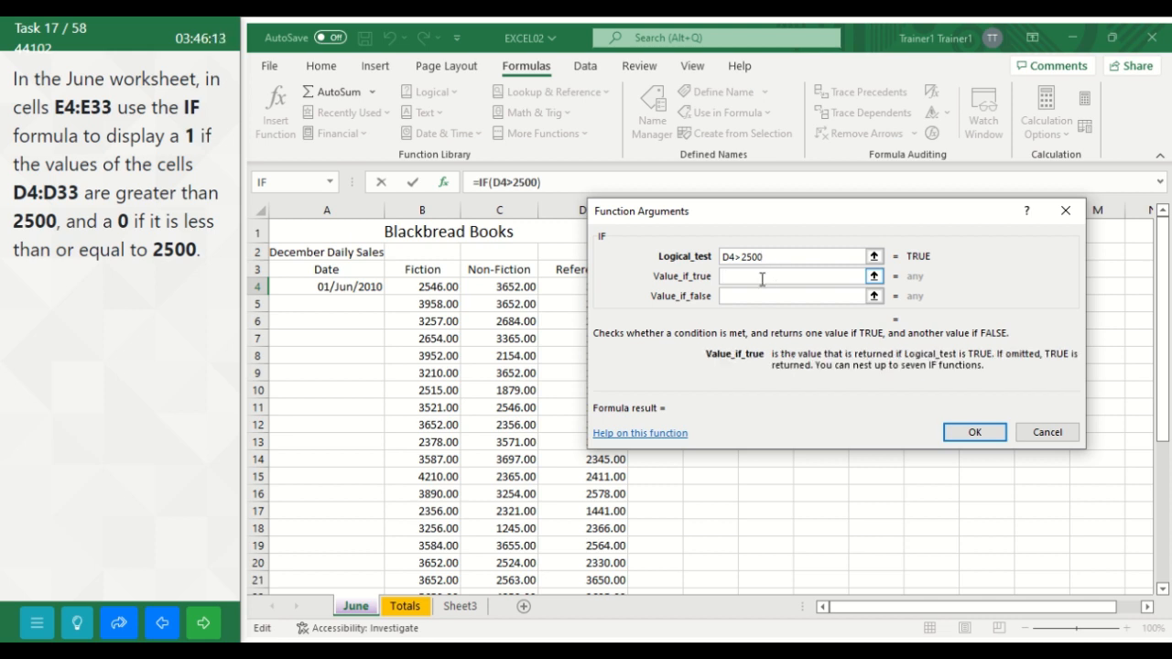
pyautogui.write('1')
pyautogui.click(749, 297)
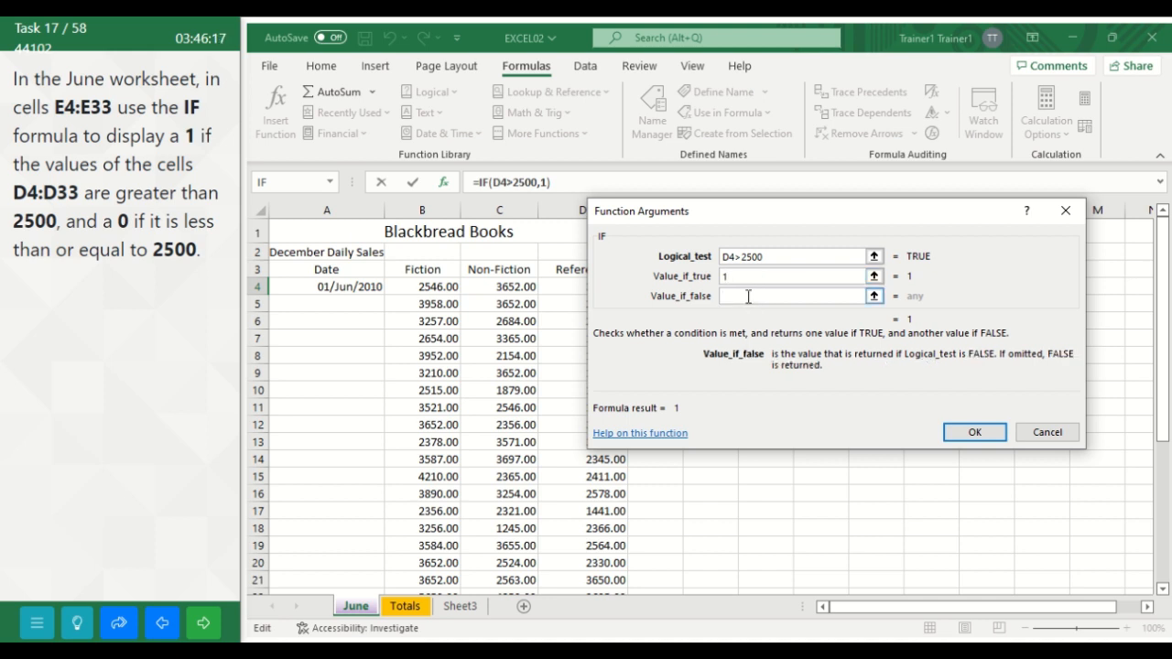
pyautogui.write('0')
pyautogui.click(975, 432)
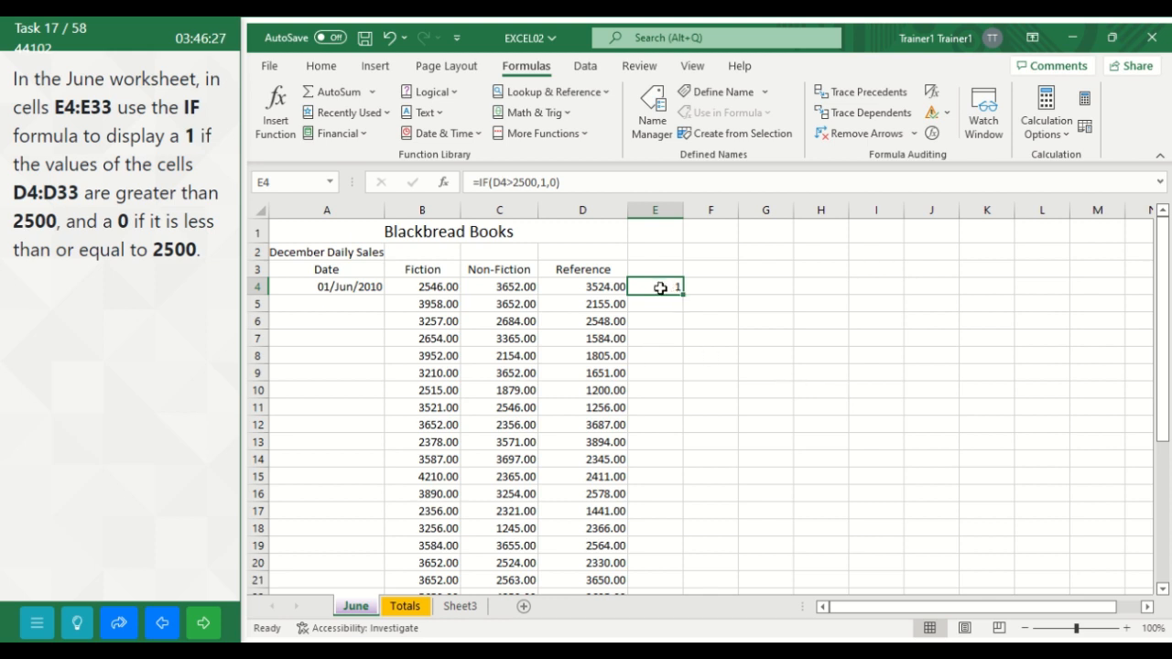
# Step: Fill the IF formula in cell E4 down through cell E33 of the June worksheet
pyautogui.moveTo(660, 288); pyautogui.dragTo(651, 557)
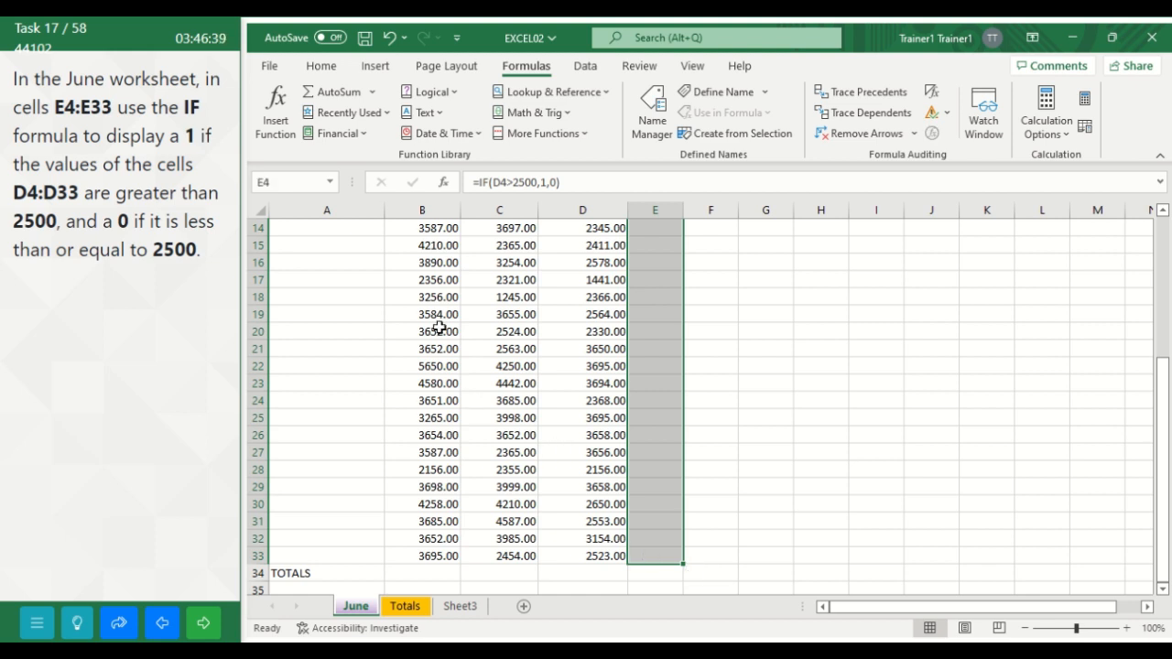
pyautogui.click(331, 77)
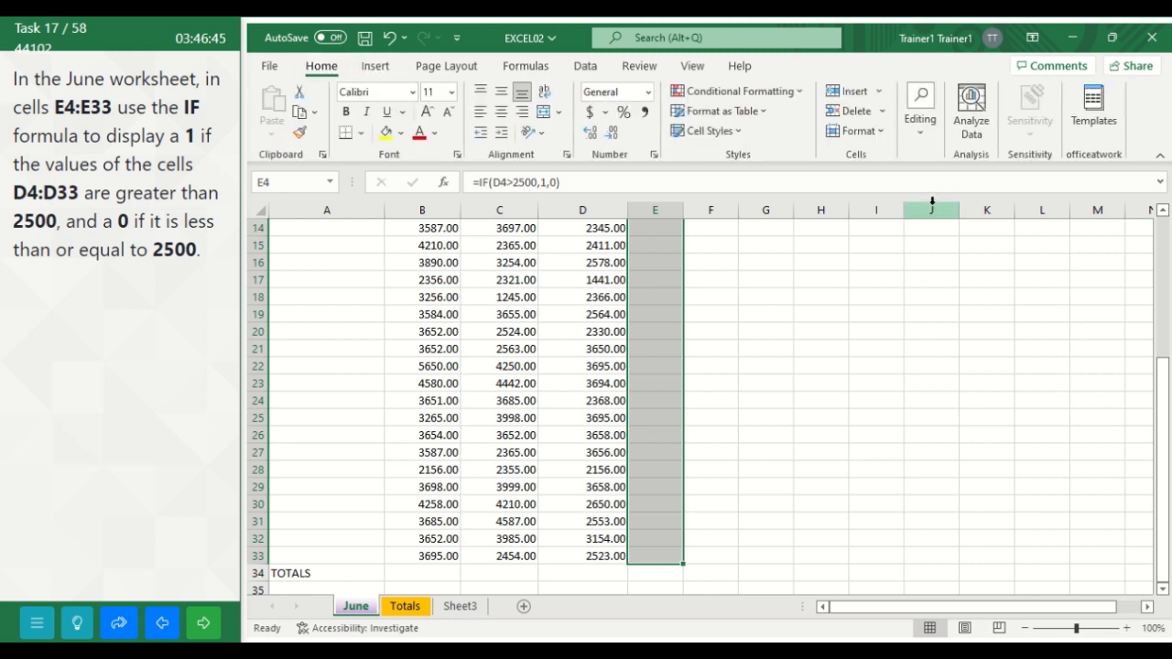
pyautogui.click(921, 126)
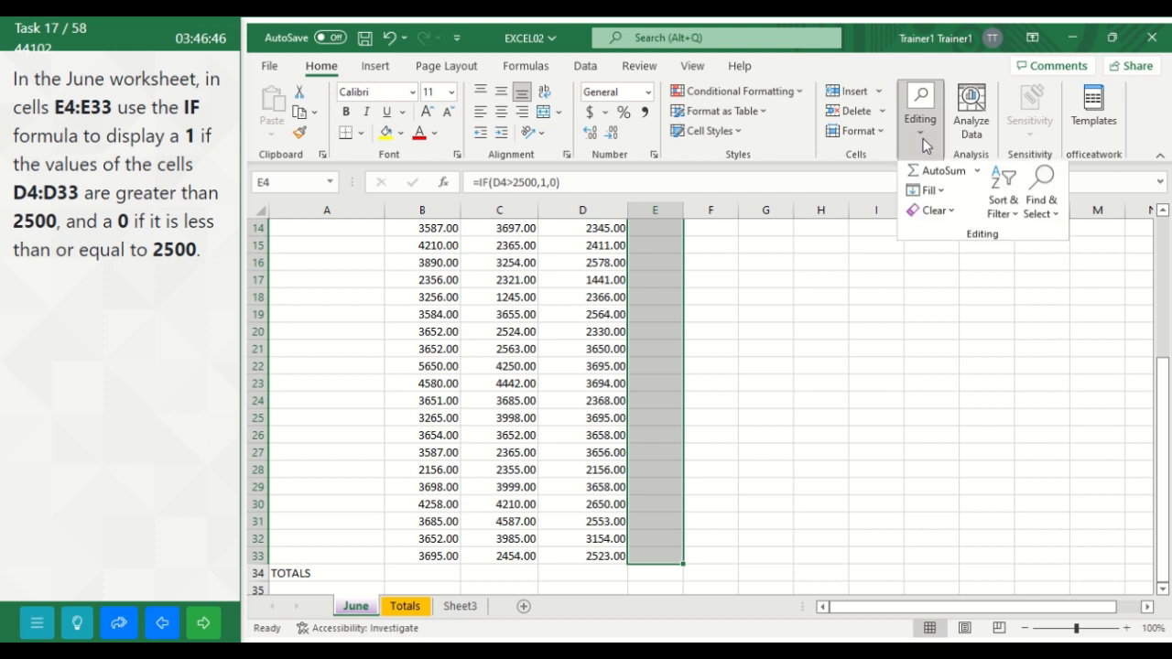
pyautogui.click(940, 193)
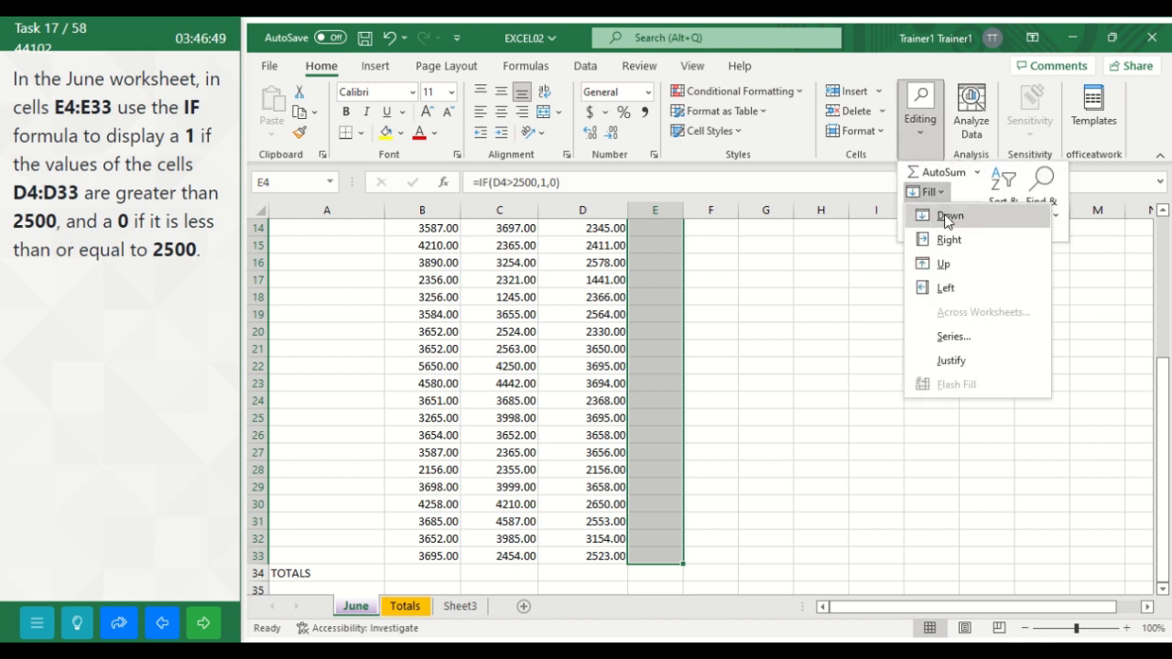
pyautogui.click(946, 214)
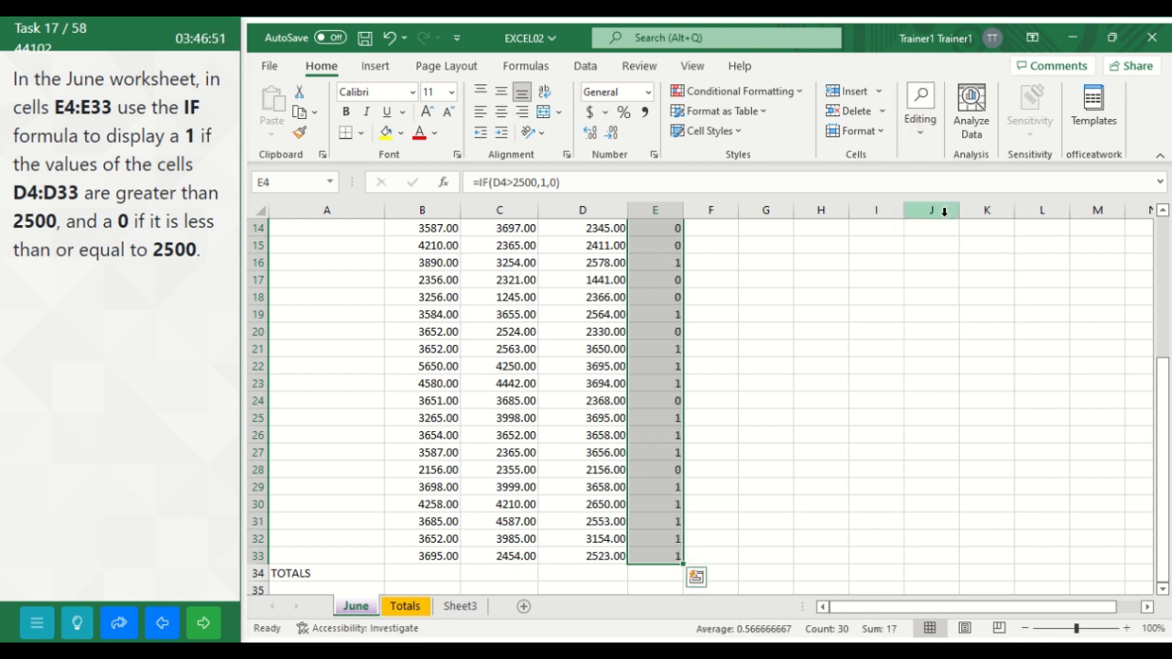
pyautogui.click(829, 344)
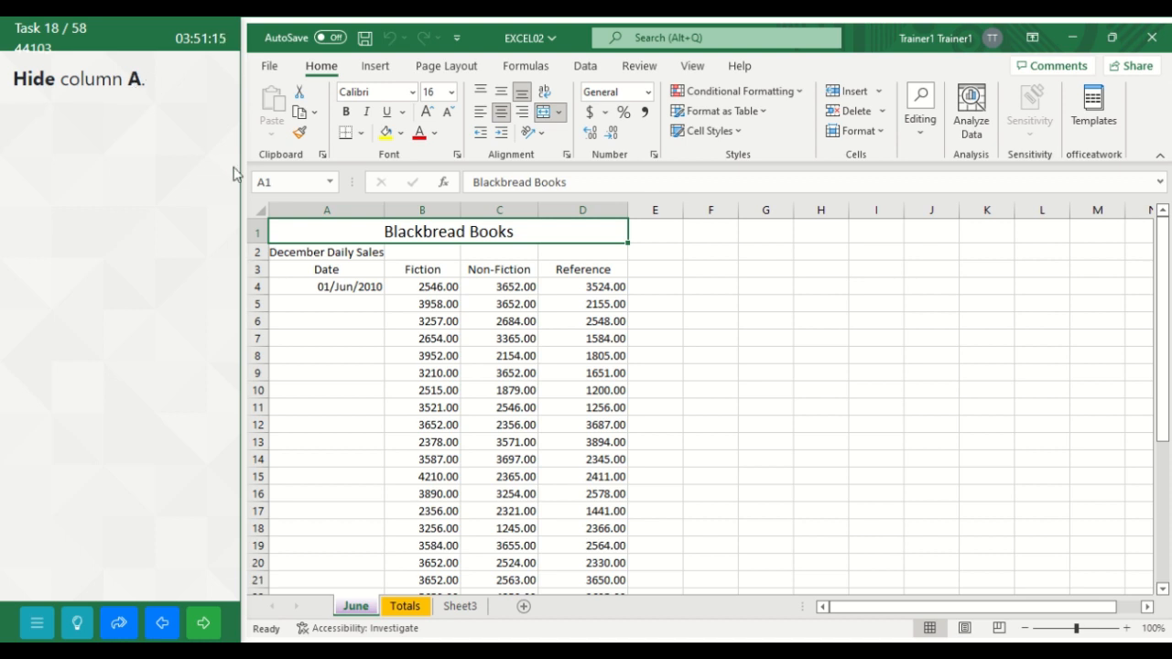
# Step: Hide column A of the June worksheet and advance to the following task
pyautogui.click(310, 207)
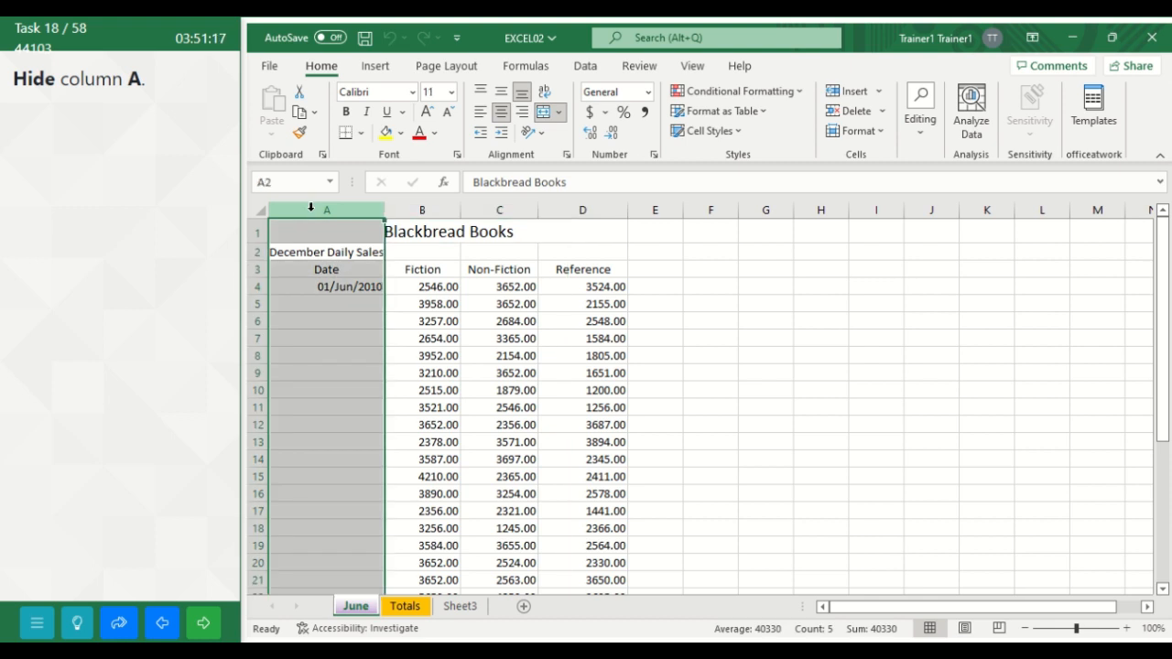
pyautogui.rightClick(316, 303)
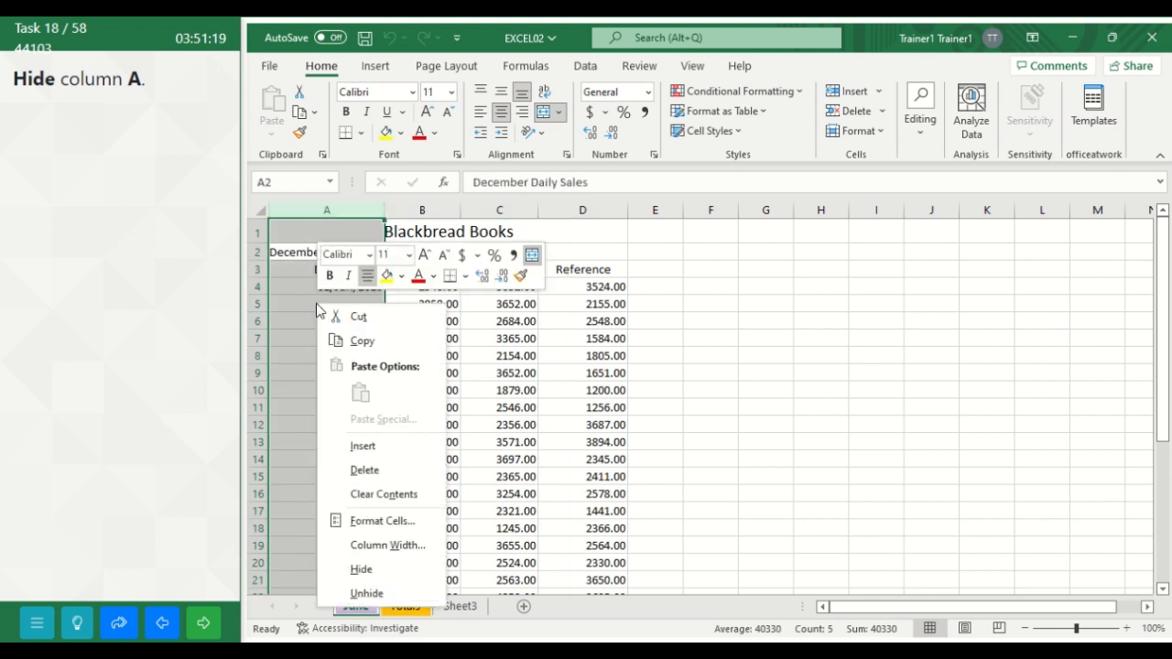
pyautogui.click(366, 568)
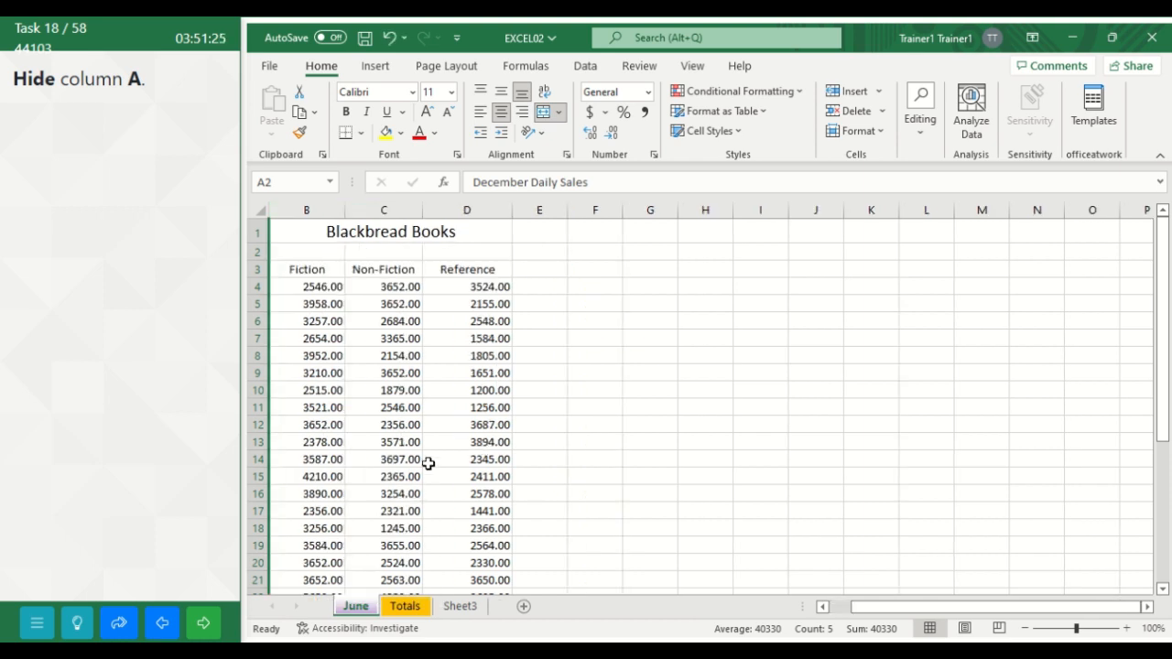
pyautogui.click(206, 630)
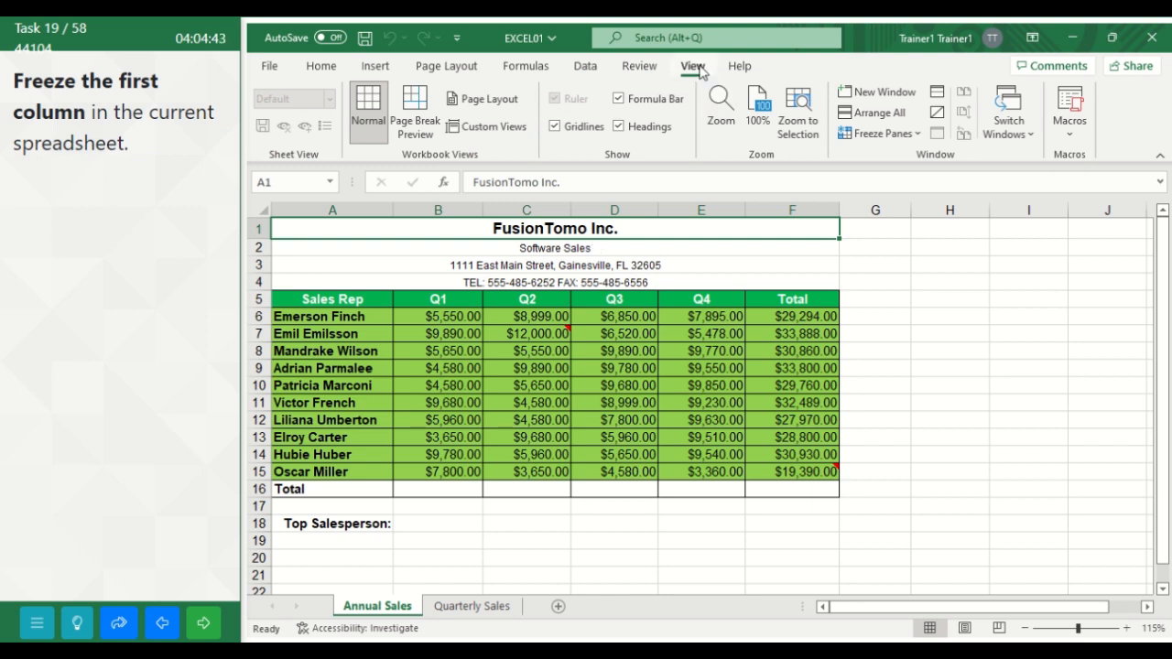
# Step: Apply Freeze Panes to the Annual Sales worksheet based on the current selection and advance to the following task
pyautogui.click(917, 135)
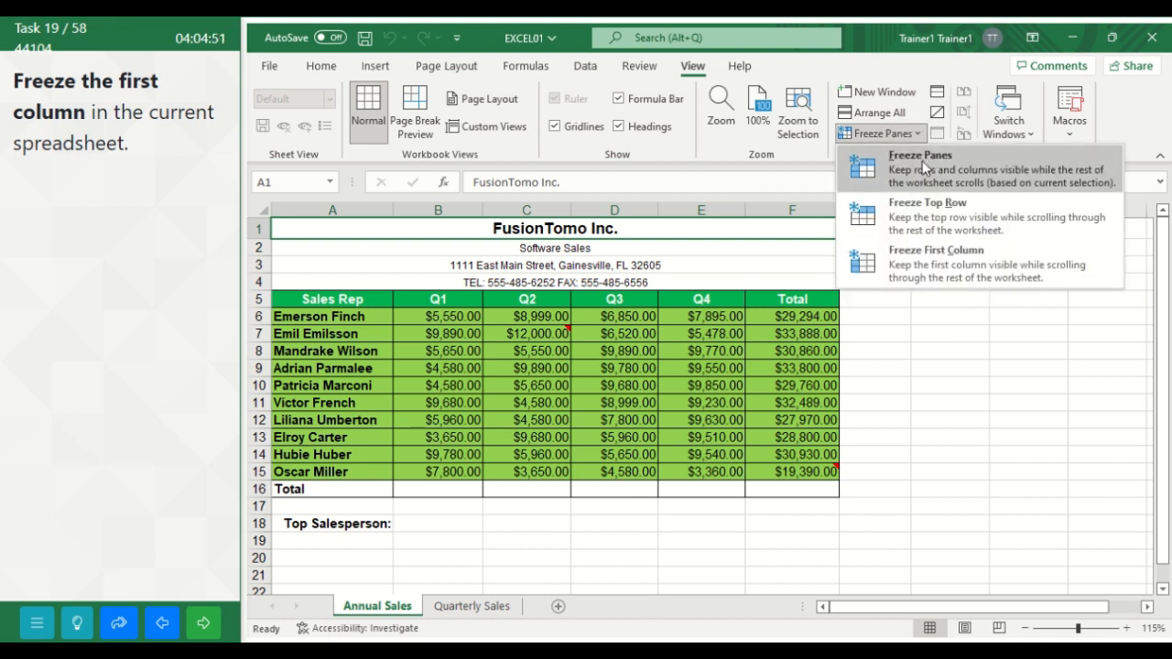
pyautogui.click(924, 167)
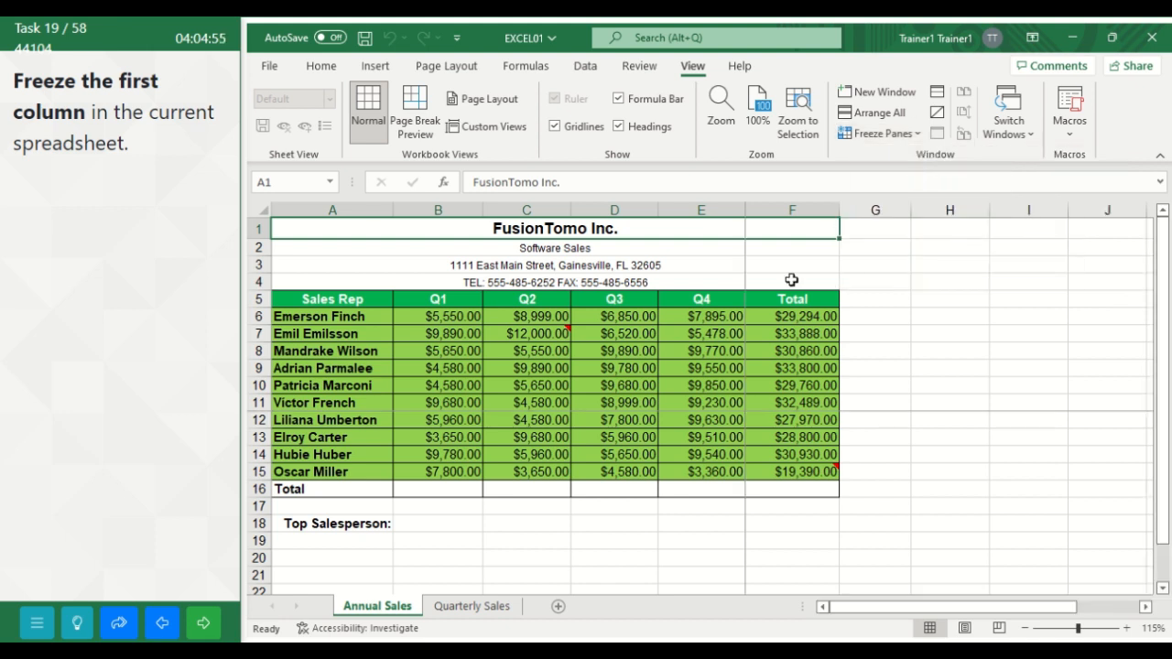
pyautogui.click(214, 619)
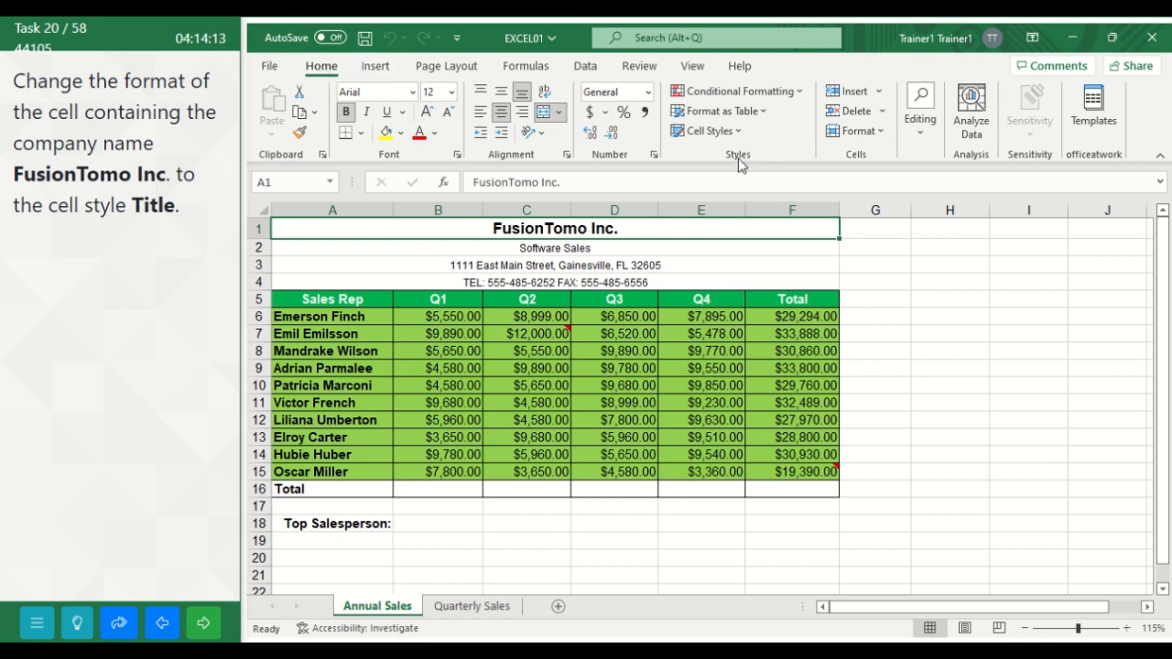
# Step: Apply the Title cell style to the FusionTomo Inc. cell in the Annual Sales worksheet and advance to the following task
pyautogui.click(730, 133)
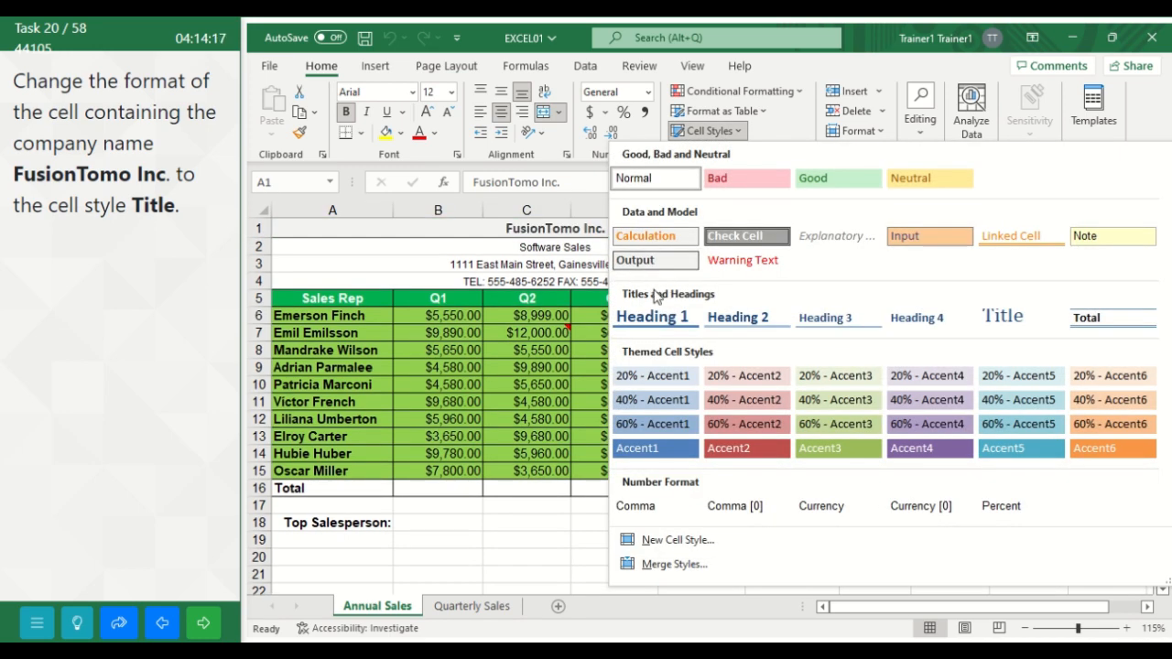
pyautogui.click(1016, 318)
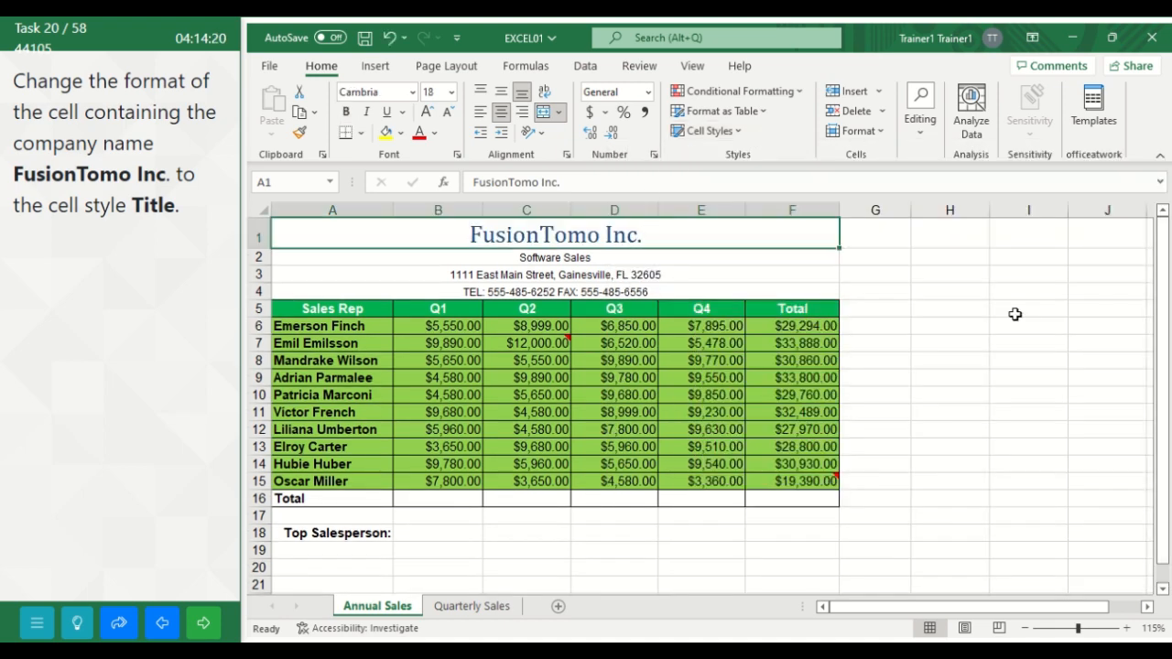
pyautogui.click(883, 297)
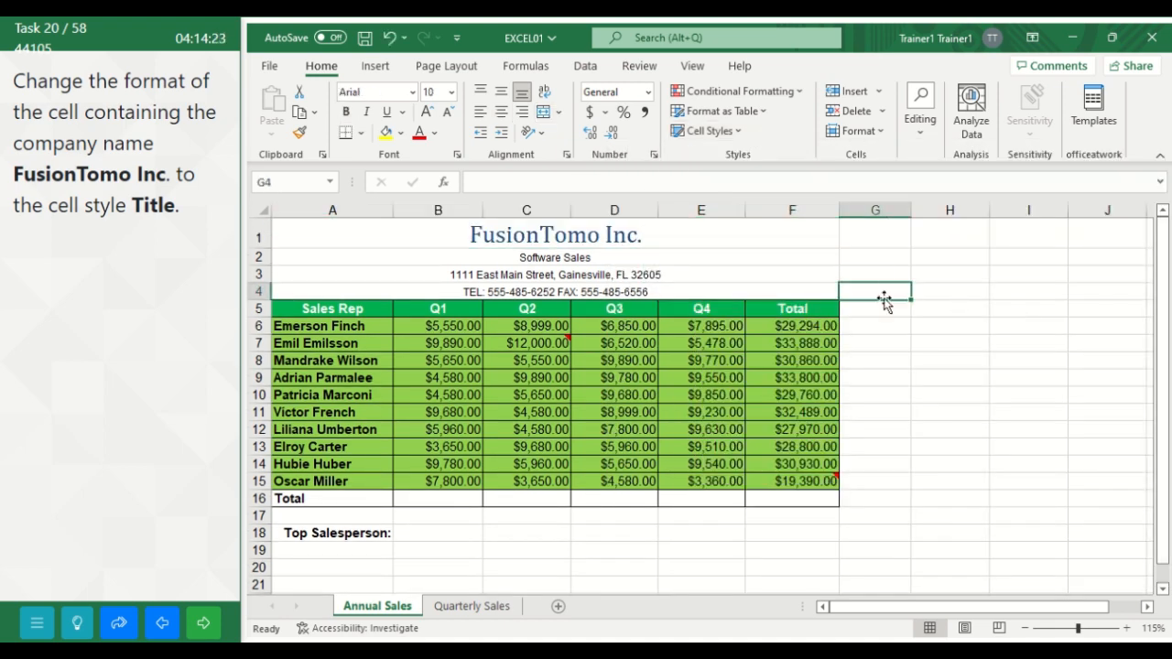
pyautogui.click(203, 622)
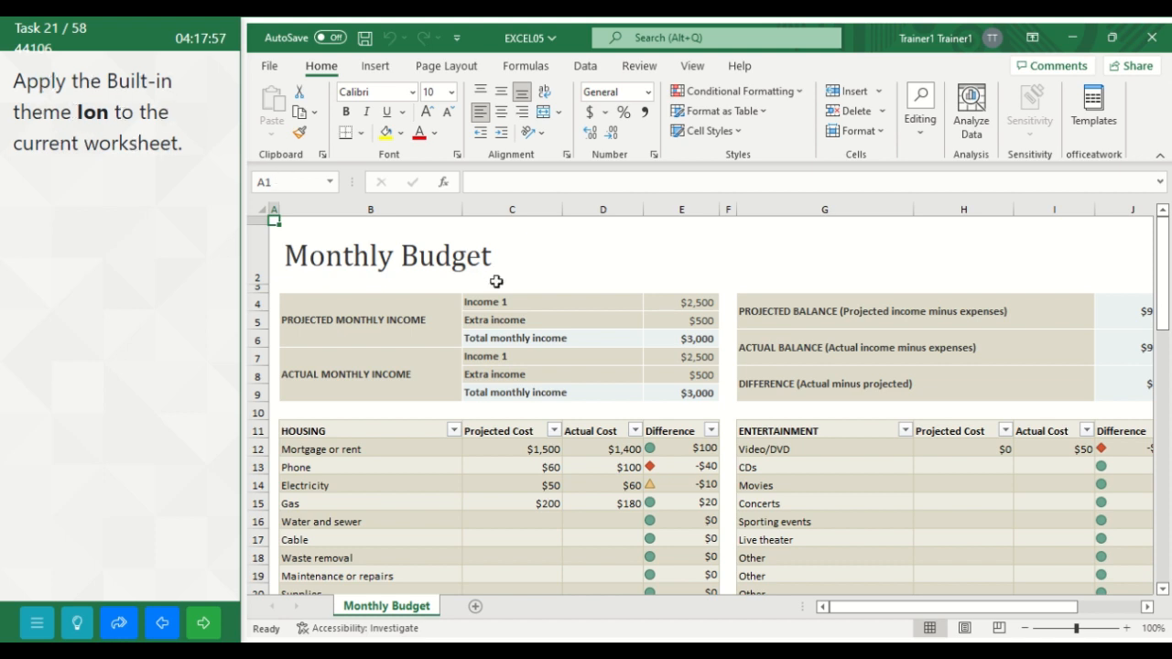
# Step: Apply the built-in Ion theme to the Monthly Budget worksheet and advance to the following task
pyautogui.click(462, 69)
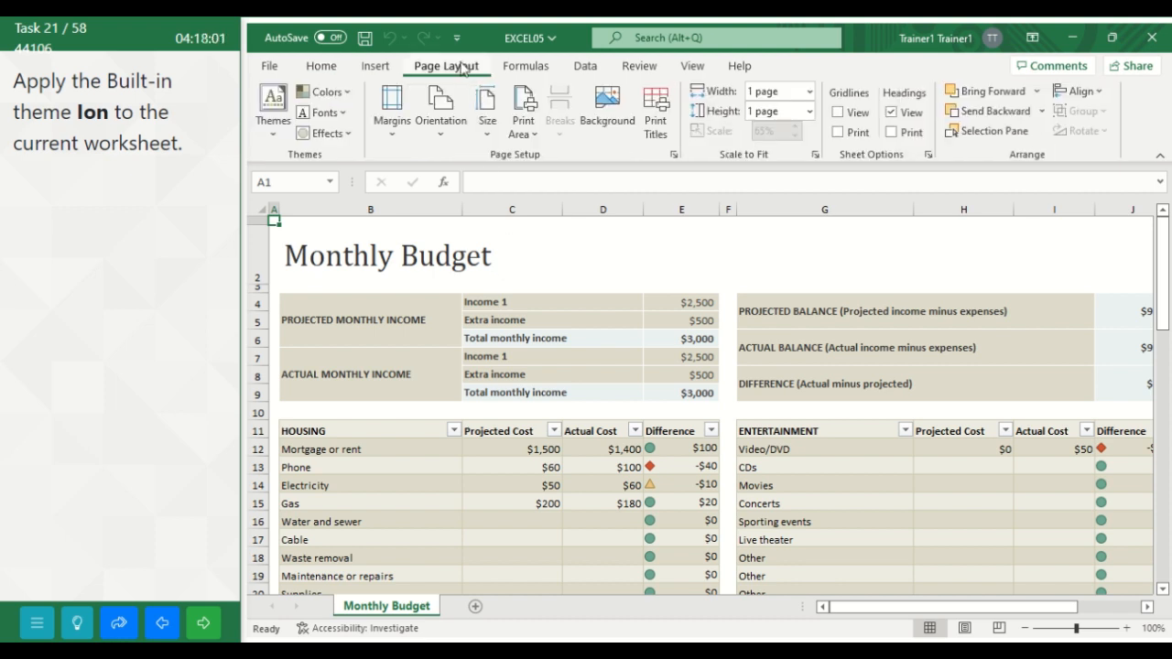
pyautogui.click(275, 137)
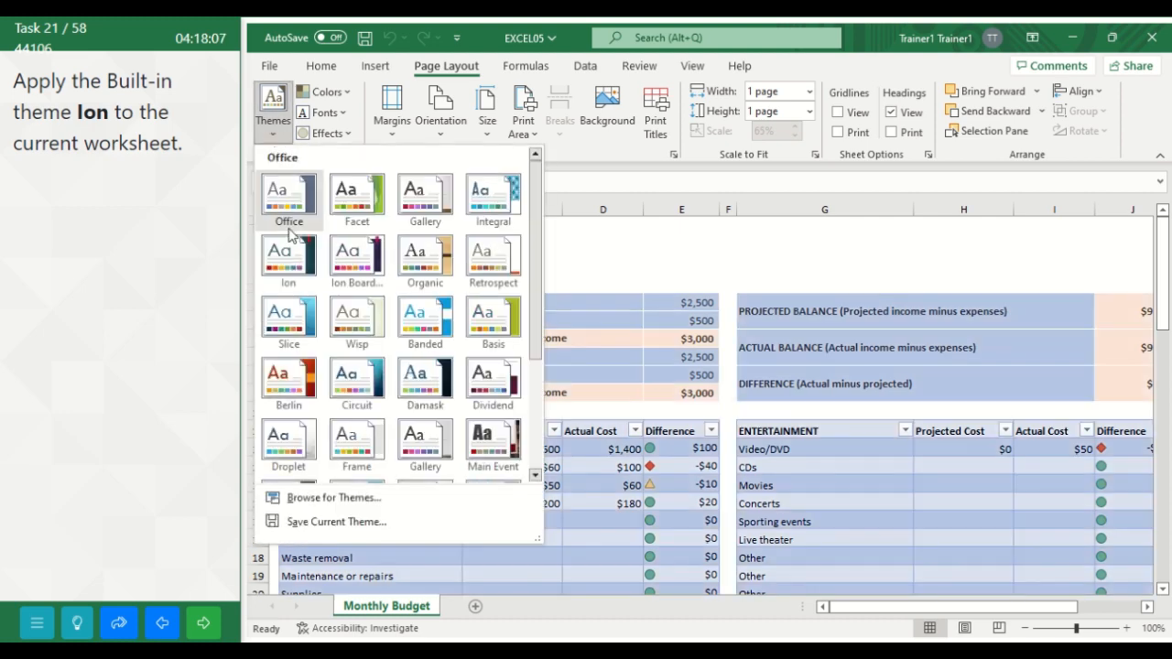
pyautogui.click(289, 265)
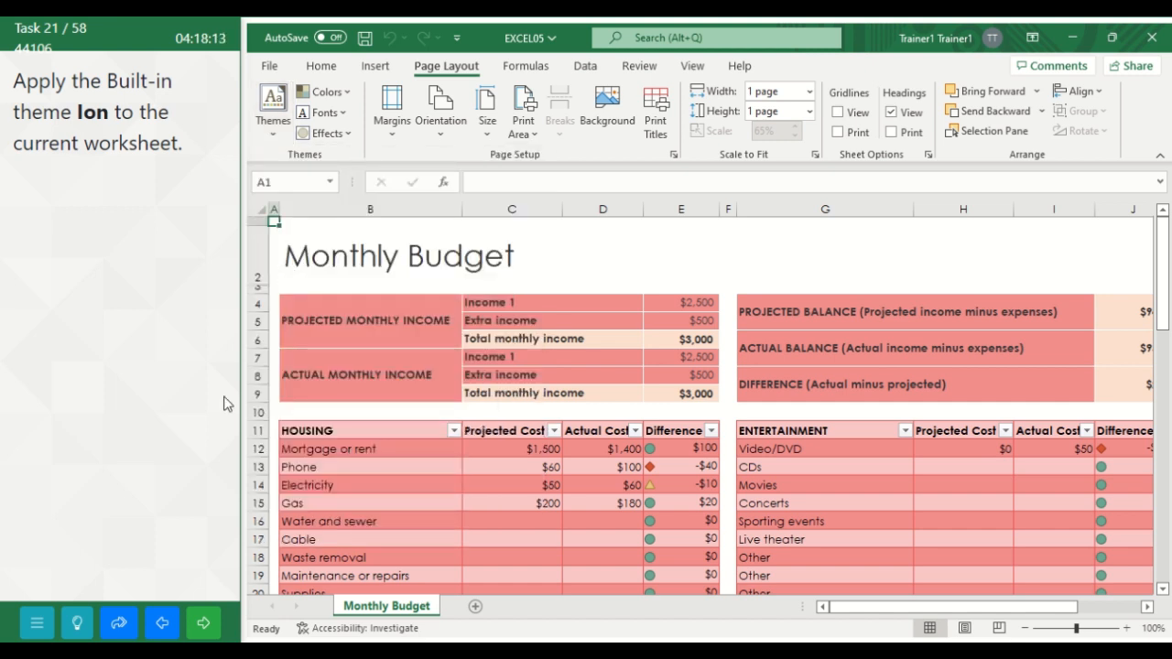
pyautogui.click(203, 632)
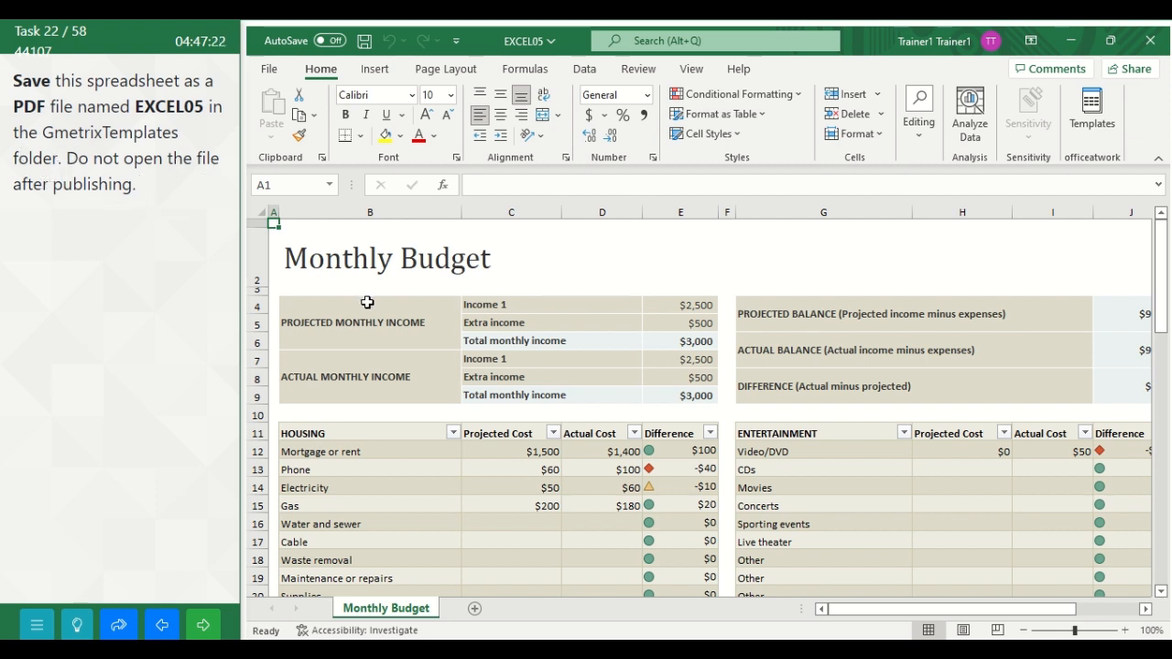
# Step: Export the Monthly Budget workbook as PDF file EXCEL05 in the GMetrixTemplates folder without opening it after publishing, and advance to the following task
pyautogui.click(270, 71)
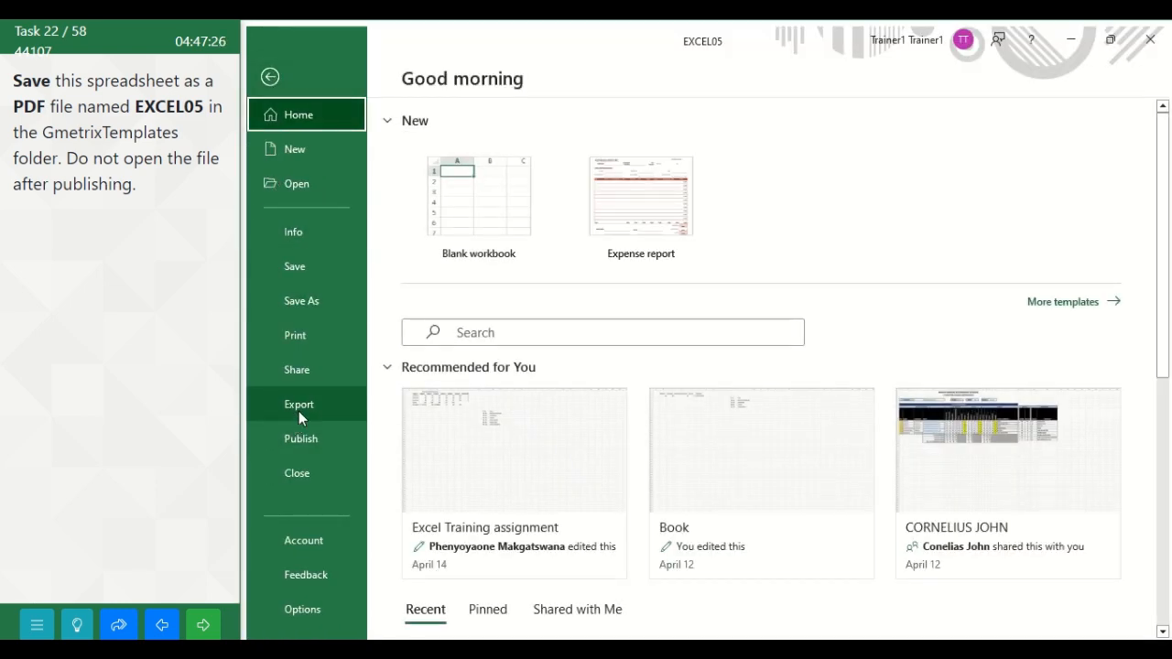
pyautogui.click(298, 410)
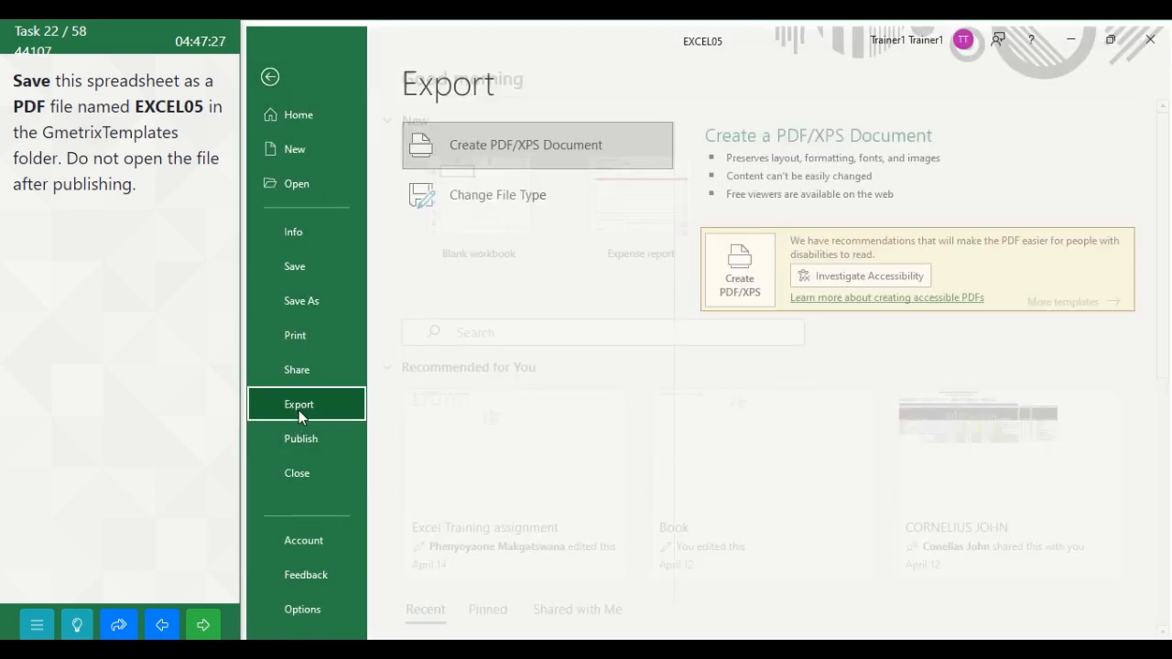
pyautogui.click(572, 150)
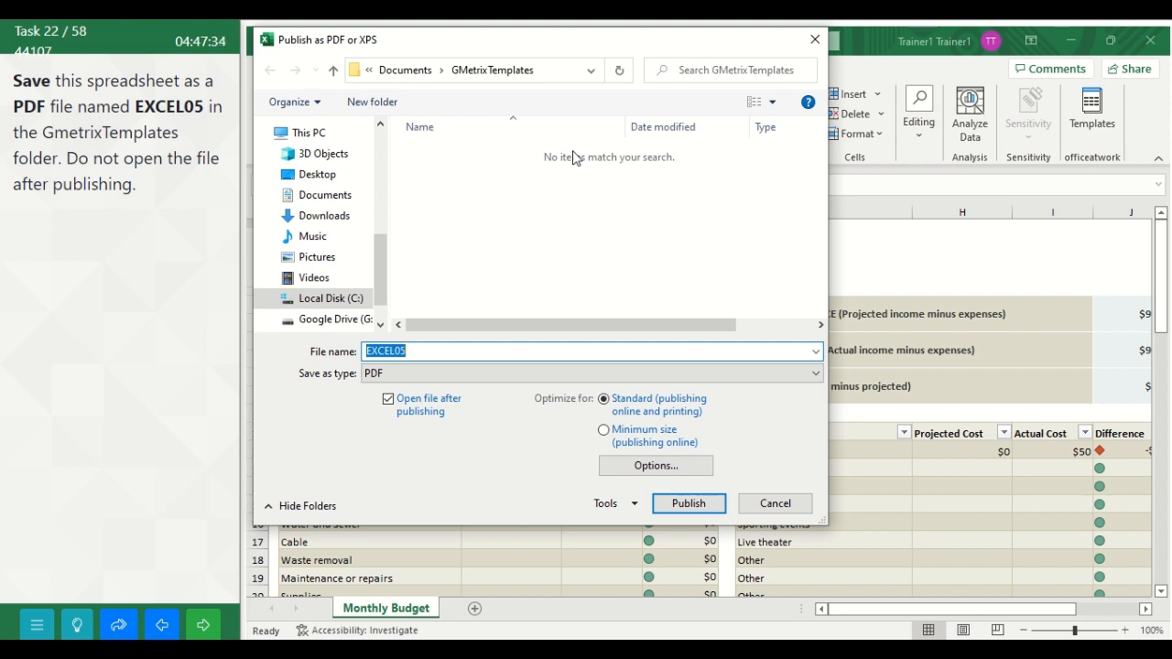
pyautogui.click(417, 350)
pyautogui.click(352, 195)
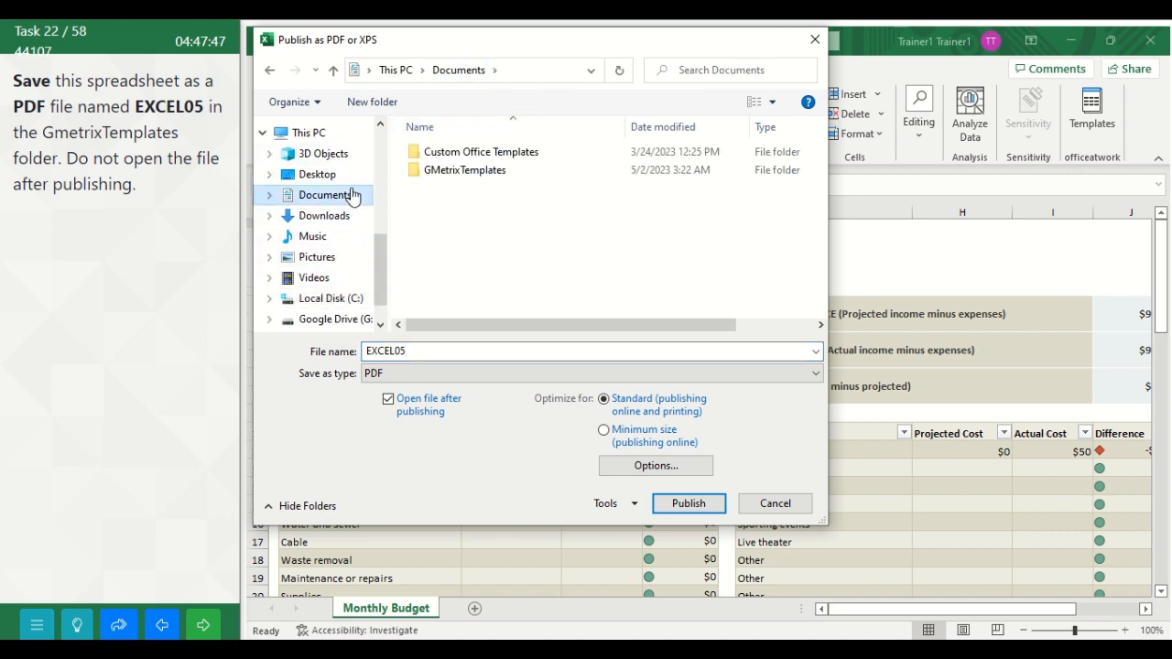
pyautogui.doubleClick(485, 171)
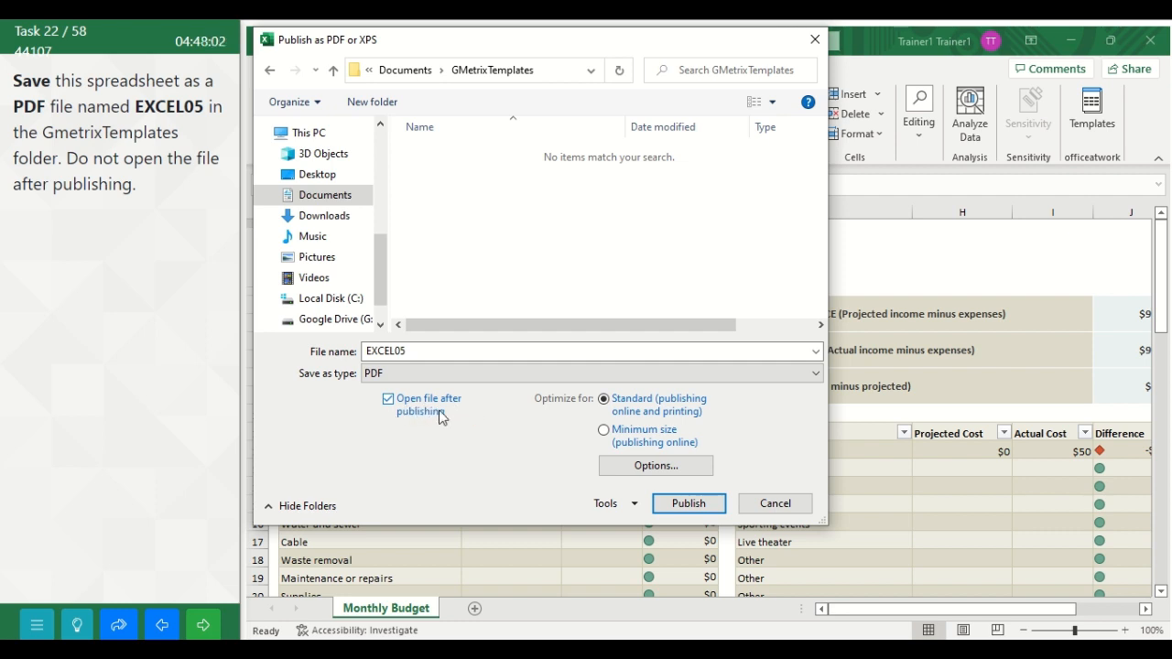
pyautogui.click(387, 403)
pyautogui.click(688, 505)
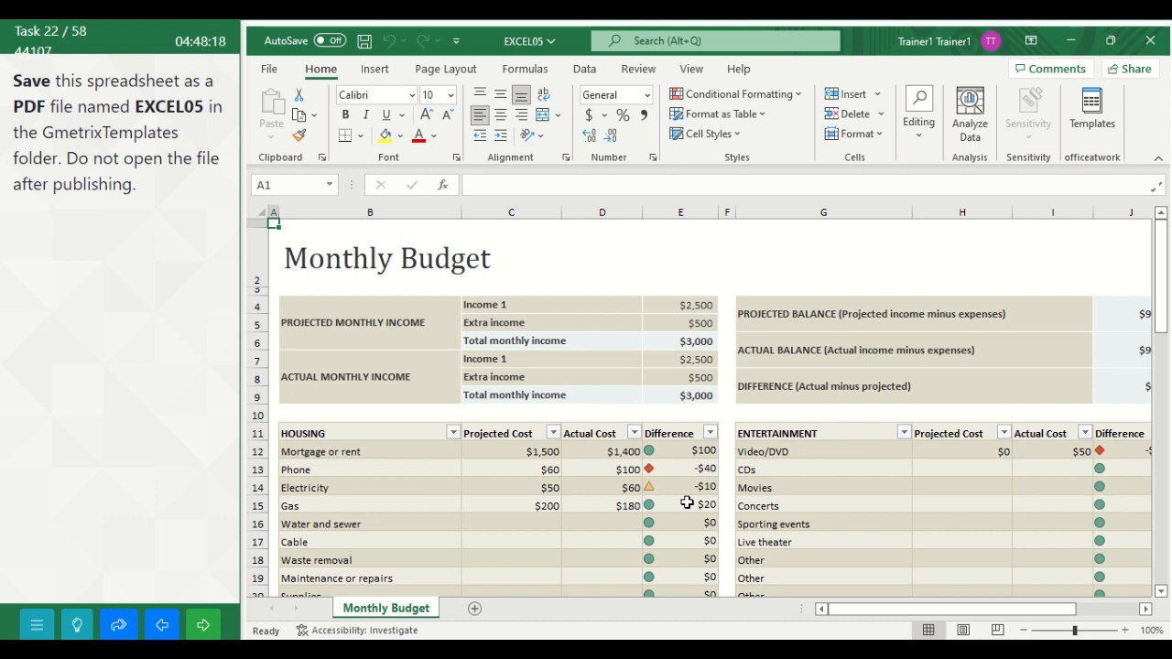
pyautogui.click(203, 628)
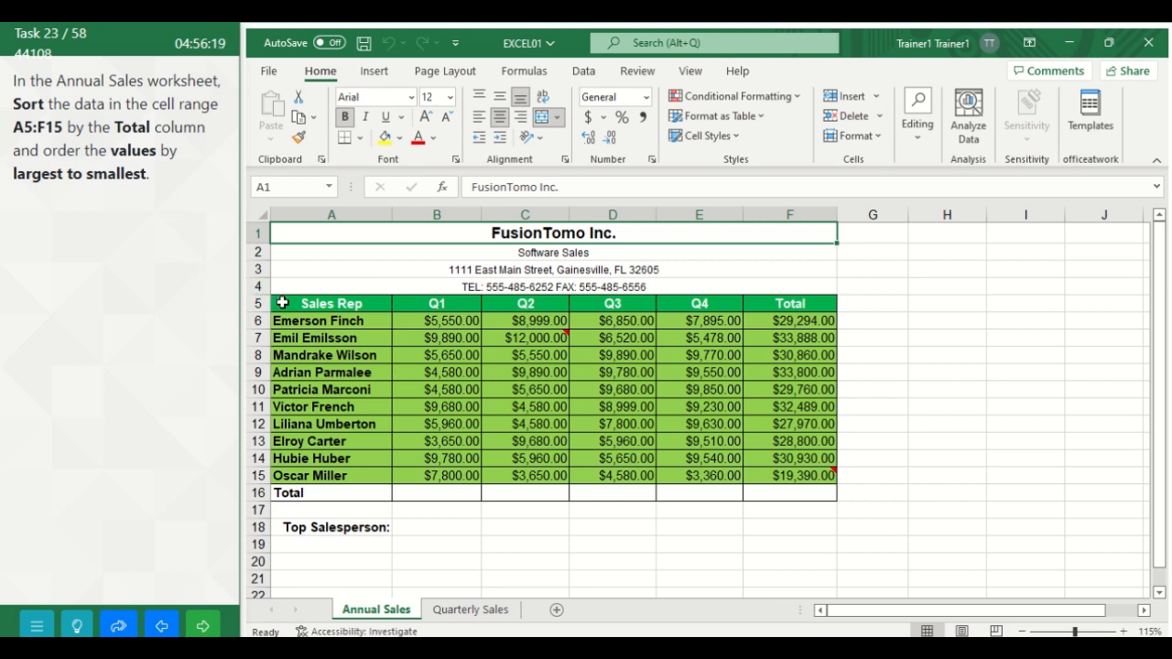
# Step: Sort range A5:F15 of the Annual Sales worksheet by the Total column's cell values, Largest to Smallest, and advance to the following task
pyautogui.moveTo(282, 303); pyautogui.dragTo(776, 485)
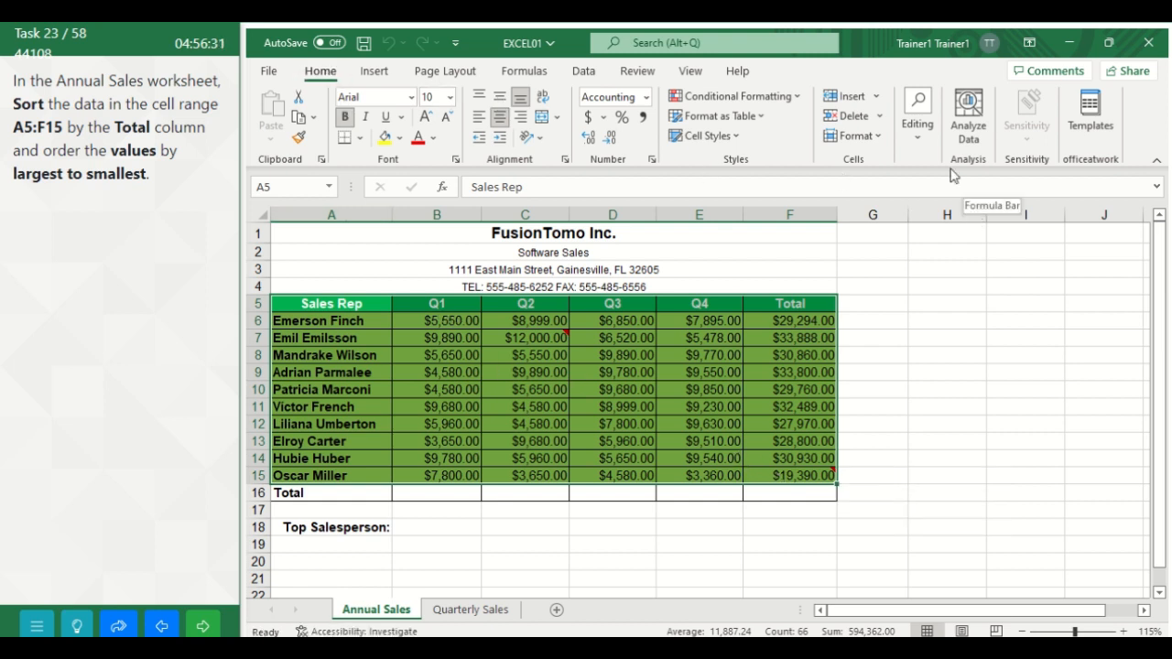
pyautogui.click(921, 152)
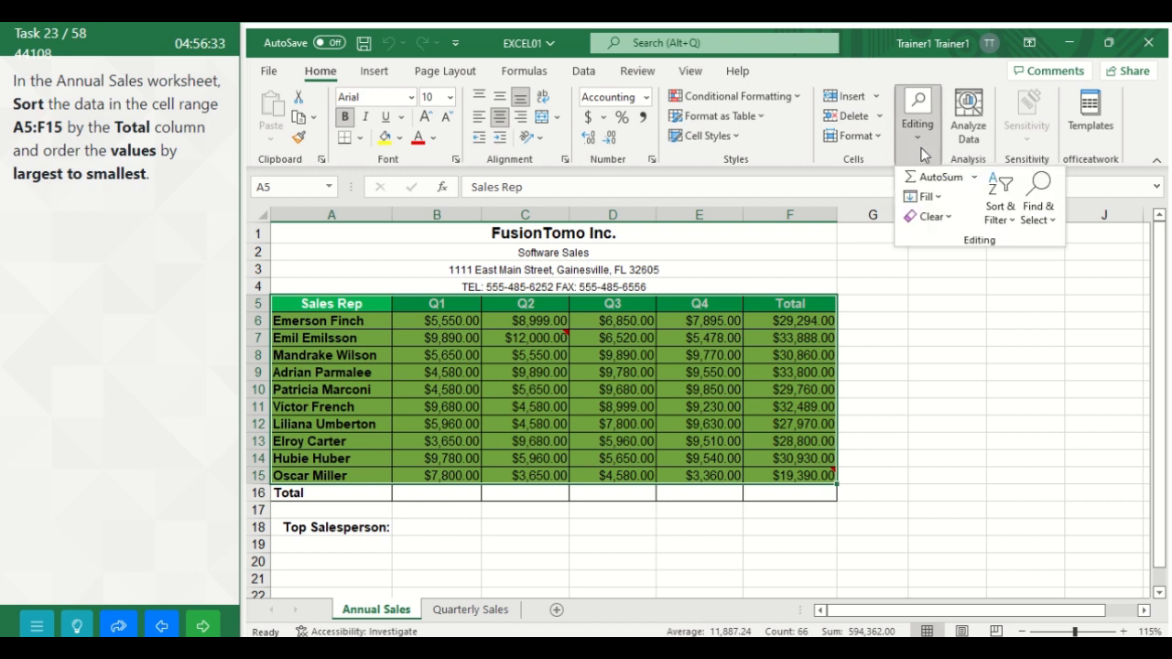
pyautogui.click(1011, 227)
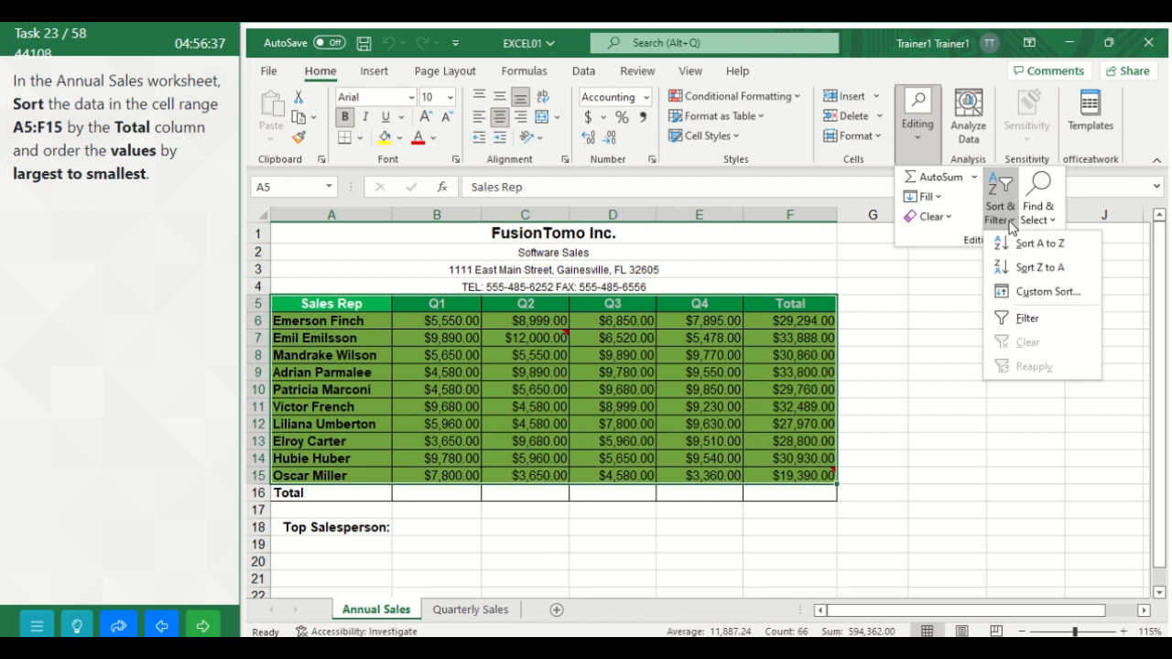
pyautogui.click(1030, 291)
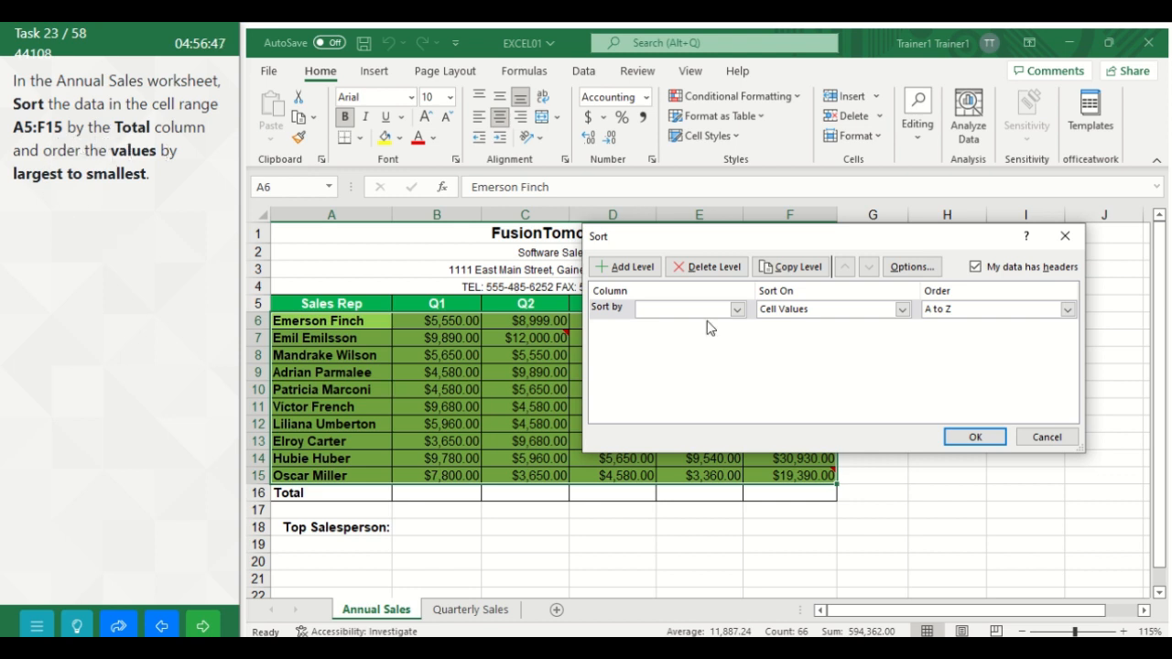
pyautogui.click(737, 310)
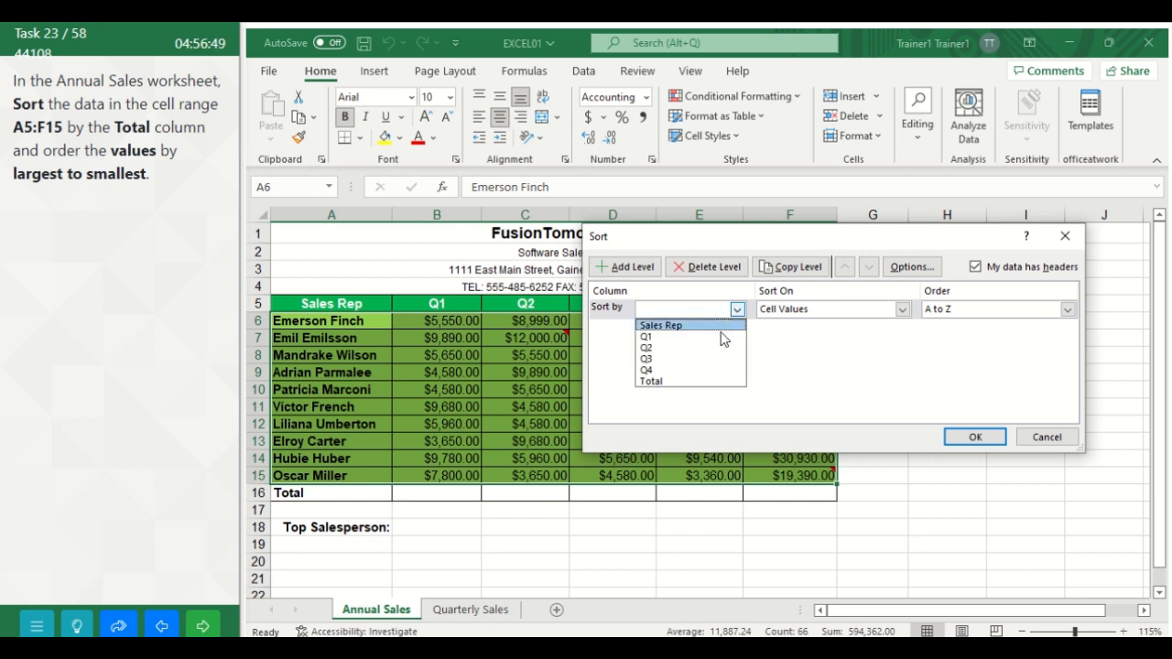
pyautogui.click(695, 381)
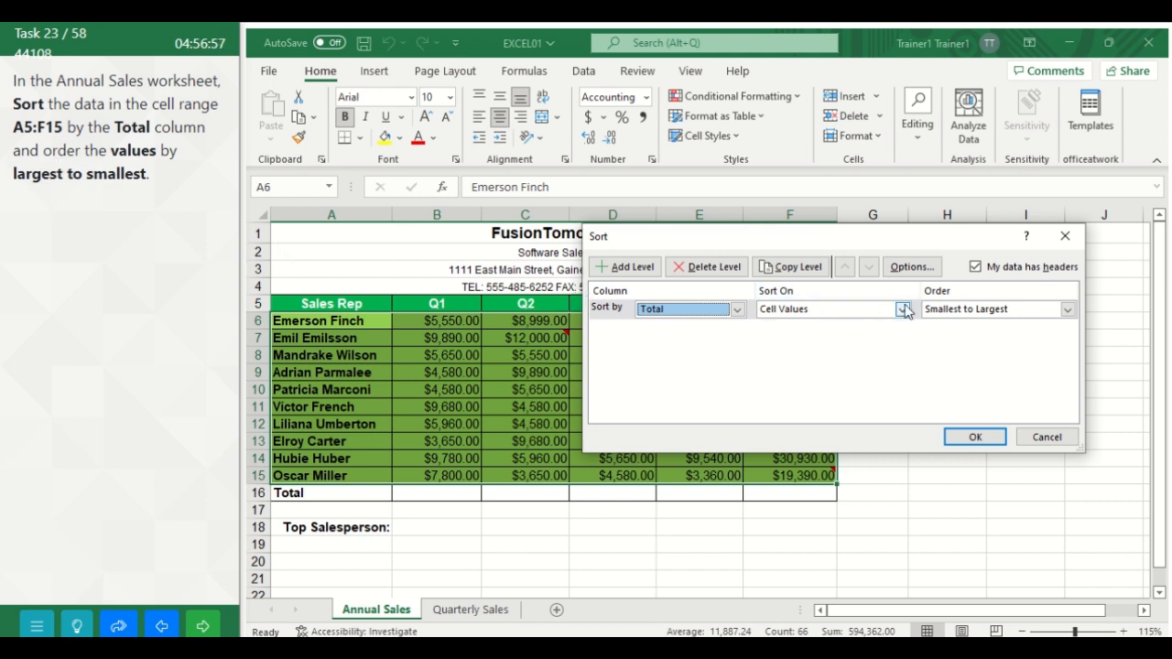
pyautogui.click(901, 309)
pyautogui.click(903, 312)
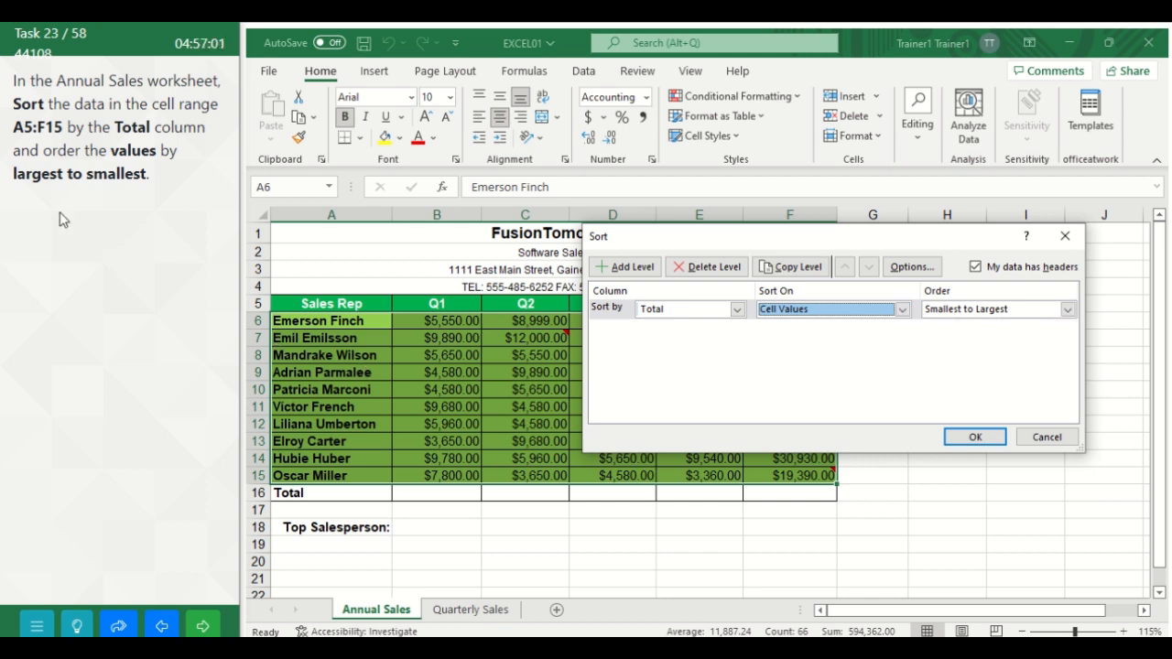
pyautogui.click(1067, 310)
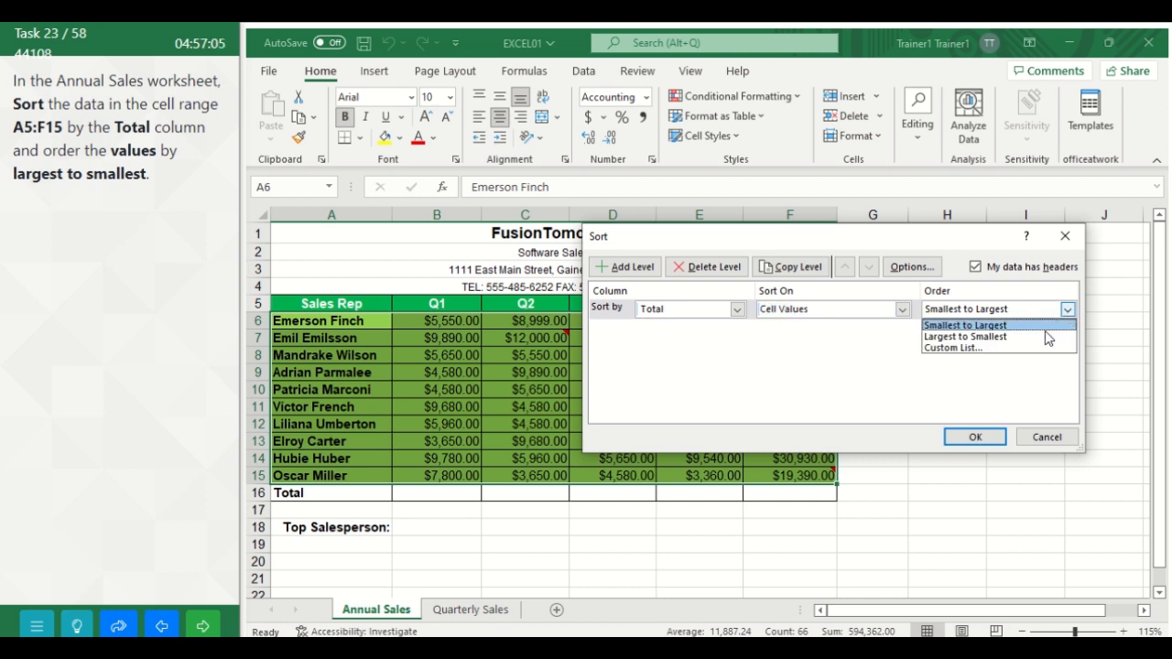
pyautogui.click(1045, 342)
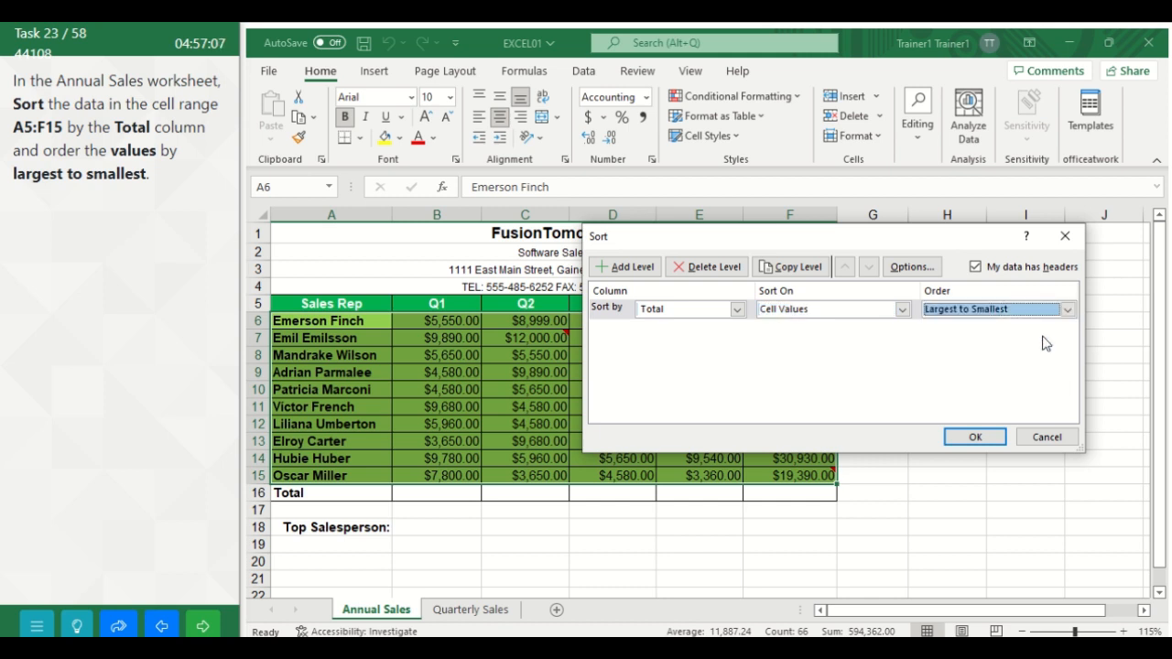
pyautogui.click(975, 437)
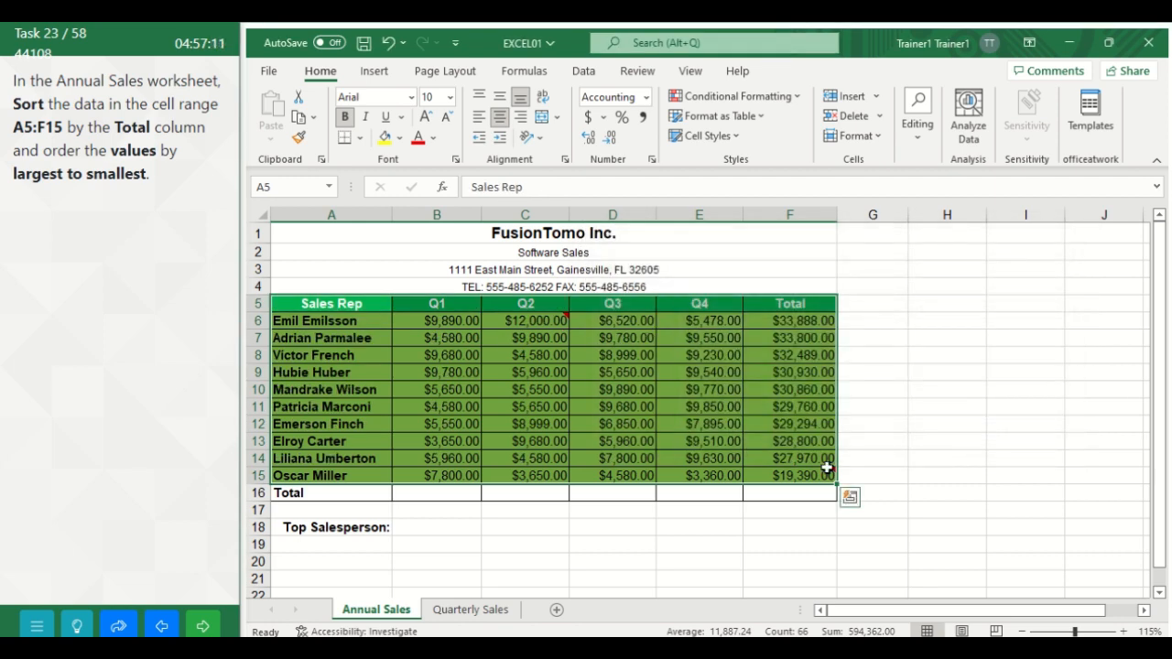
pyautogui.click(207, 628)
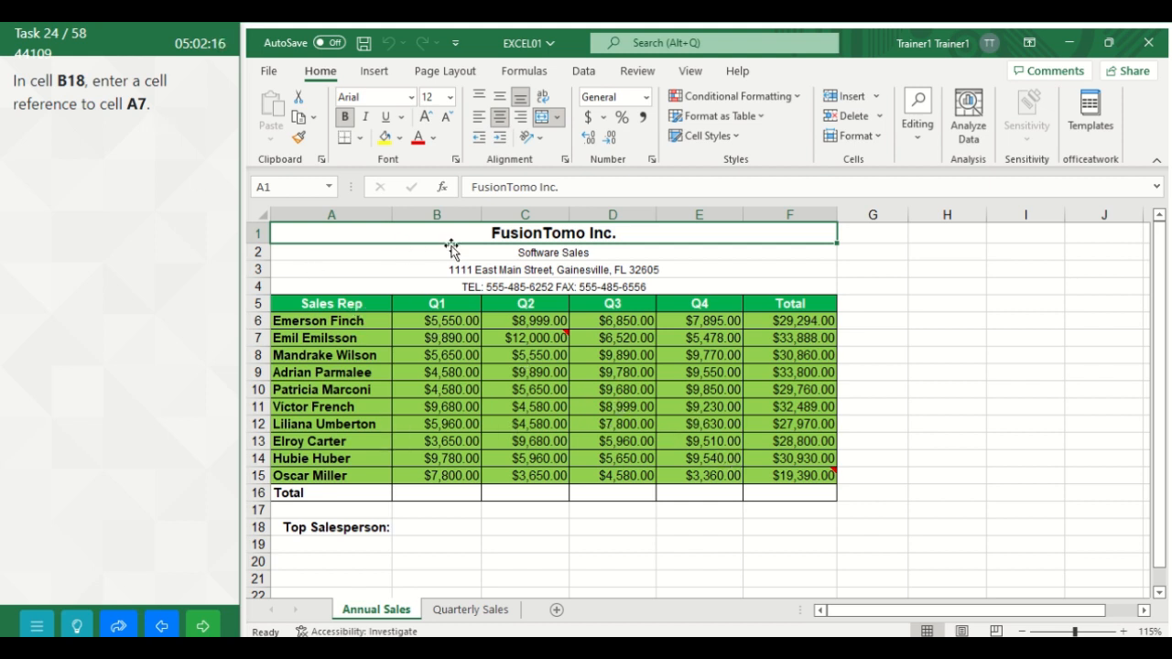
# Step: Enter the cell reference =A7 in cell B18 of the Annual Sales worksheet and advance to the following task
pyautogui.click(450, 528)
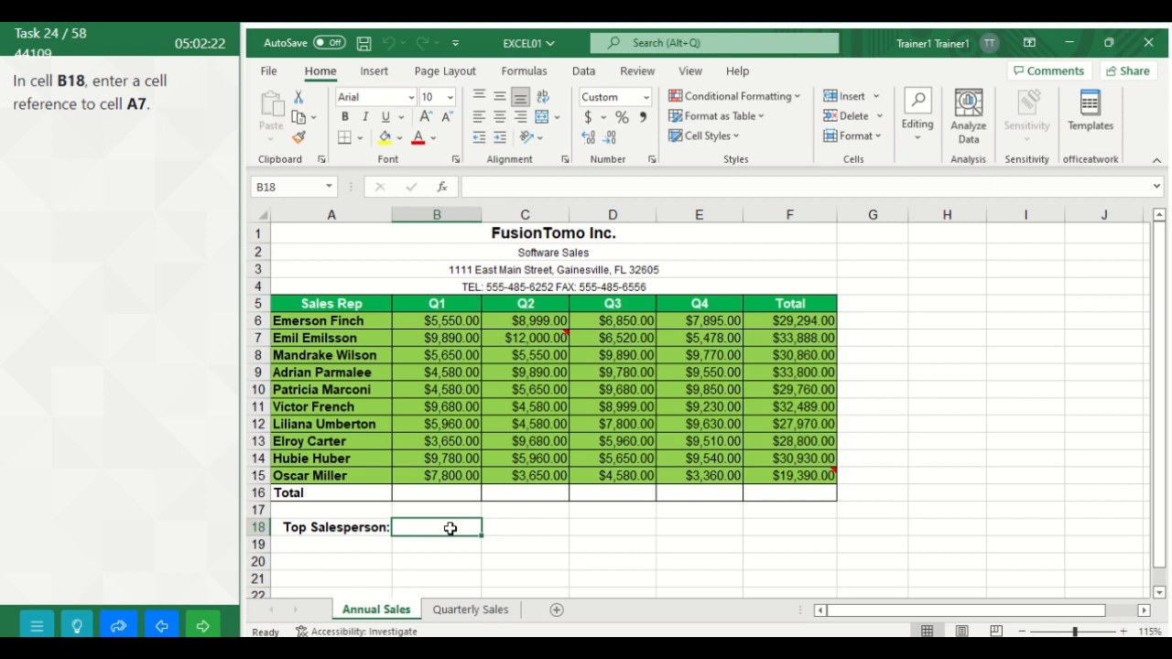
pyautogui.write('=')
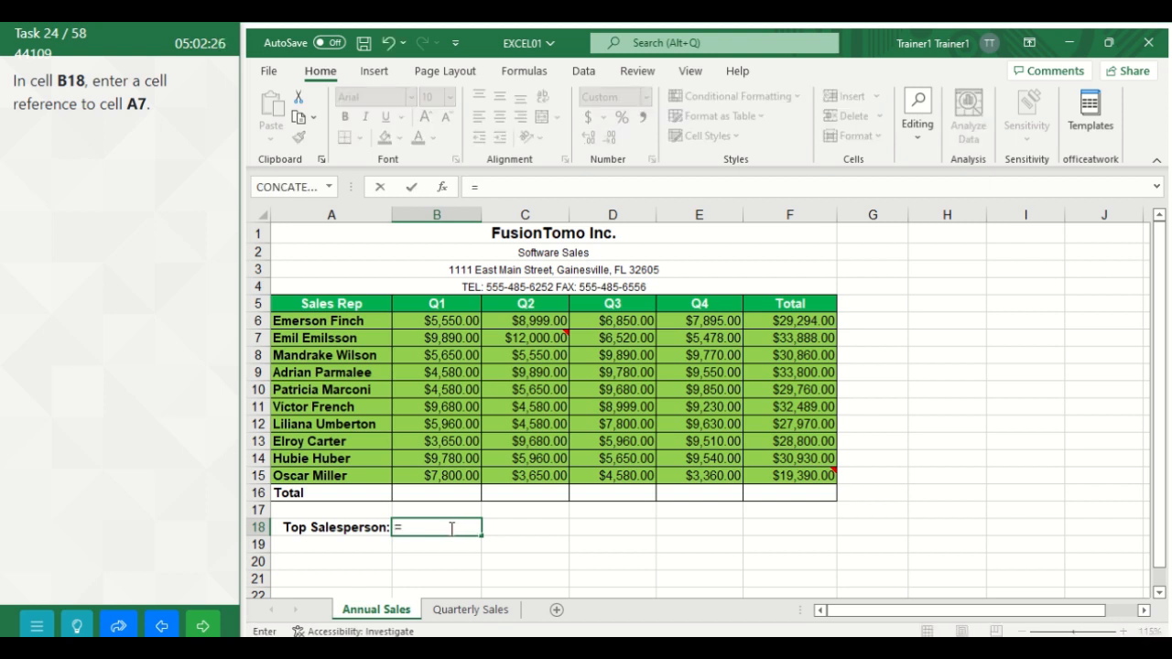
pyautogui.click(351, 338)
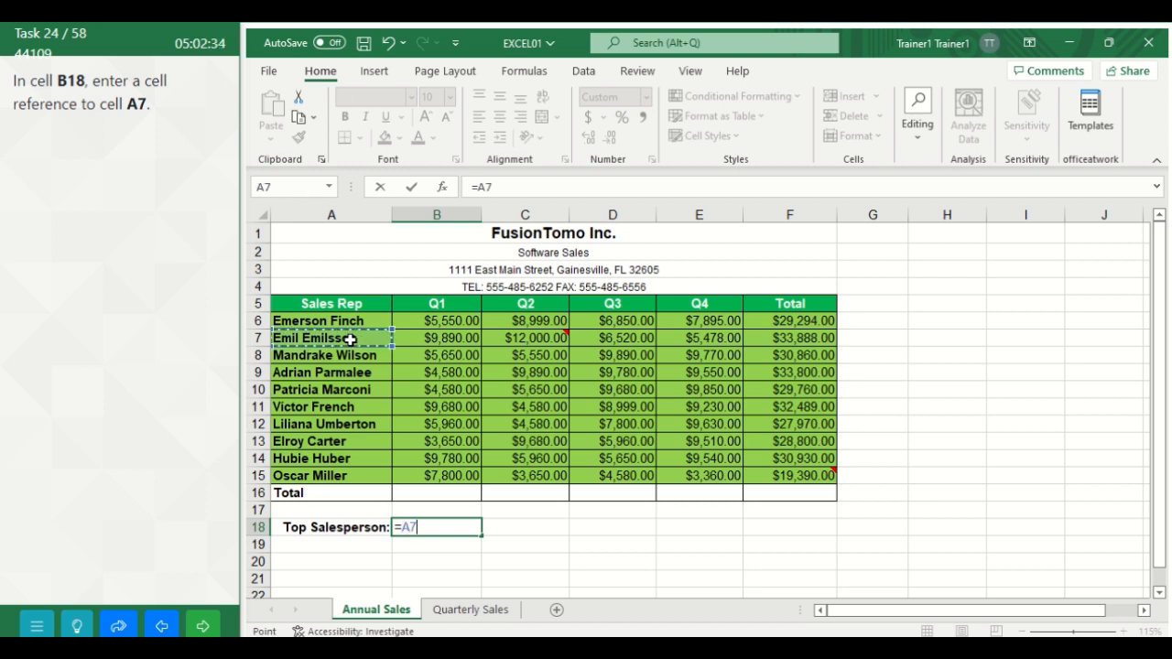
pyautogui.press('Return')
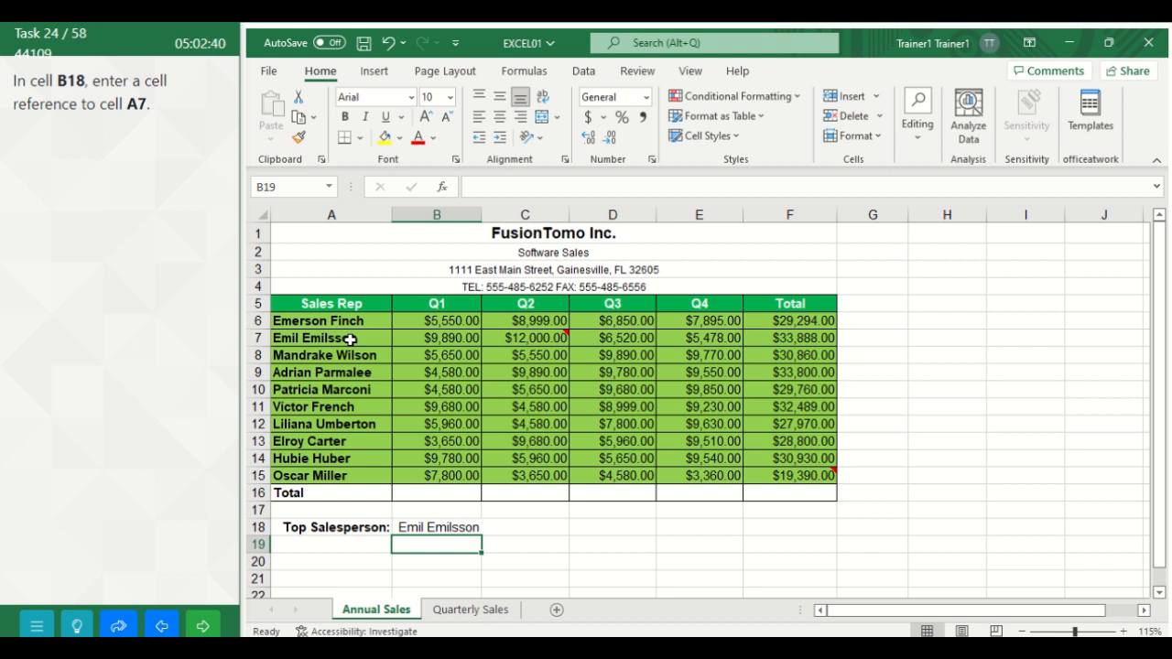
pyautogui.click(205, 624)
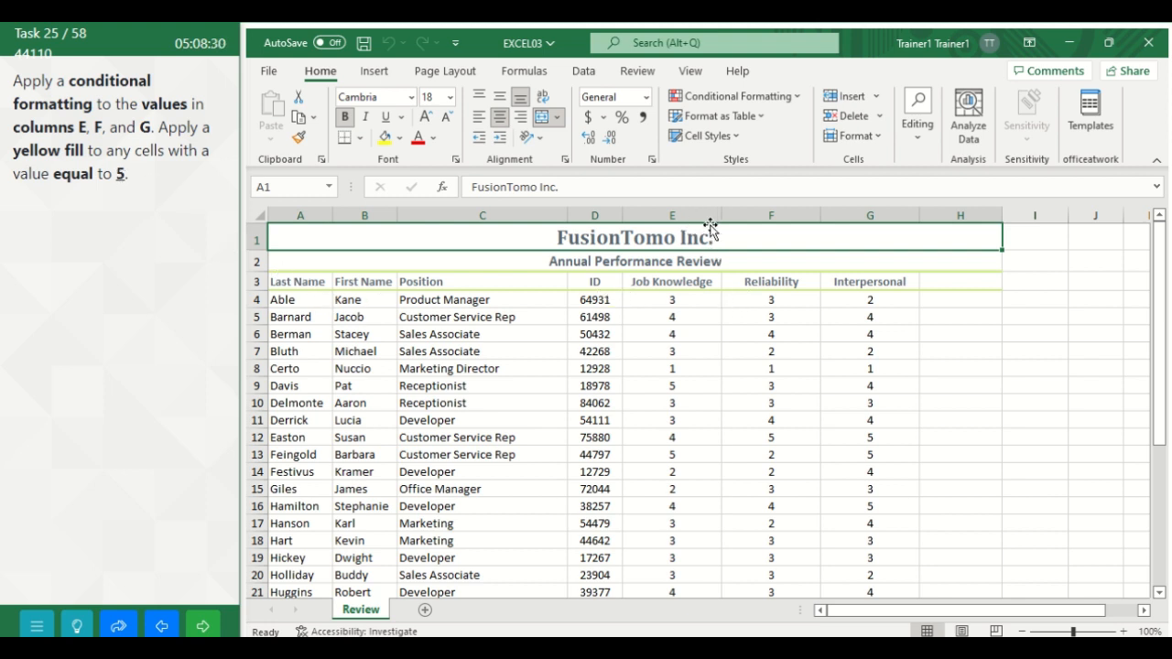
# Step: Start an Equal To conditional formatting rule on columns E, F and G of the Review worksheet with the comparison value 5
pyautogui.click(678, 216)
pyautogui.moveTo(678, 216); pyautogui.dragTo(869, 220)
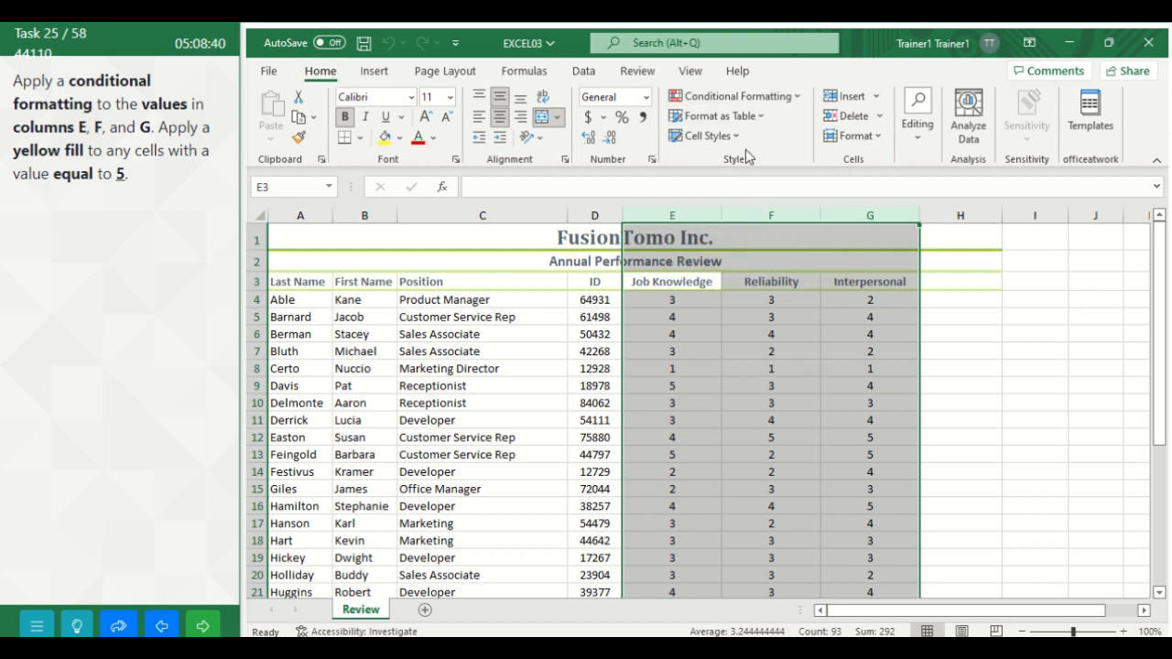
pyautogui.click(796, 99)
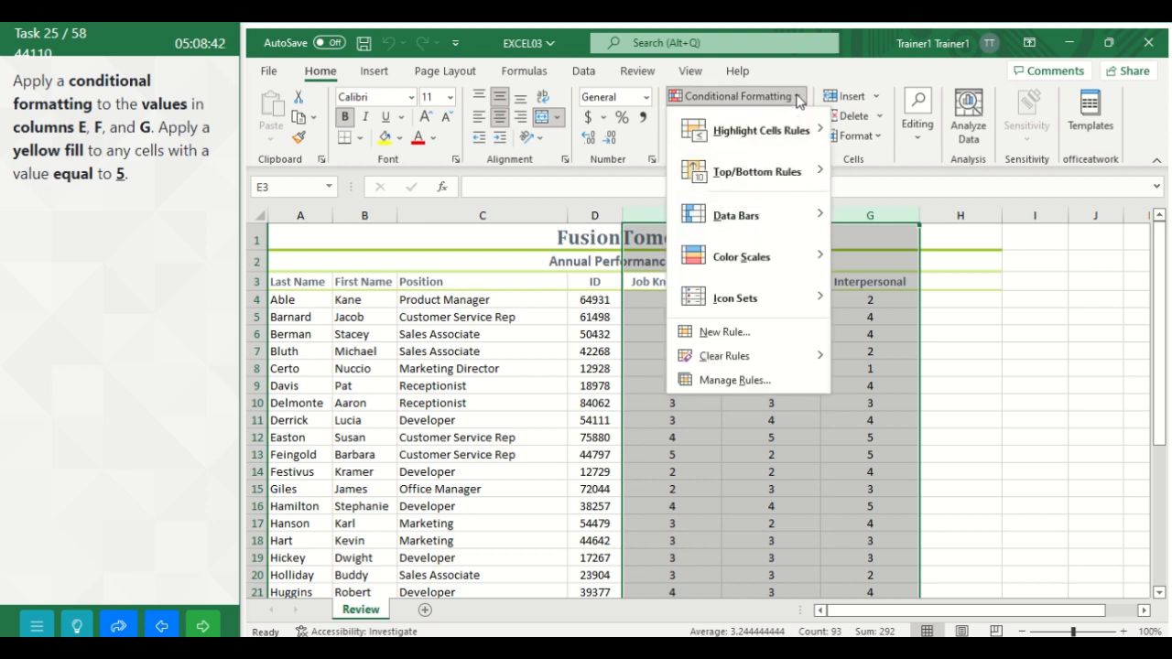
pyautogui.moveTo(793, 135)
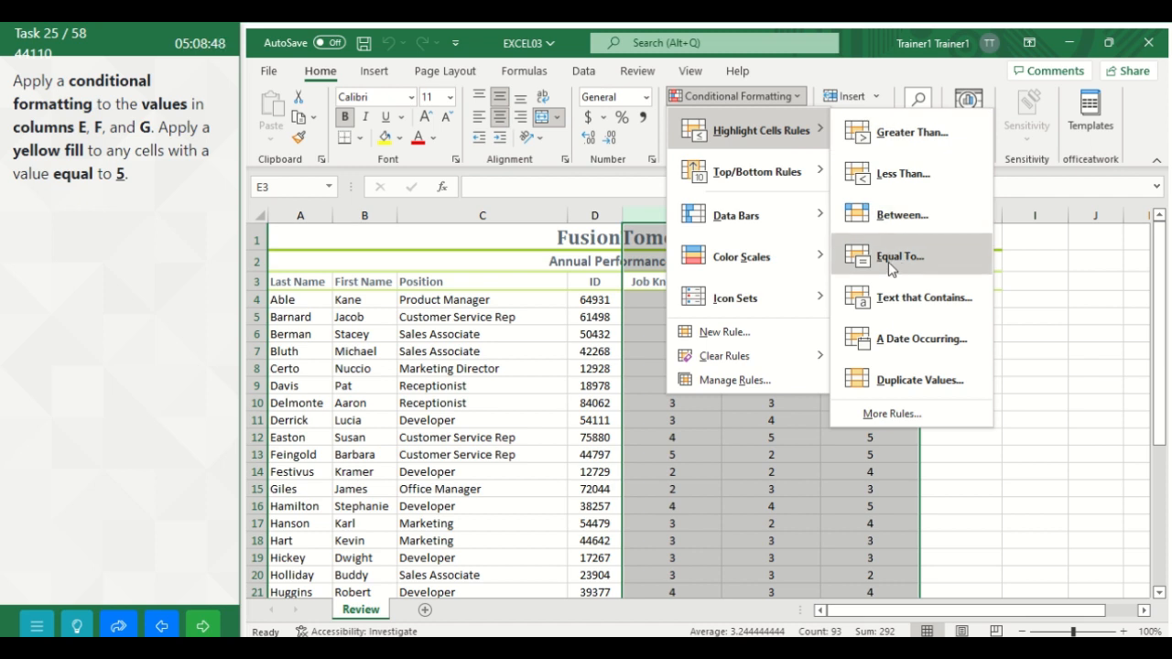
pyautogui.click(890, 260)
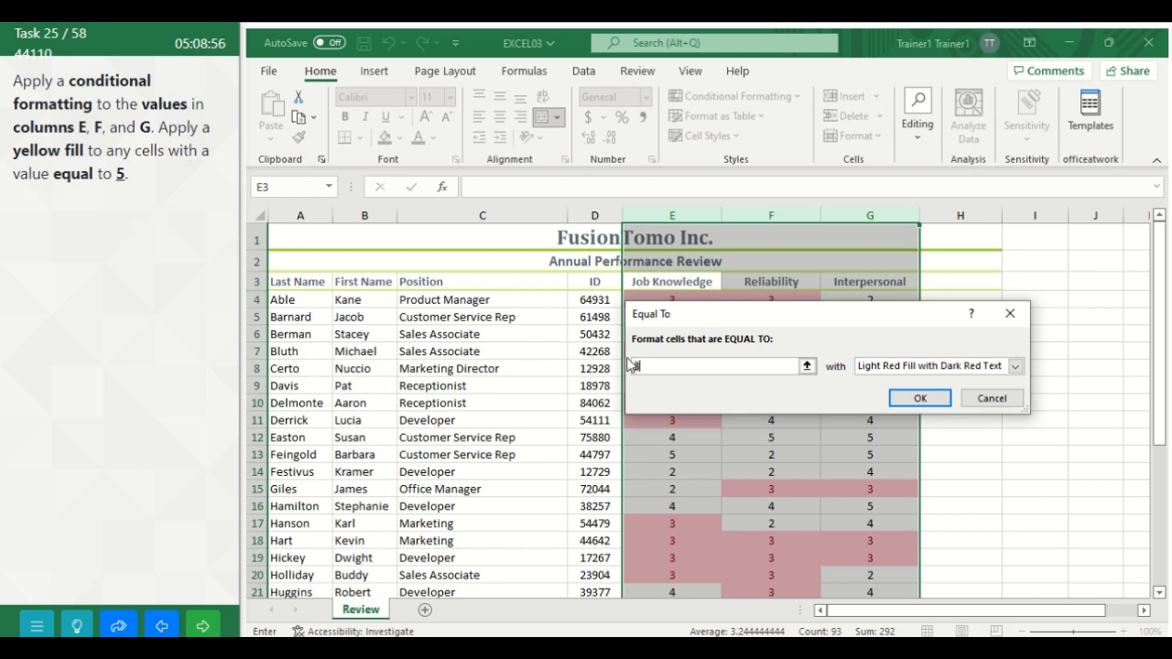
pyautogui.press('BackSpace')
pyautogui.write('5')
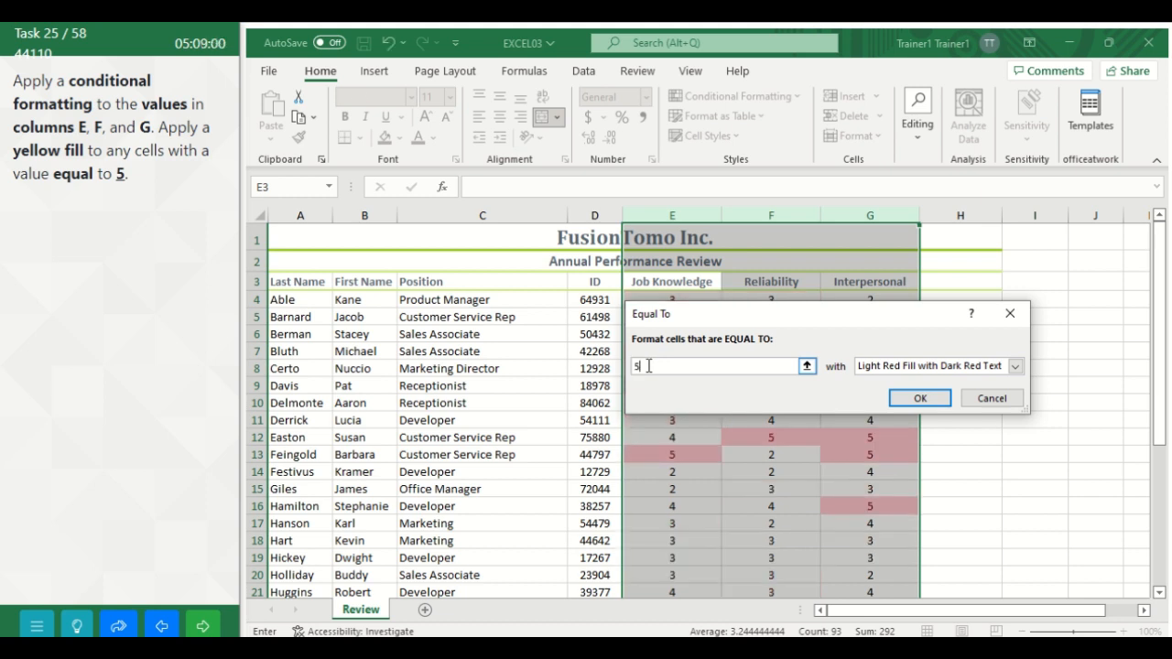
# Step: Give the Equal To rule a custom format with a yellow fill and apply the rule
pyautogui.click(1014, 367)
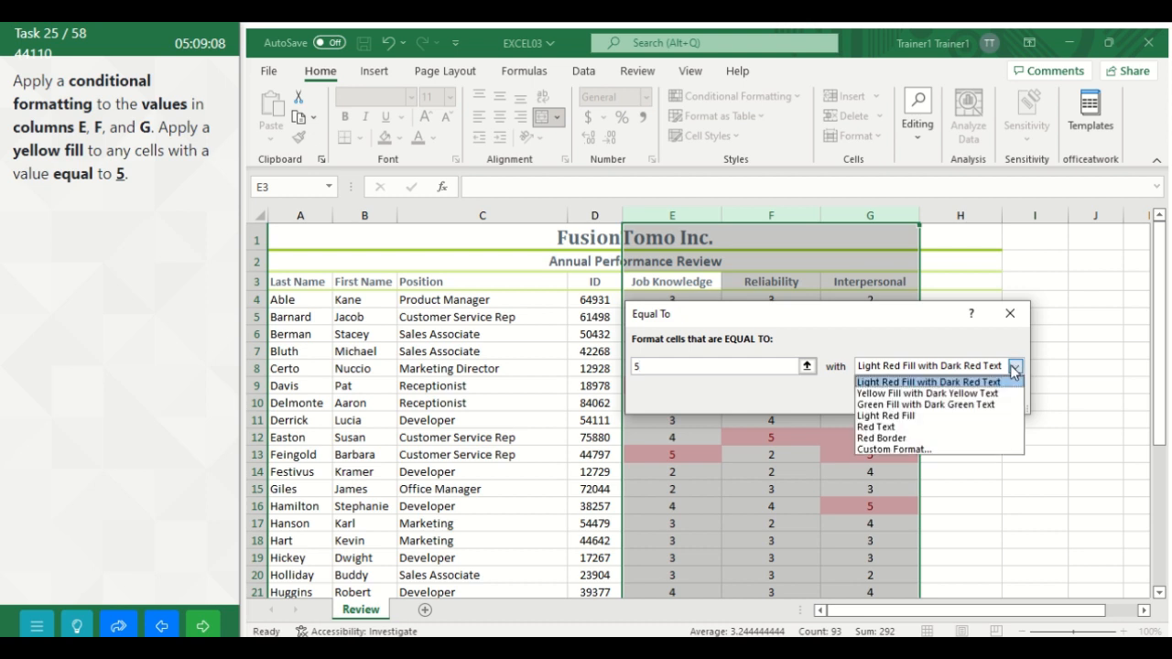
pyautogui.click(921, 451)
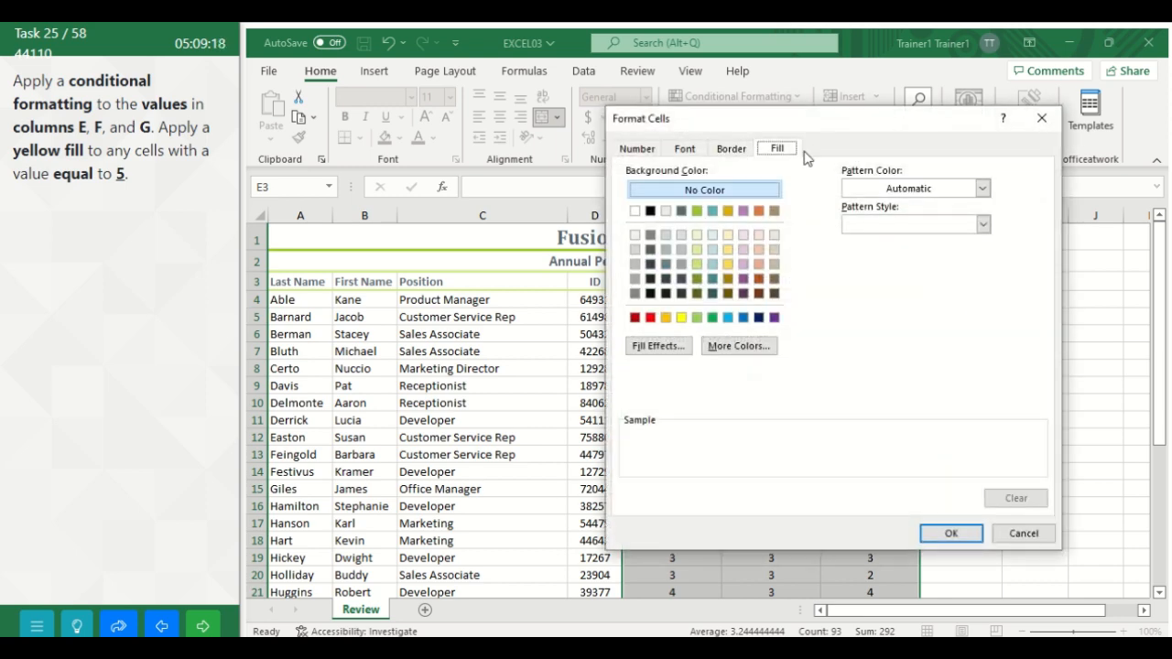
pyautogui.click(681, 318)
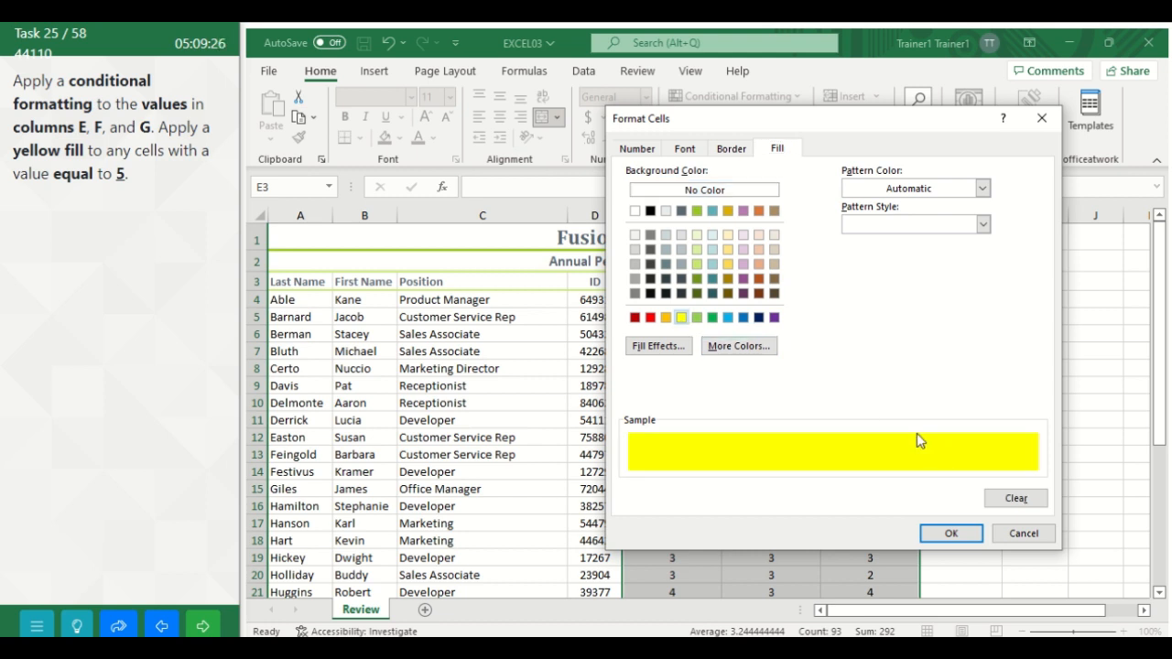
pyautogui.click(953, 535)
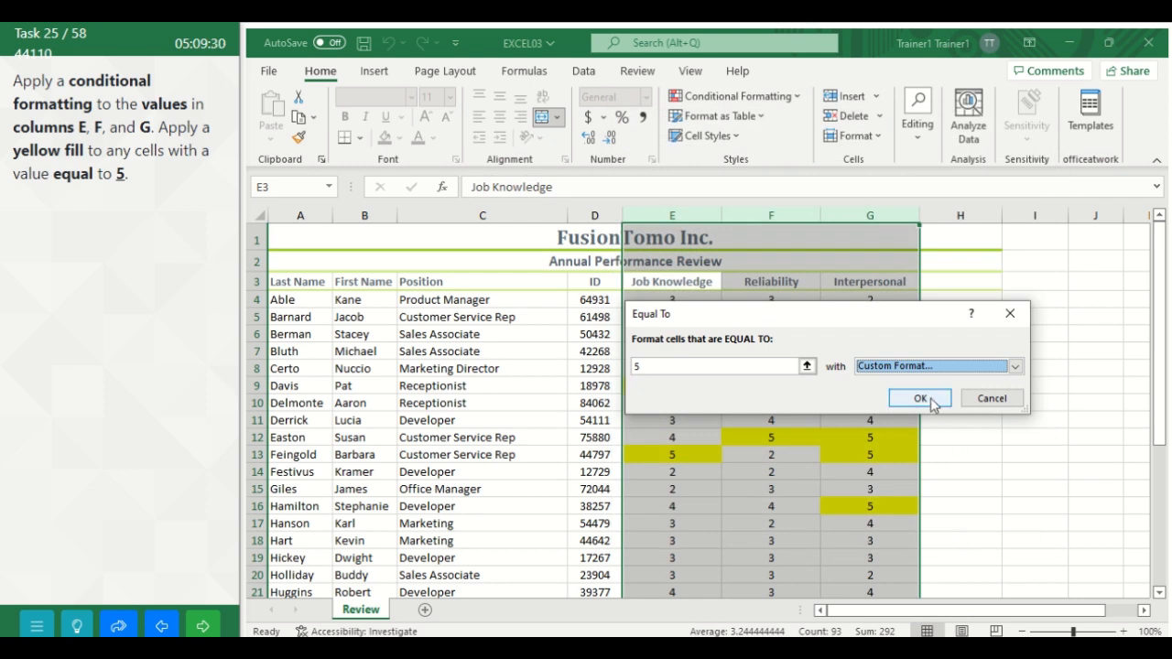
pyautogui.click(919, 399)
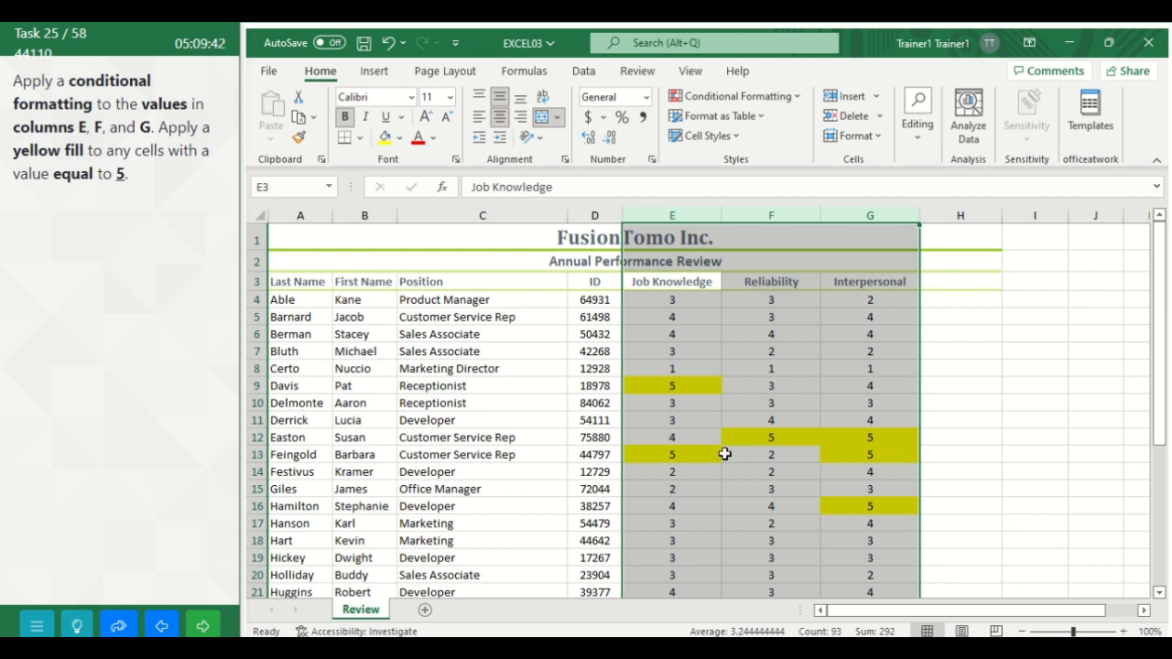
# Step: Advance to the following task and turn on filtering for the Review worksheet's data in columns A to G, including header row 3
pyautogui.click(205, 628)
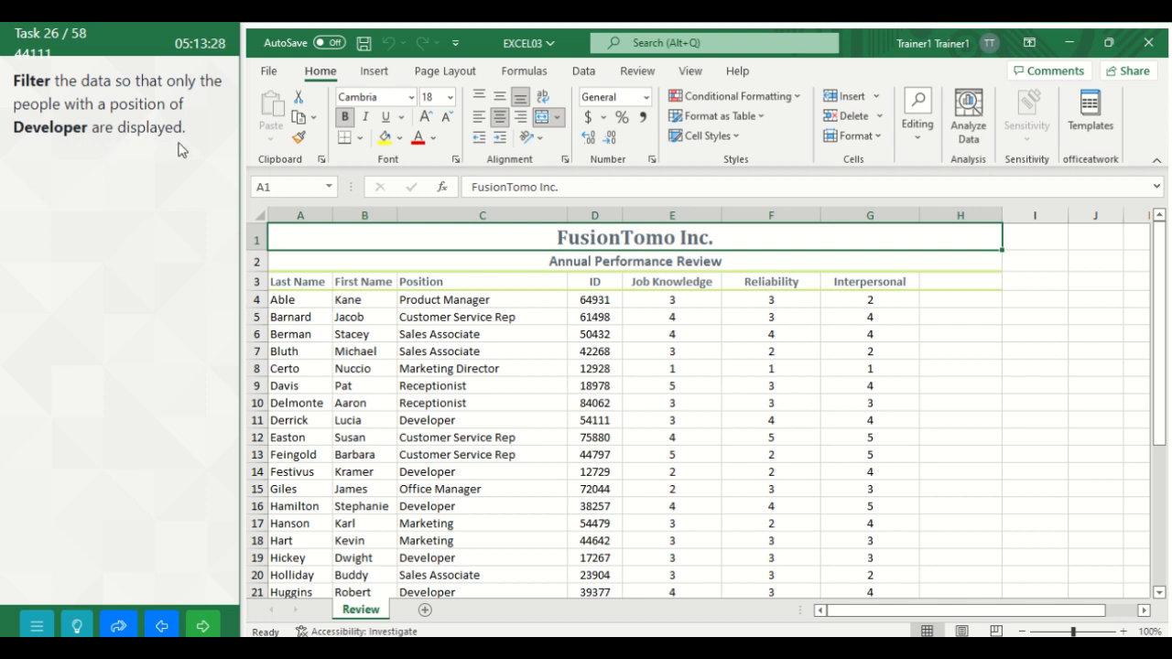
pyautogui.click(299, 283)
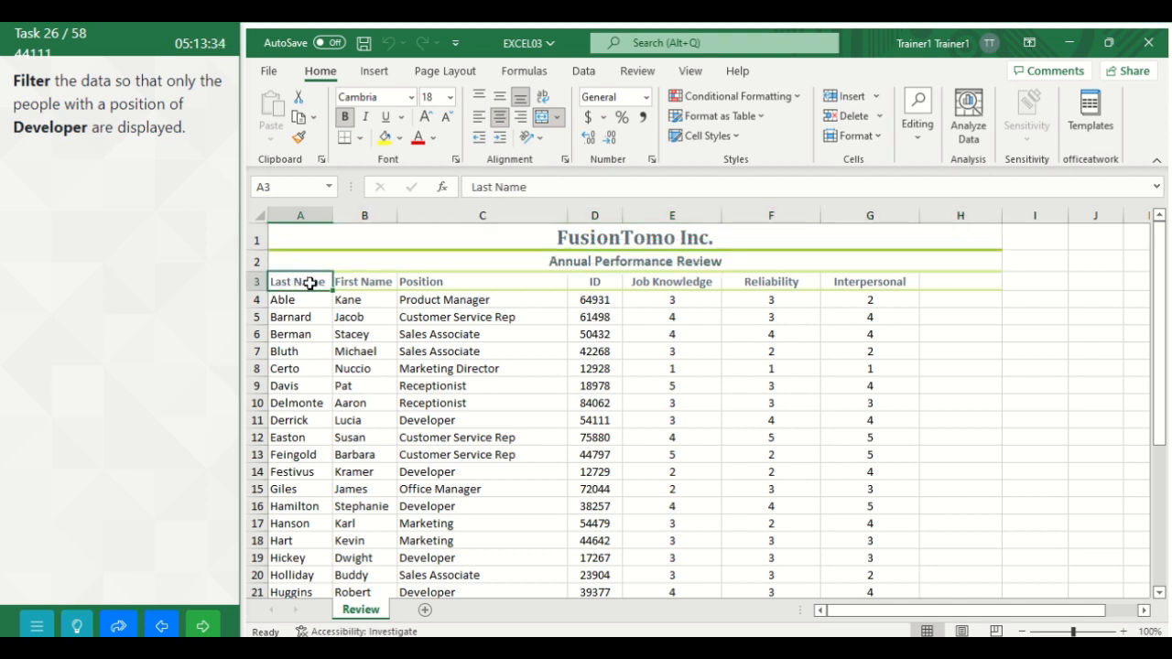
pyautogui.moveTo(311, 283); pyautogui.dragTo(902, 486)
pyautogui.moveTo(1159, 502); pyautogui.dragTo(1158, 273)
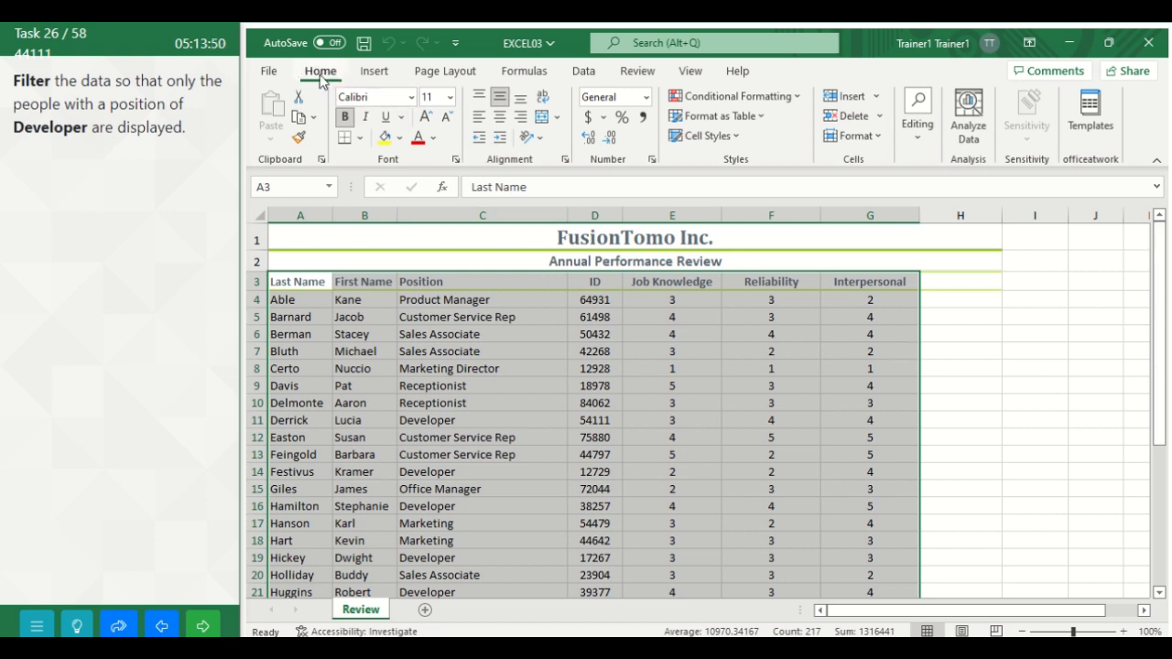
pyautogui.click(921, 138)
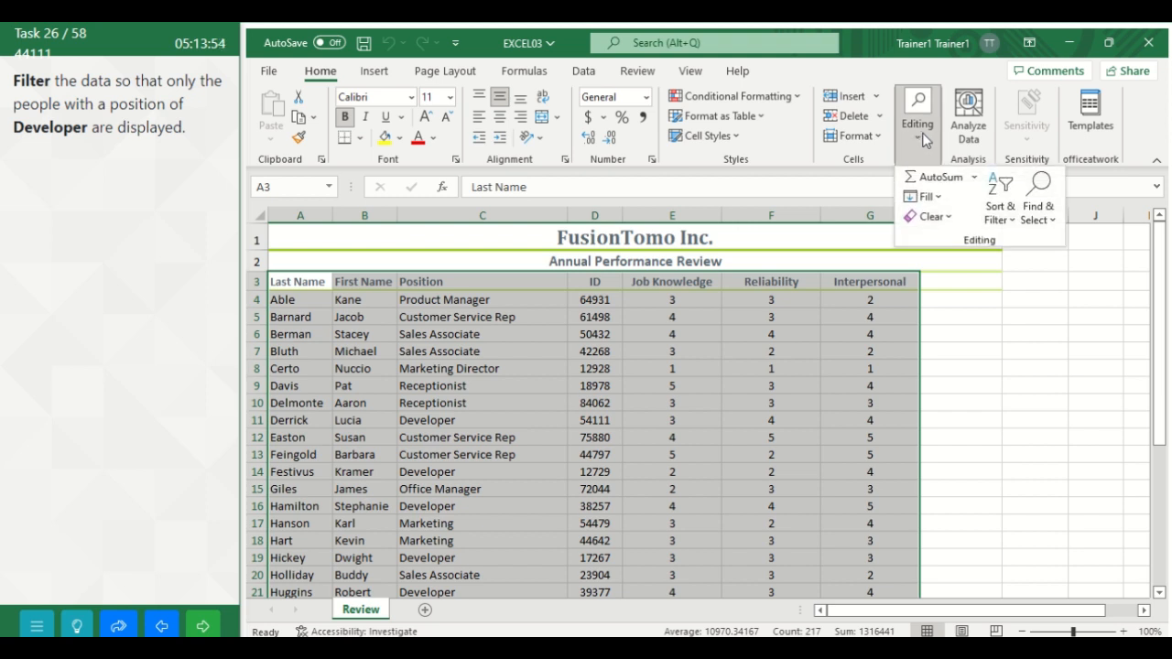
pyautogui.click(1006, 220)
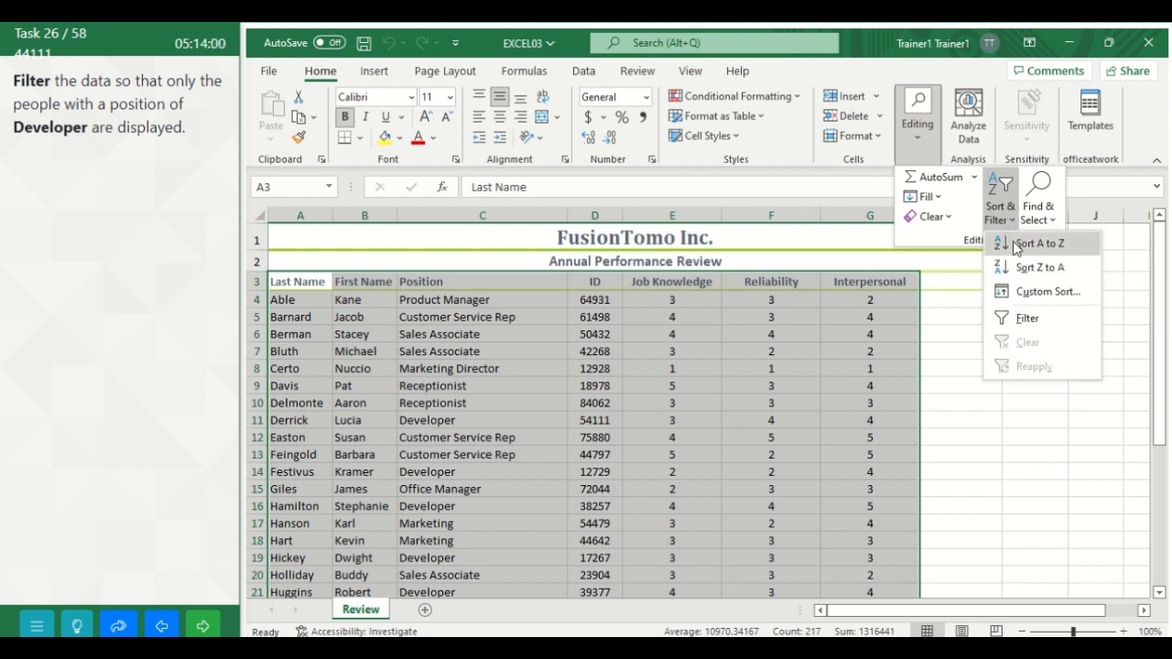
pyautogui.click(1026, 318)
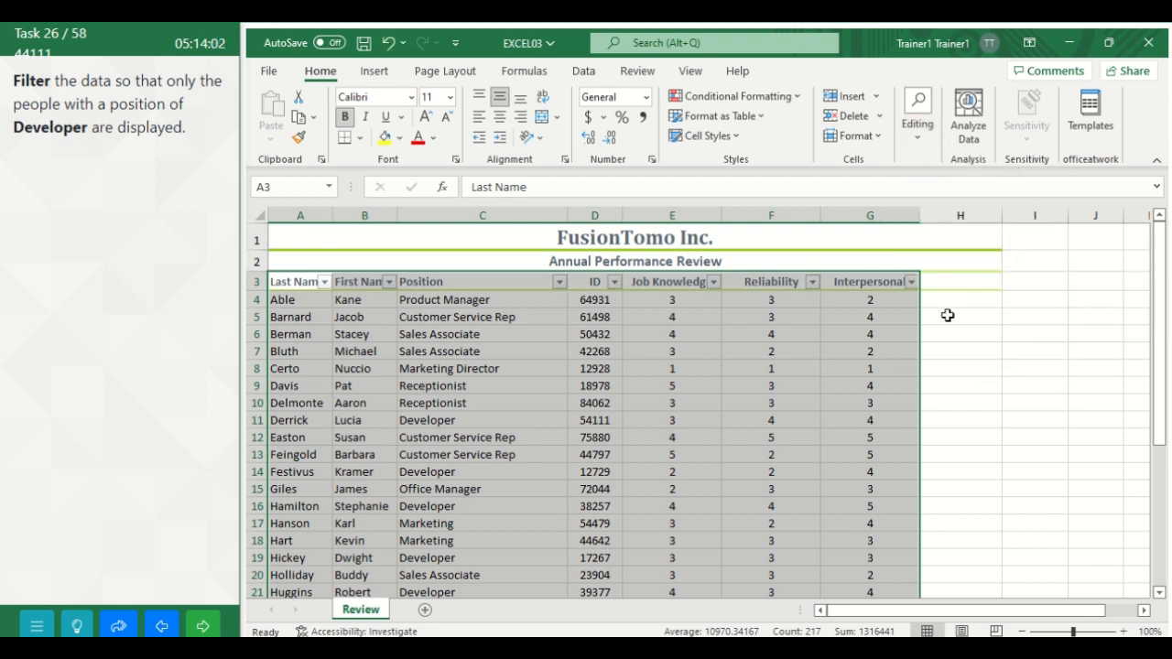
# Step: Filter the Position column to show only Developer and submit the task for checking
pyautogui.click(559, 281)
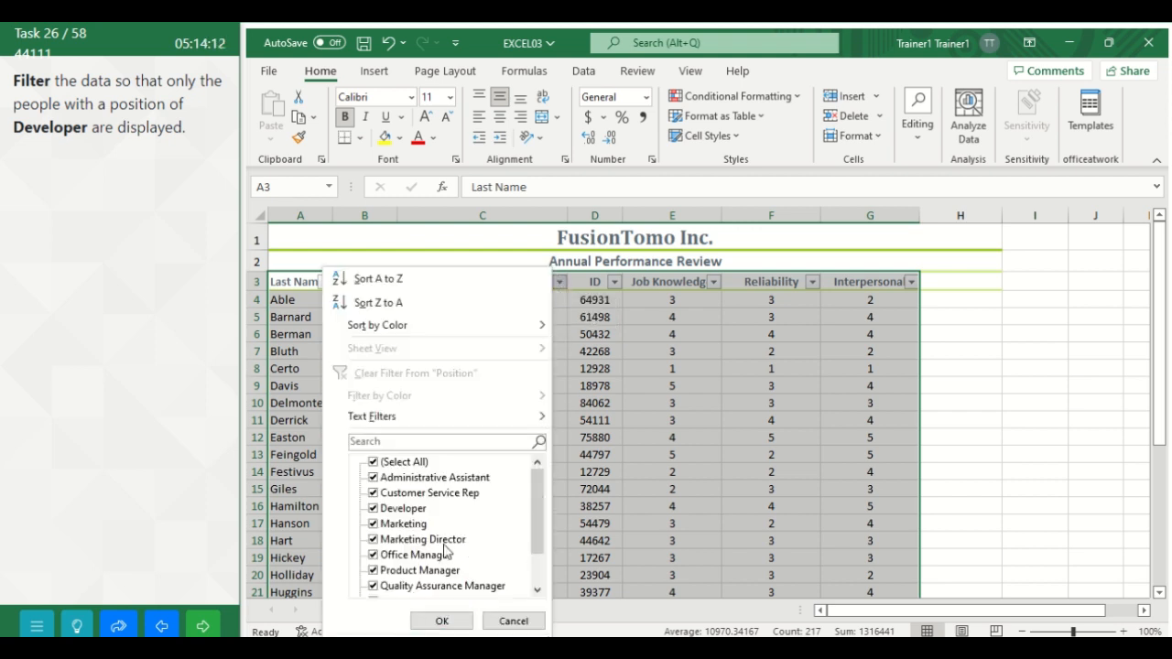
pyautogui.click(373, 464)
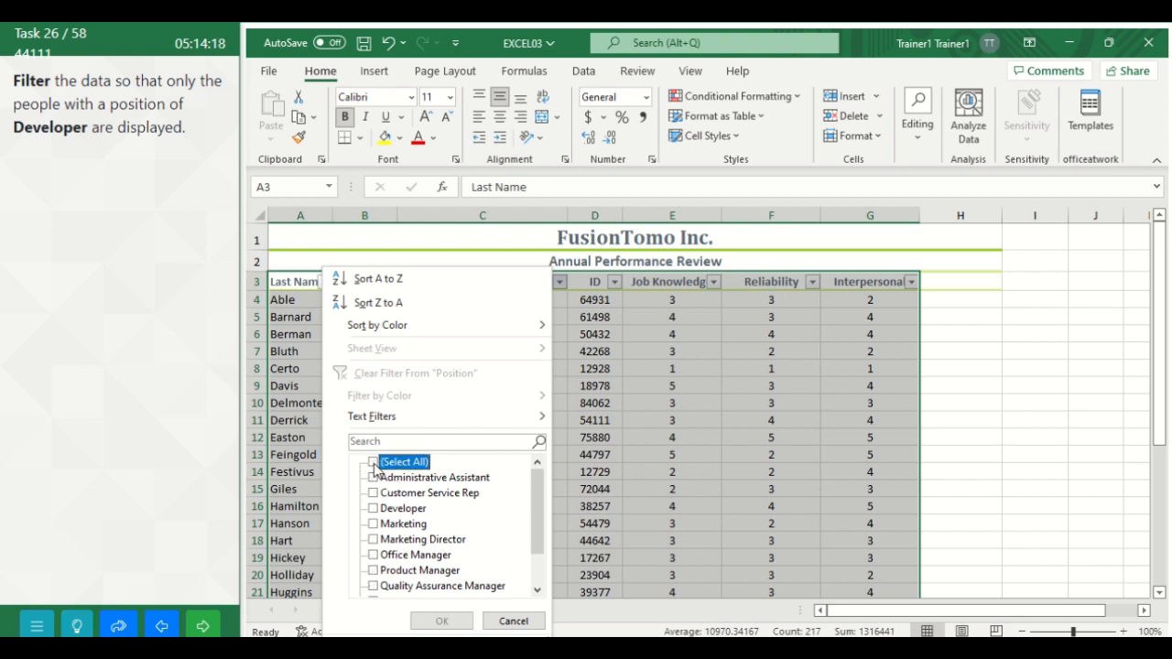
pyautogui.click(373, 510)
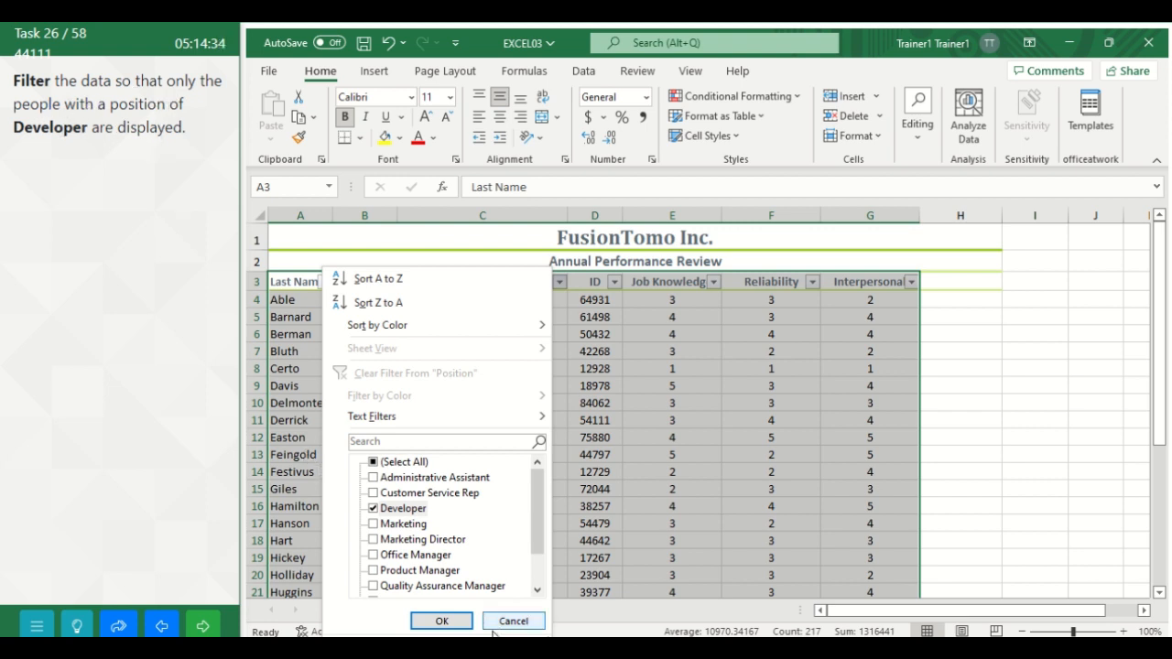
pyautogui.click(443, 621)
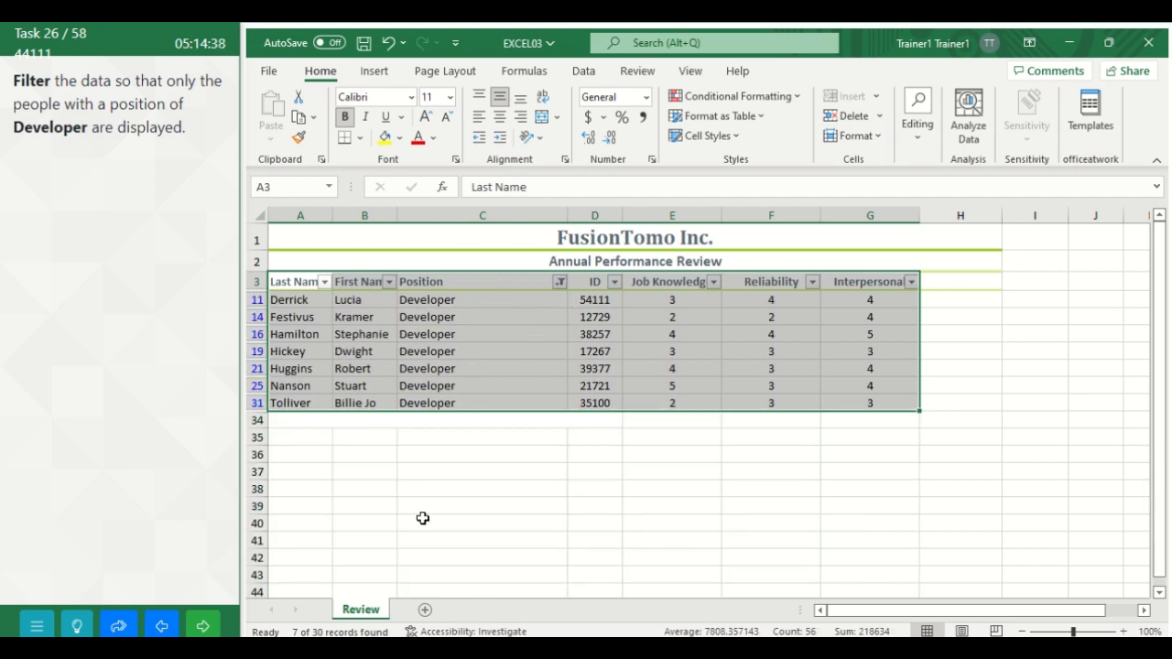
pyautogui.click(204, 627)
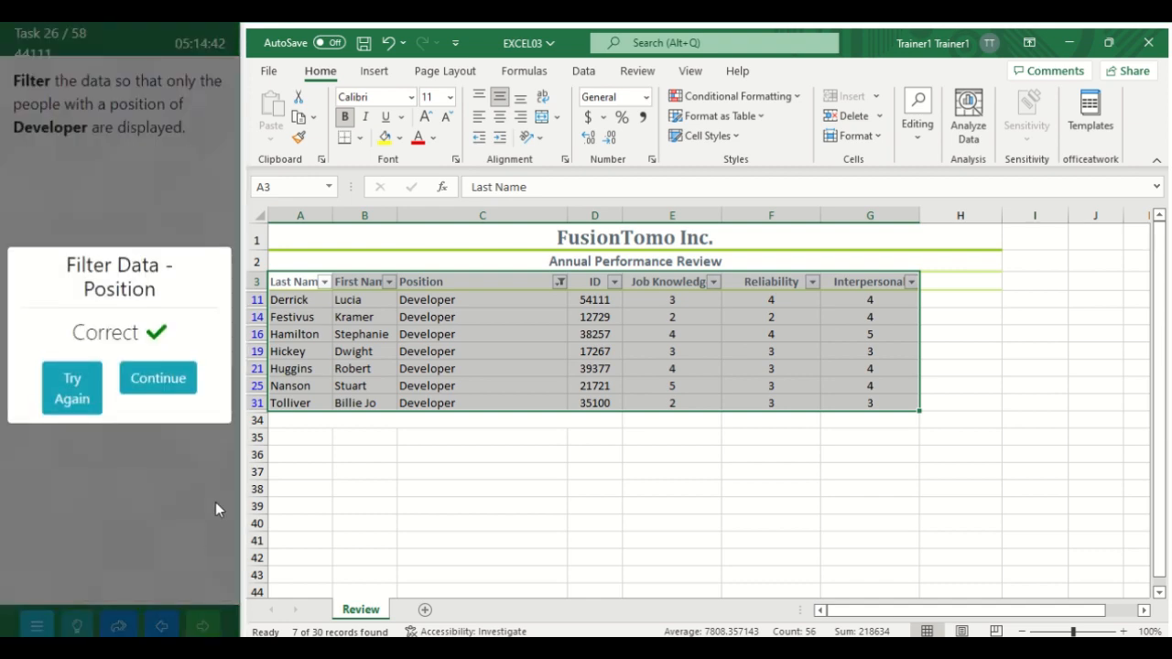
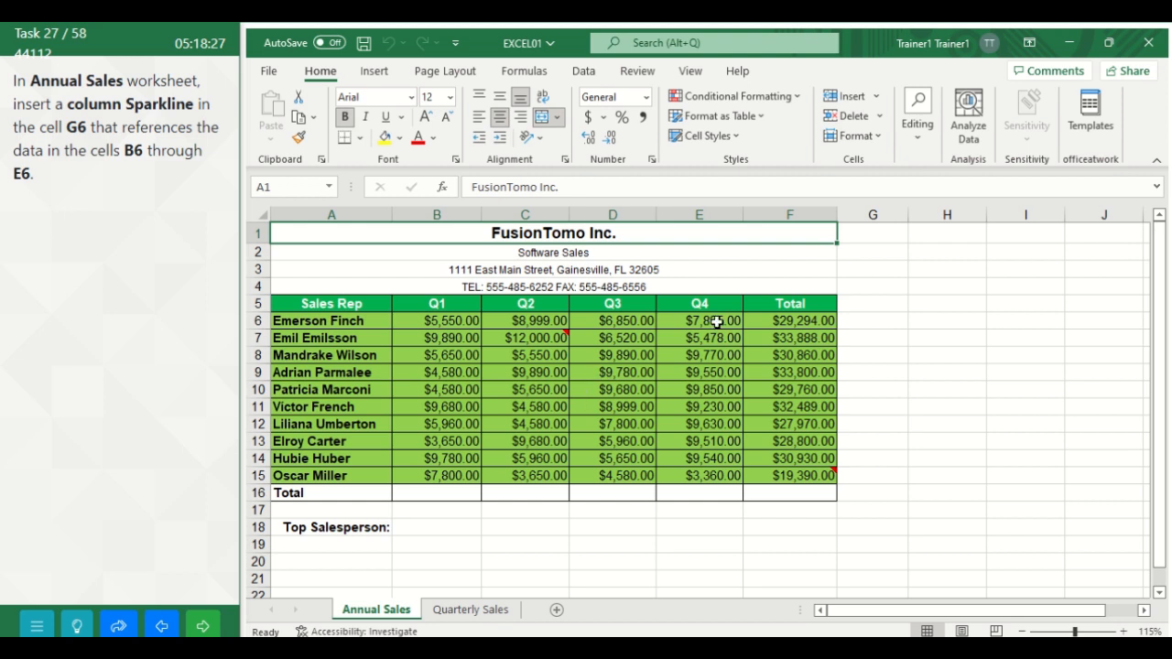
# Step: Insert a column sparkline in cell G6 of the Annual Sales worksheet using data range B6:E6, and advance to the following task
pyautogui.click(863, 307)
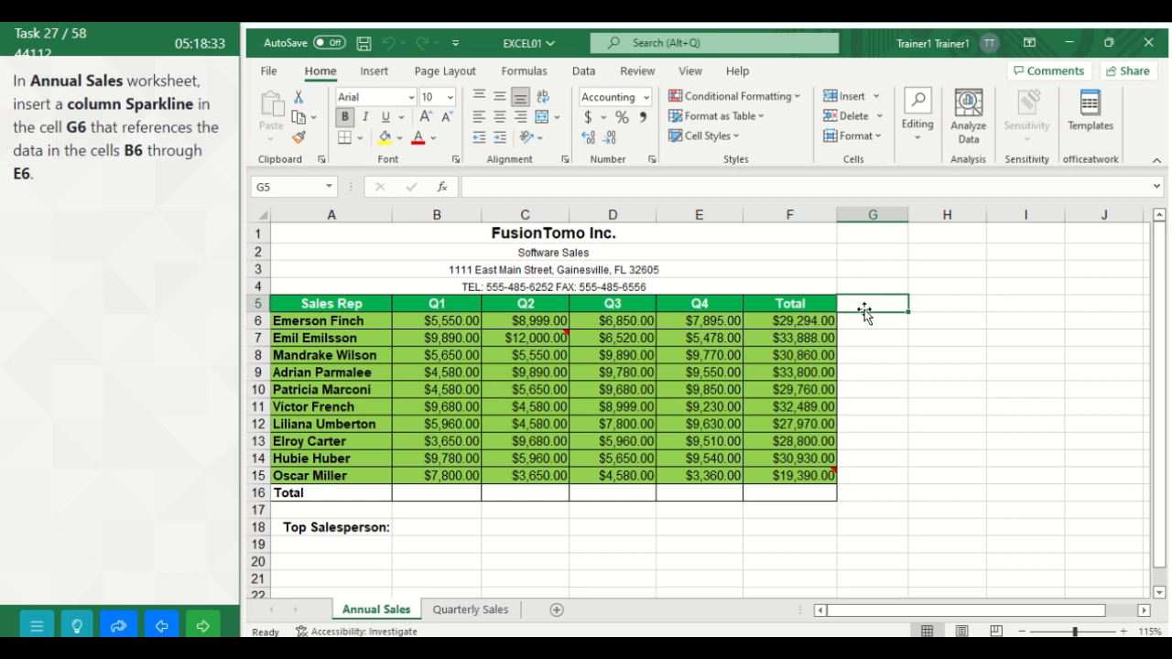
pyautogui.click(863, 320)
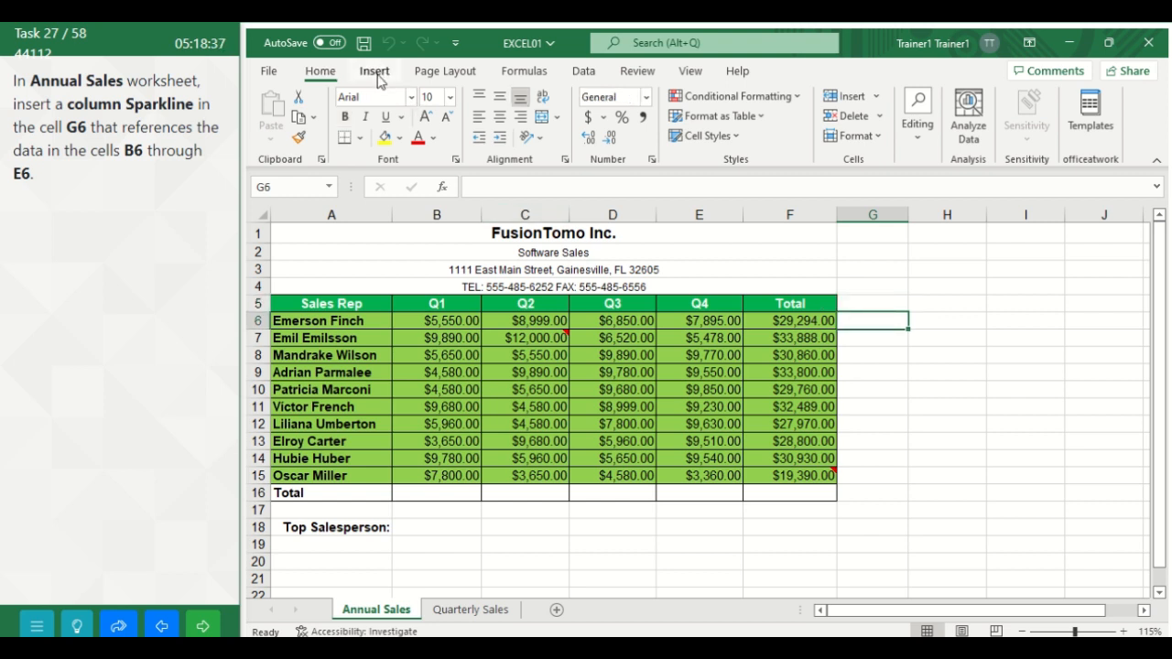
pyautogui.click(374, 71)
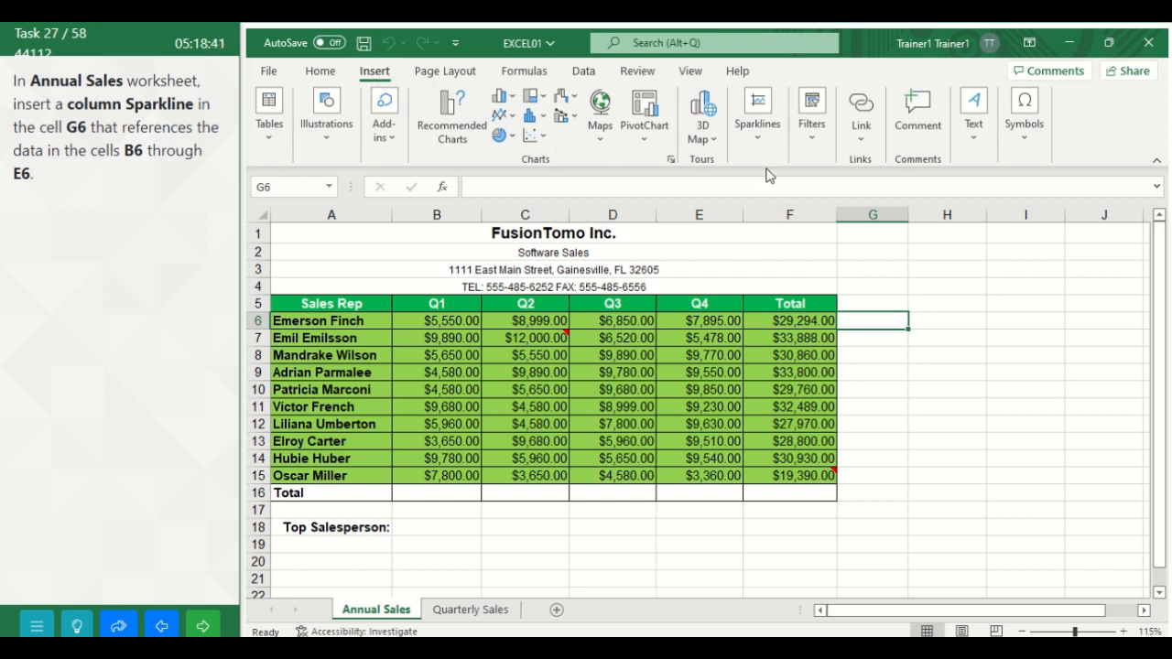
pyautogui.click(754, 134)
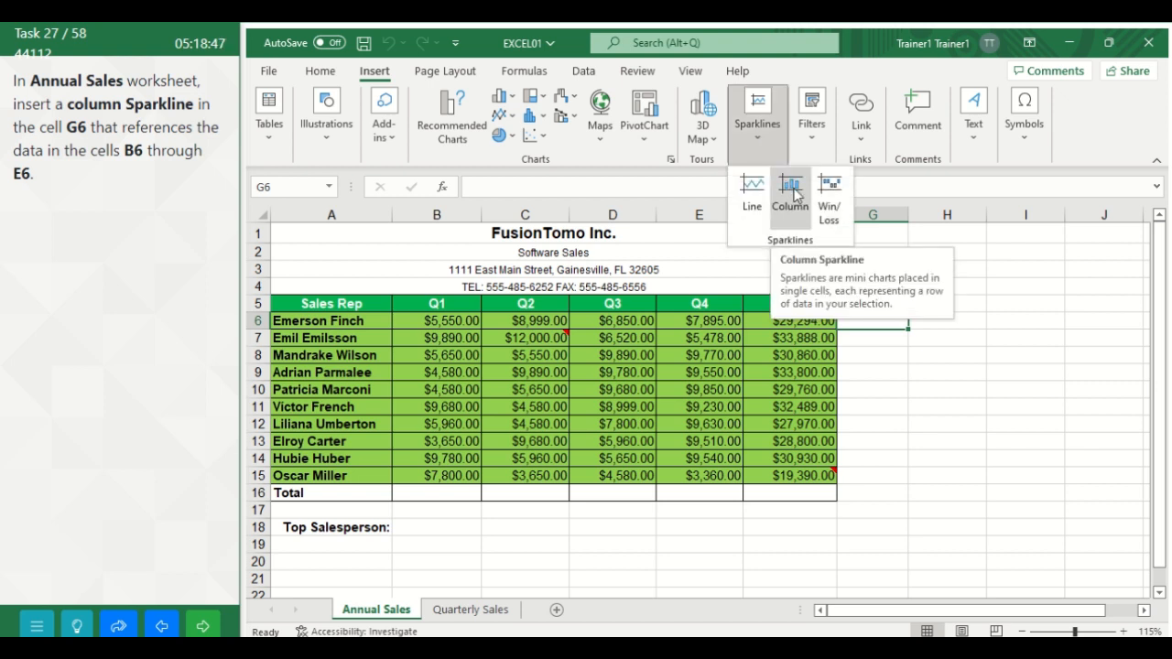
pyautogui.click(792, 192)
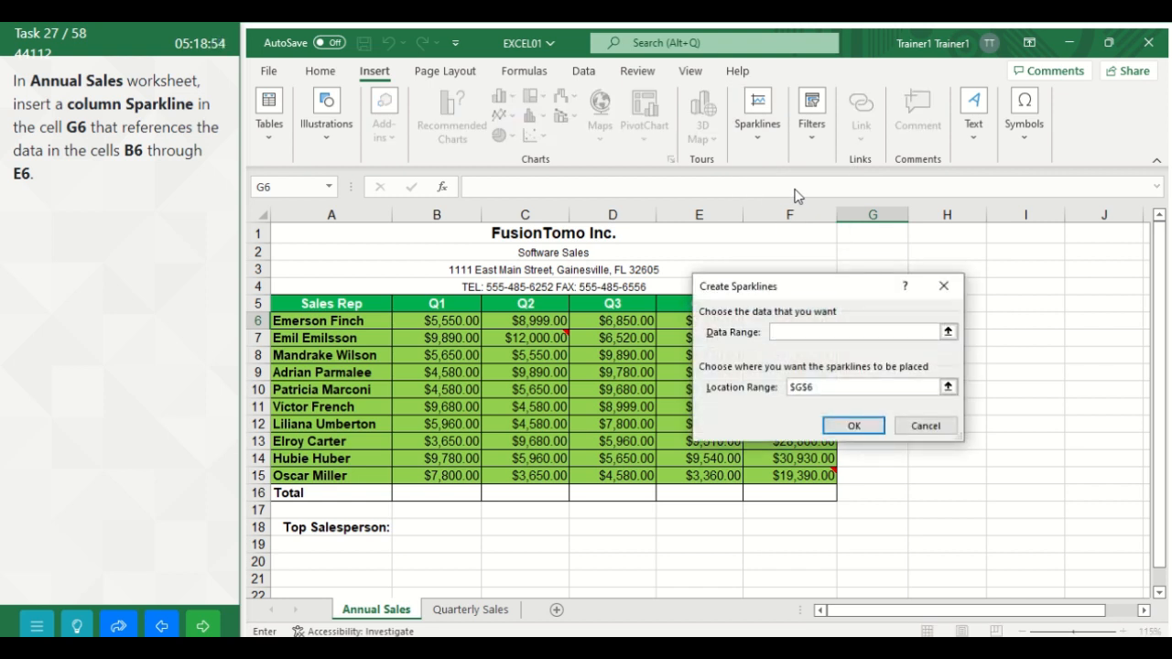
pyautogui.write('B6:E6')
pyautogui.click(870, 421)
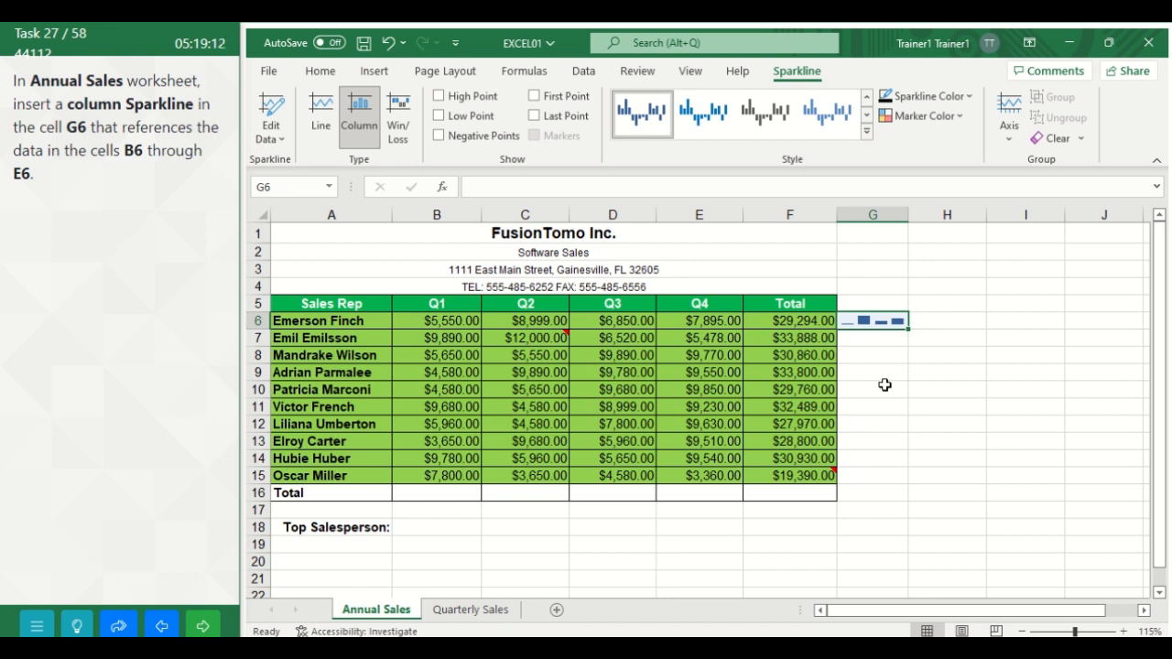
pyautogui.click(207, 627)
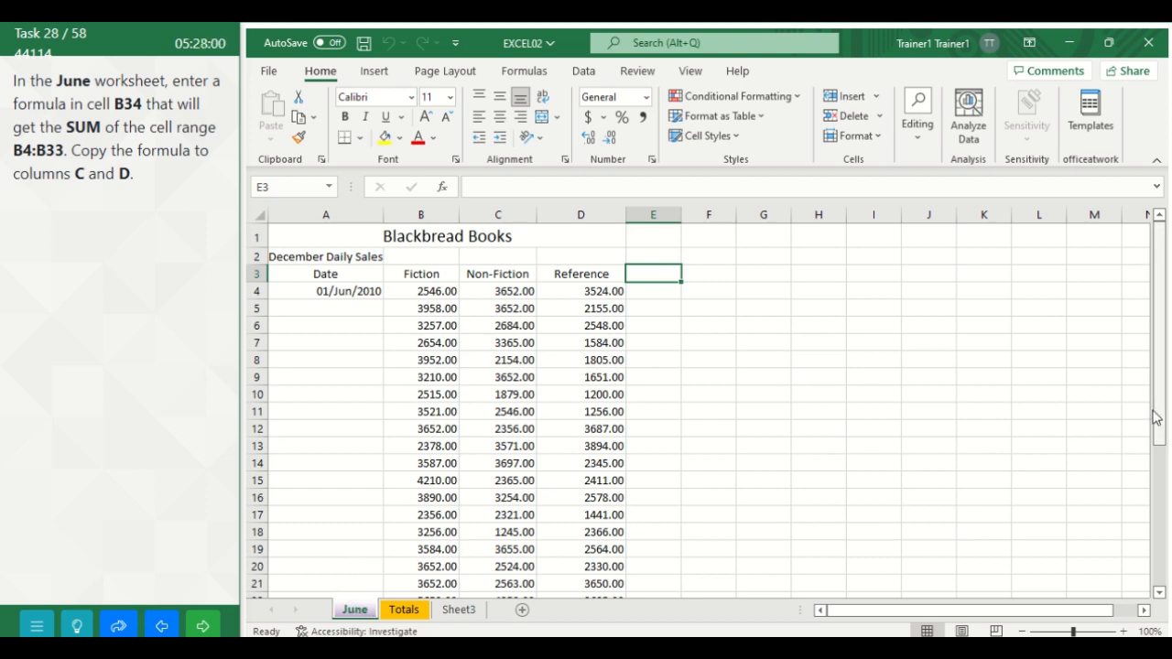
# Step: Start a SUM function in cell B34 of the June worksheet, in the TOTALS row
pyautogui.moveTo(1159, 410); pyautogui.dragTo(1167, 560)
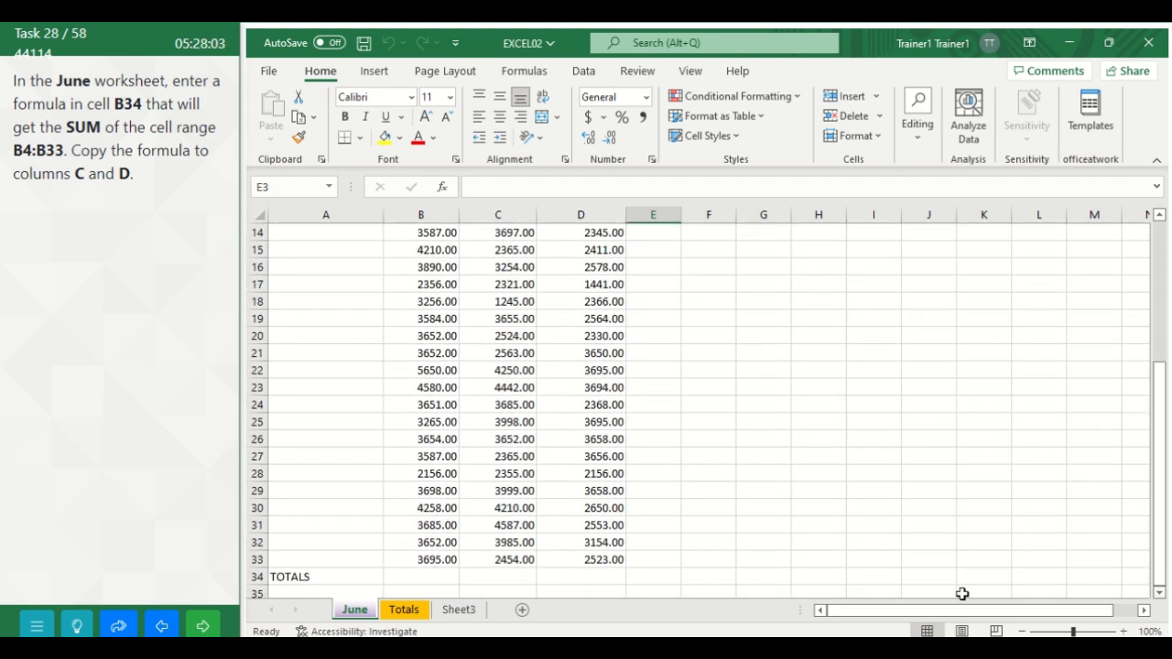
pyautogui.click(422, 578)
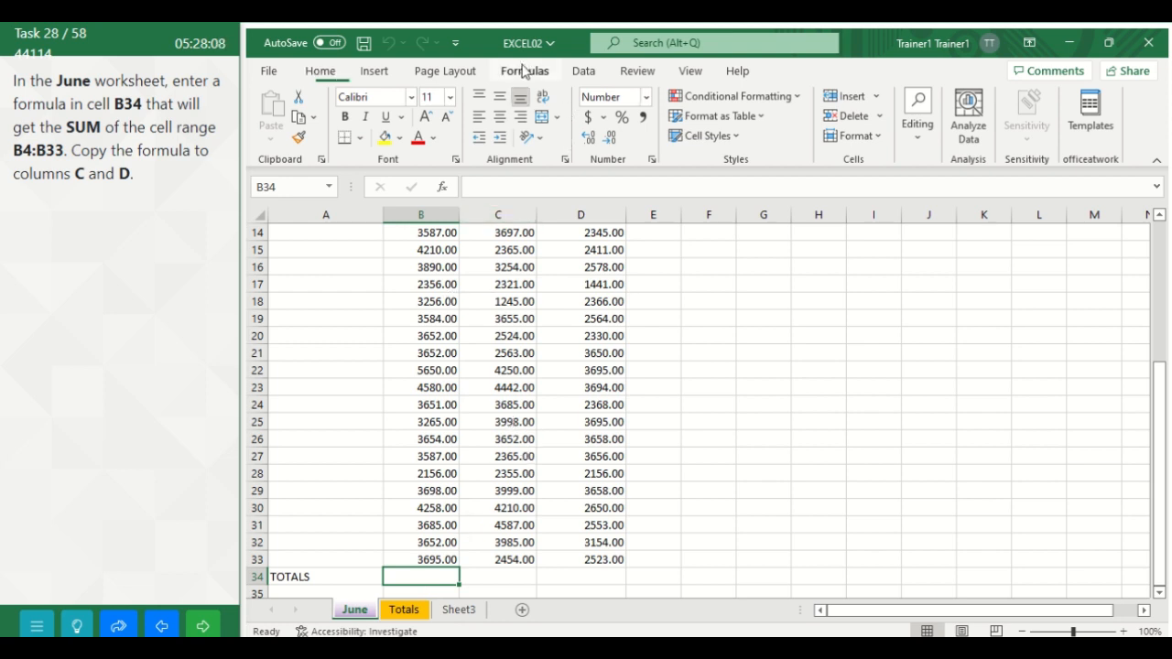
pyautogui.click(524, 70)
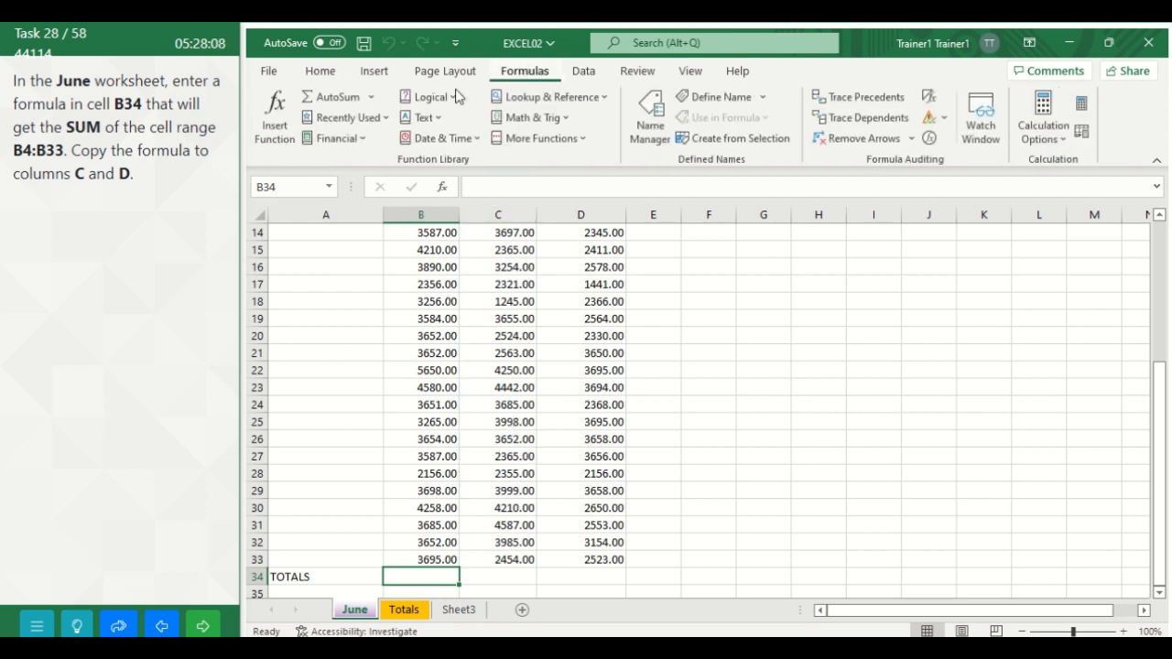
pyautogui.click(283, 134)
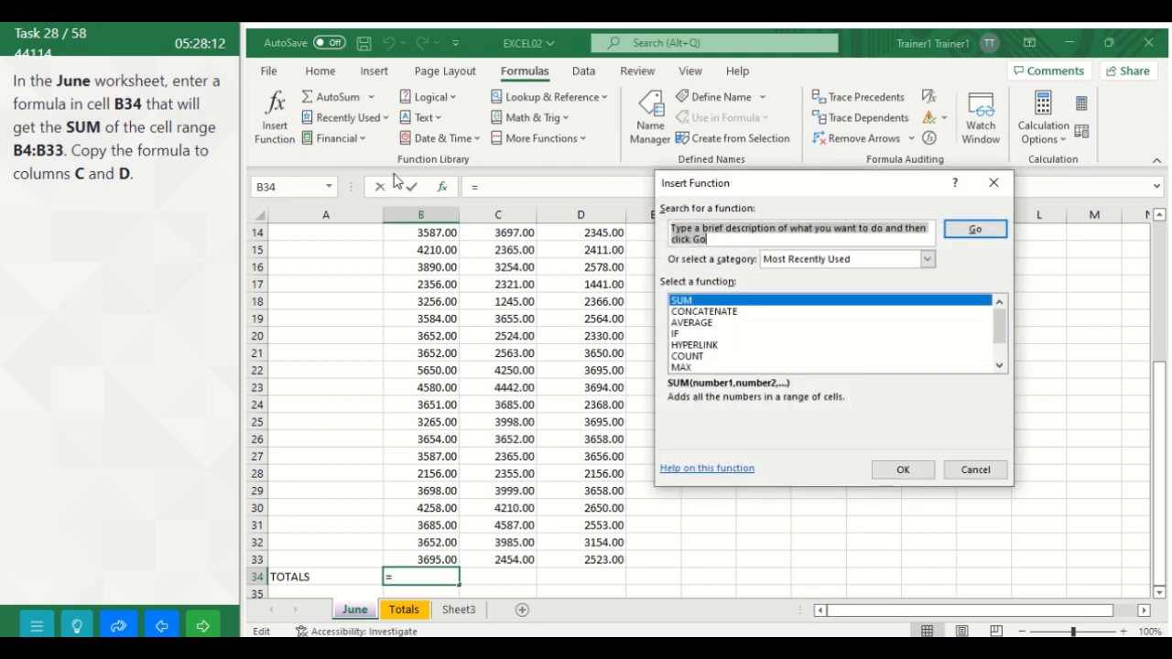
pyautogui.click(705, 306)
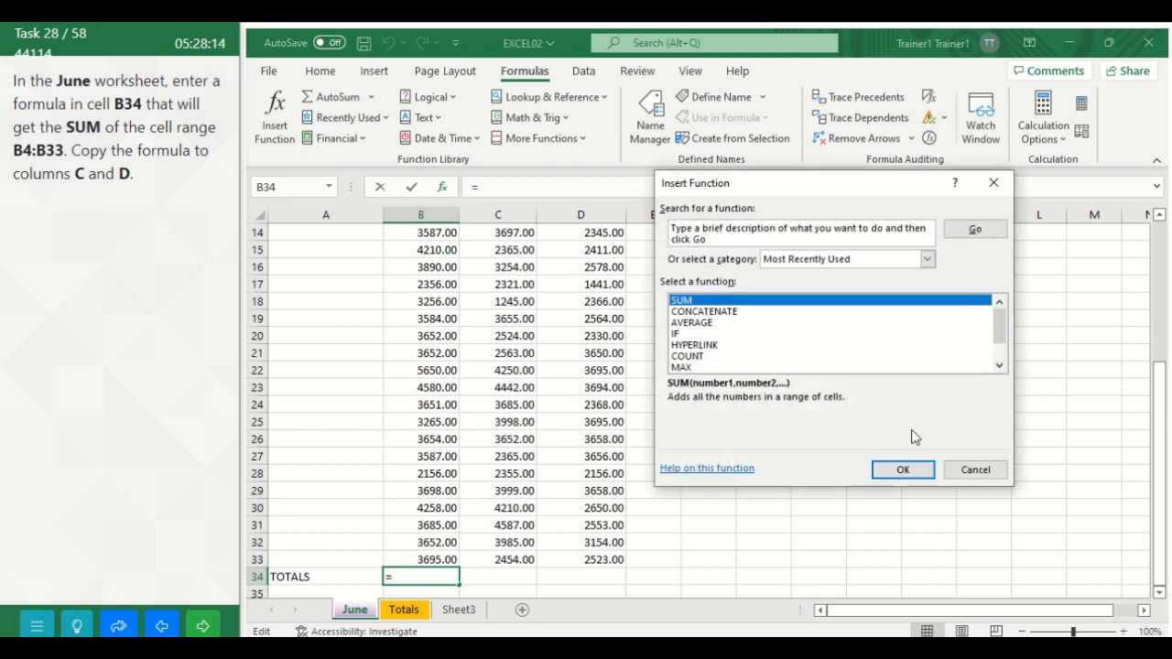
pyautogui.click(912, 470)
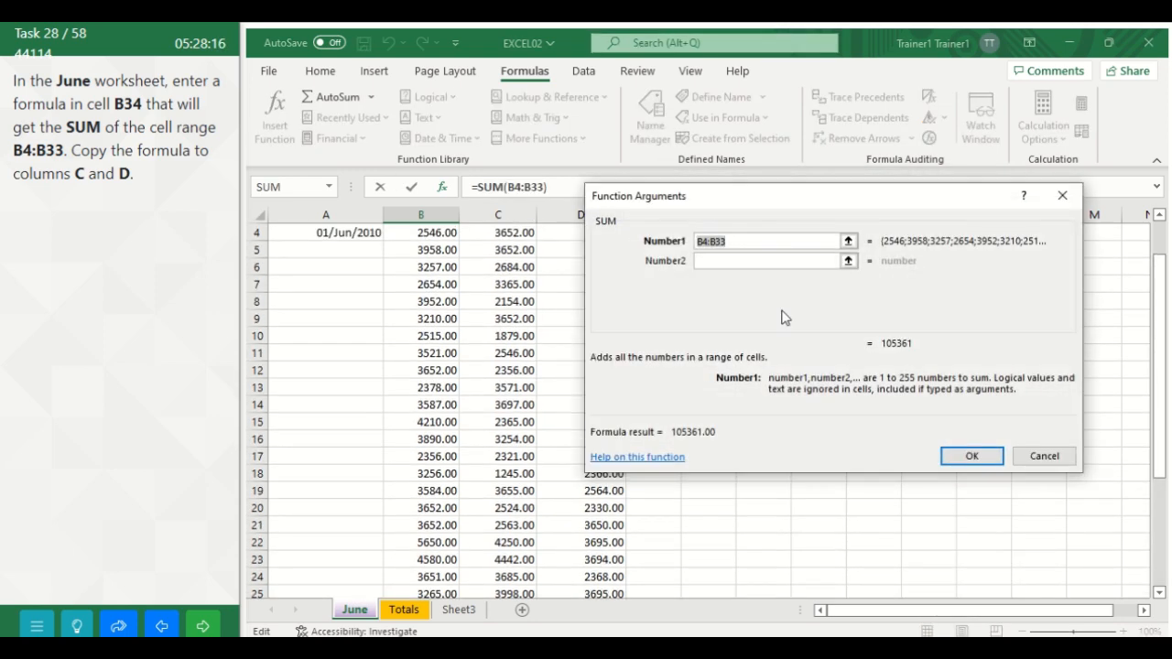
# Step: Set the SUM function's first argument to B4:B33 and insert the formula
pyautogui.press('Delete')
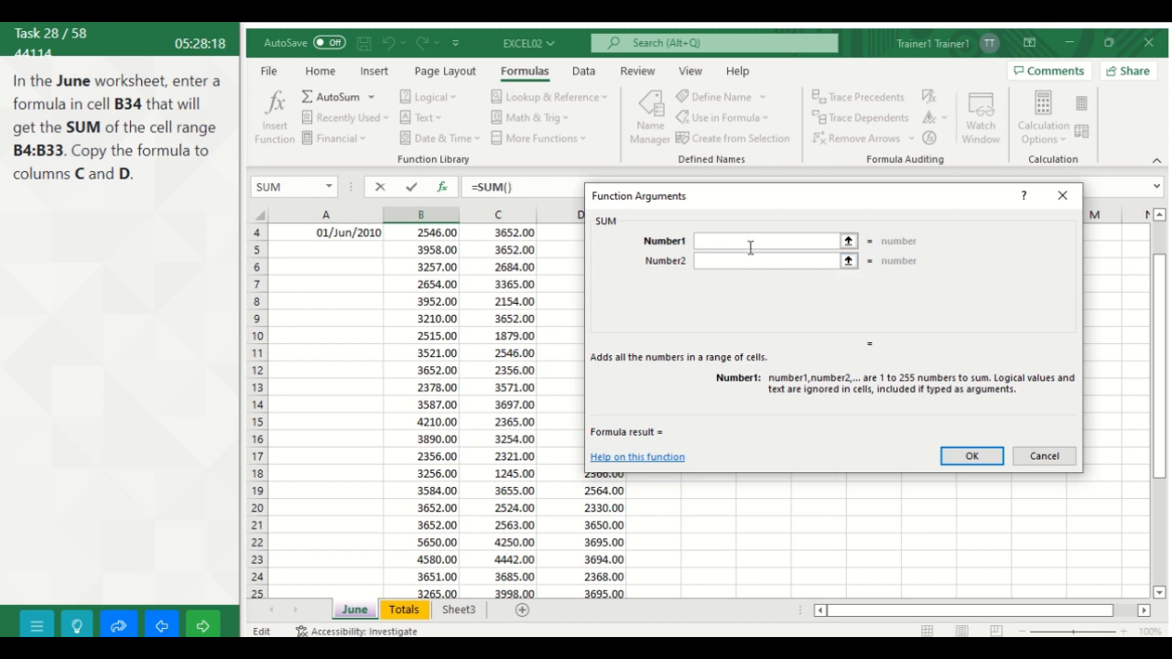
pyautogui.write('B4')
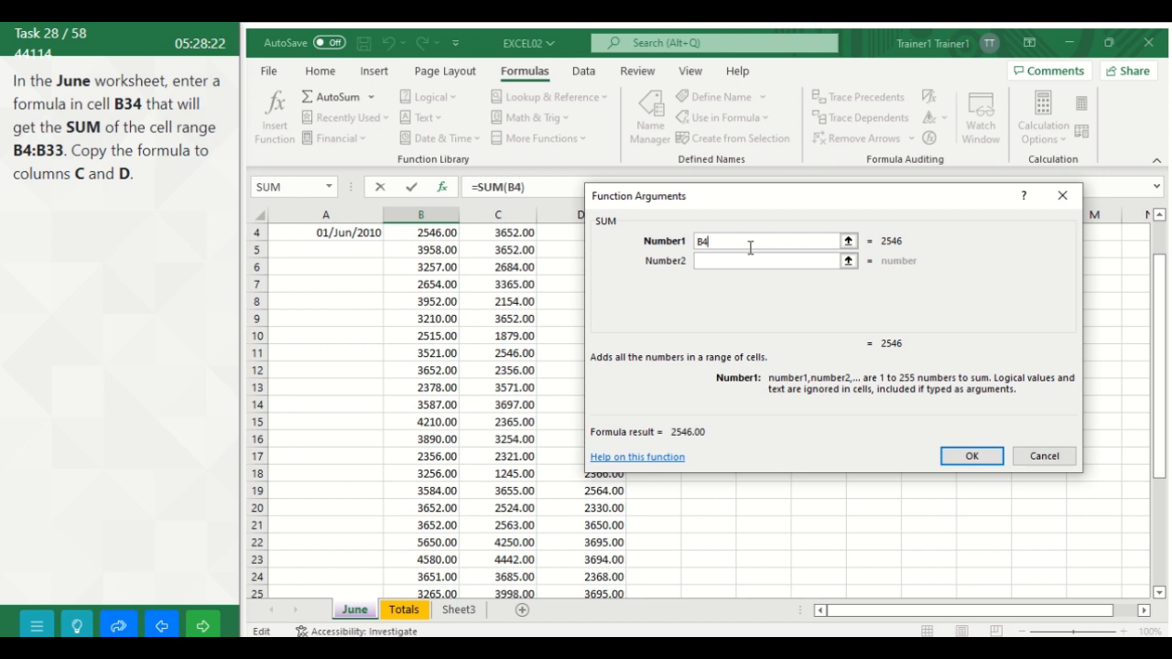
pyautogui.write(':B')
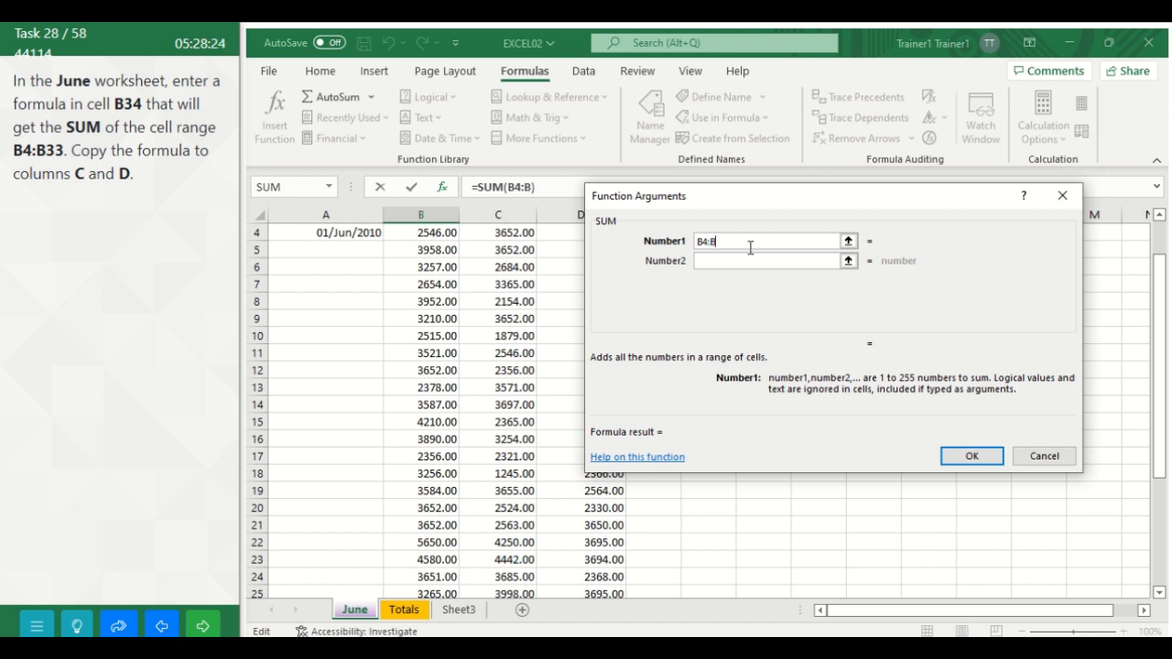
pyautogui.write('33')
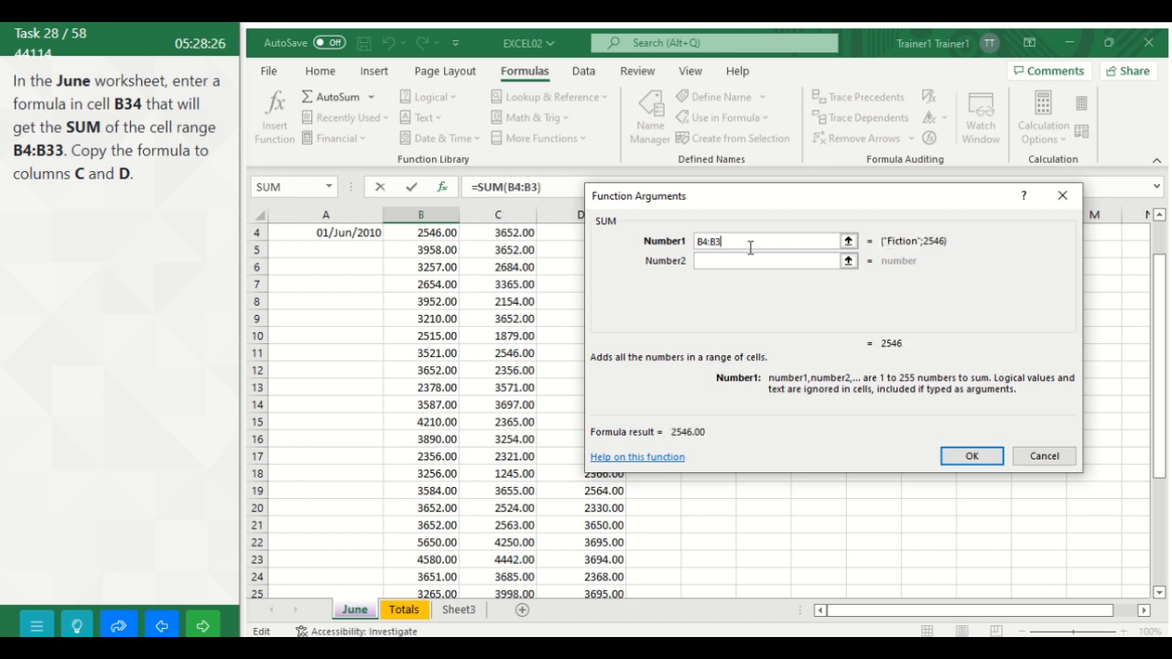
pyautogui.click(973, 457)
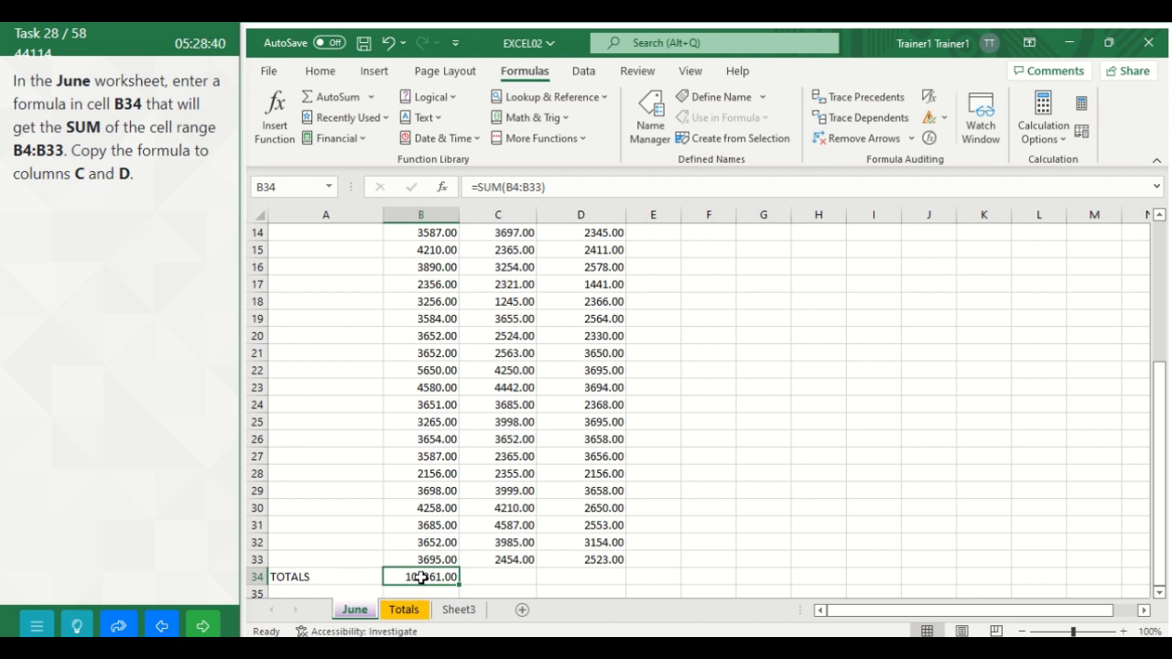
# Step: Fill the SUM formula from B34 to the right into C34 and D34, and advance to the following task
pyautogui.moveTo(421, 575); pyautogui.dragTo(553, 569)
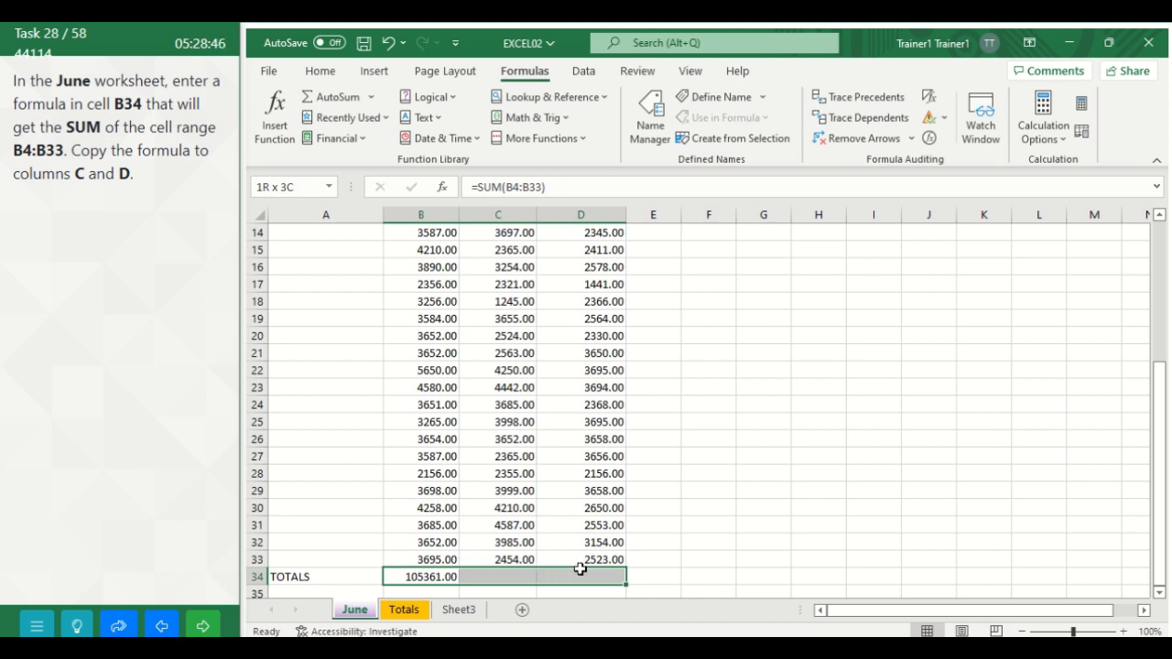
pyautogui.moveTo(581, 568); pyautogui.dragTo(583, 569)
pyautogui.click(269, 71)
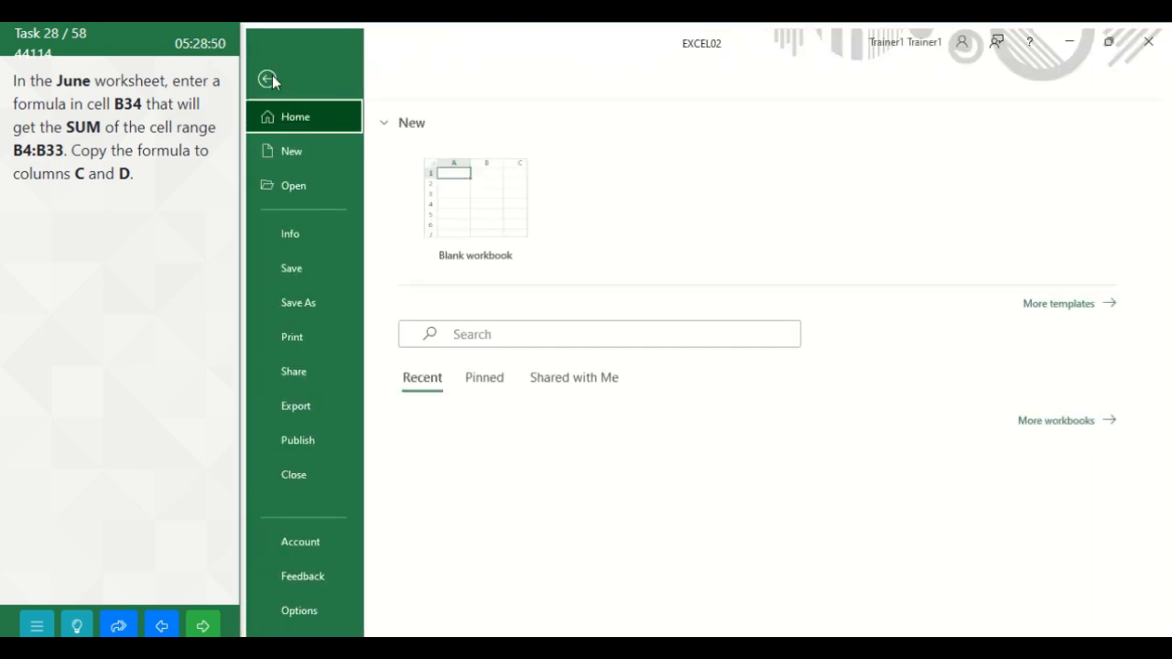
pyautogui.click(272, 76)
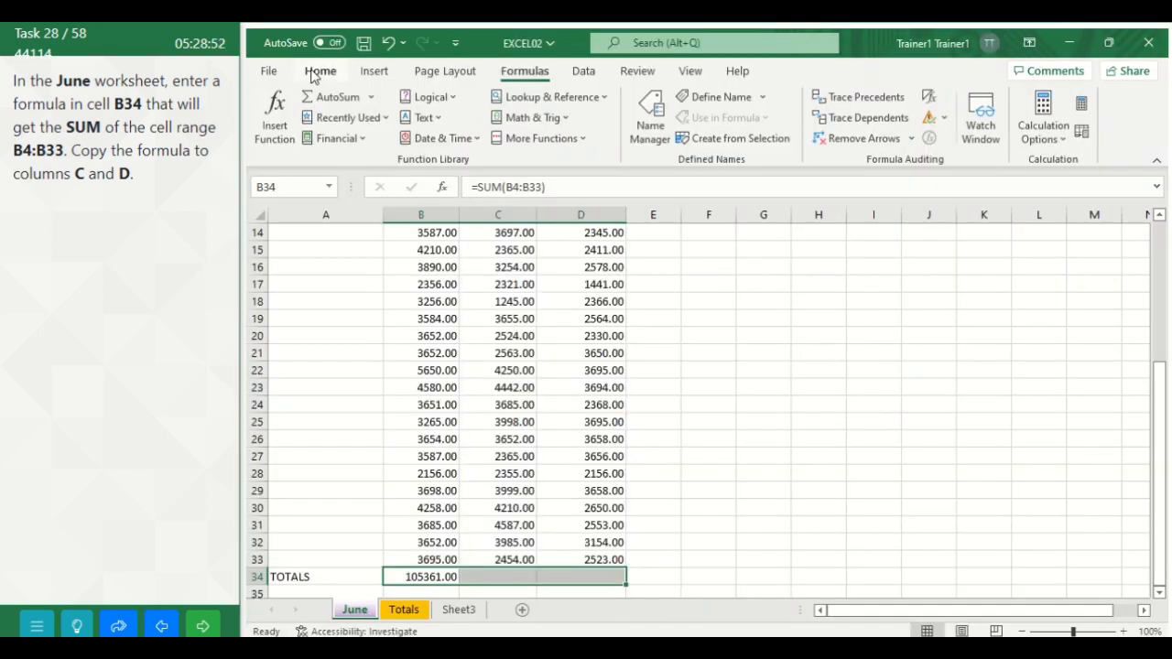
pyautogui.click(319, 75)
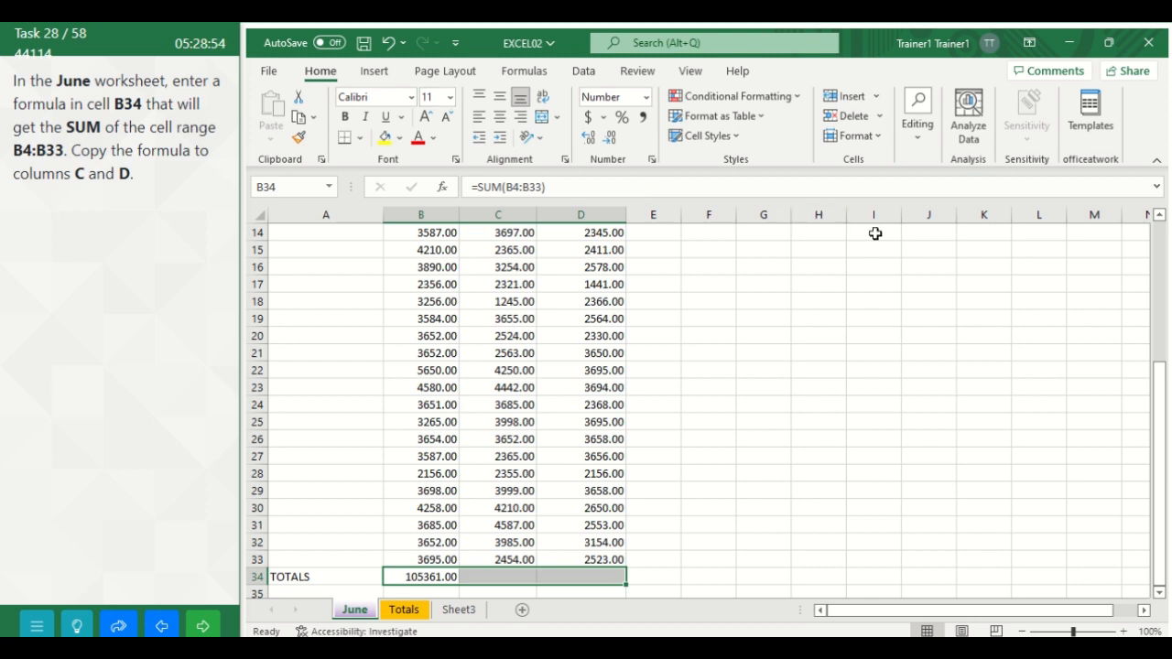
pyautogui.click(915, 143)
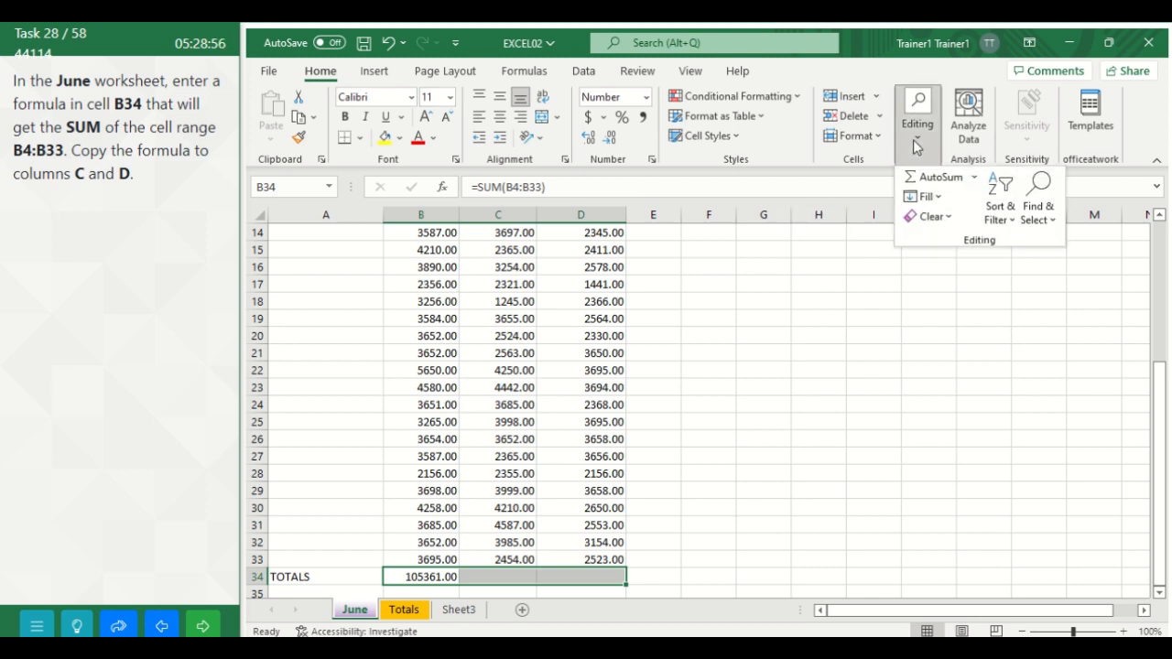
pyautogui.click(943, 199)
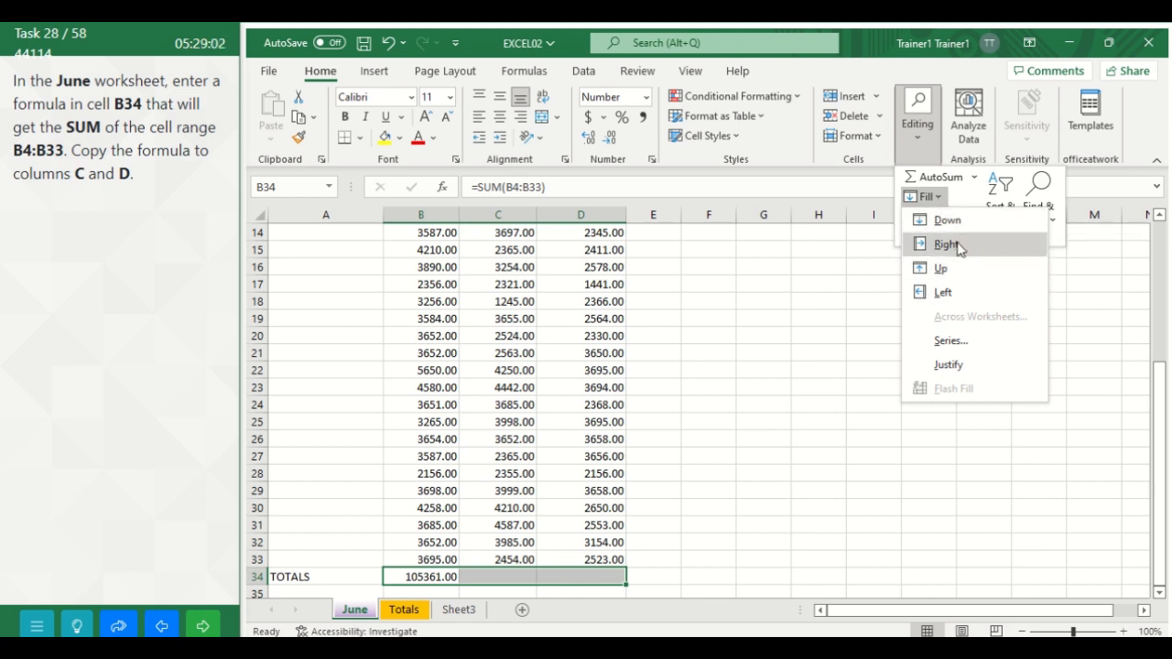
pyautogui.click(947, 244)
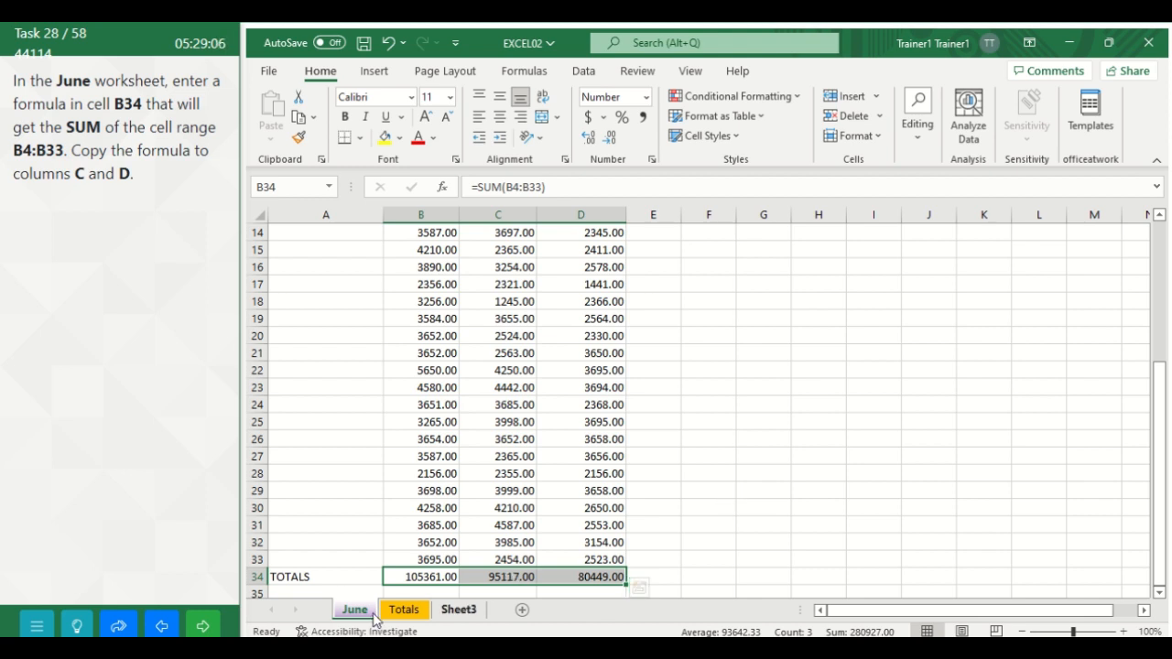
pyautogui.click(203, 628)
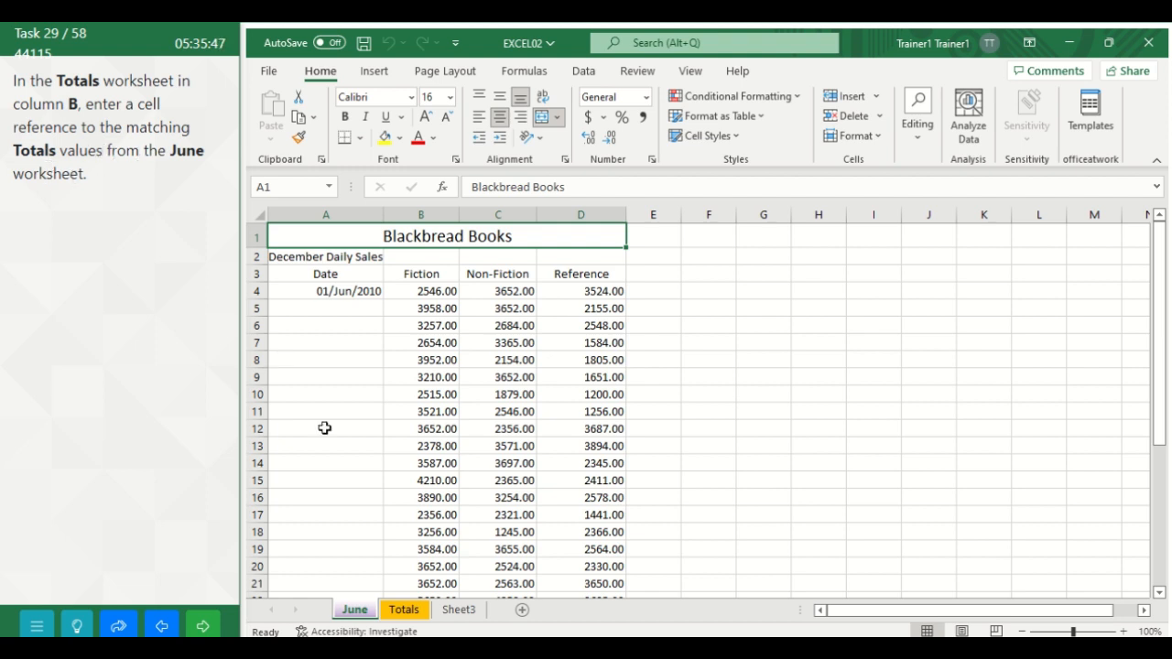
# Step: Enter a reference to the Fiction total, =June!B34, in cell B2 of the Totals worksheet
pyautogui.click(404, 611)
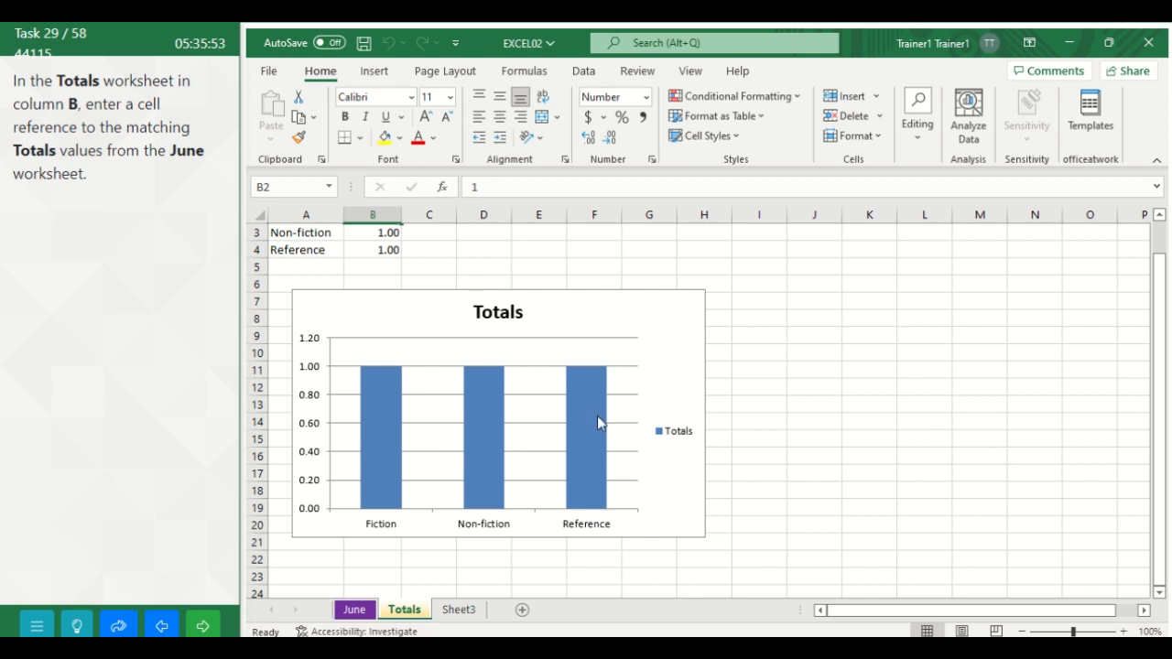
pyautogui.moveTo(1158, 417); pyautogui.dragTo(1146, 339)
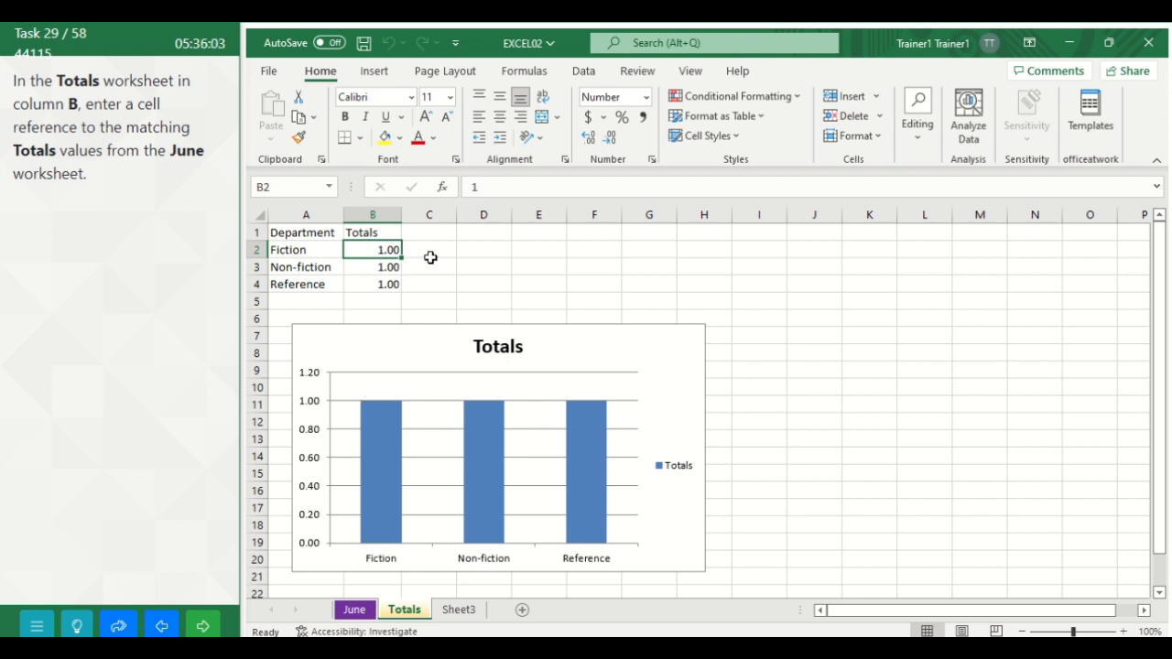
pyautogui.write('=')
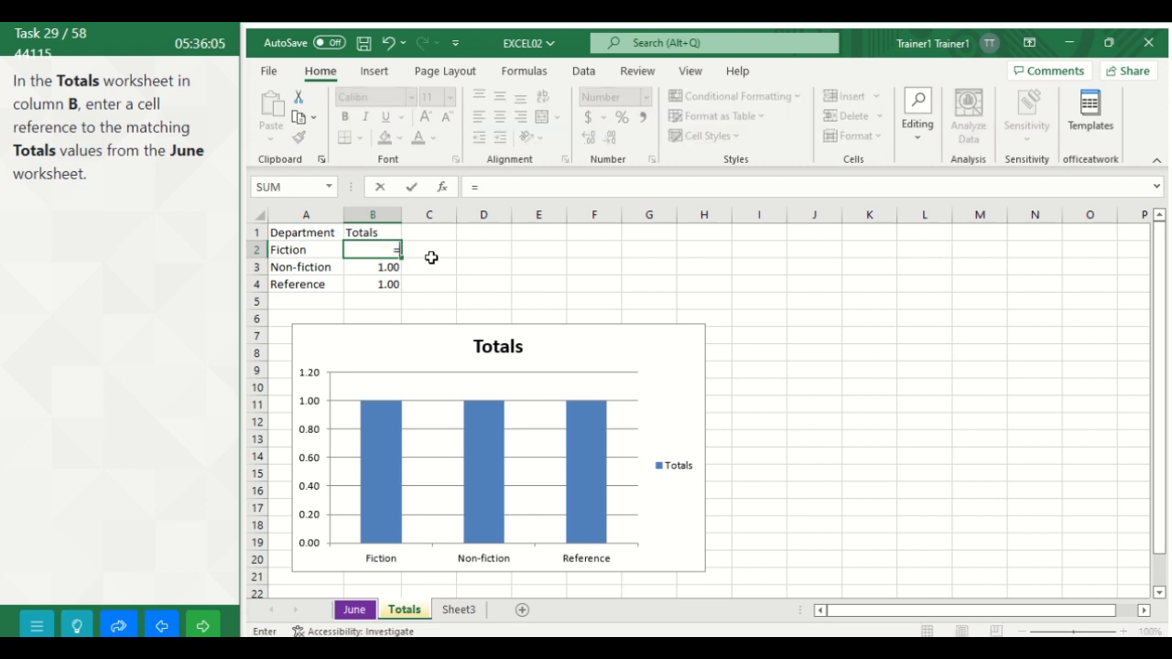
pyautogui.click(355, 611)
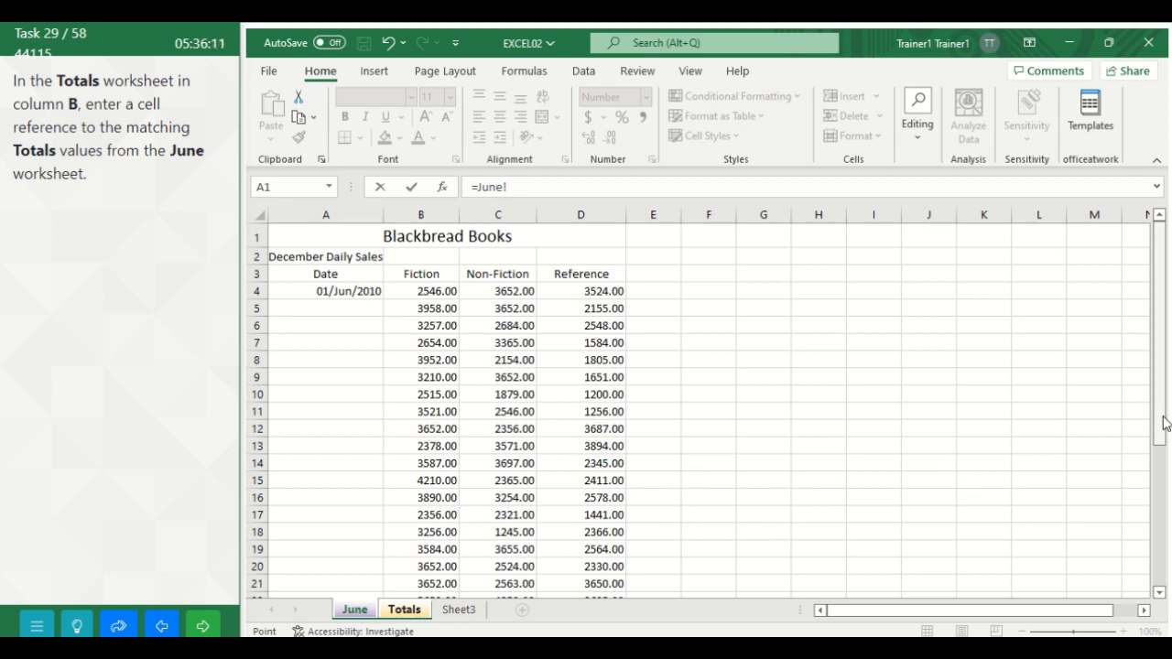
pyautogui.moveTo(1165, 423); pyautogui.dragTo(1162, 433)
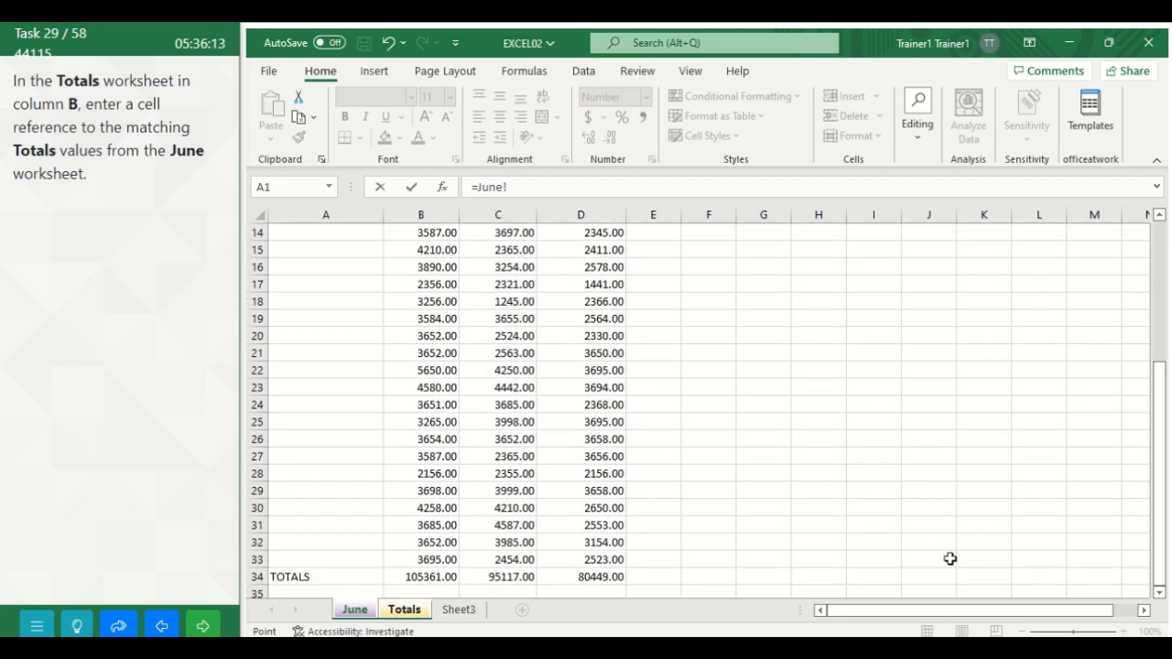
pyautogui.click(428, 579)
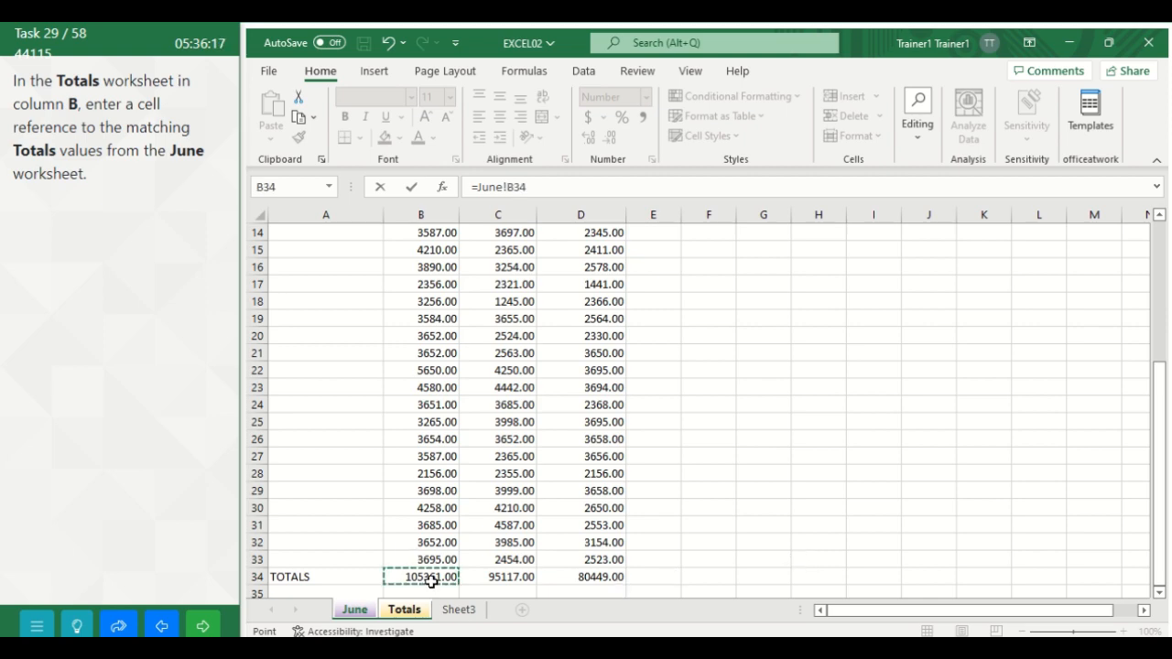
pyautogui.press('Return')
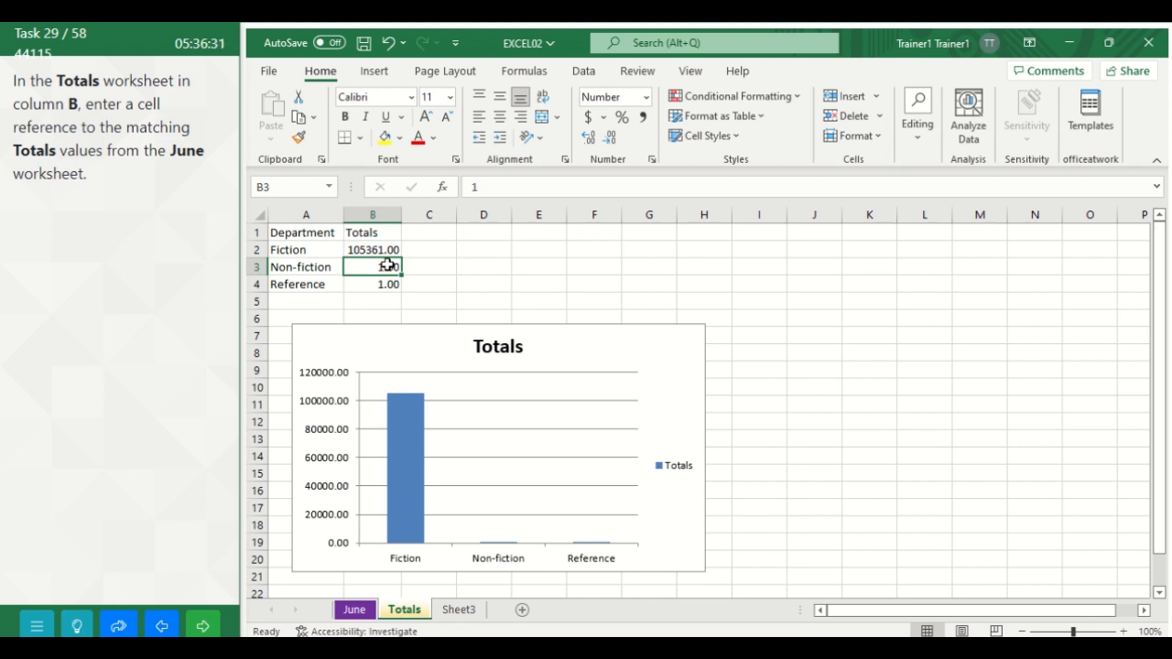
# Step: Enter a reference to the Non-fiction total, =June!C34, in cell B3 of the Totals worksheet
pyautogui.write('=')
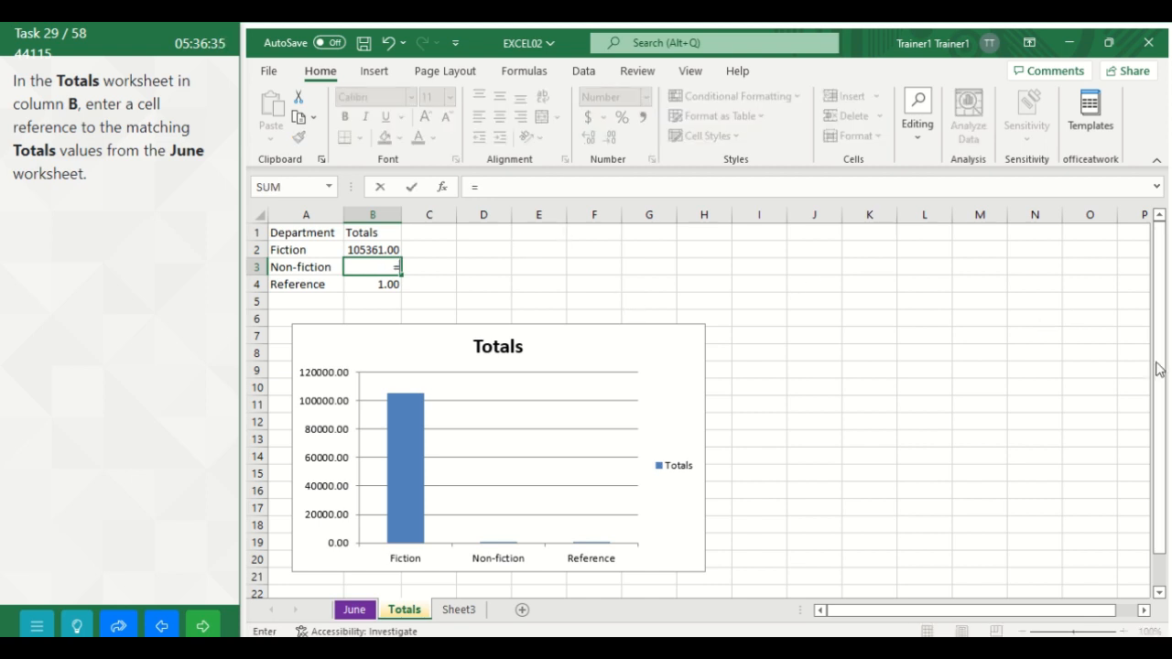
pyautogui.moveTo(1159, 387); pyautogui.dragTo(1159, 395)
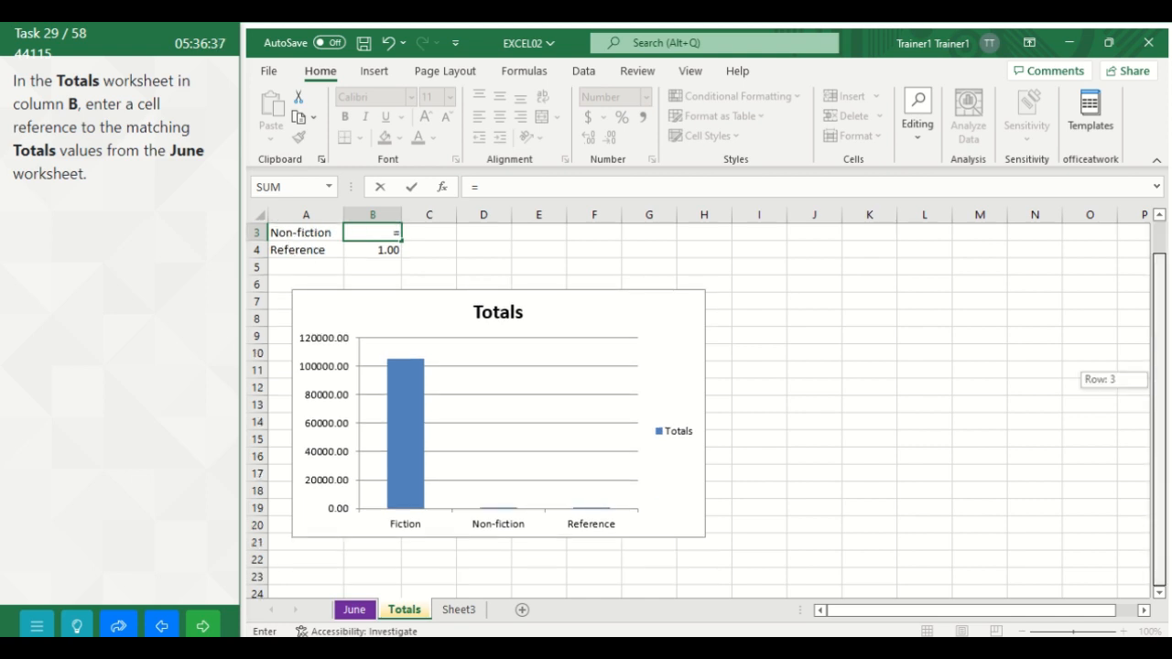
pyautogui.click(358, 615)
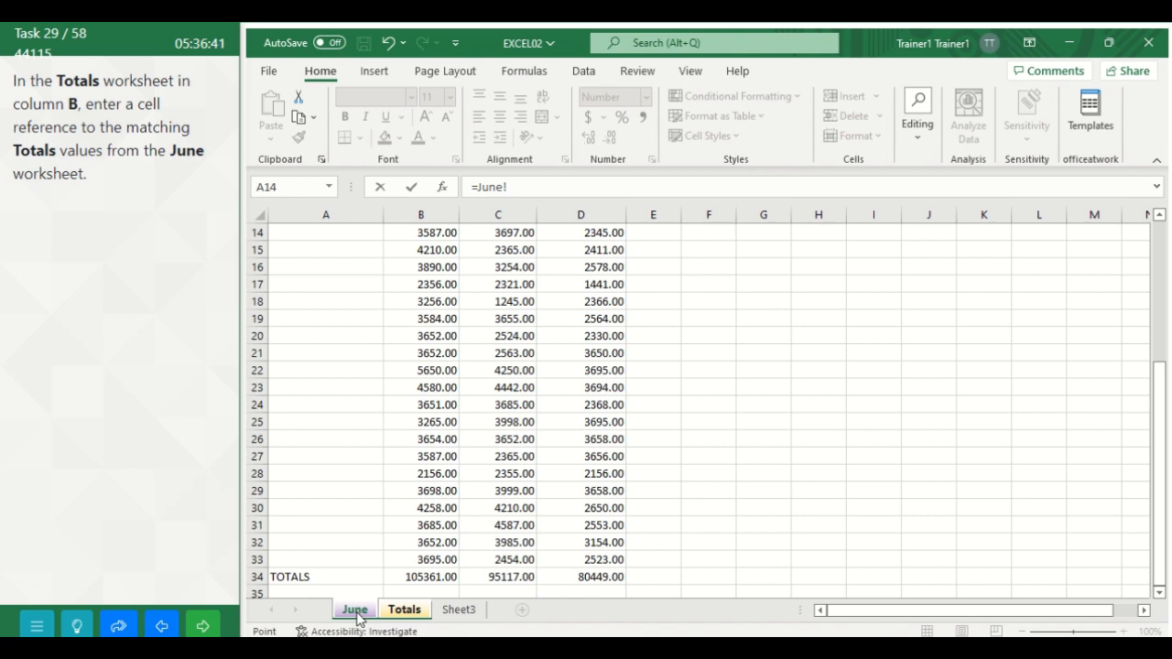
pyautogui.click(517, 579)
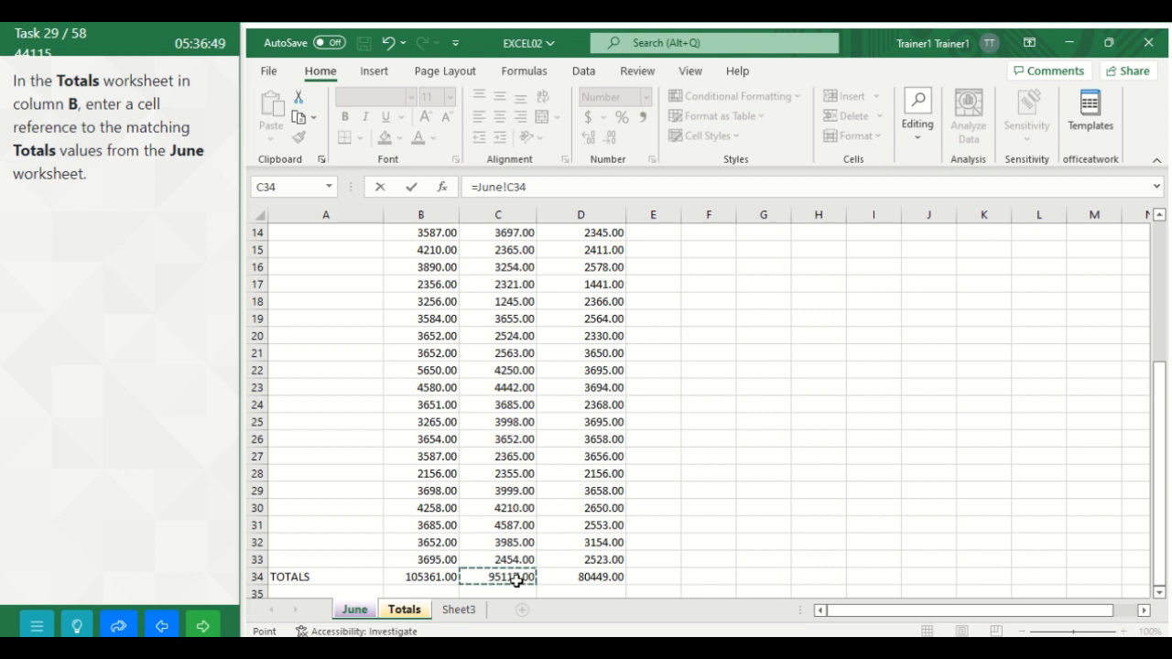
pyautogui.press('Return')
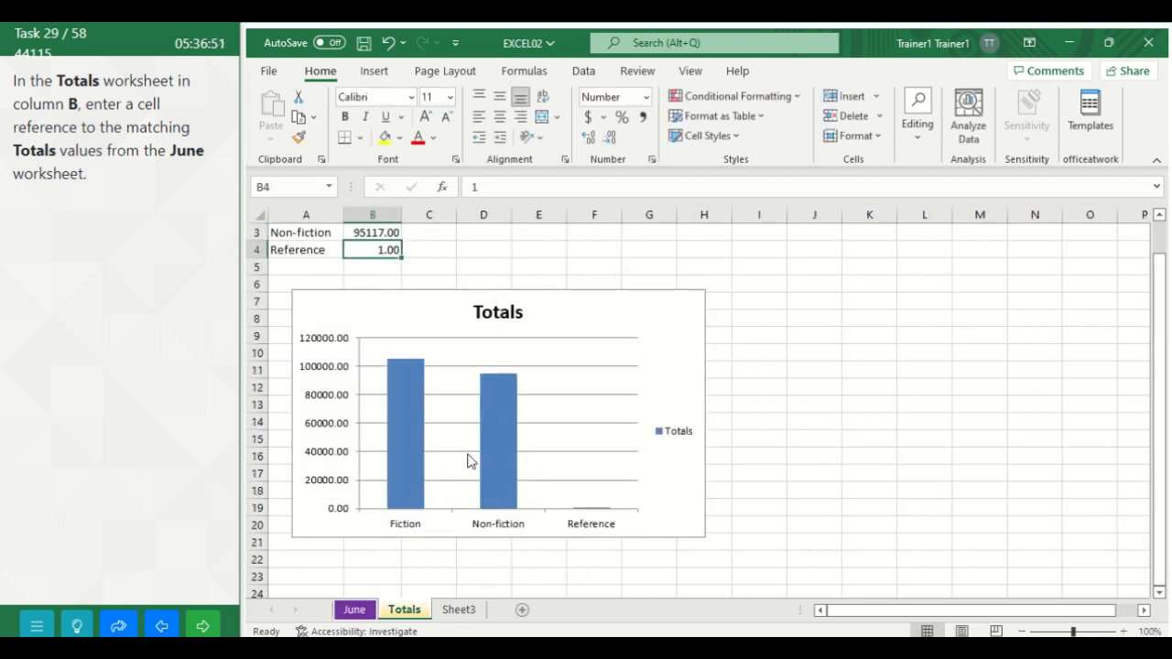
# Step: Enter a reference to the Reference total, =June!D34, in cell B4 of the Totals worksheet and advance to the following task
pyautogui.moveTo(1158, 477); pyautogui.dragTo(1150, 340)
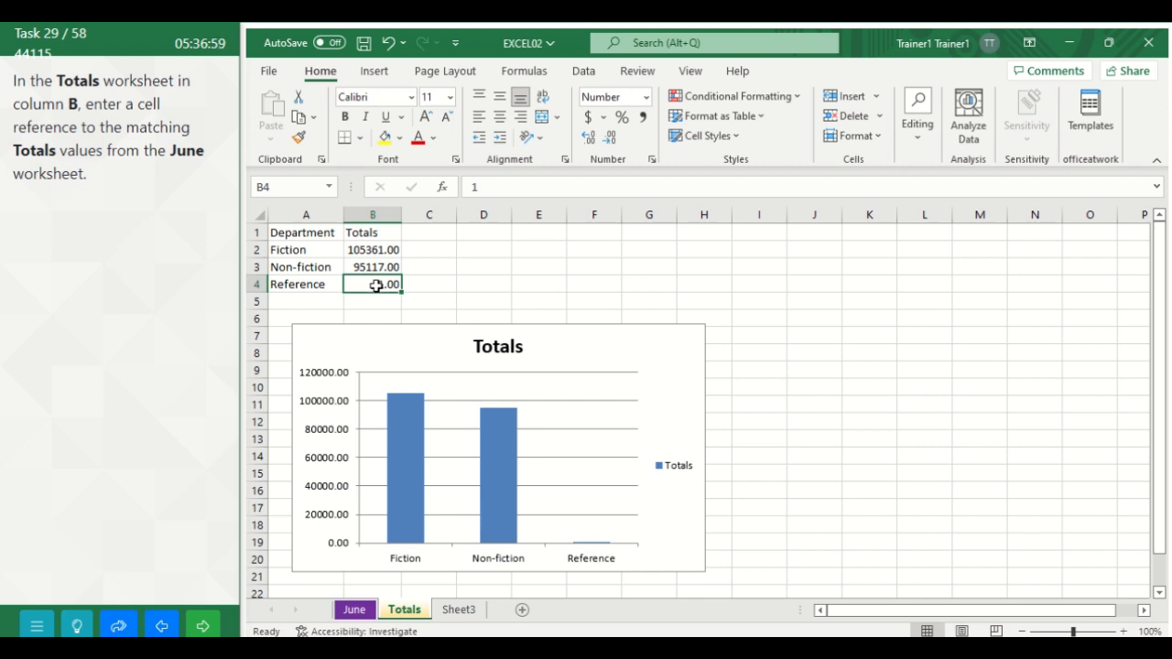
pyautogui.write('=')
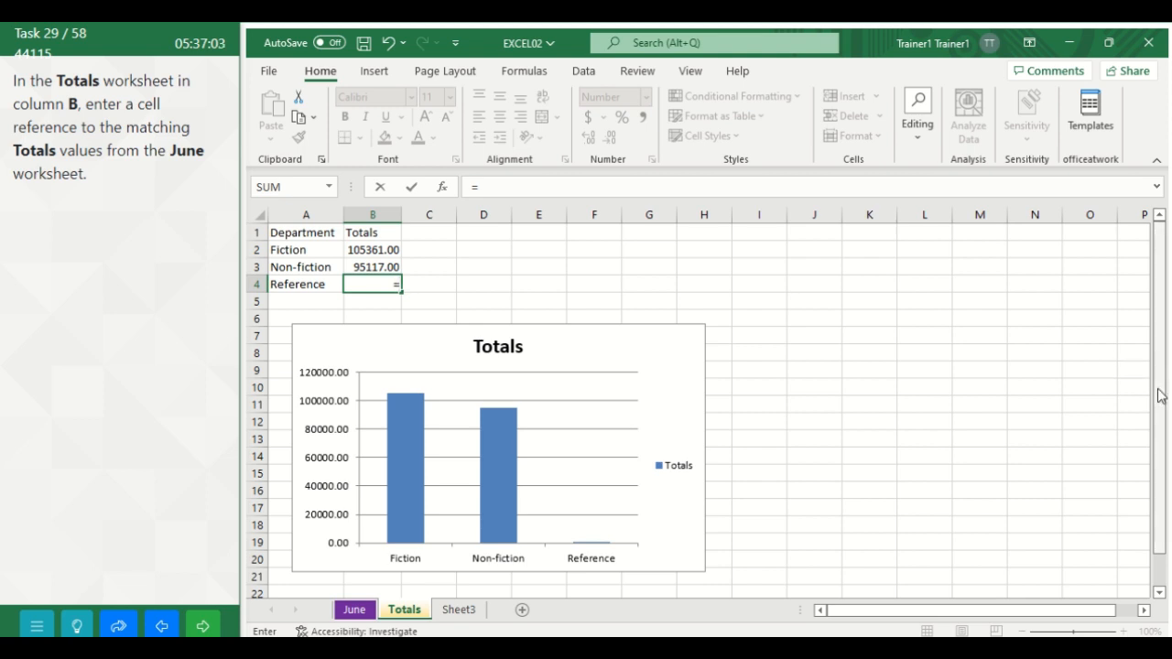
pyautogui.moveTo(1161, 395); pyautogui.dragTo(1160, 404)
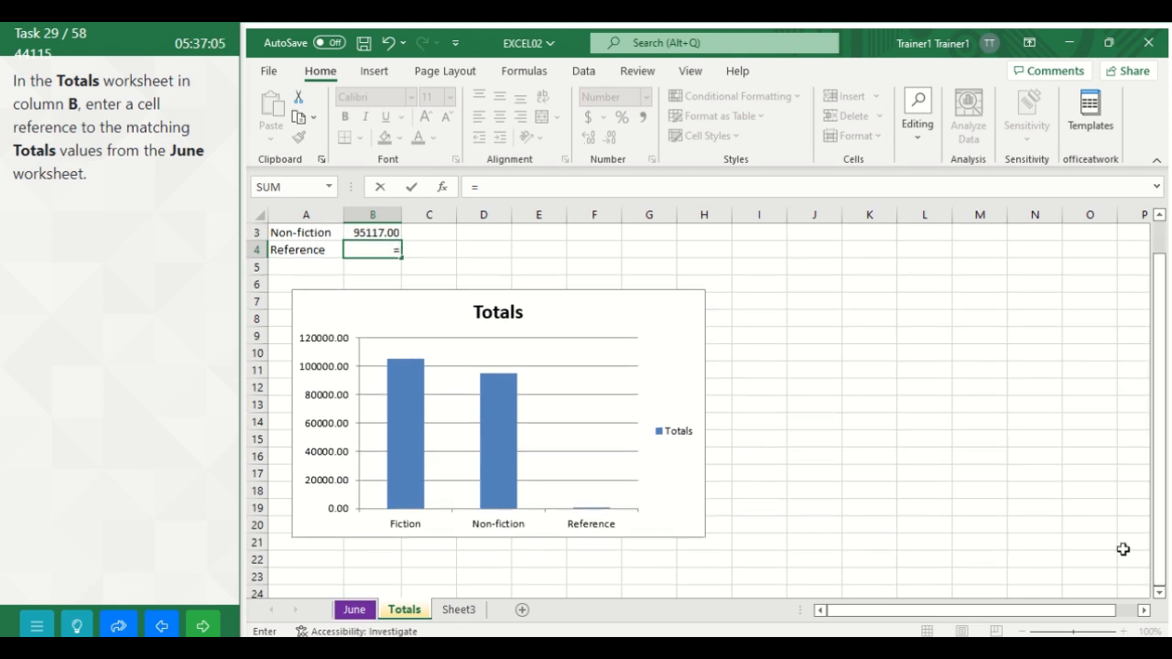
pyautogui.click(357, 613)
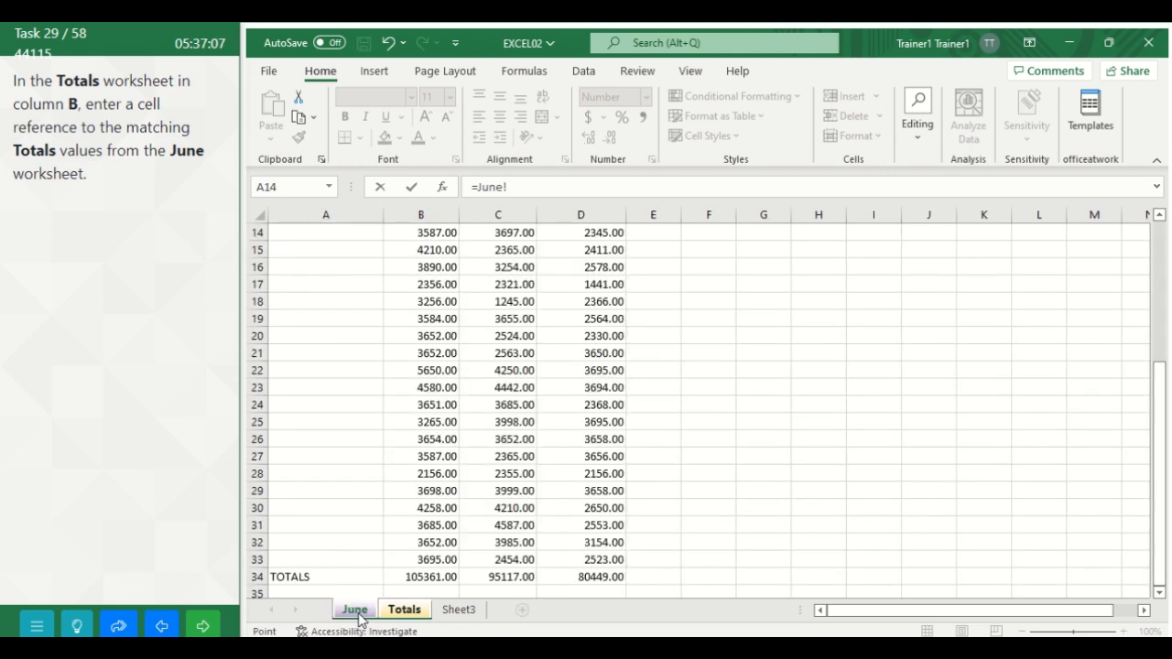
pyautogui.click(596, 578)
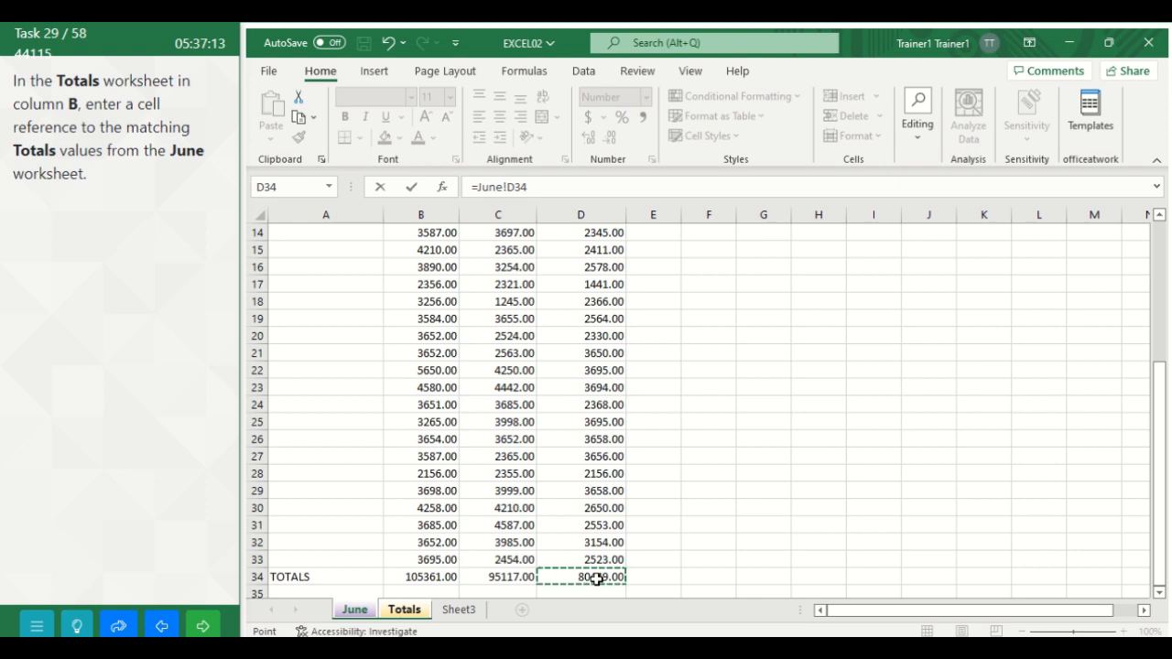
pyautogui.press('Return')
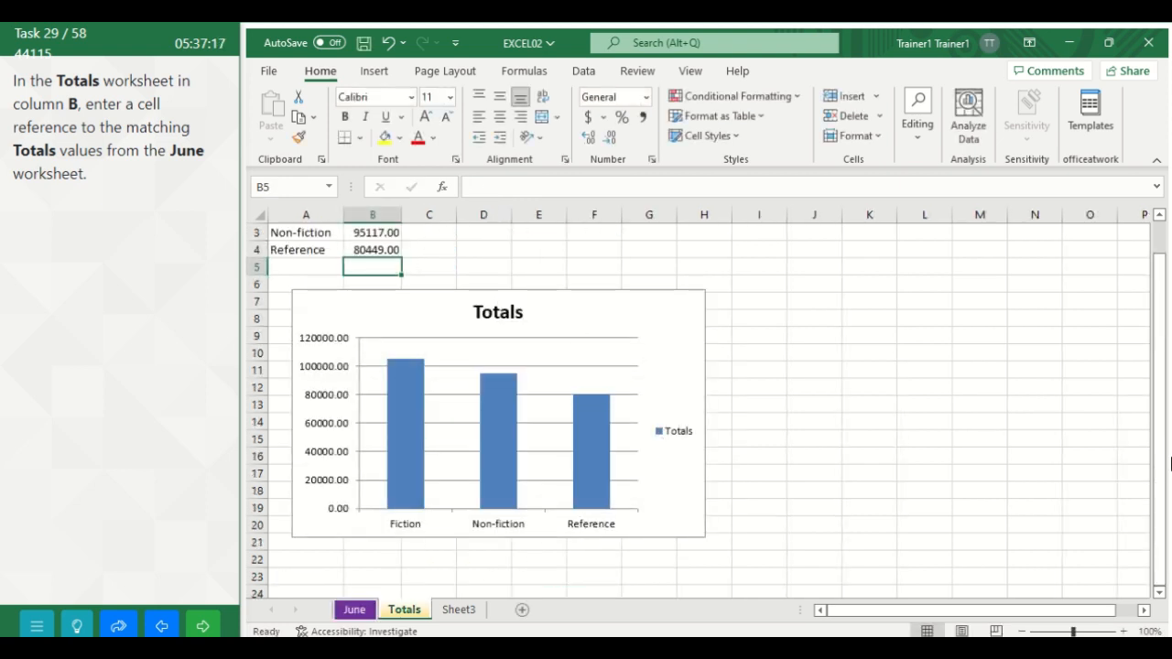
pyautogui.moveTo(1163, 465); pyautogui.dragTo(1161, 384)
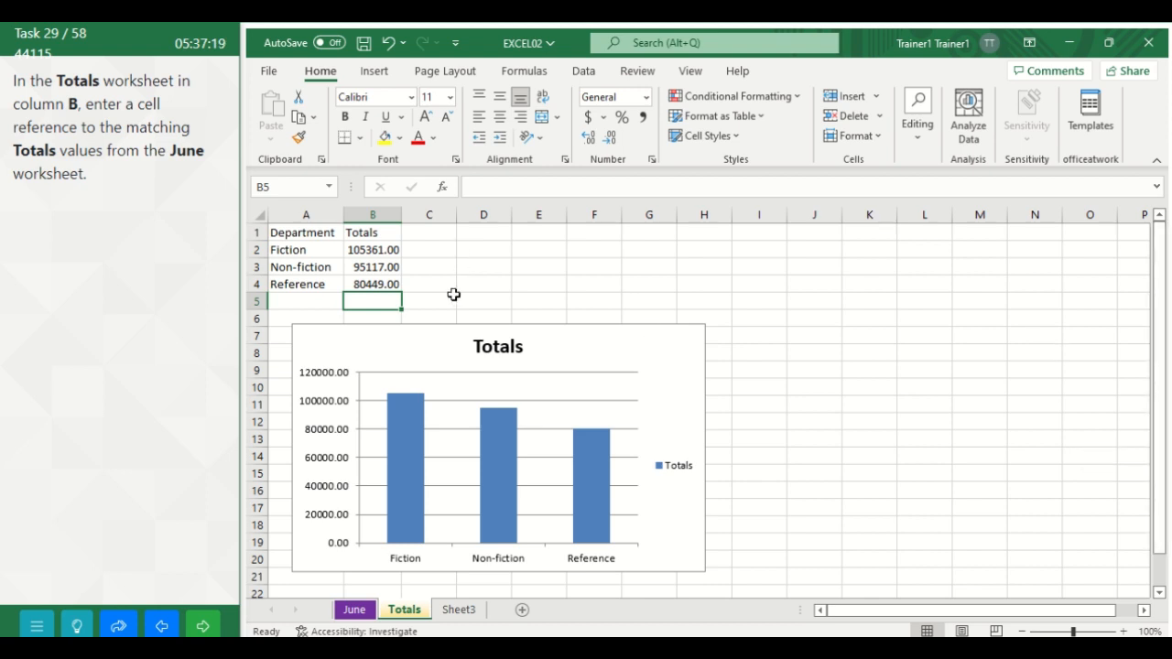
pyautogui.click(204, 627)
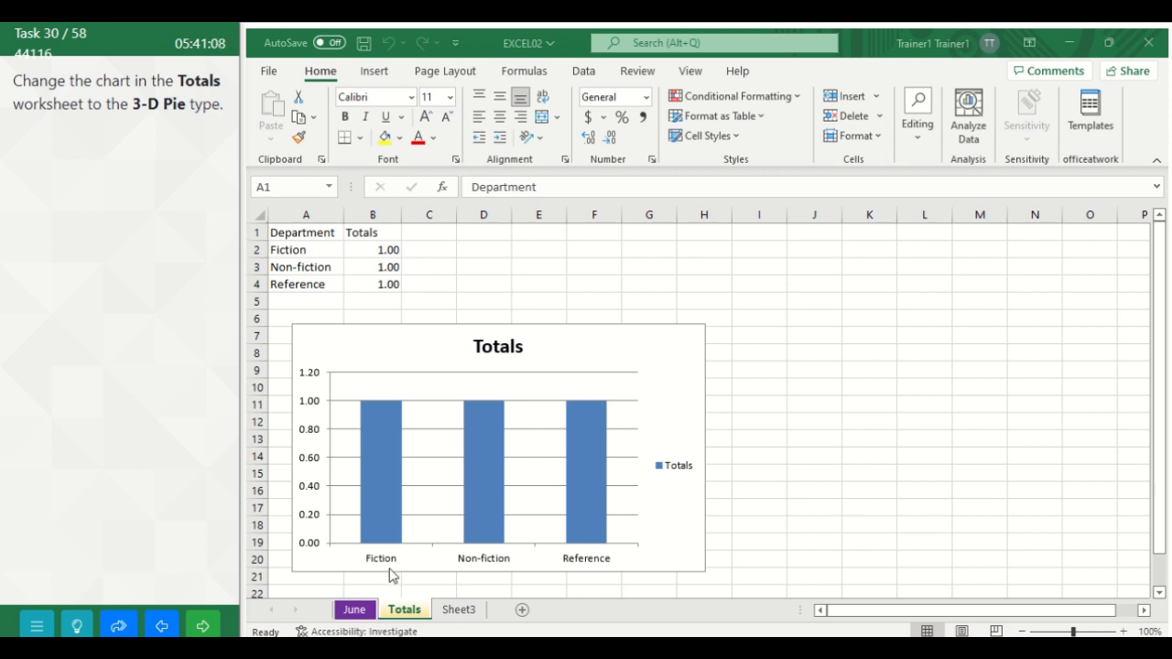
# Step: Change the Totals worksheet's column chart to the 3-D Pie type and advance to the following task
pyautogui.click(400, 612)
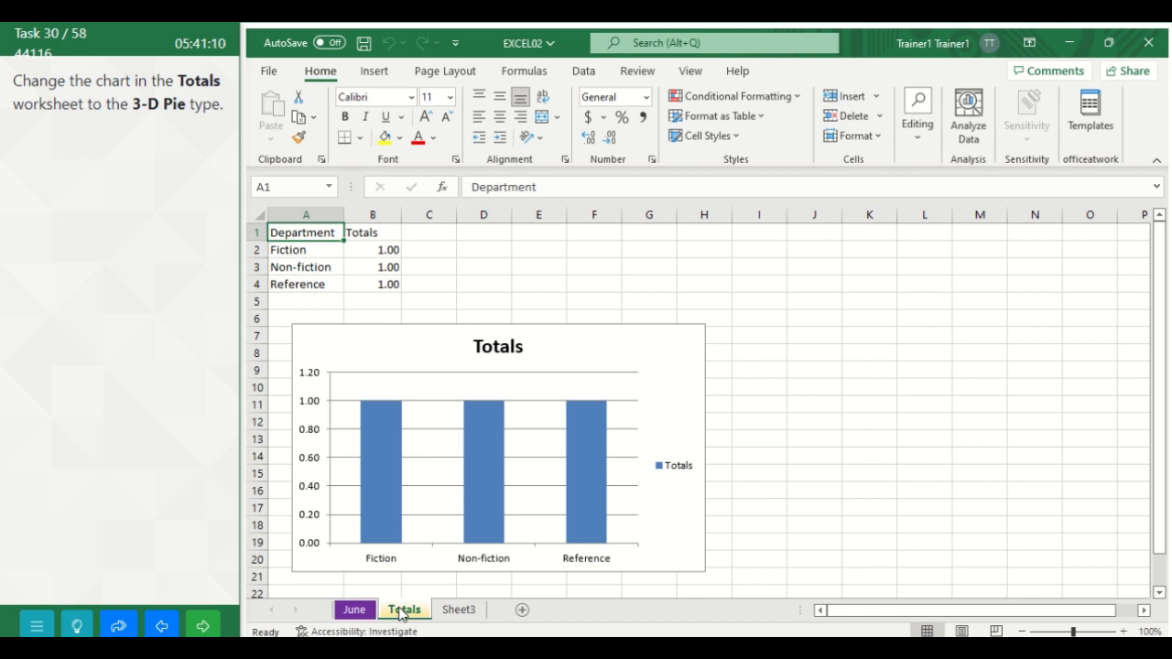
pyautogui.click(399, 333)
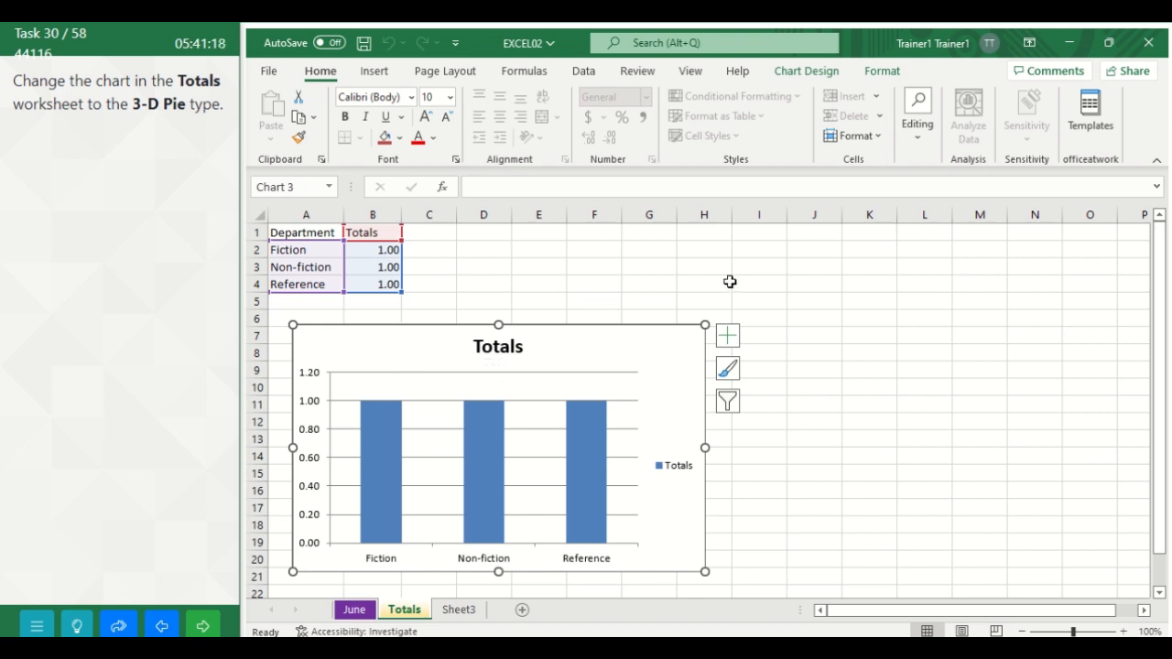
pyautogui.click(810, 73)
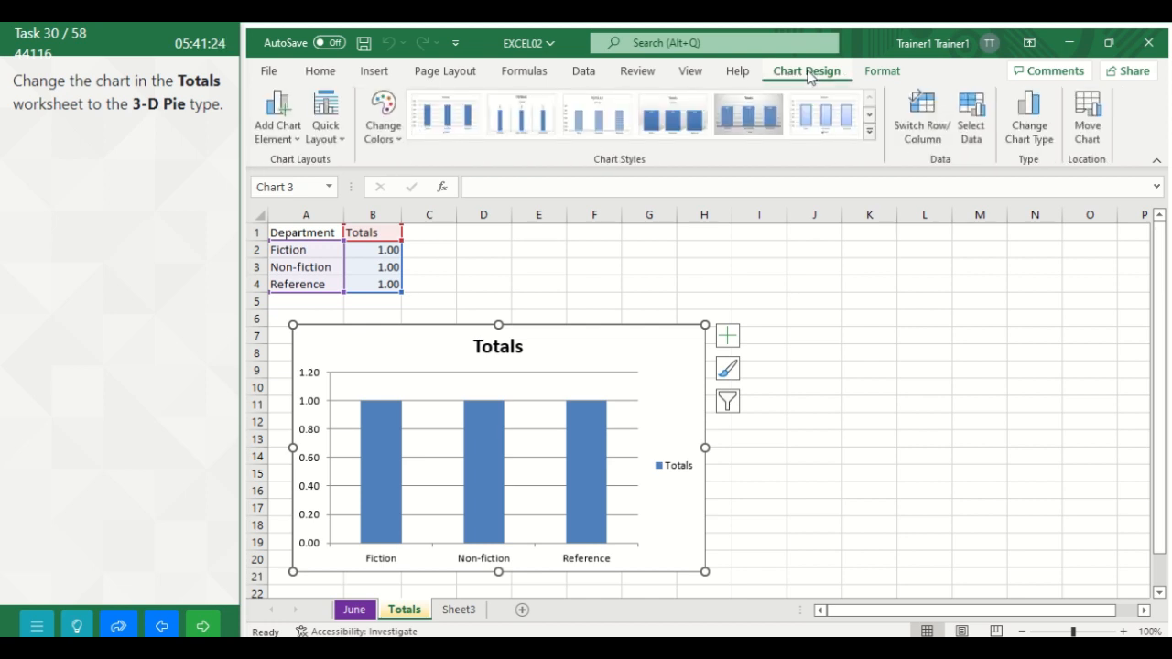
pyautogui.click(1031, 128)
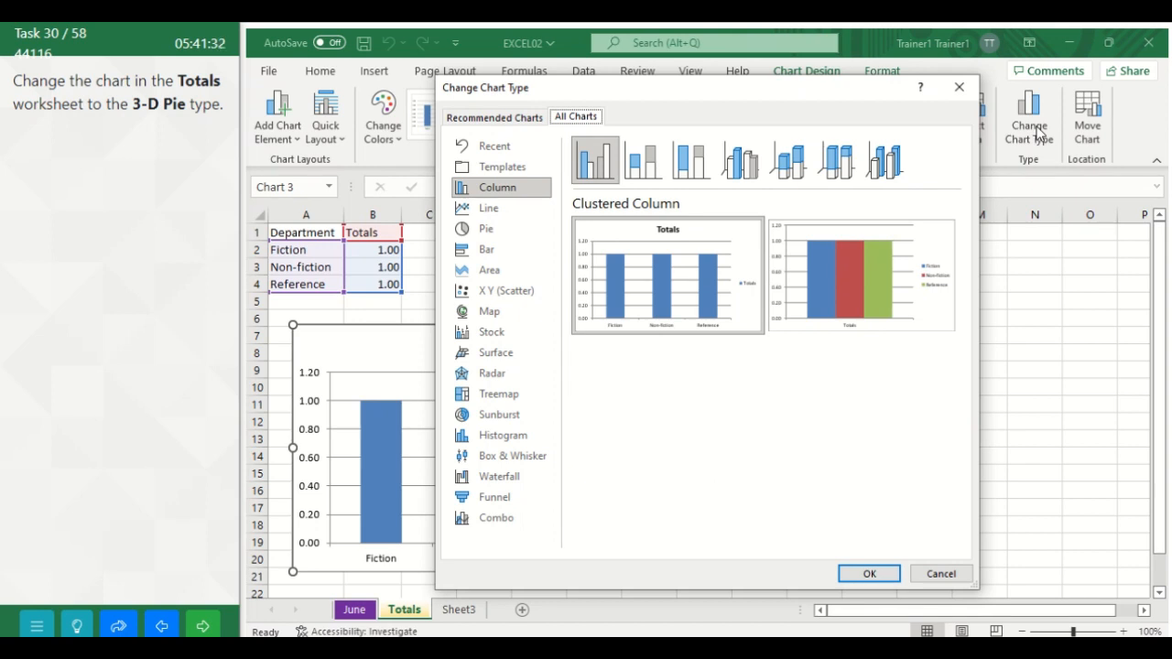
pyautogui.click(484, 231)
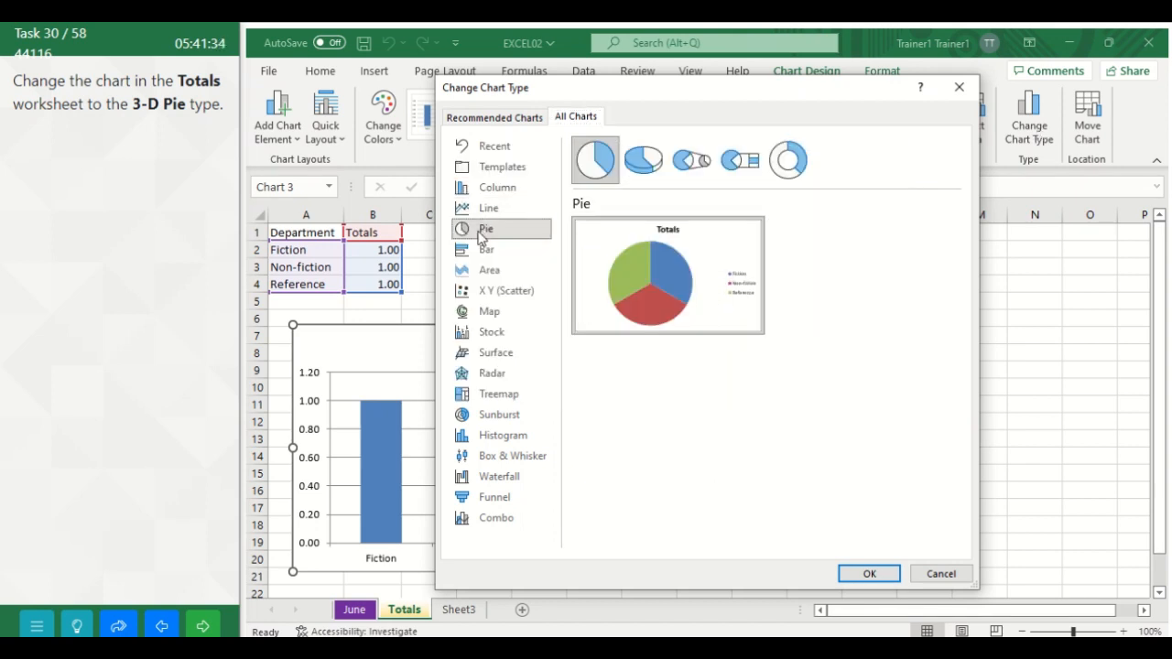
pyautogui.click(643, 161)
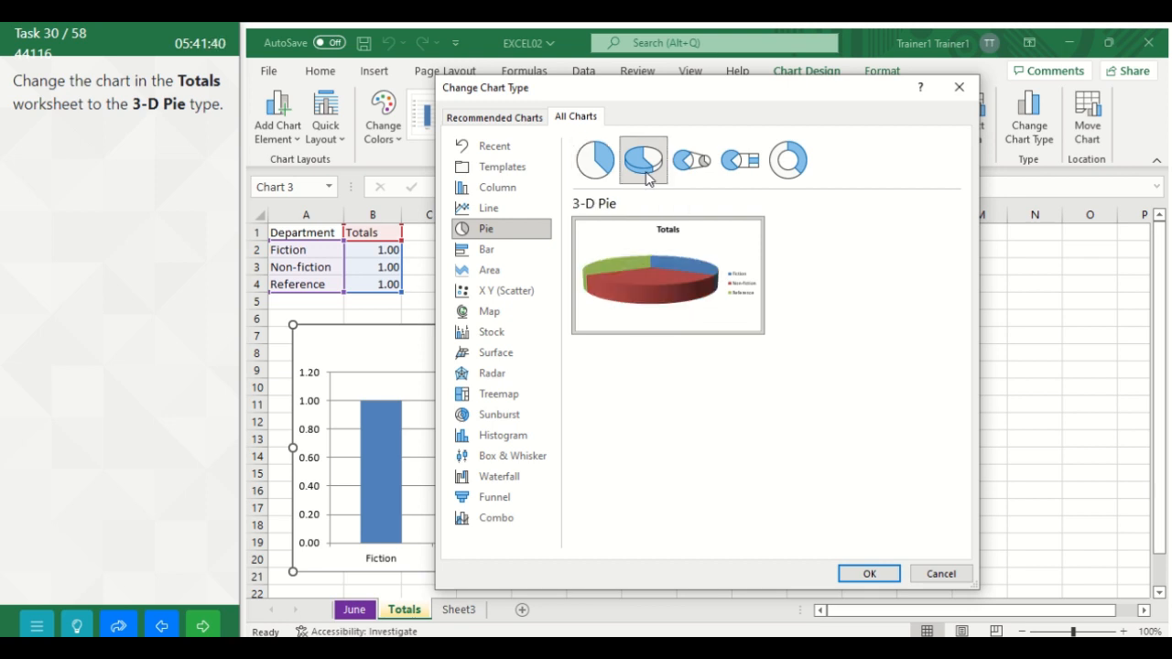
pyautogui.click(870, 574)
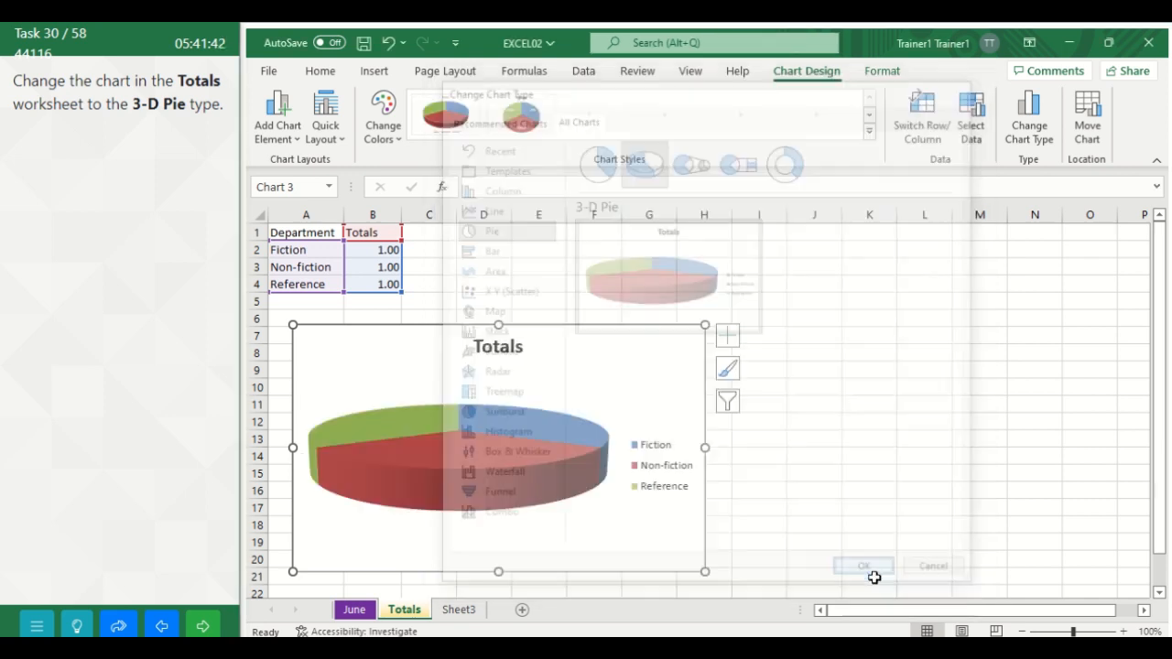
pyautogui.click(840, 508)
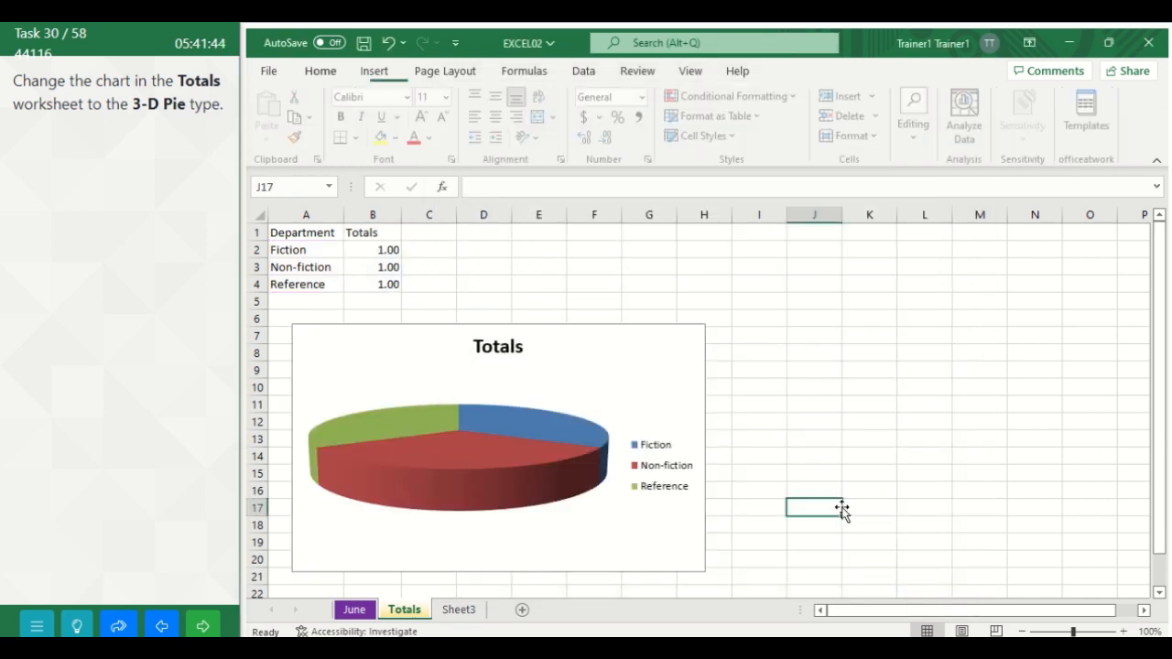
pyautogui.click(206, 628)
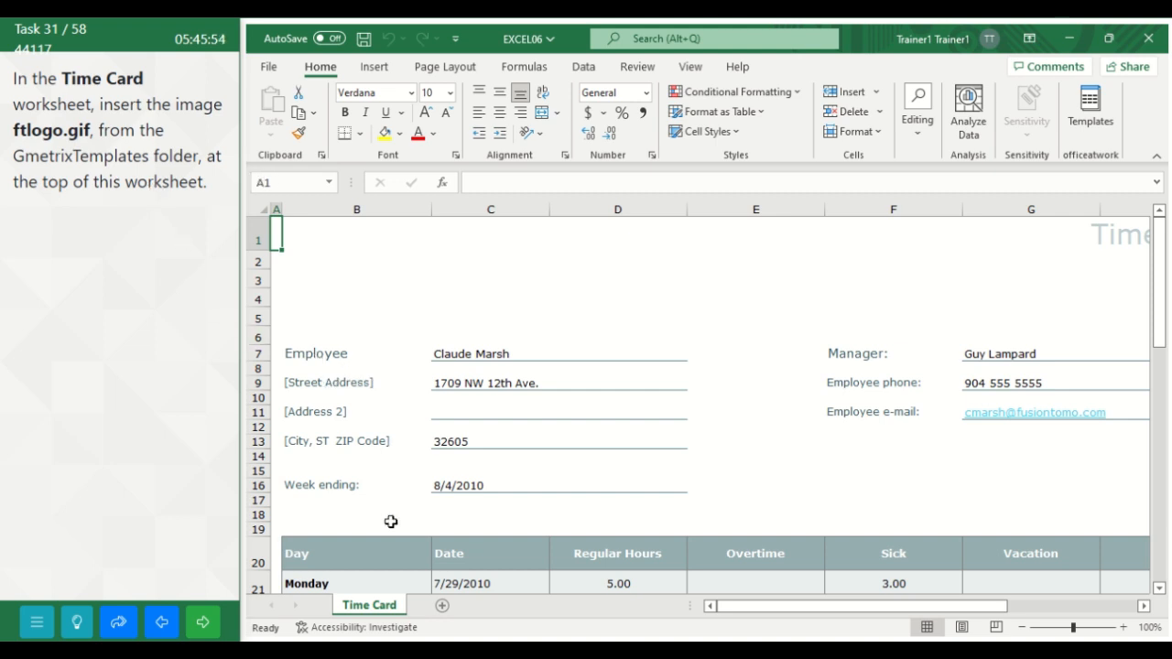
# Step: Insert the picture ftlogo from the GMetrixTemplates folder in Documents at cell B1 of the Time Card worksheet, and advance to the following task
pyautogui.click(455, 261)
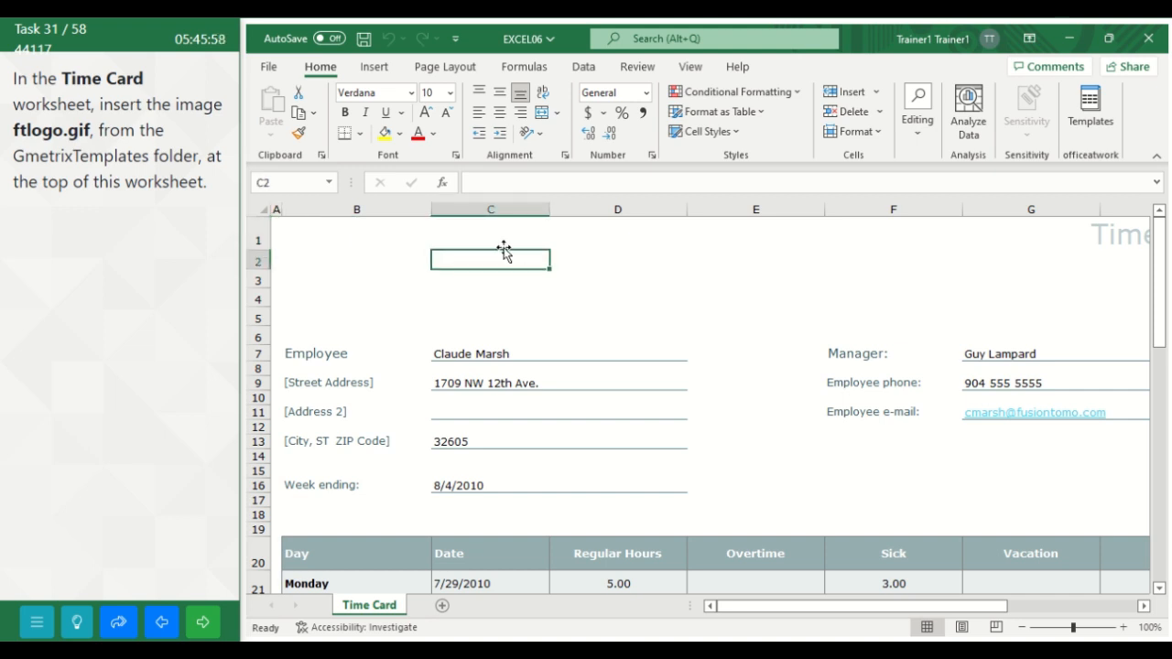
pyautogui.click(420, 236)
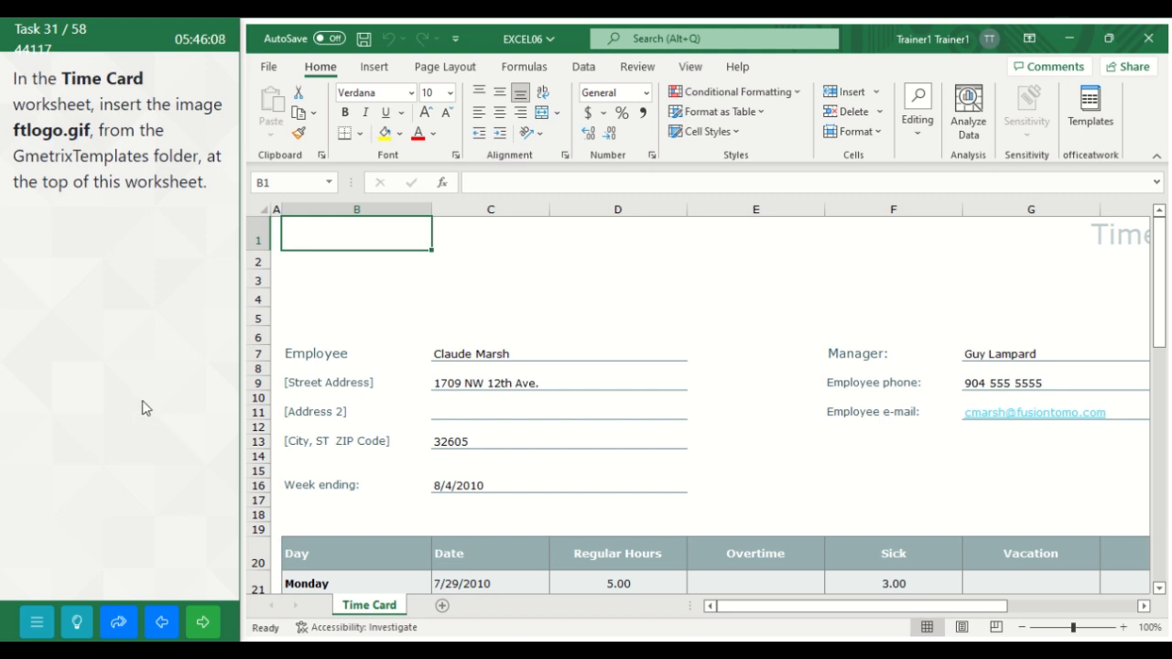
pyautogui.click(377, 66)
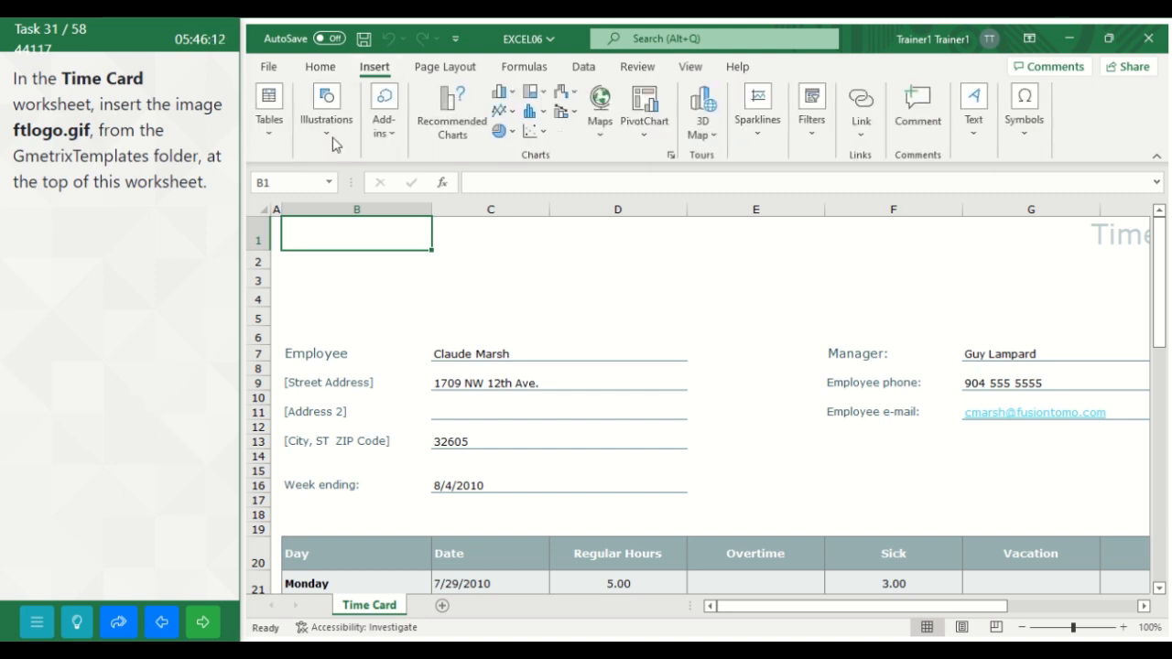
pyautogui.click(326, 108)
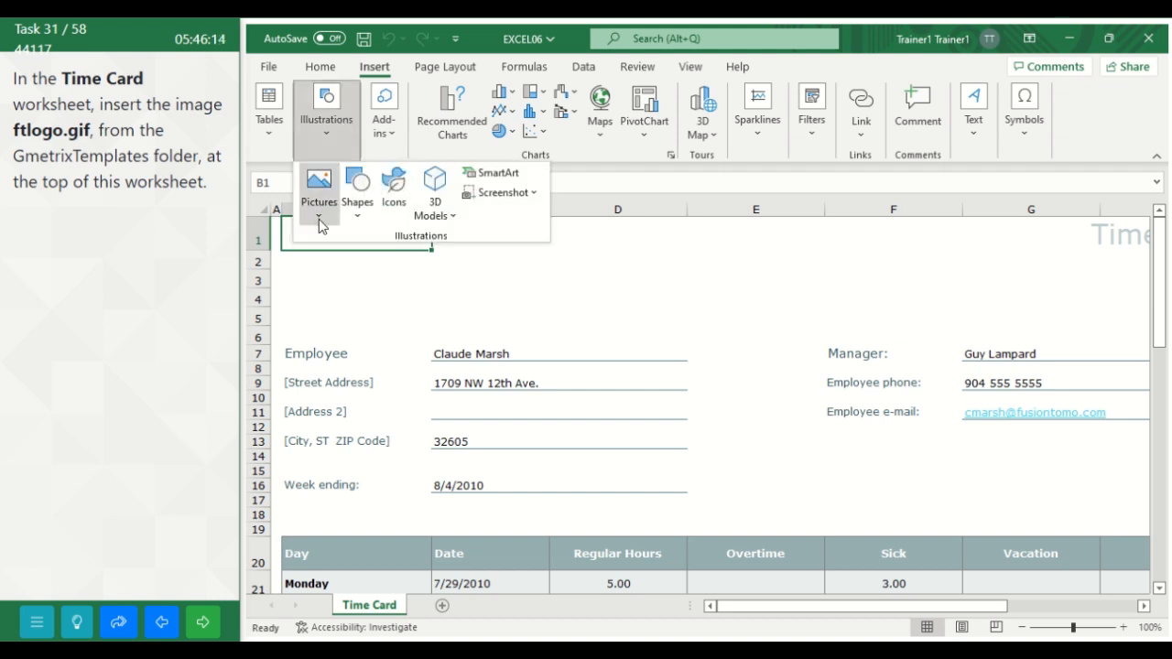
pyautogui.click(318, 220)
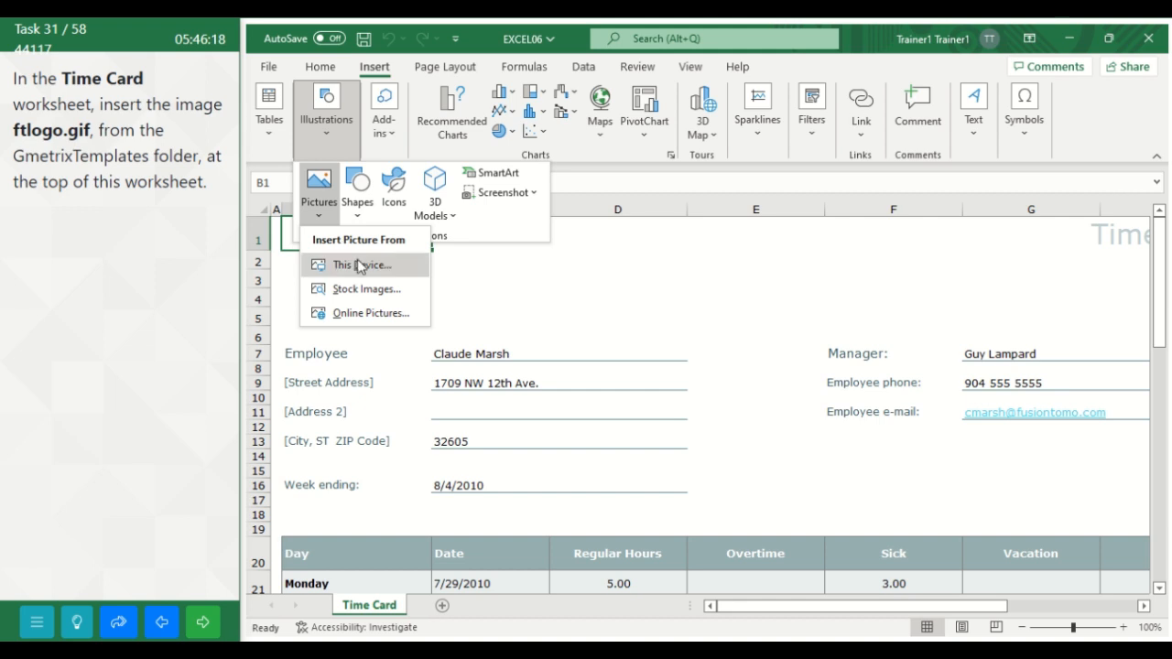
pyautogui.press('Escape')
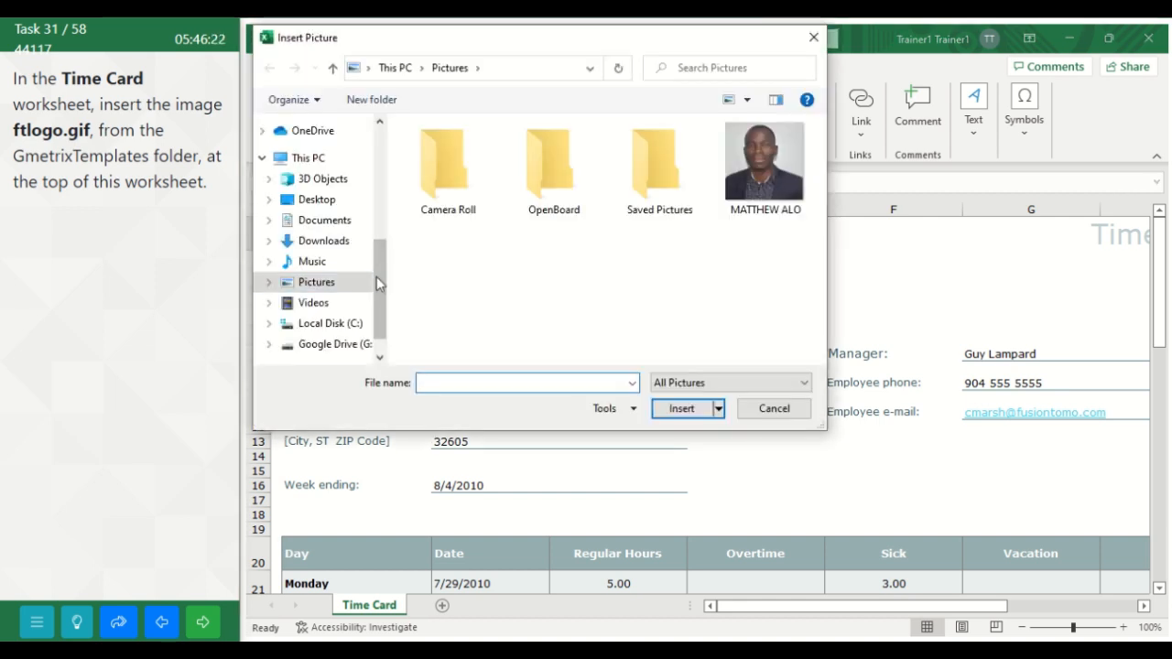
pyautogui.click(338, 226)
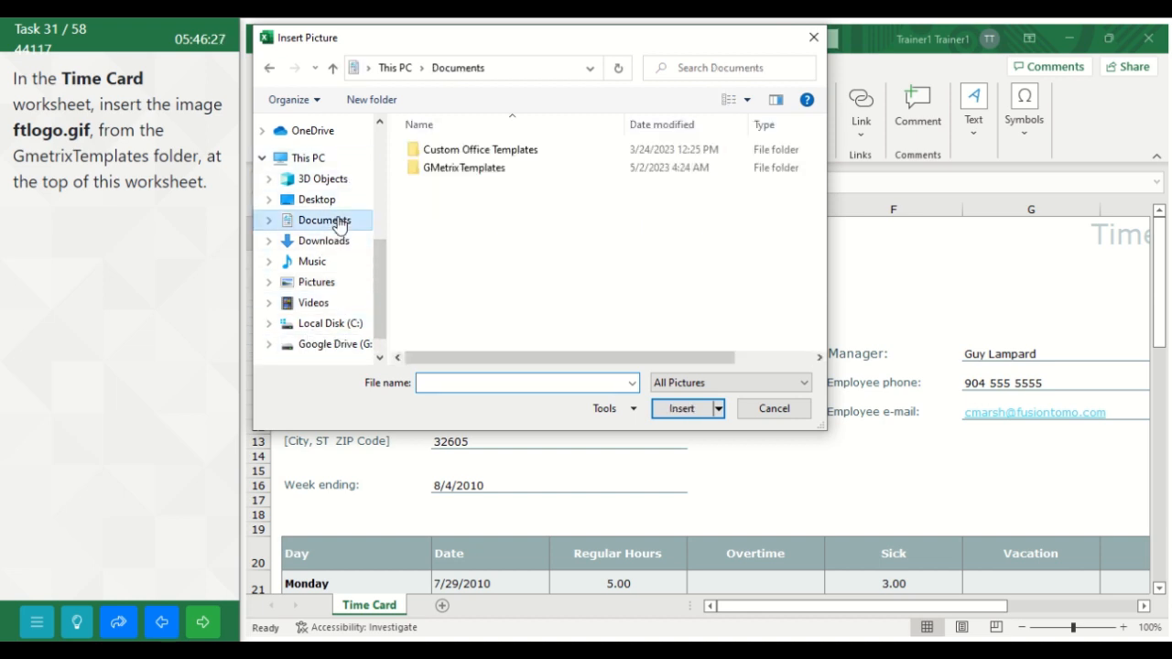
pyautogui.doubleClick(483, 170)
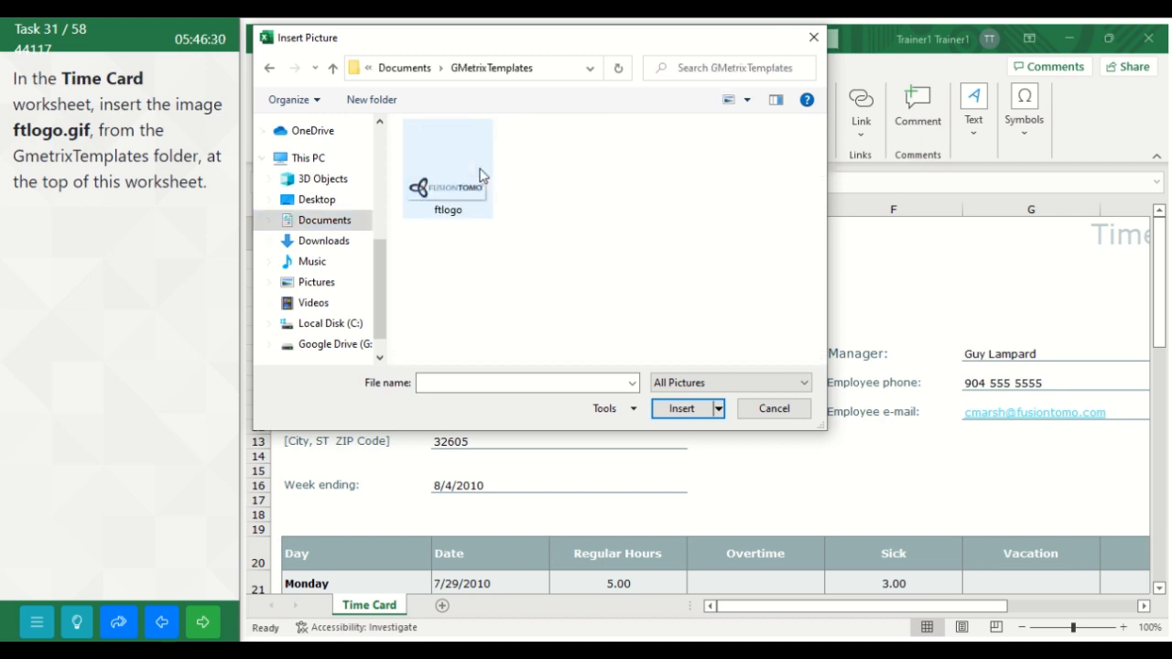
pyautogui.click(474, 181)
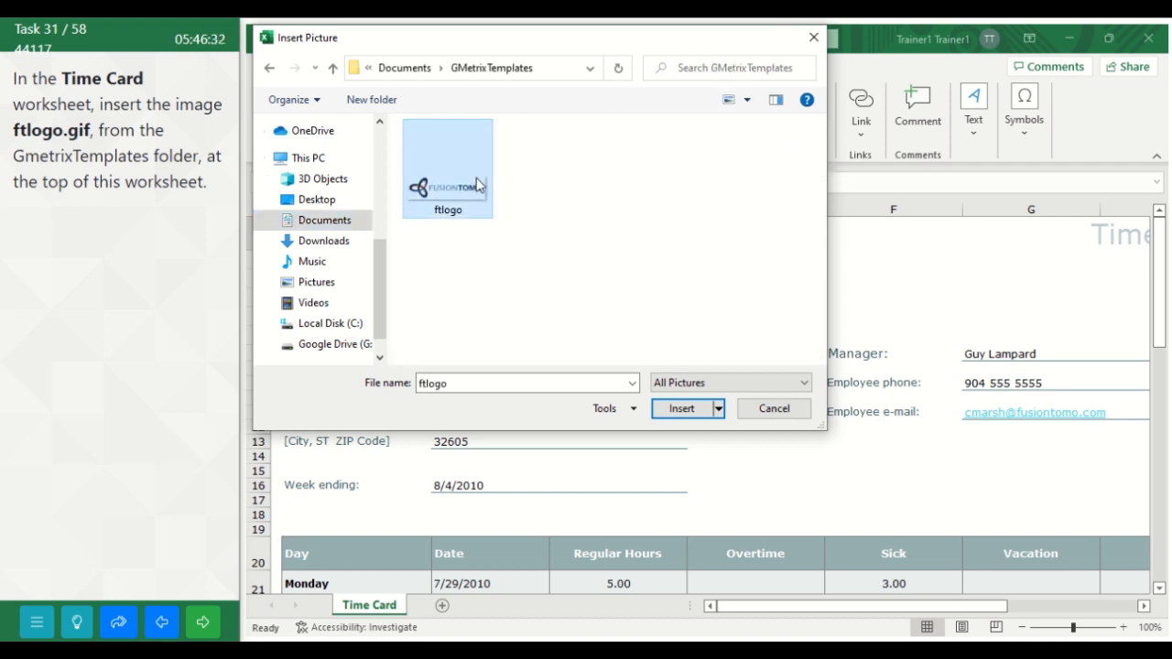
pyautogui.click(681, 409)
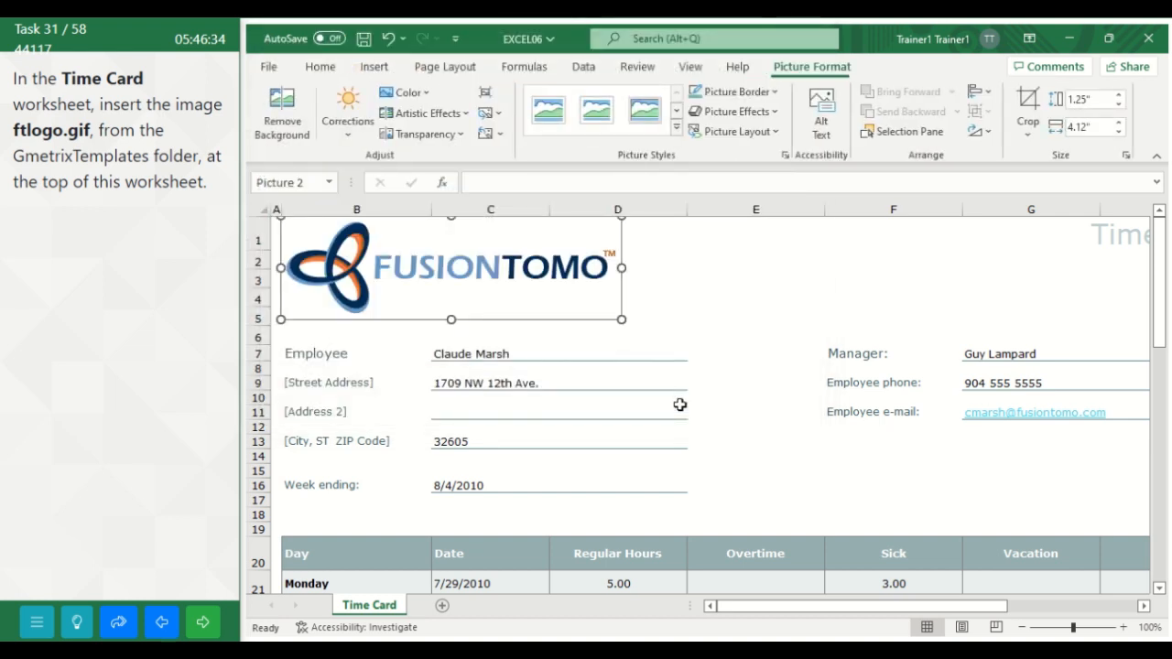
pyautogui.click(745, 314)
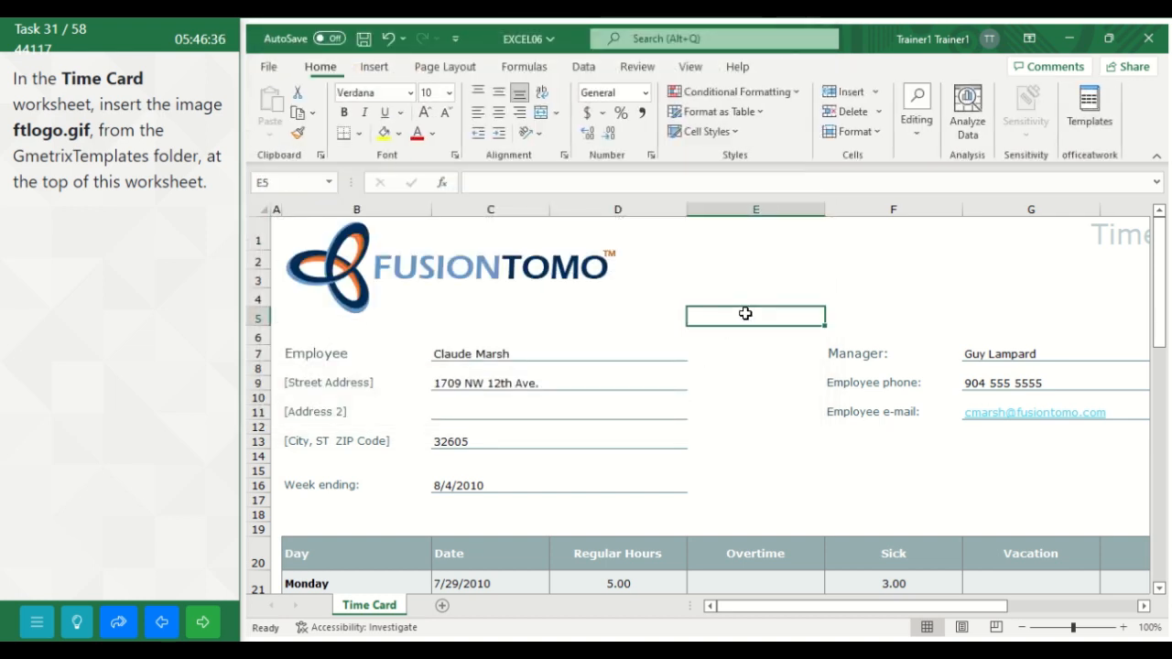
pyautogui.click(206, 625)
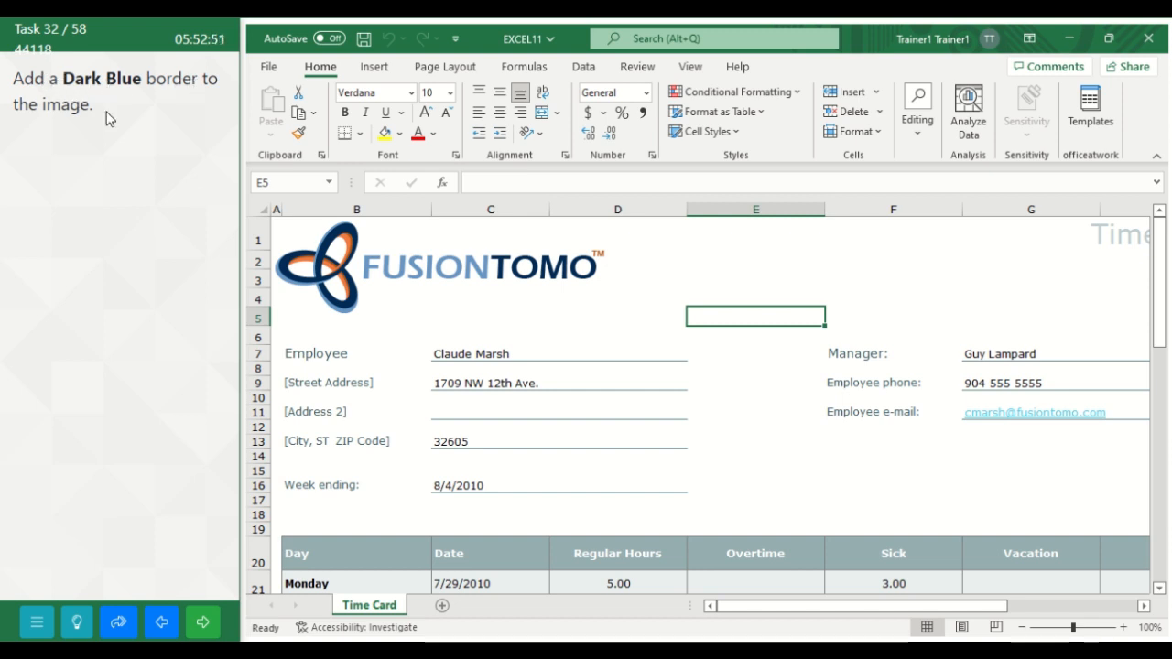
# Step: Add a Dark Blue border to the logo image on the Time Card worksheet and advance to the following task
pyautogui.click(353, 282)
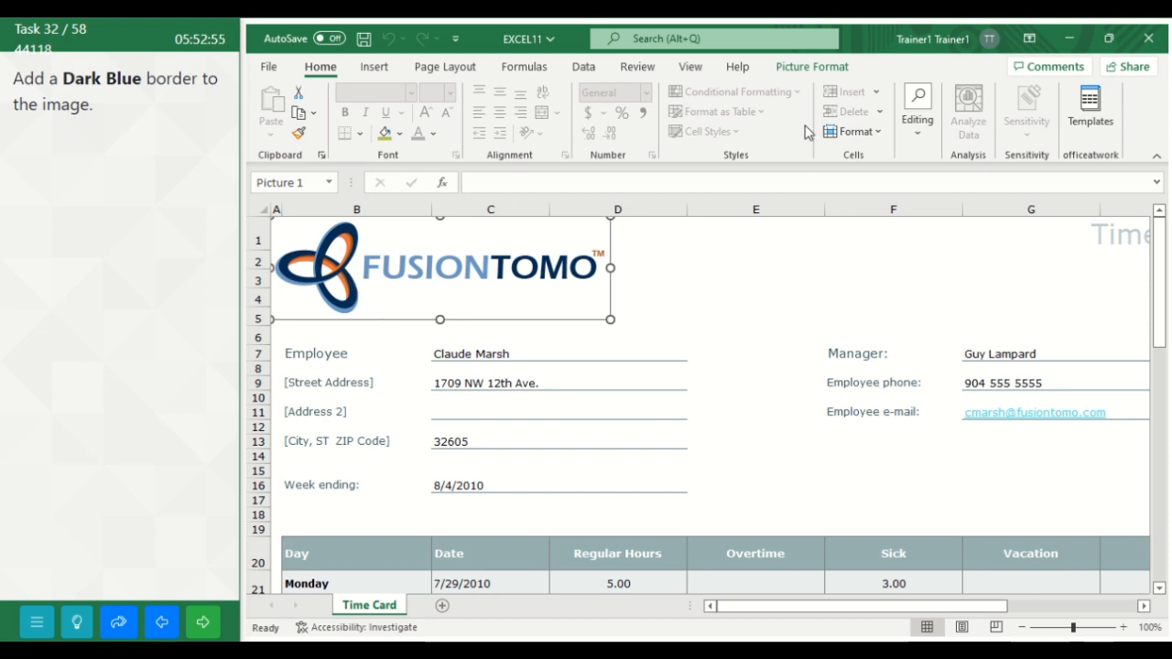
pyautogui.click(827, 73)
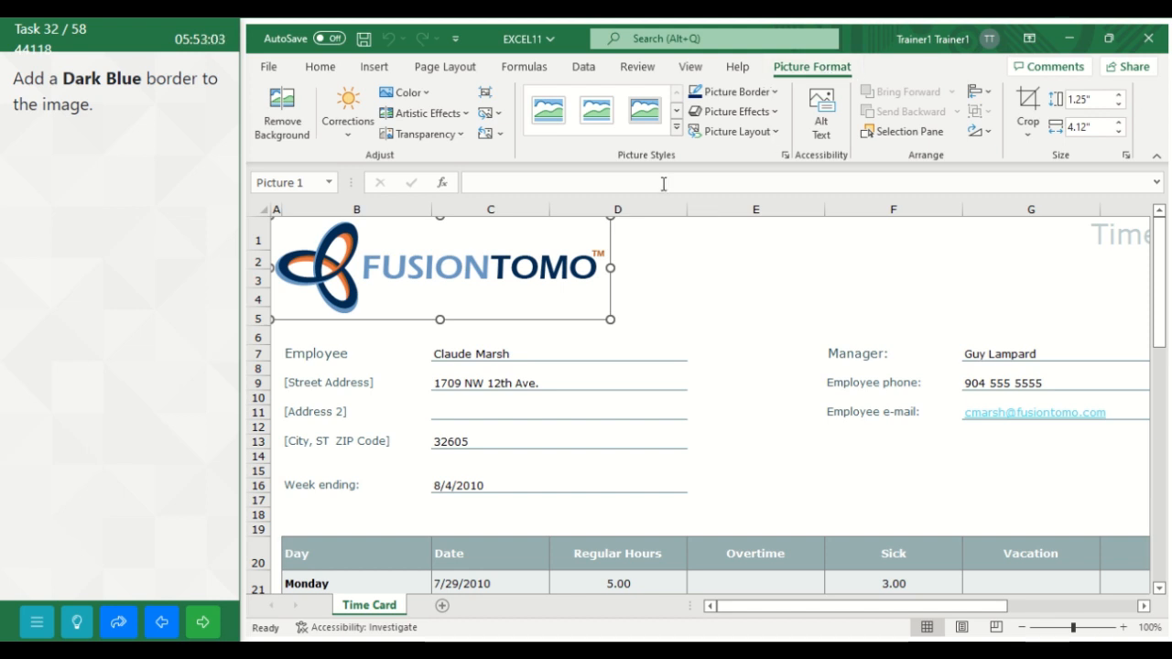
pyautogui.click(770, 93)
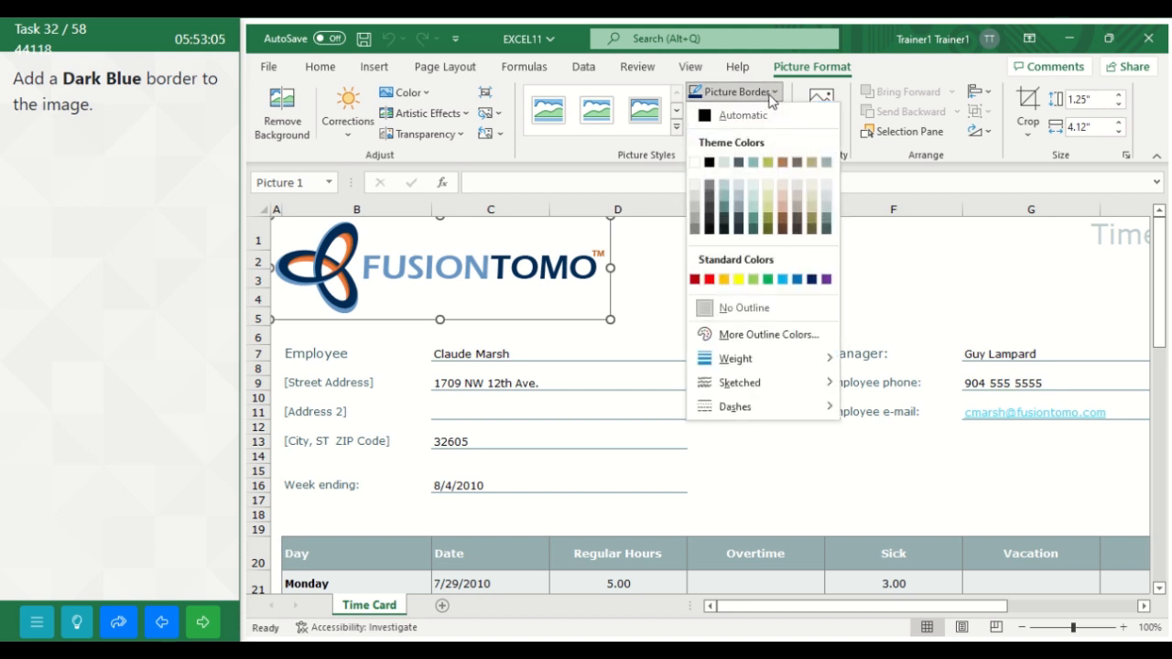
pyautogui.click(811, 279)
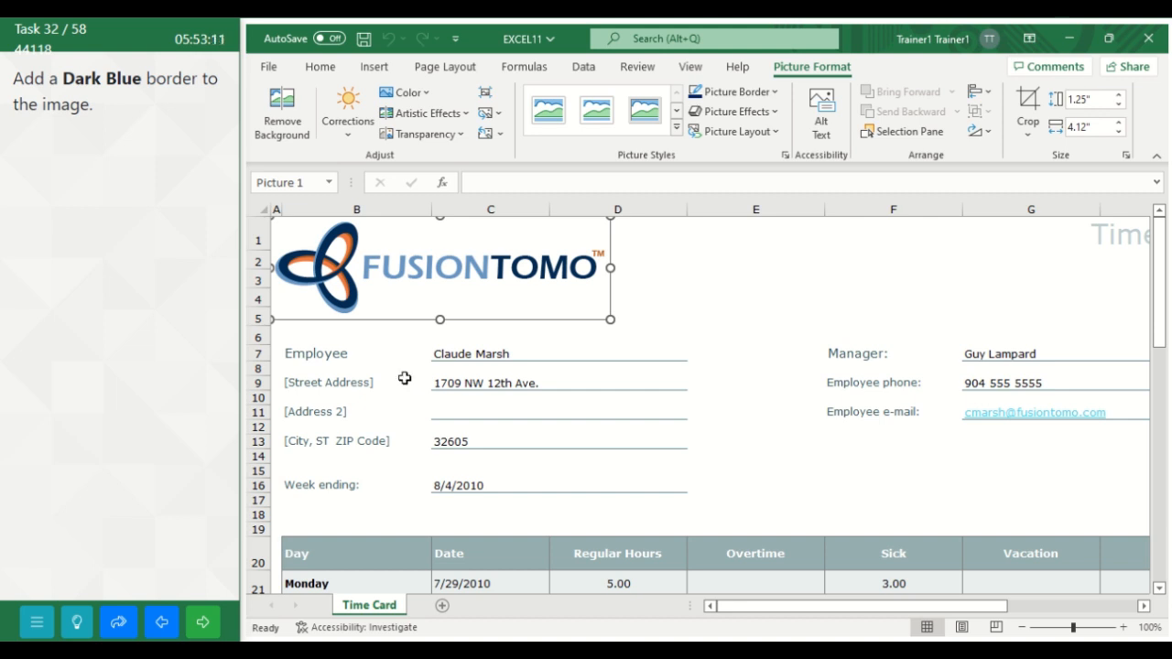
pyautogui.click(693, 321)
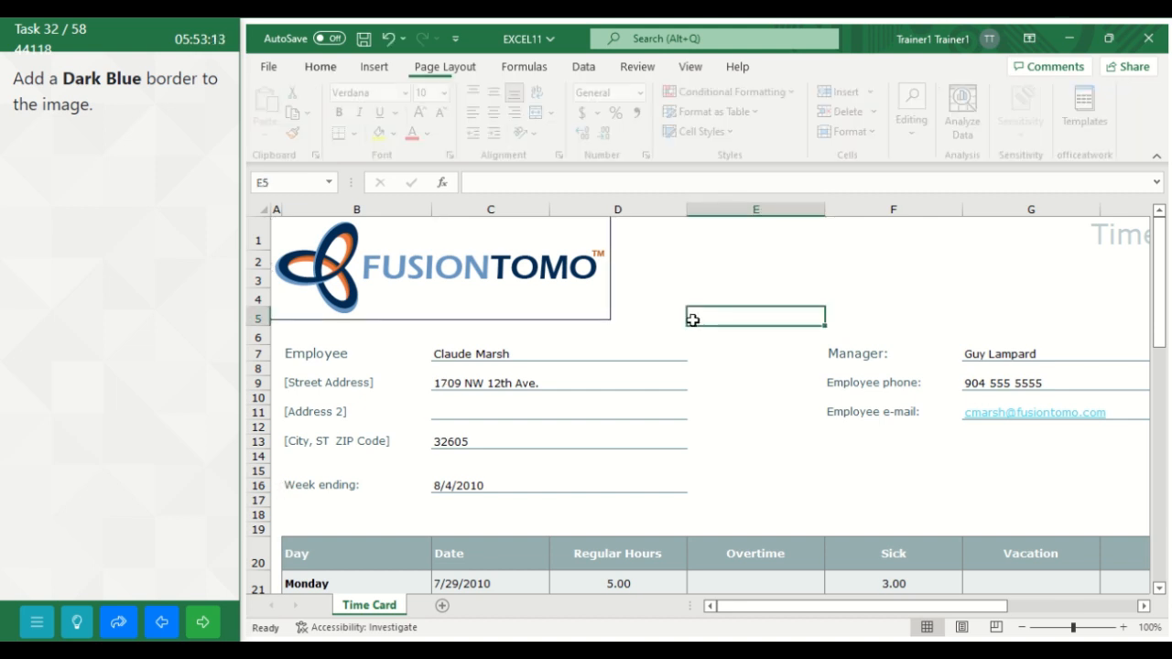
pyautogui.click(196, 623)
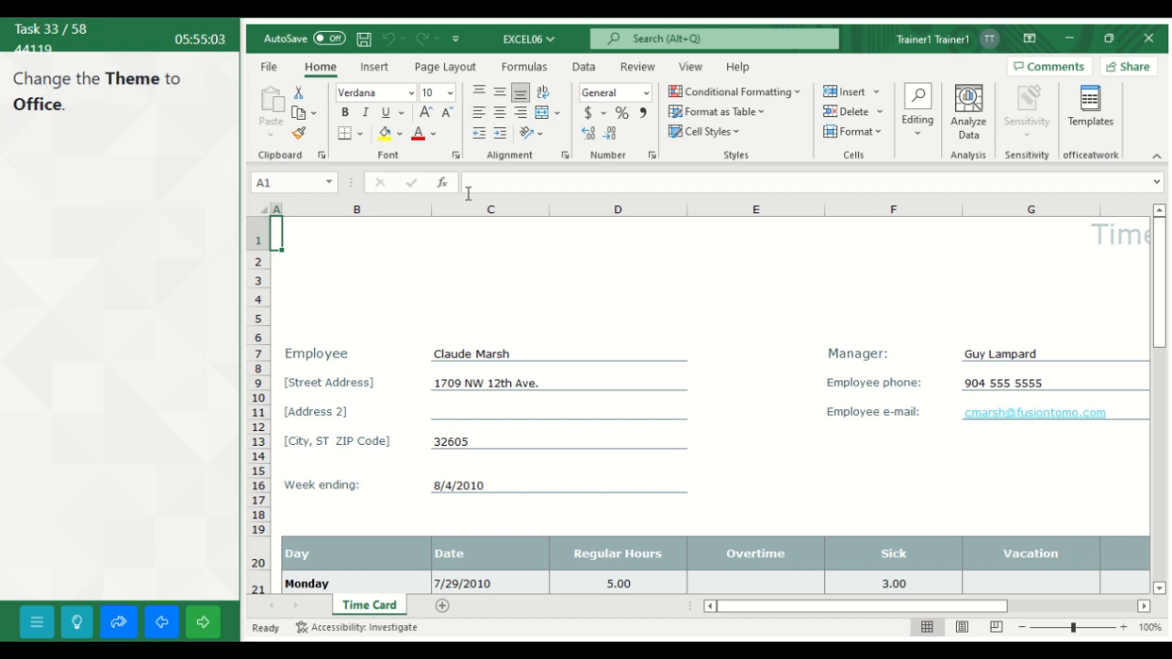
# Step: Change the Time Card workbook's theme to Office and advance to the following task
pyautogui.click(470, 75)
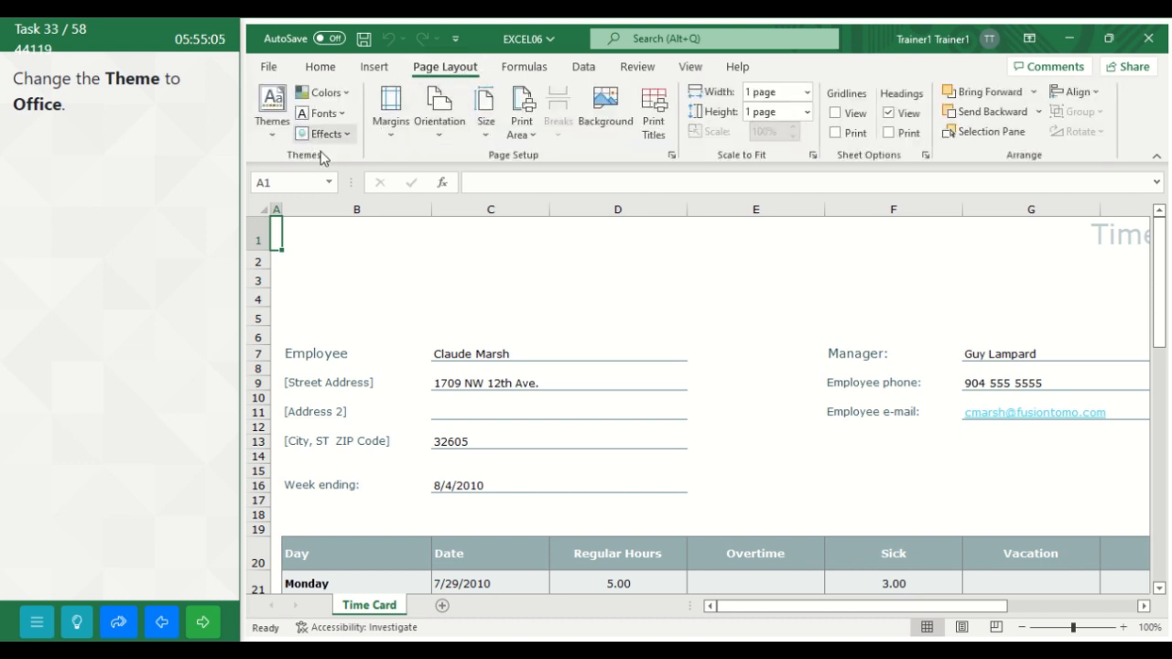
pyautogui.click(272, 131)
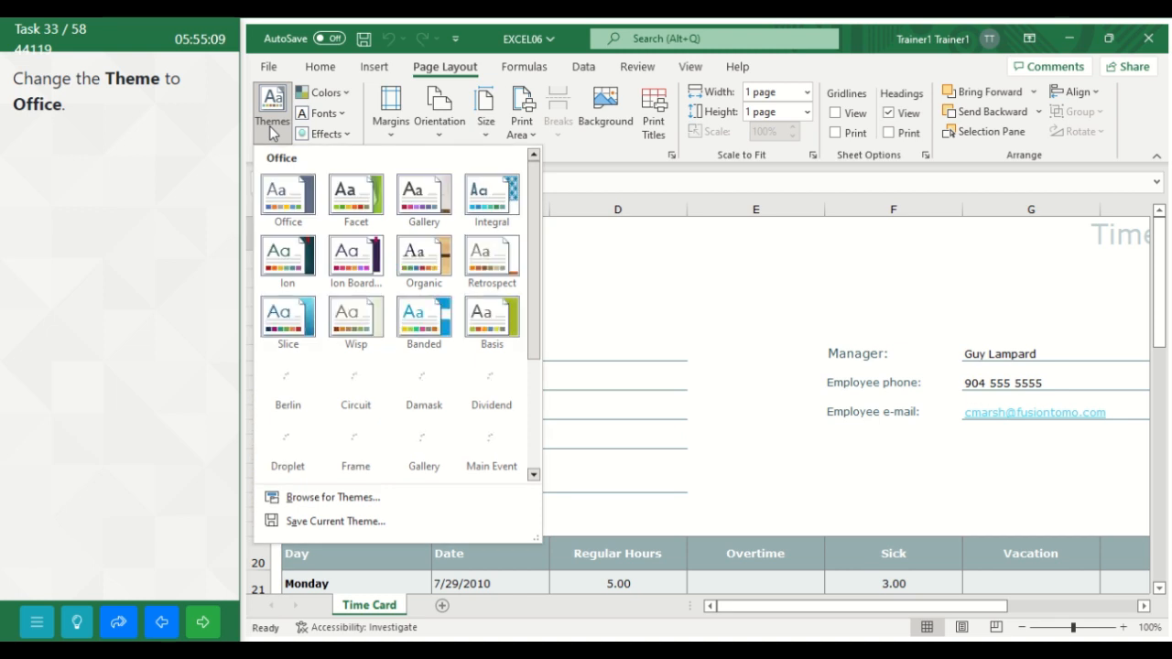
pyautogui.click(299, 204)
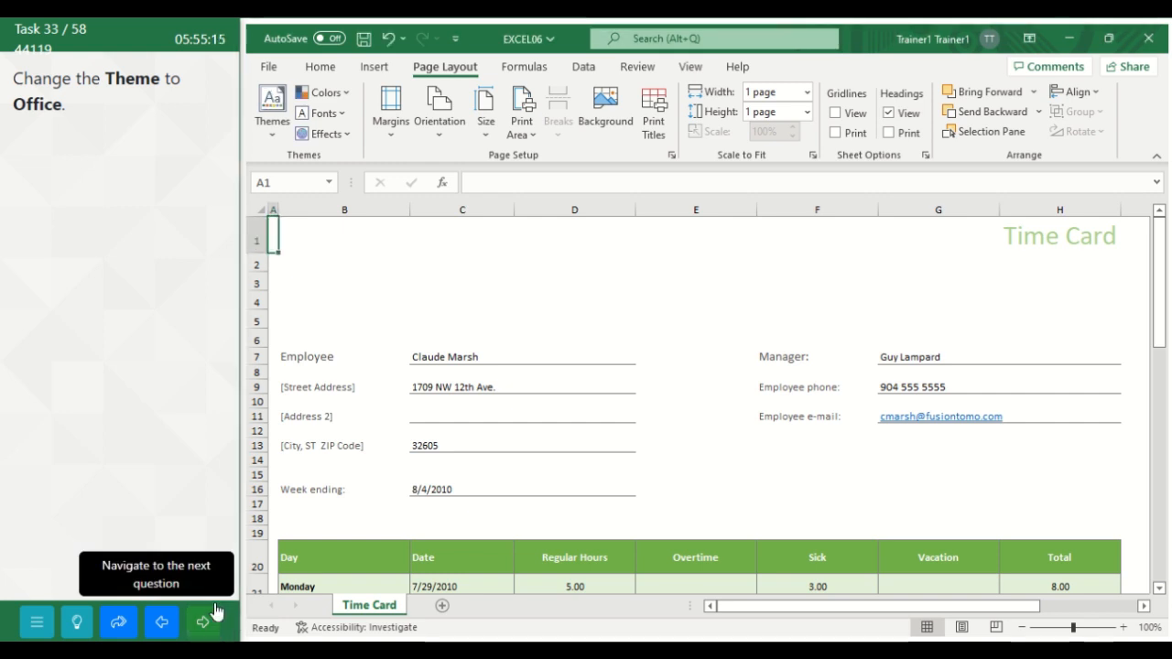
pyautogui.click(212, 631)
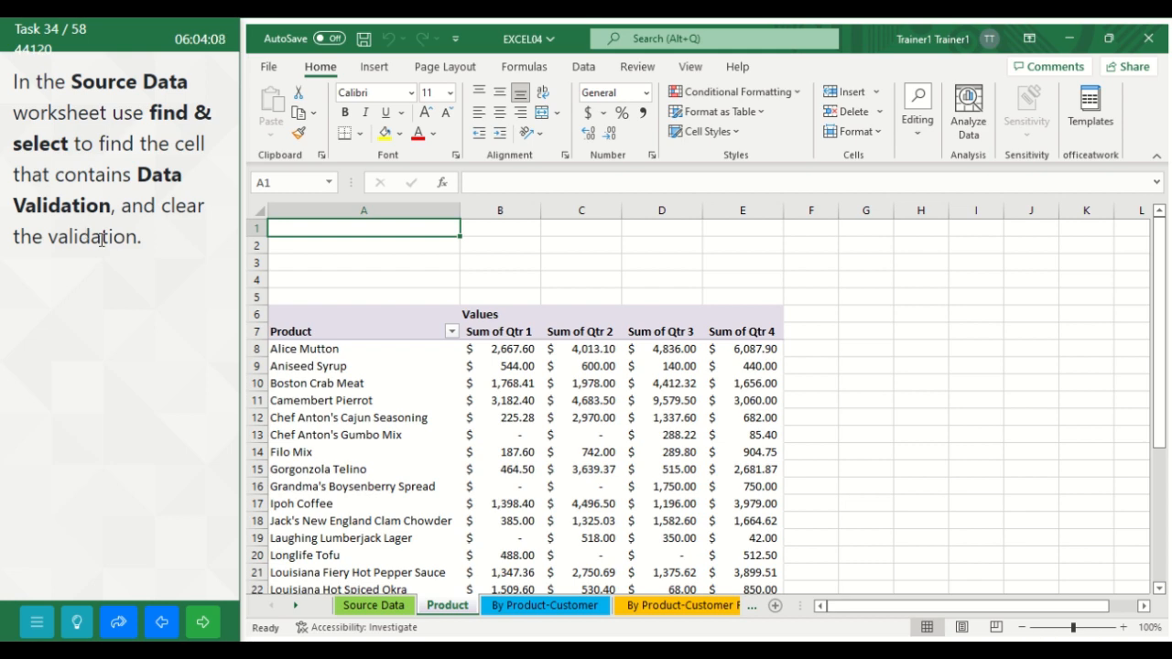
# Step: Locate the cell containing data validation on the Source Data worksheet using Find & Select
pyautogui.click(366, 607)
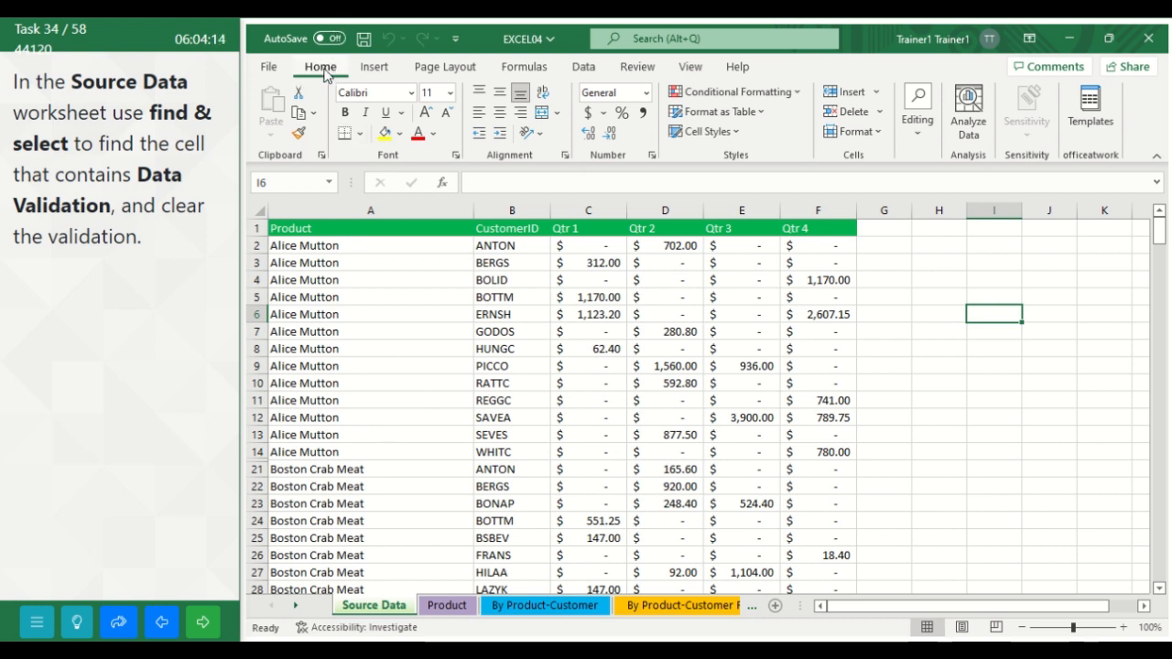
pyautogui.click(919, 138)
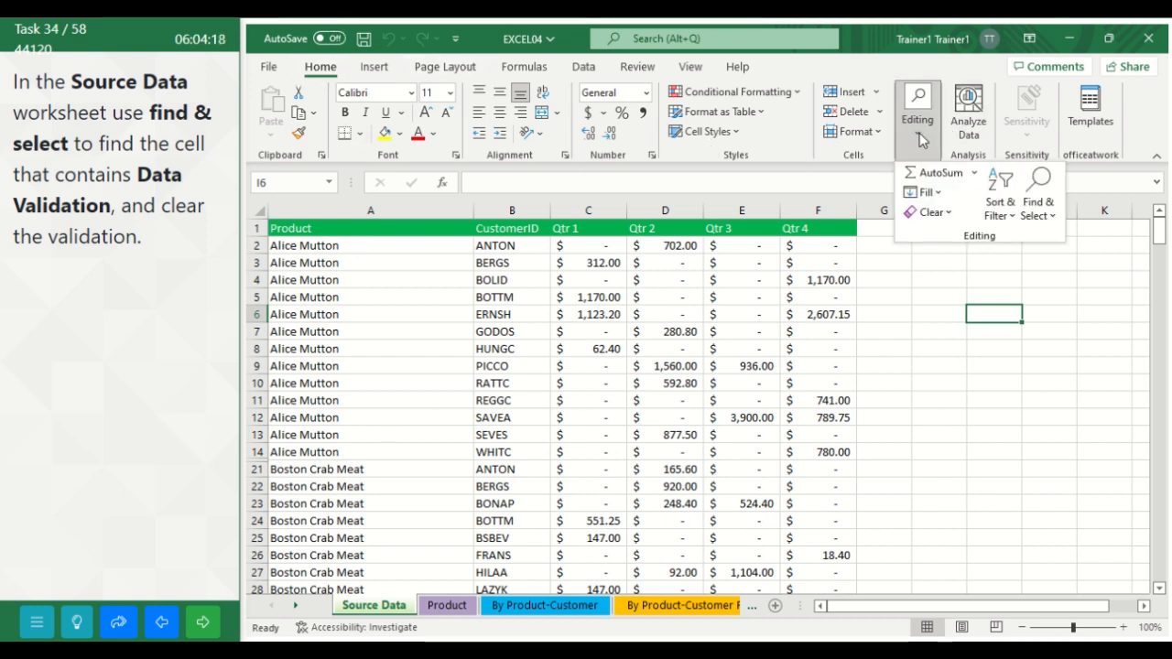
pyautogui.click(1038, 203)
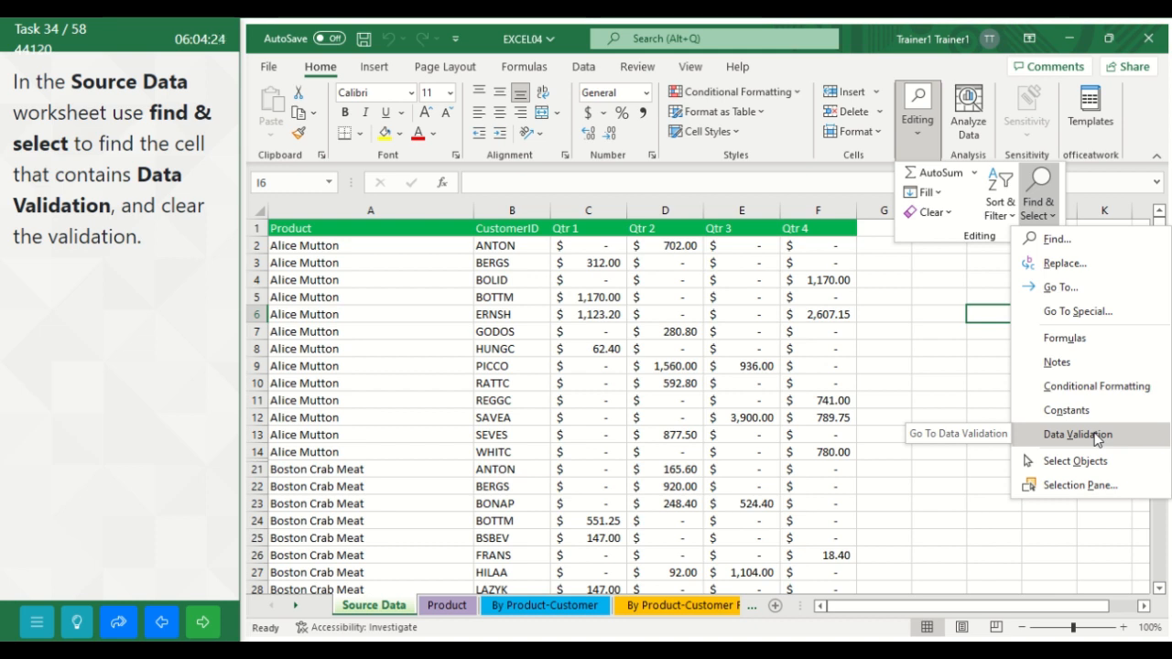
pyautogui.click(1096, 438)
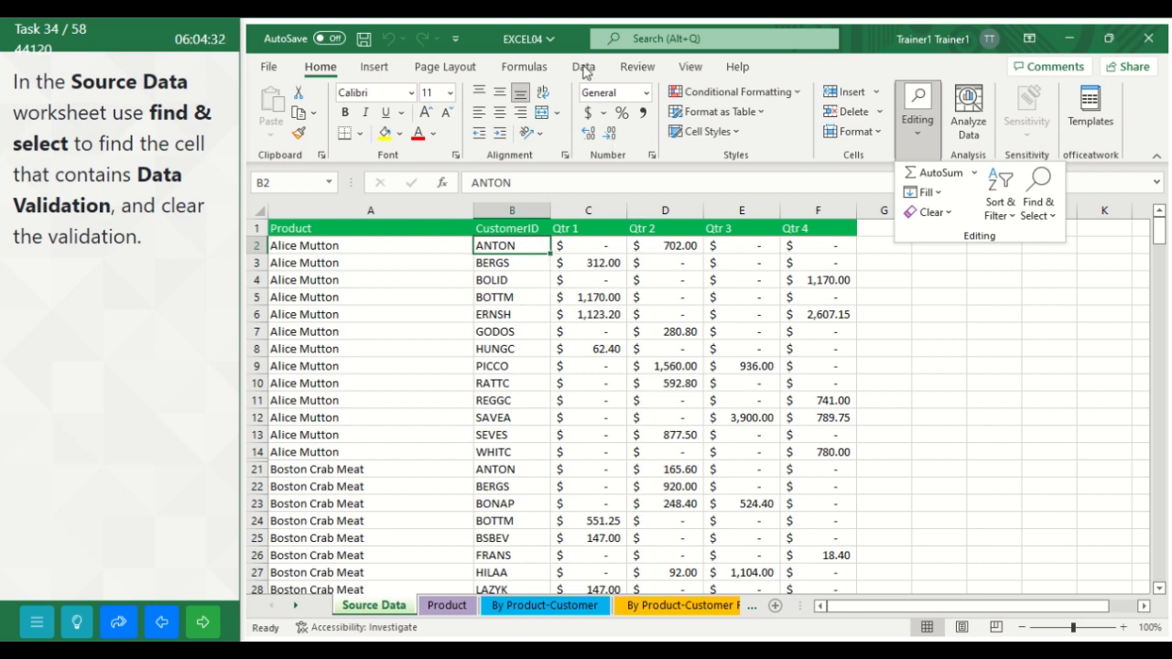
# Step: Clear all data validation settings from cell B2 of the Source Data worksheet and advance to the following task
pyautogui.click(584, 73)
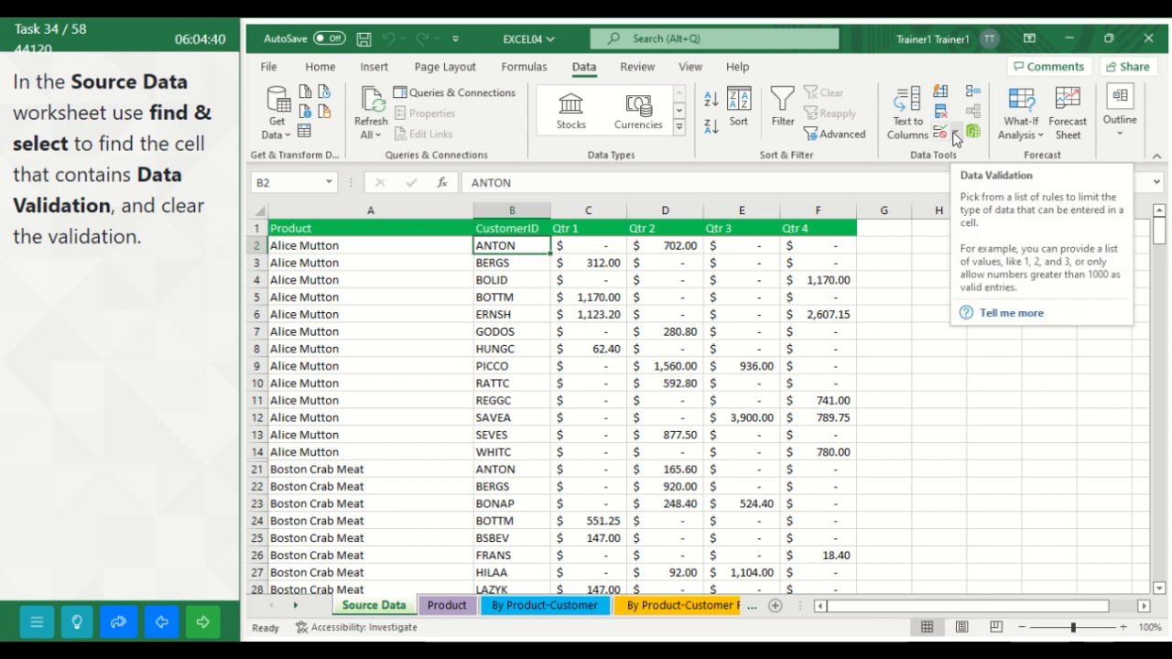
pyautogui.click(956, 136)
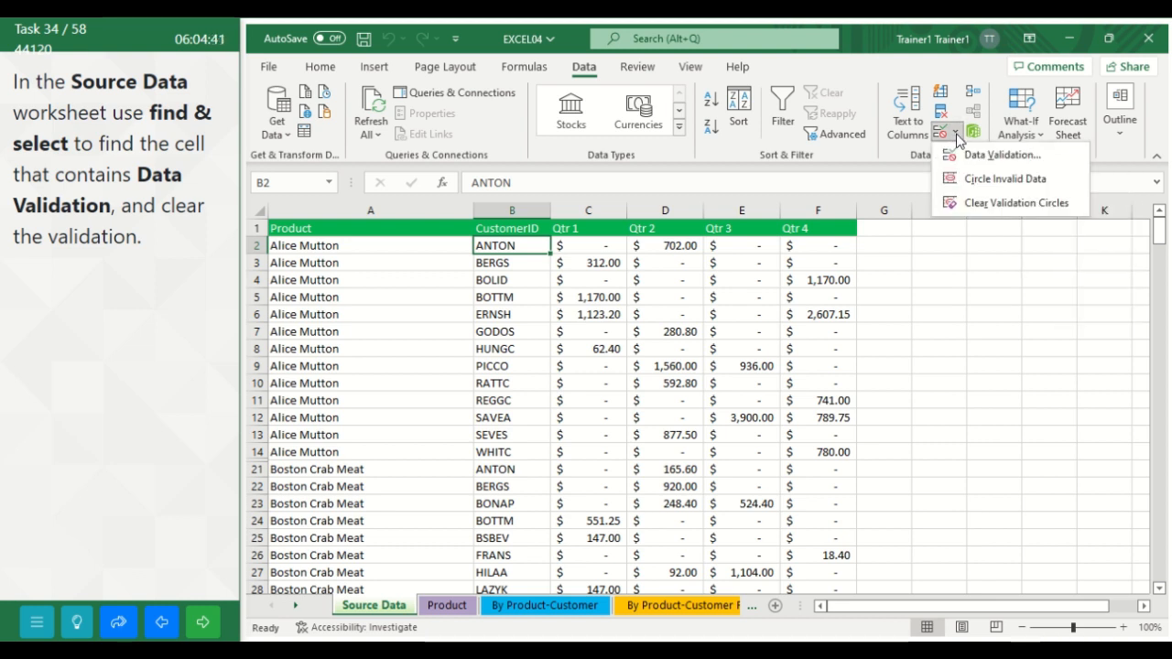
pyautogui.click(971, 160)
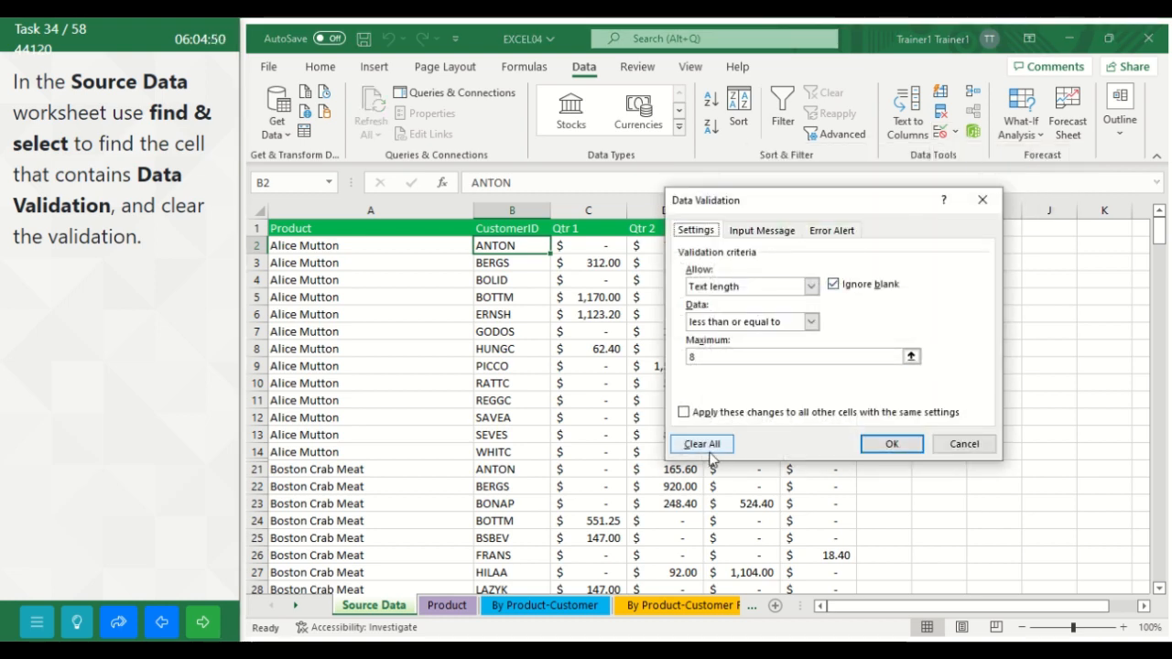
pyautogui.click(711, 450)
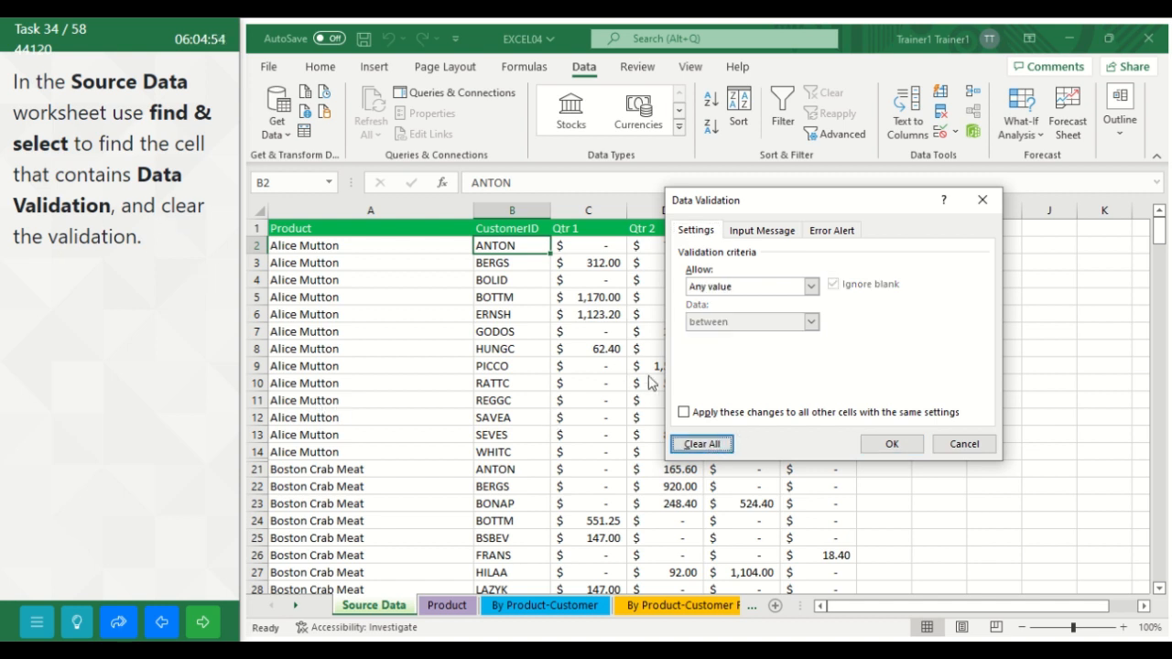
pyautogui.click(890, 443)
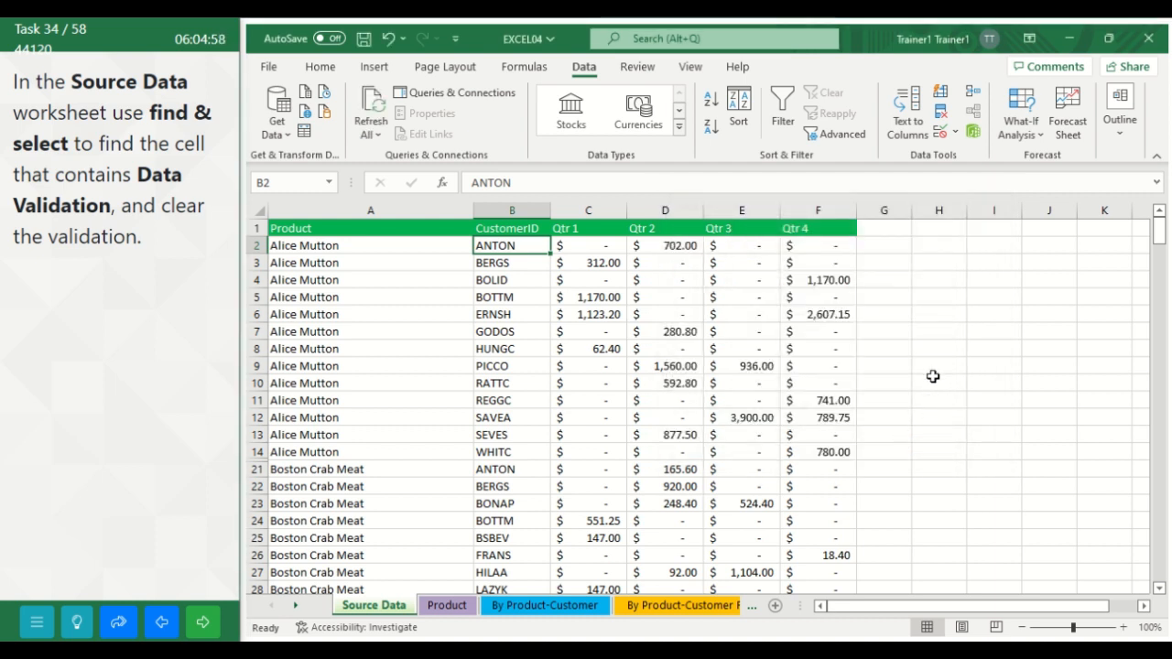
pyautogui.click(932, 376)
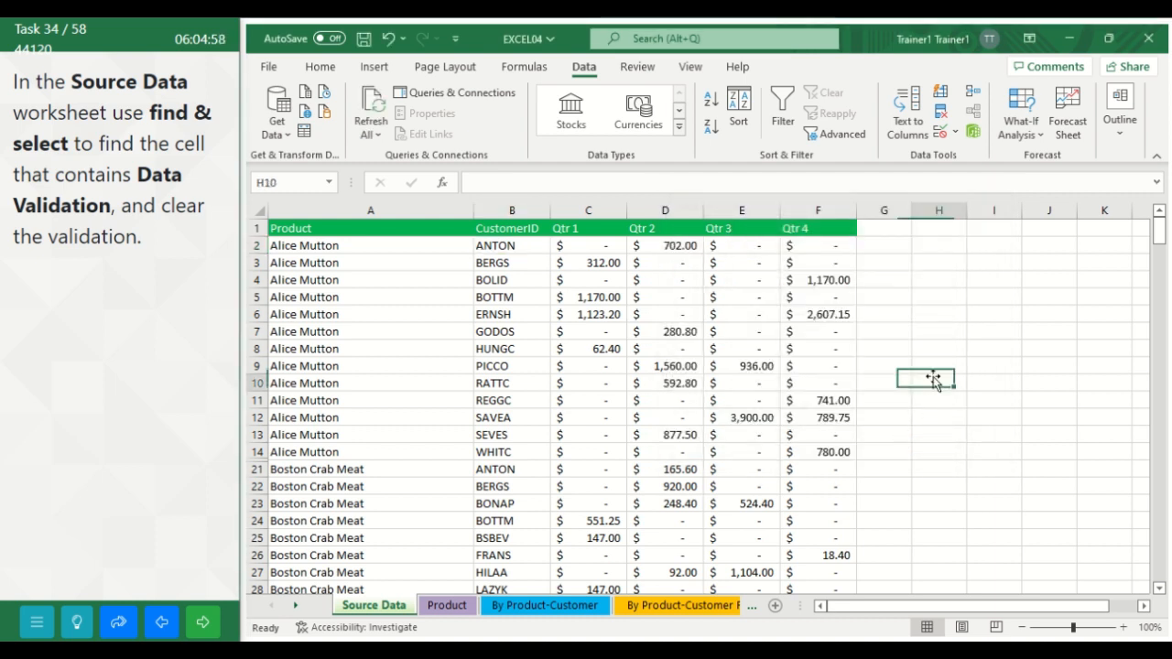
pyautogui.click(214, 628)
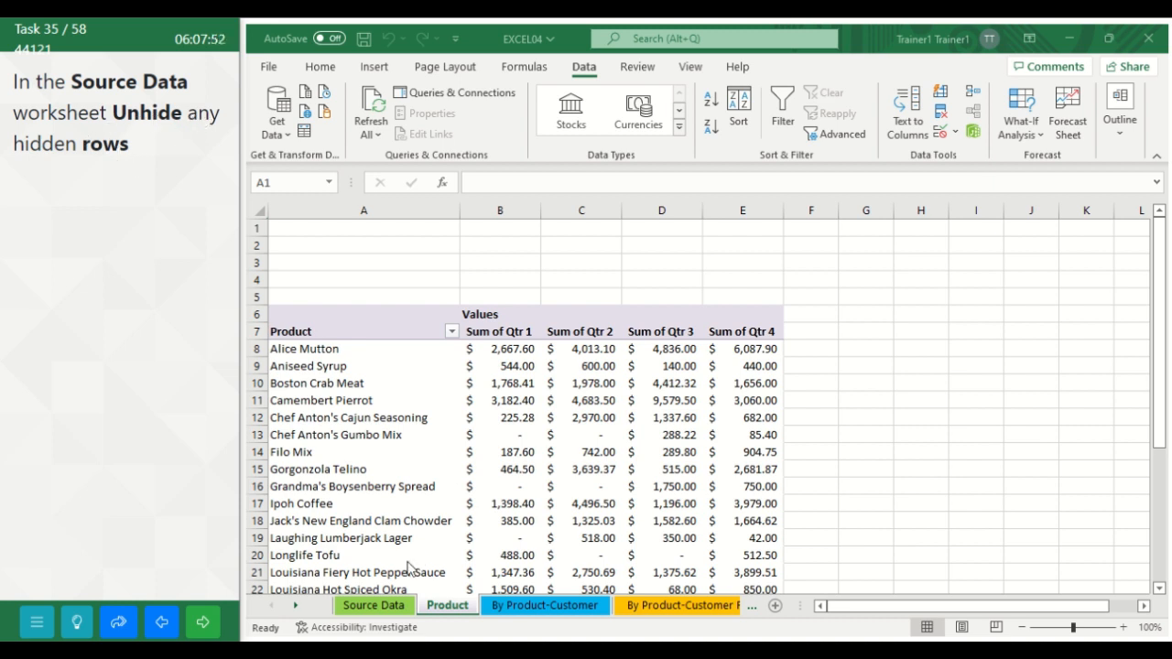
# Step: Unhide all hidden rows within the data range of the Source Data worksheet
pyautogui.click(392, 606)
pyautogui.click(392, 606)
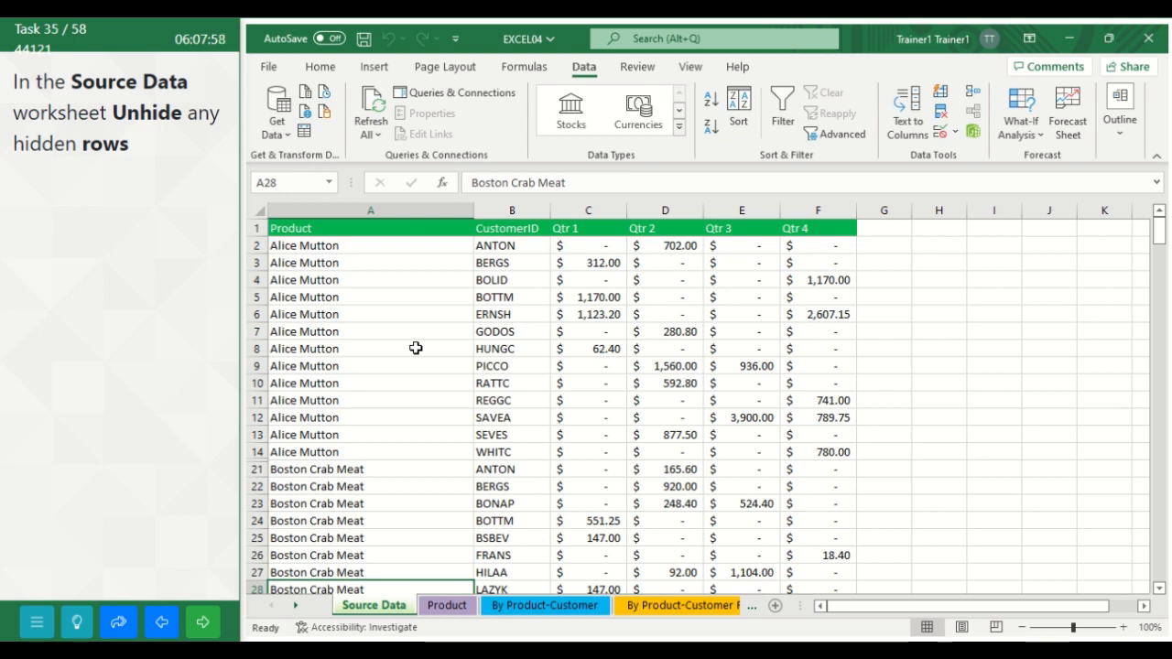
pyautogui.hotkey('ctrl', 'a')
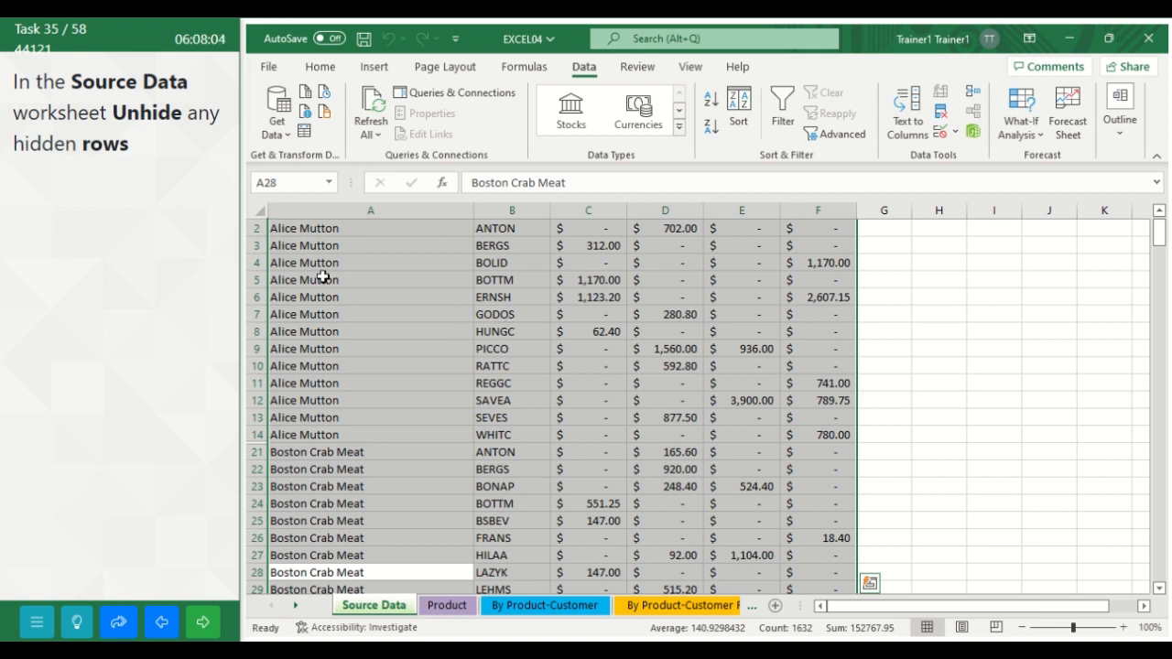
pyautogui.click(320, 68)
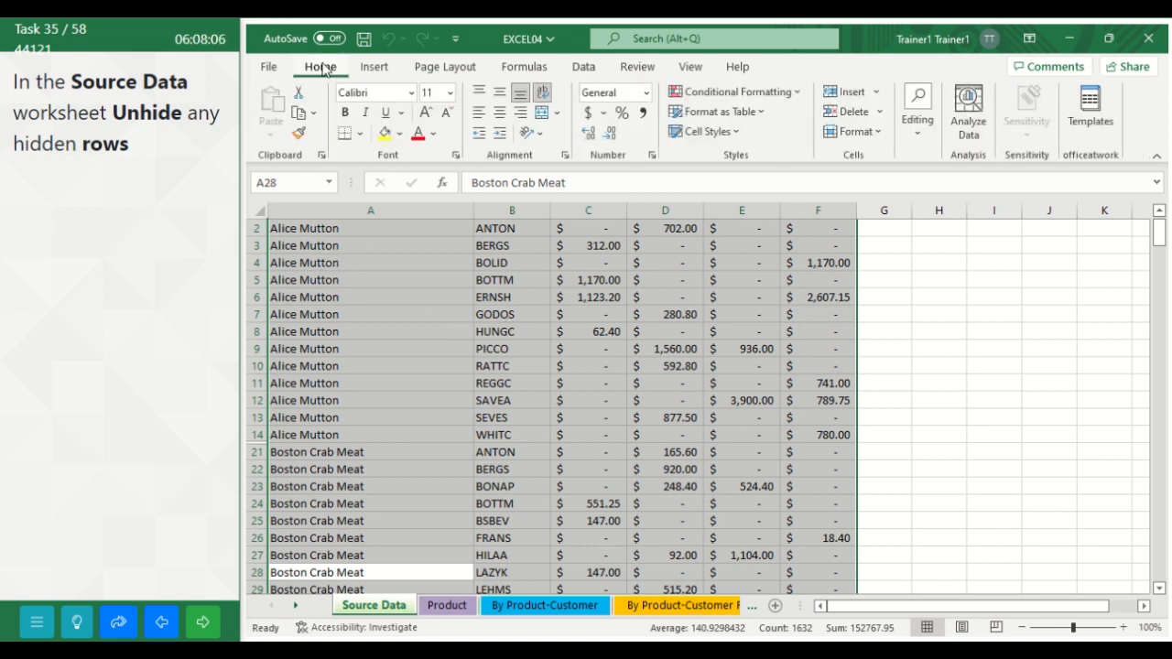
pyautogui.click(880, 133)
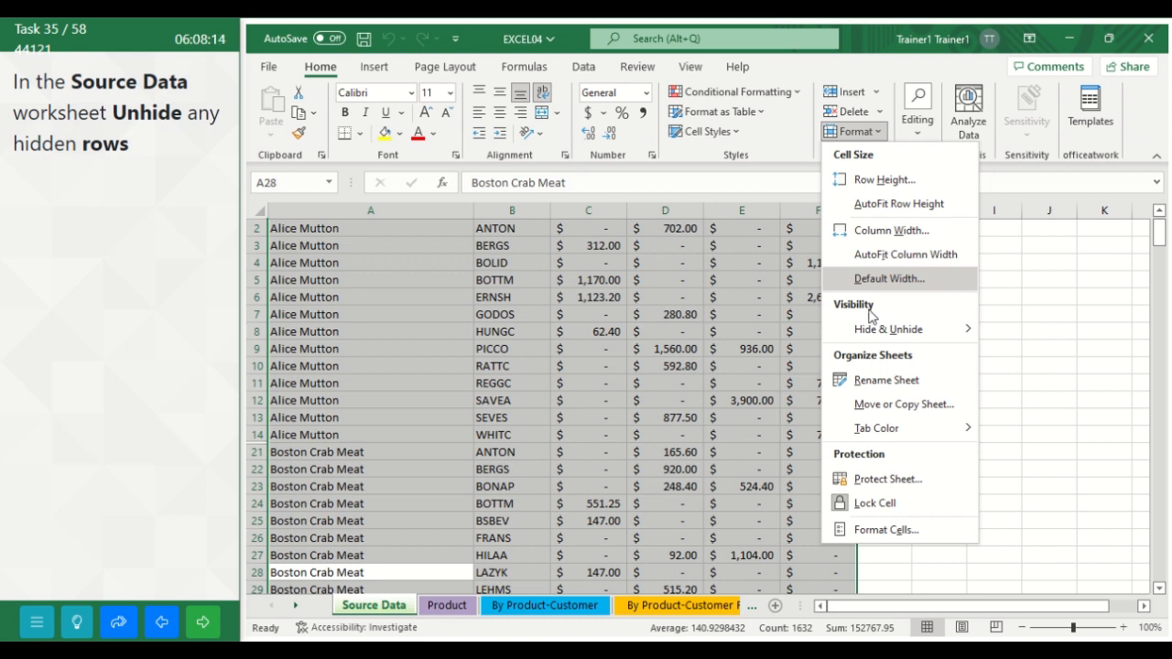
pyautogui.moveTo(884, 332)
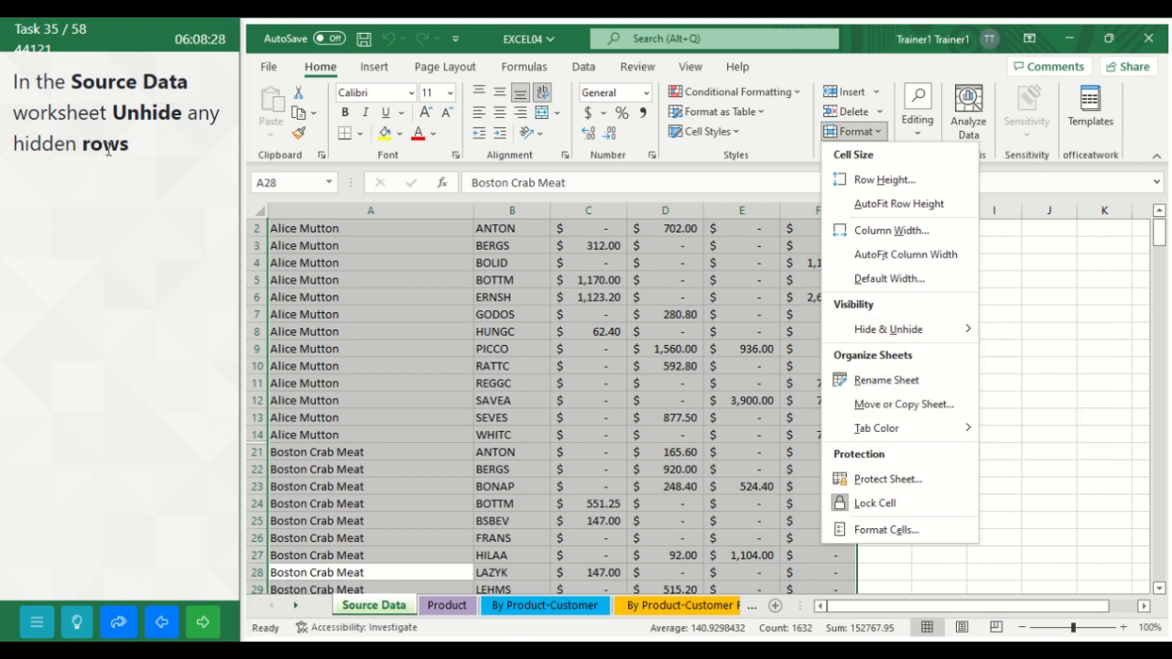
pyautogui.moveTo(926, 339)
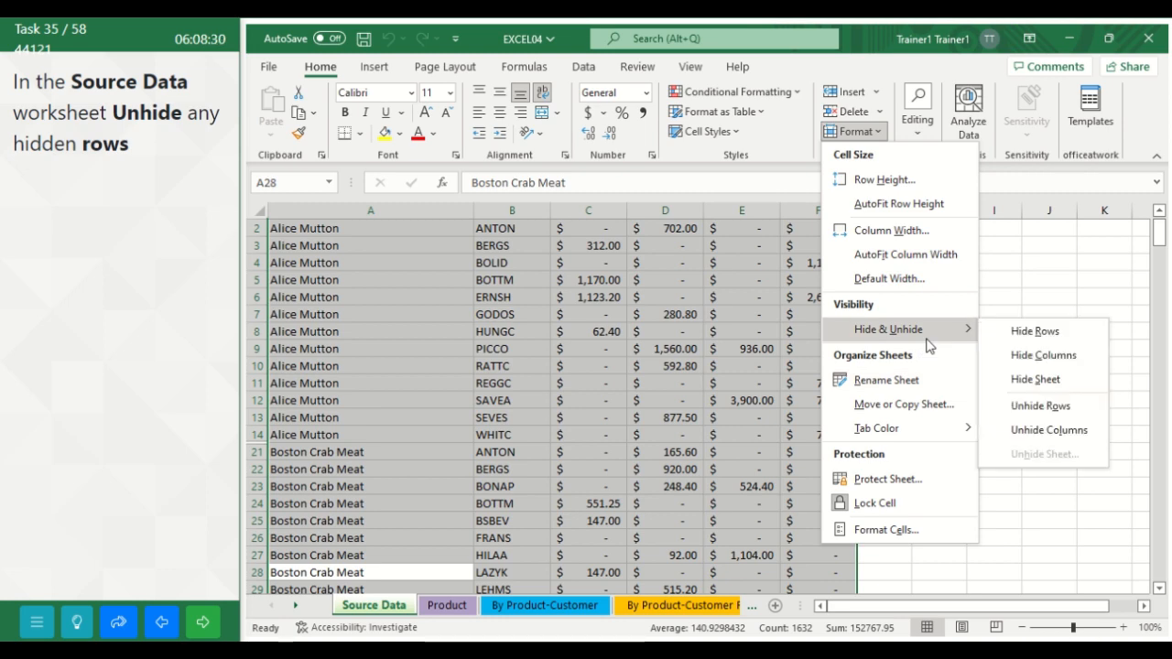
pyautogui.click(1030, 414)
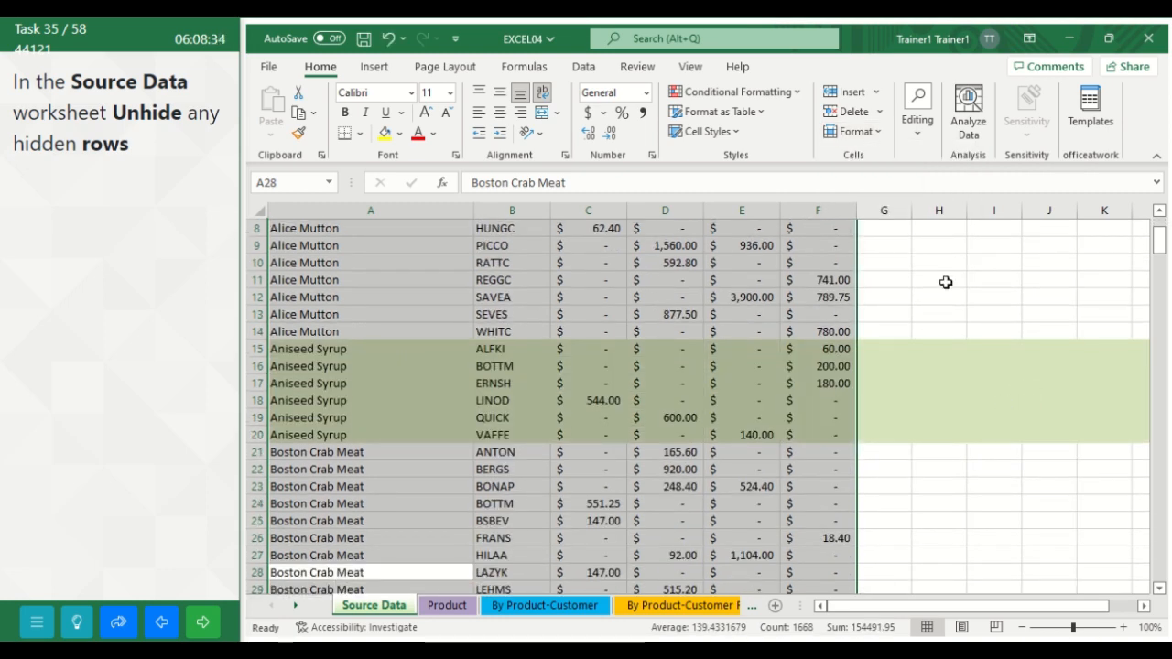
pyautogui.click(961, 291)
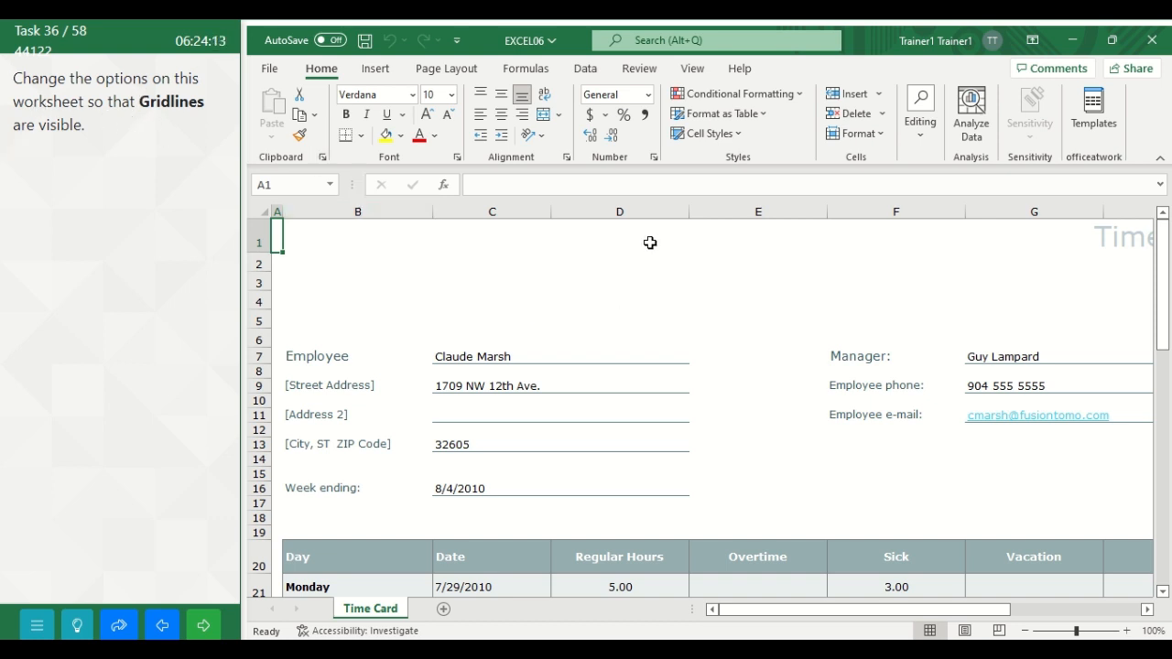
# Step: Make the gridlines visible on the Time Card worksheet and advance to the following task
pyautogui.click(697, 73)
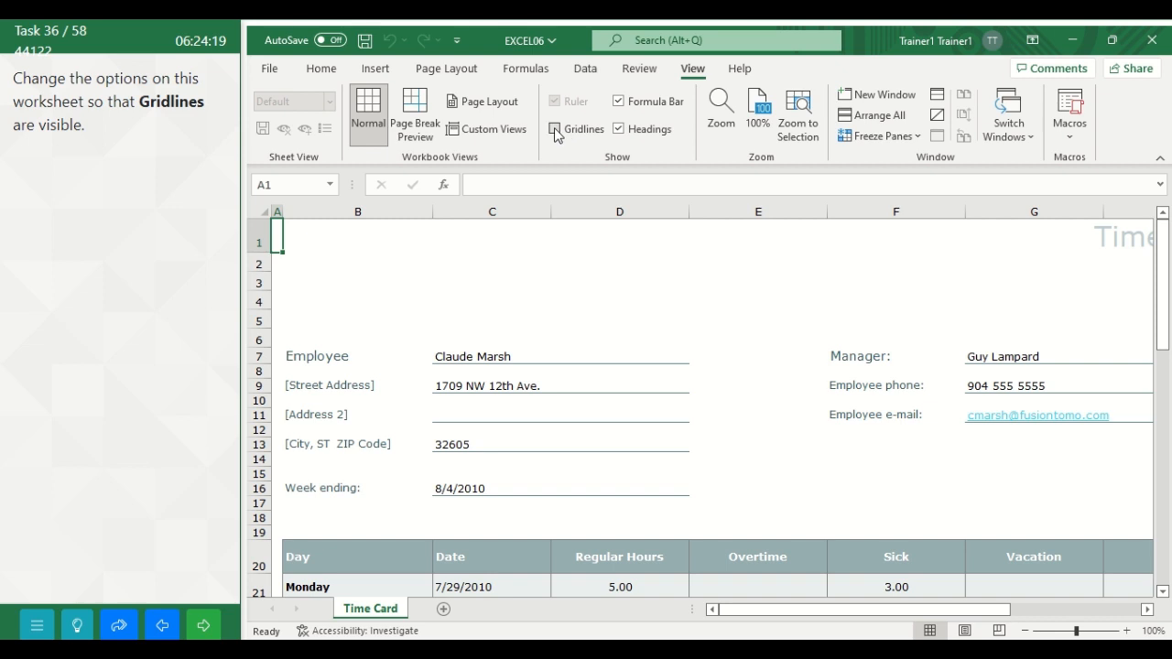
pyautogui.click(555, 129)
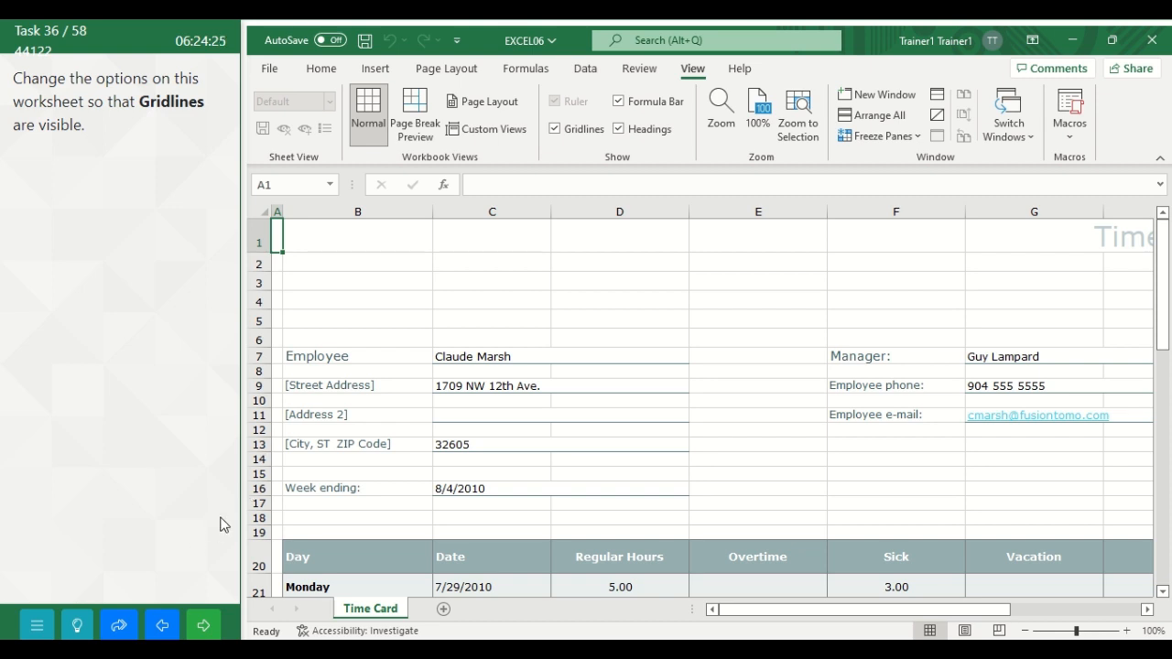
pyautogui.click(208, 631)
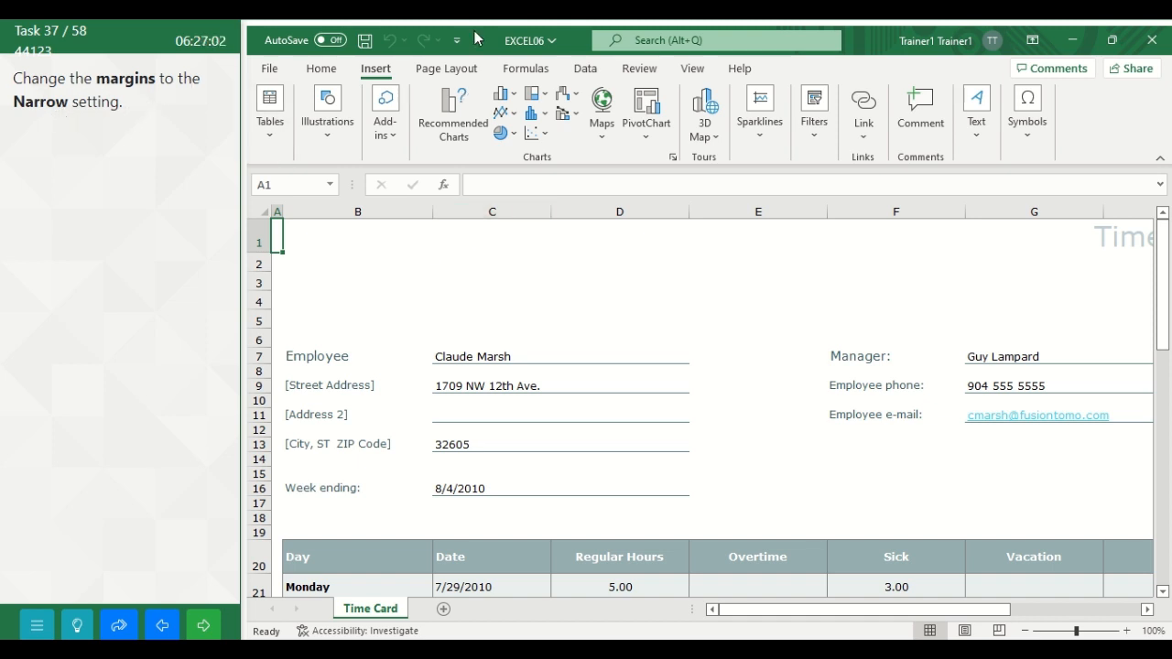
# Step: Set the Time Card worksheet's page margins to the Narrow preset
pyautogui.click(452, 74)
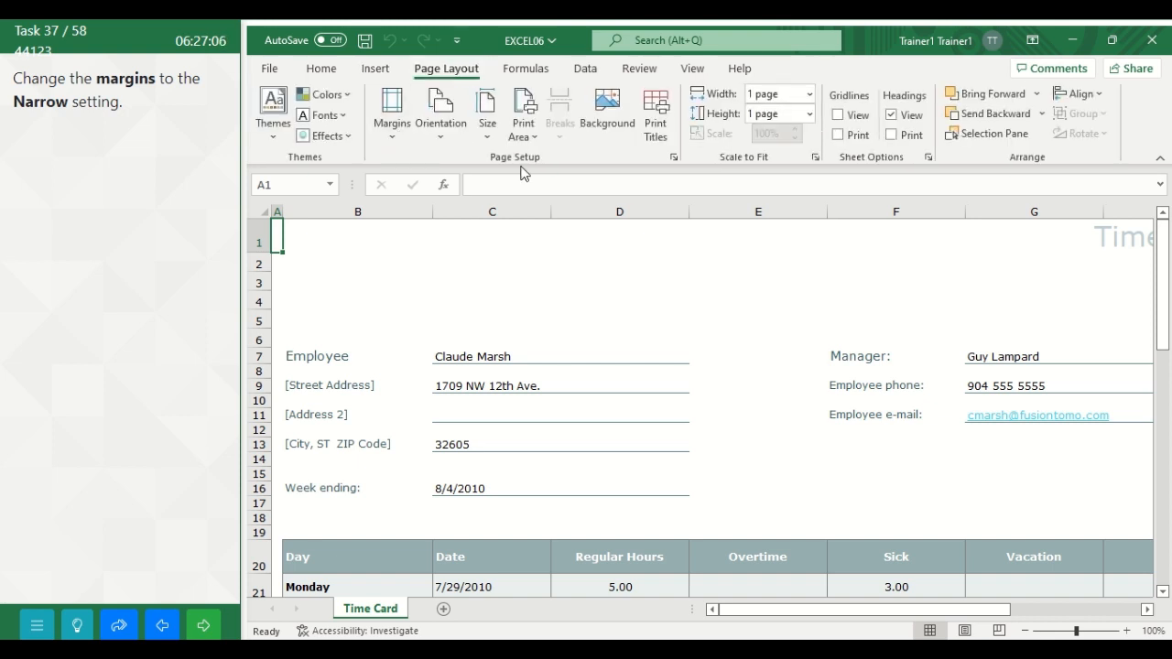
pyautogui.click(396, 138)
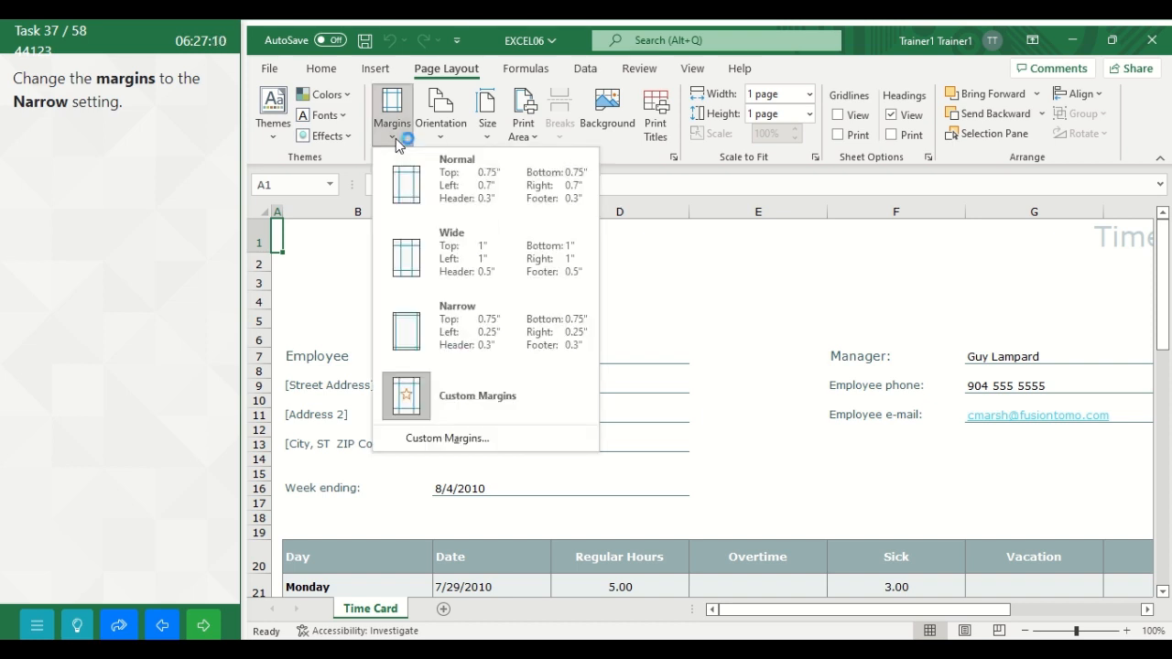
pyautogui.click(490, 337)
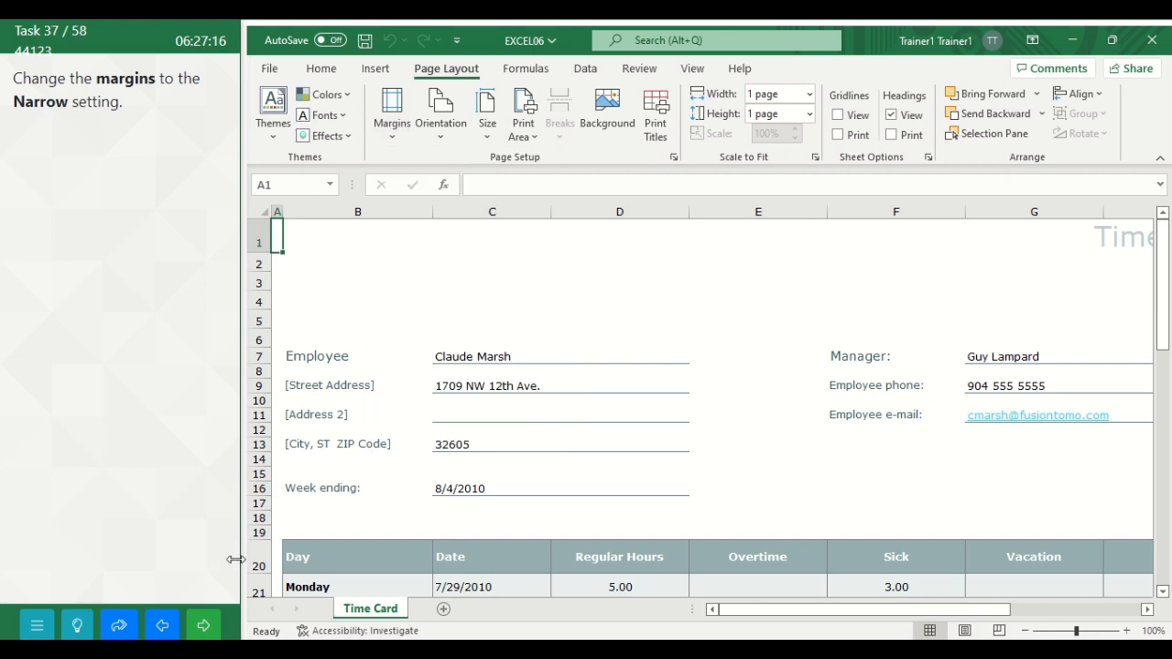
# Step: Advance to the following task and start a COUNTIF function in cell B17 of the Annual Sales worksheet
pyautogui.click(203, 626)
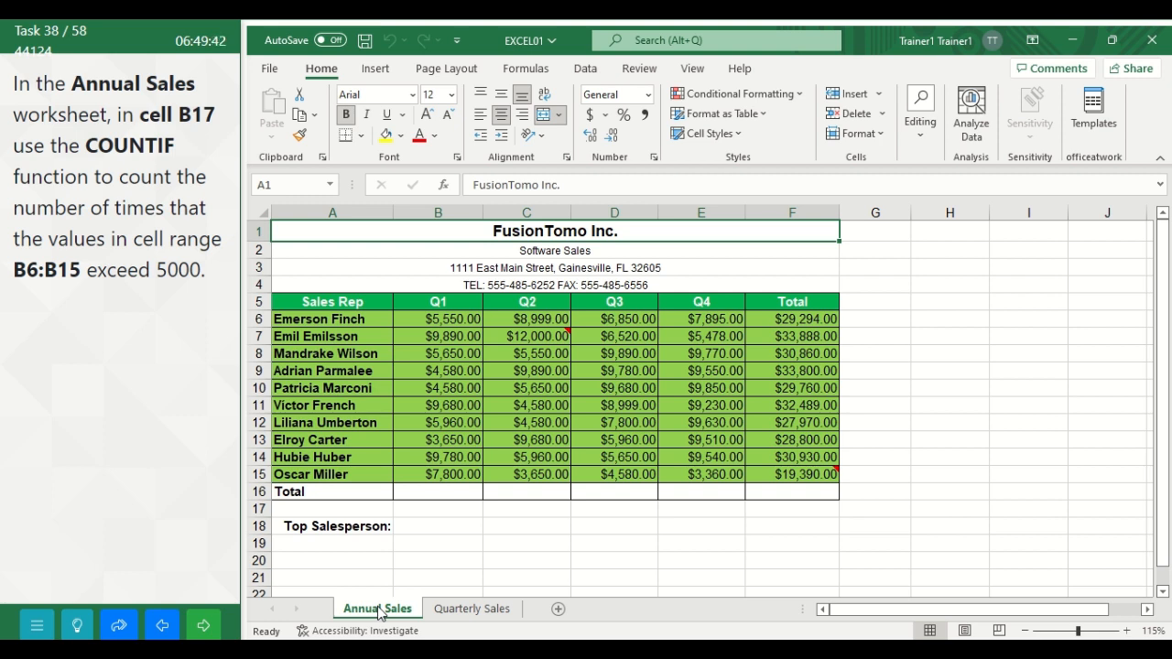
pyautogui.click(435, 508)
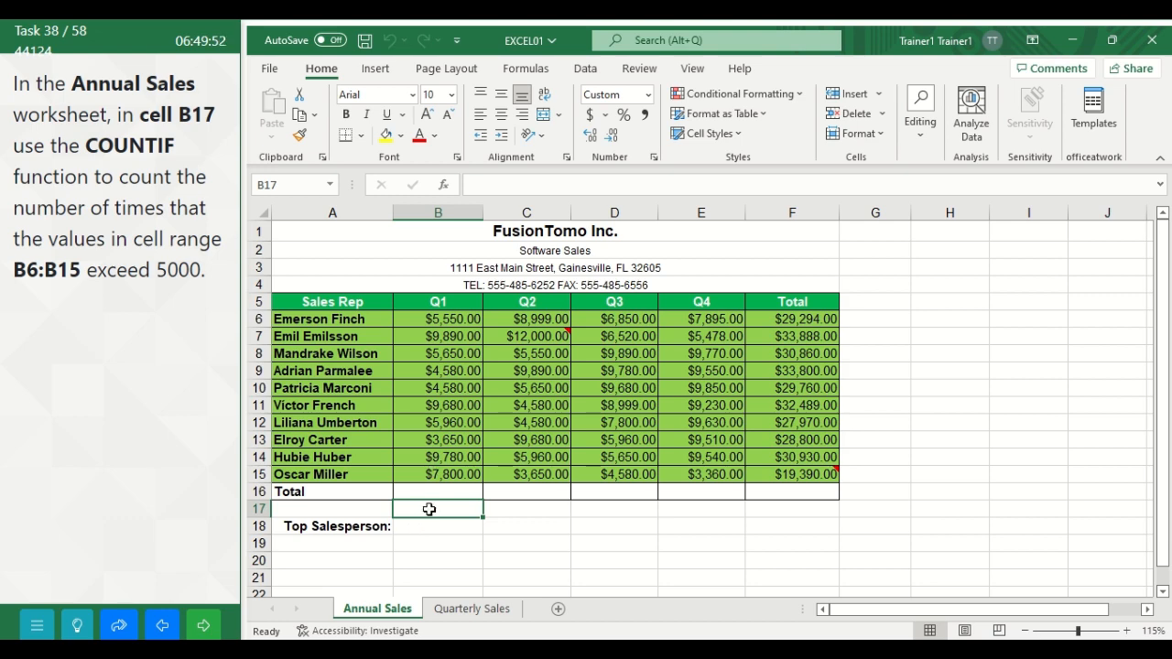
pyautogui.click(524, 73)
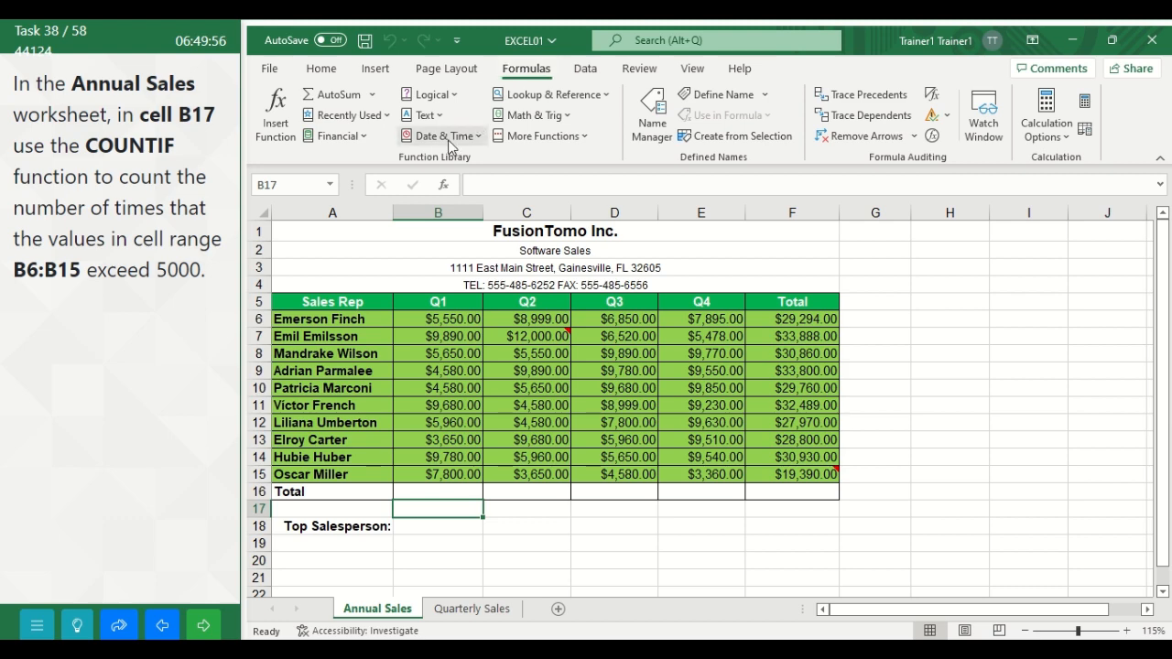
pyautogui.click(276, 114)
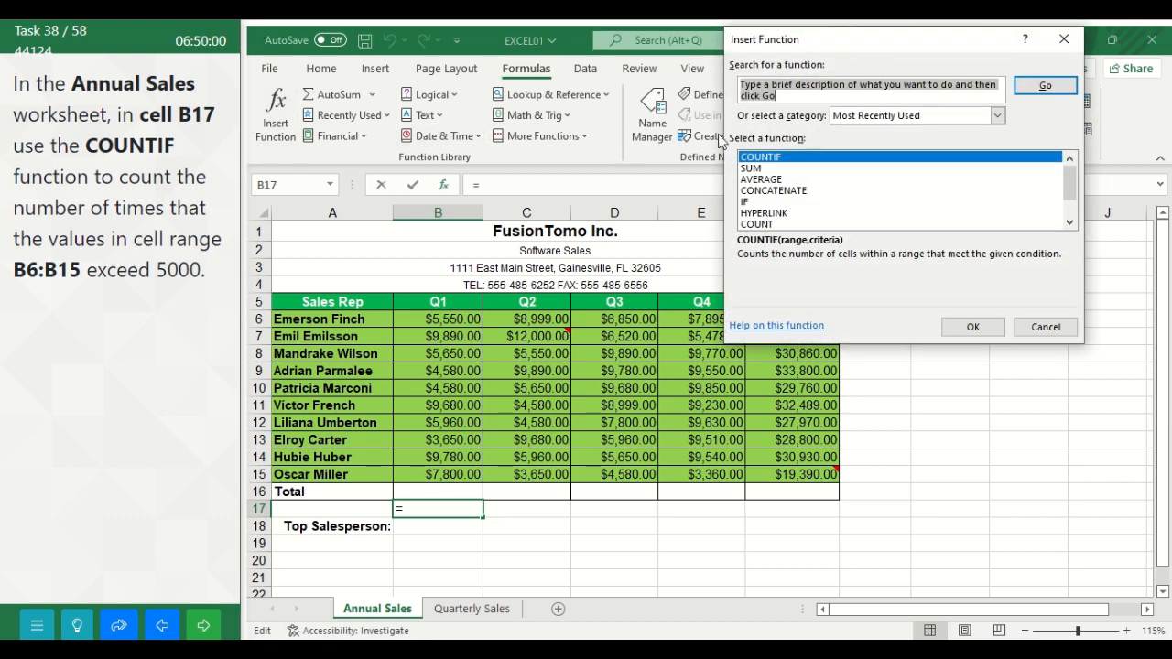
pyautogui.write('c')
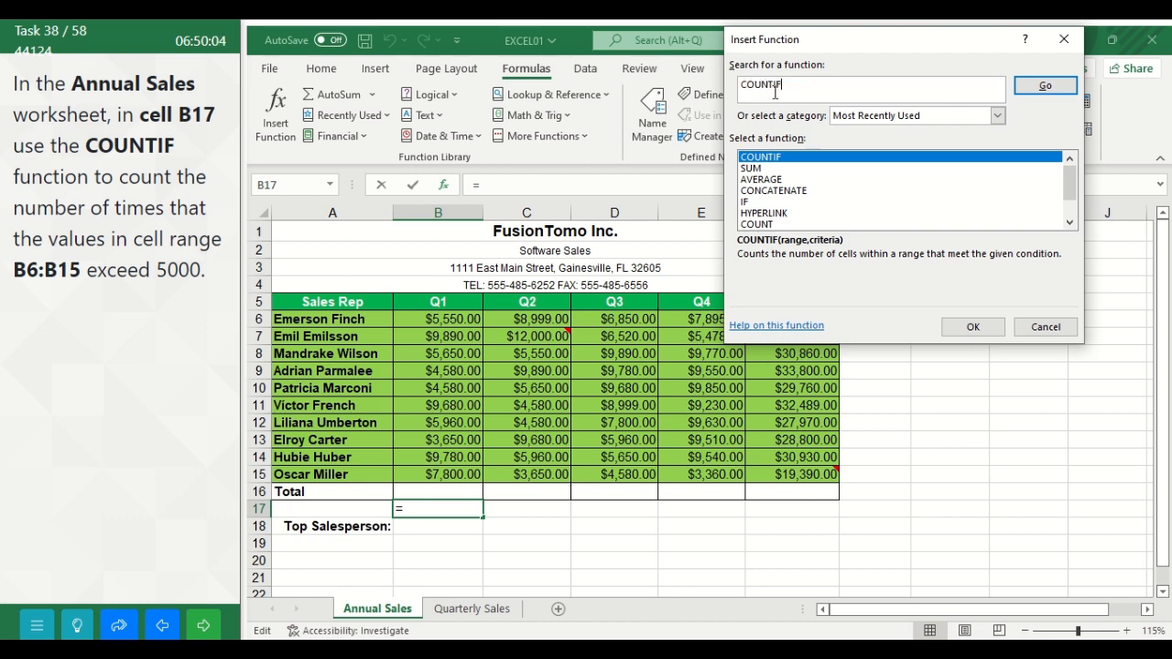
pyautogui.click(1044, 86)
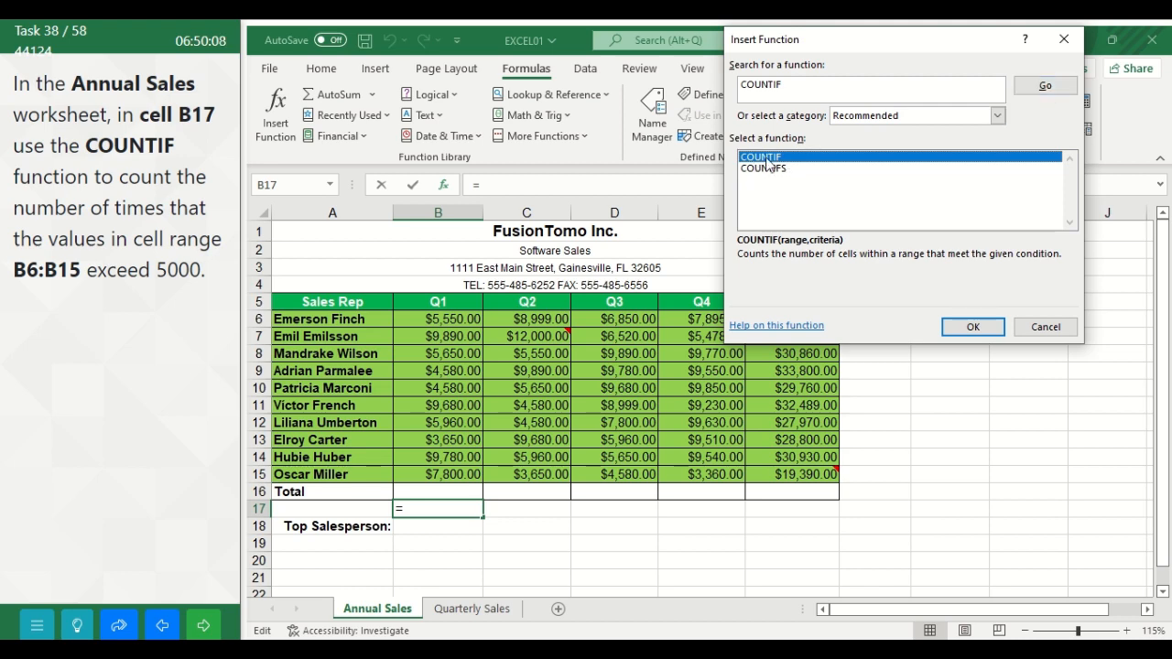
pyautogui.click(972, 330)
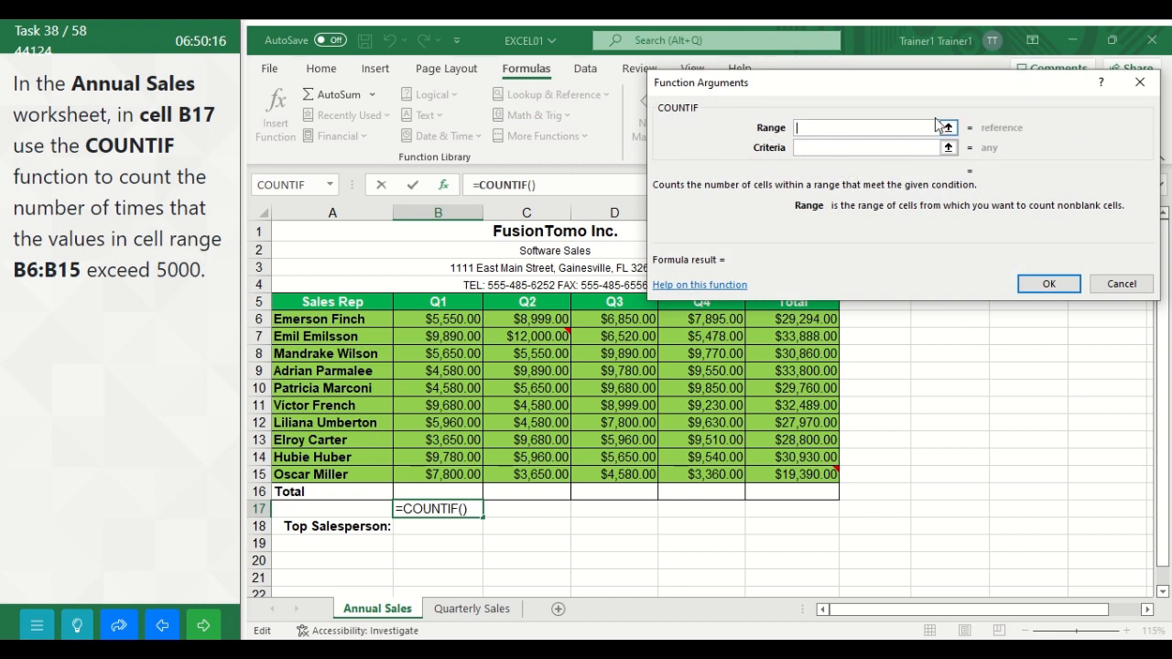
# Step: Set the COUNTIF range to B6:B15 and its criteria to >5000, and enter the formula in cell B17
pyautogui.write('B6')
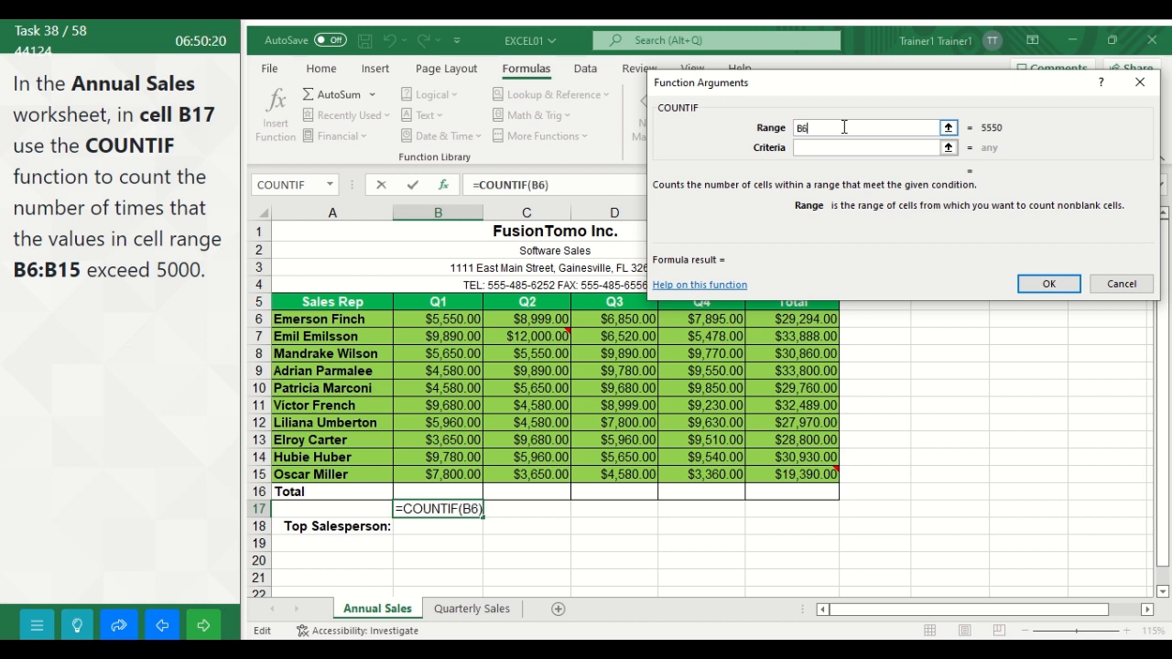
pyautogui.write(':')
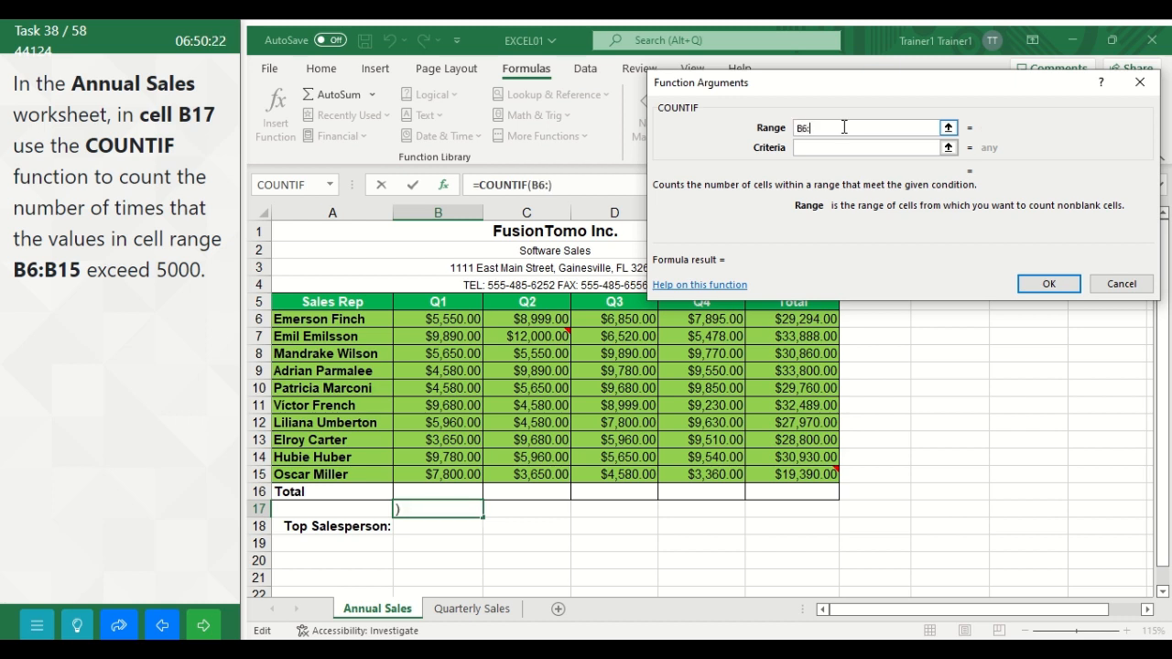
pyautogui.write('B15')
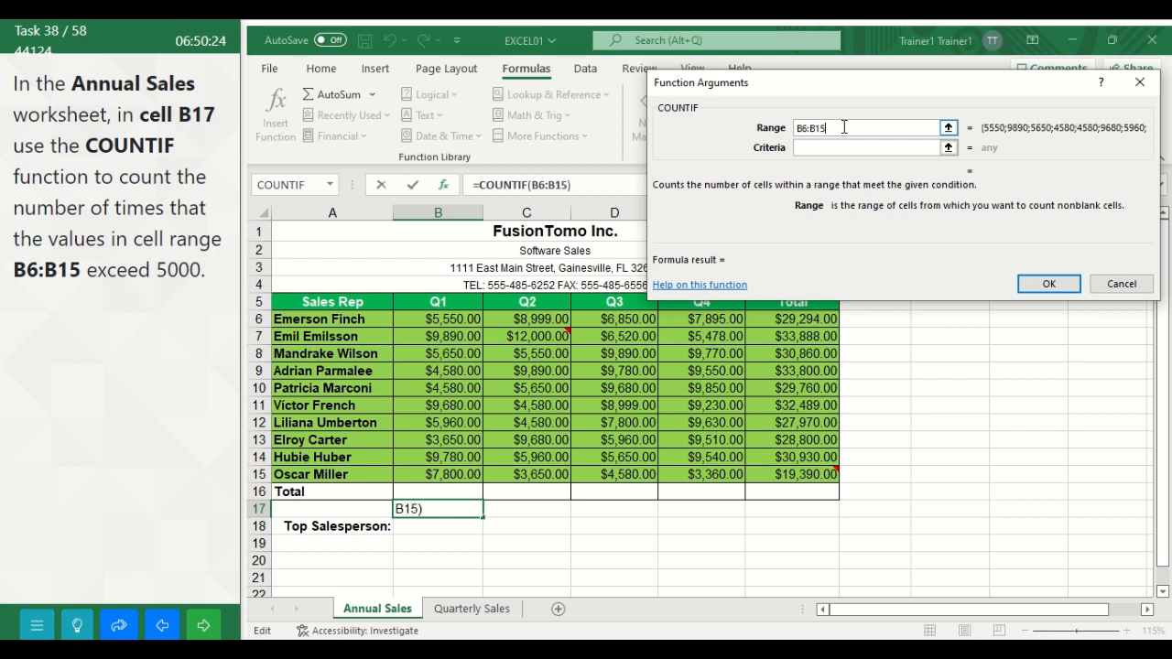
pyautogui.click(835, 149)
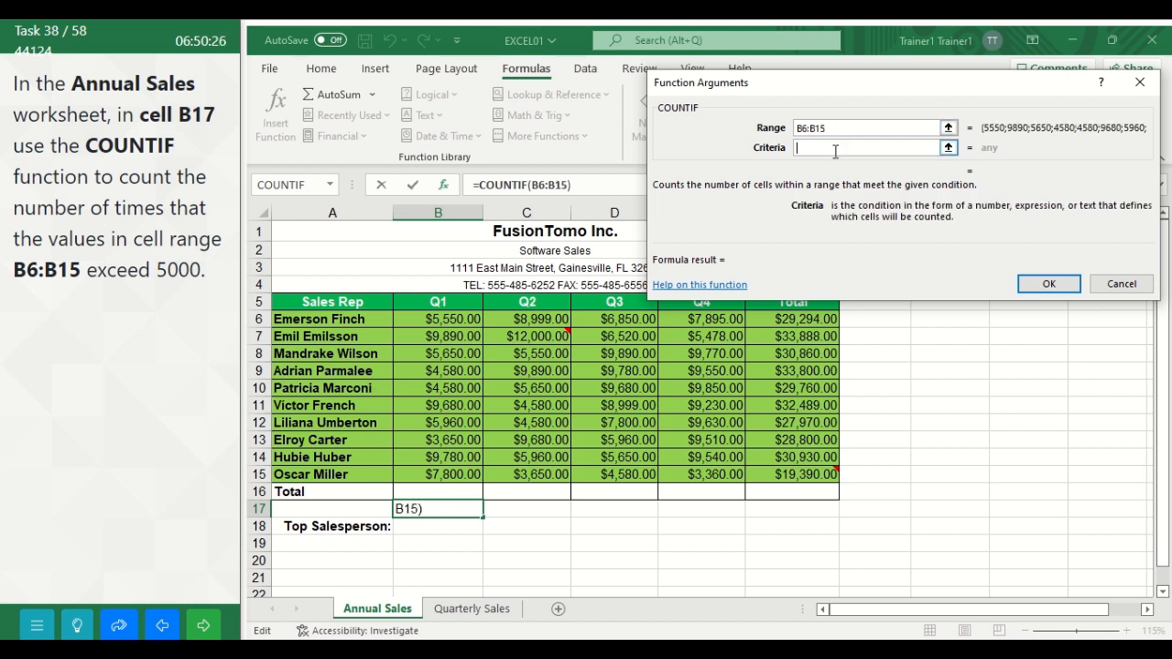
pyautogui.write('5')
pyautogui.press('BackSpace')
pyautogui.write('>50')
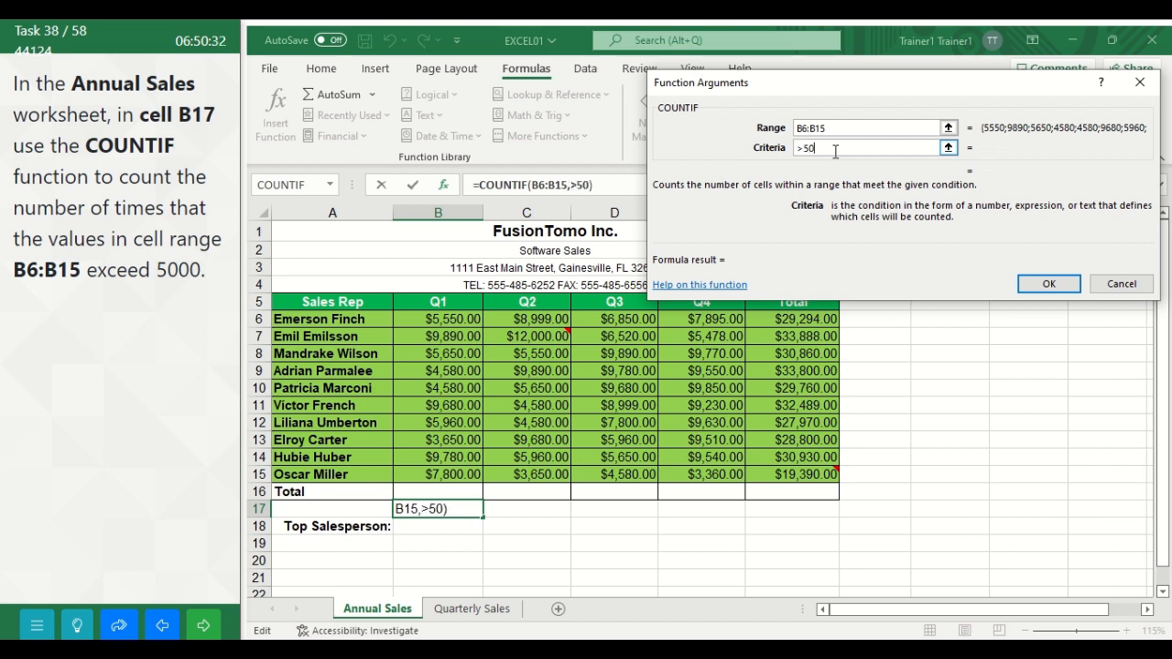
pyautogui.write('00')
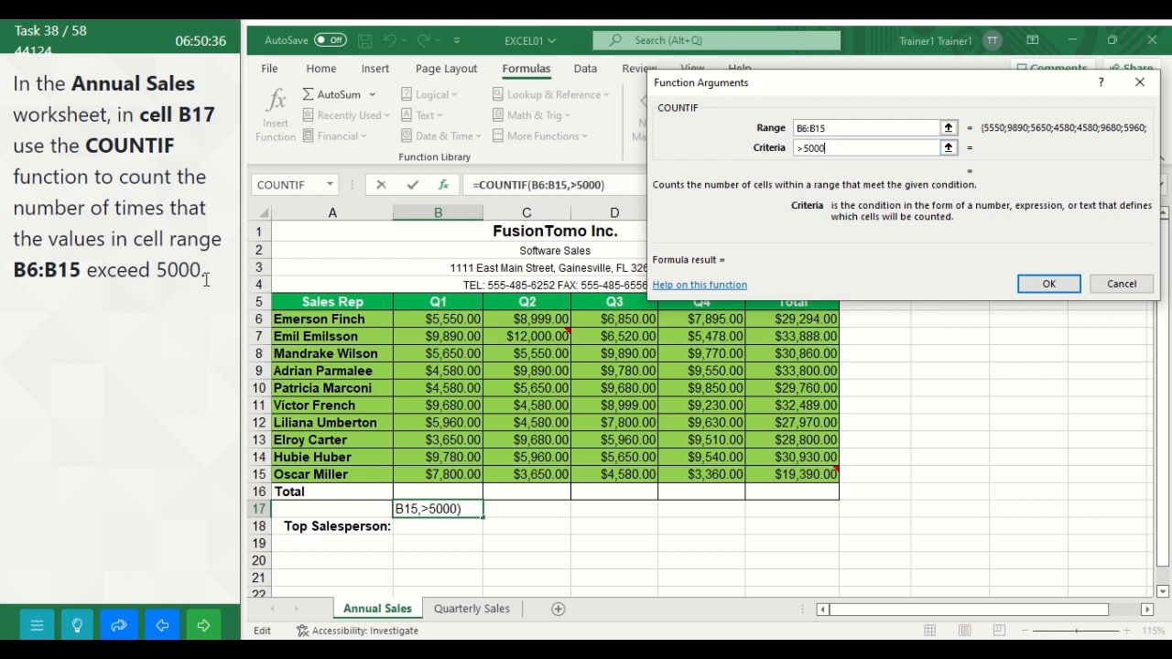
pyautogui.click(1044, 286)
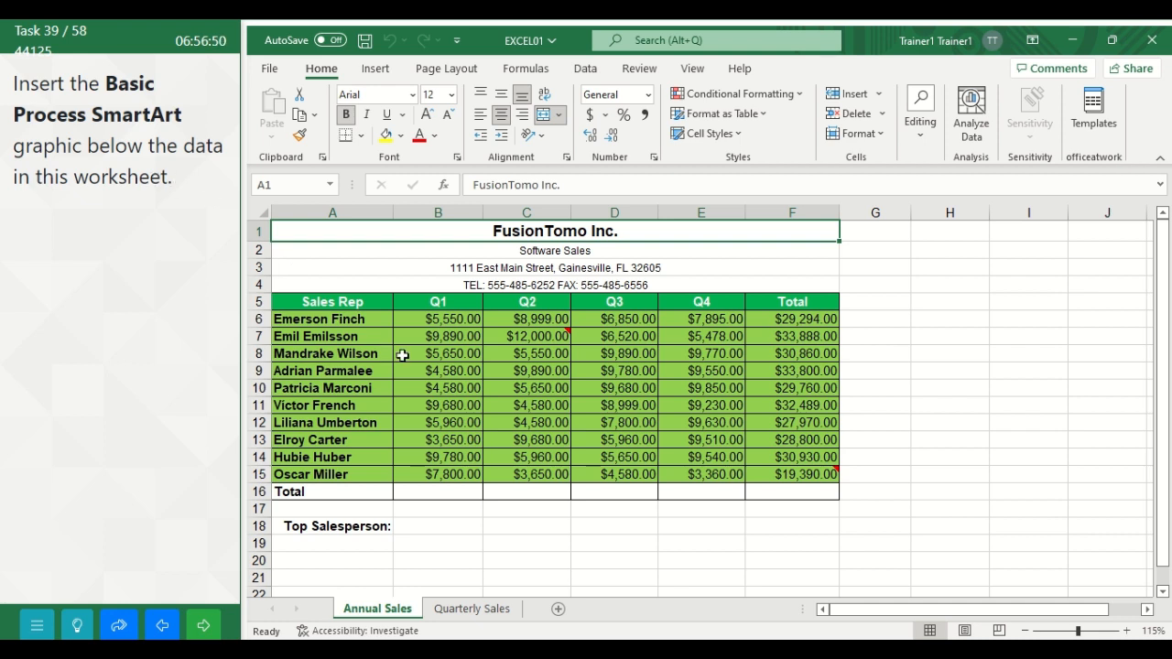
# Step: Insert a Basic Process SmartArt graphic from the Process category into the Annual Sales worksheet
pyautogui.click(450, 556)
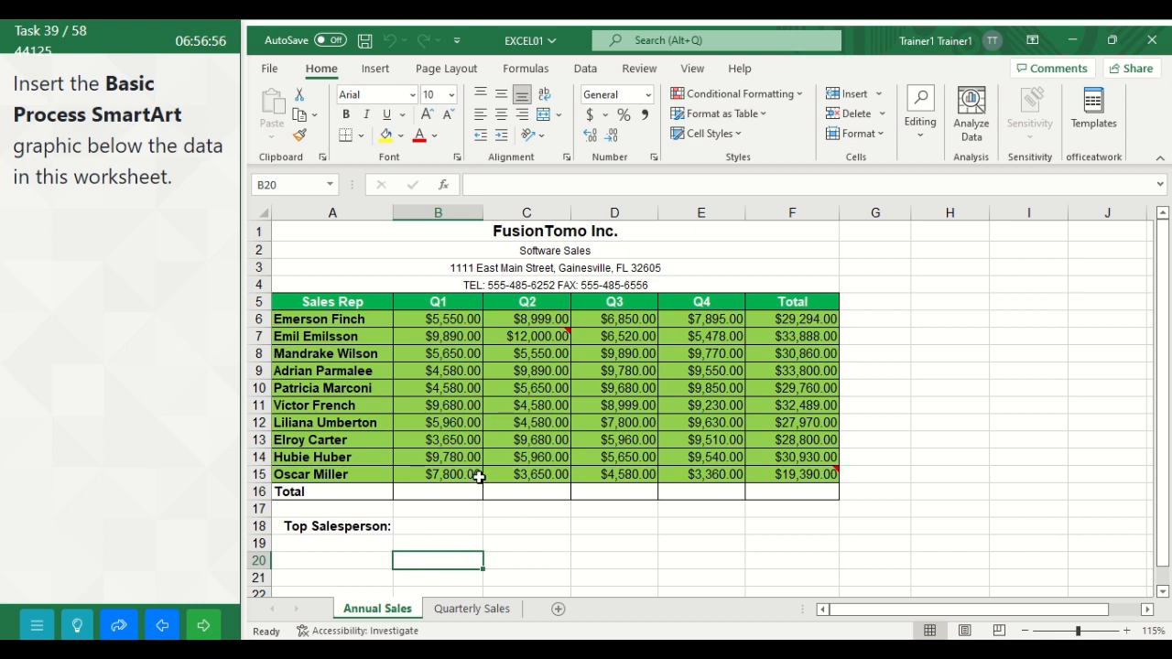
pyautogui.click(375, 69)
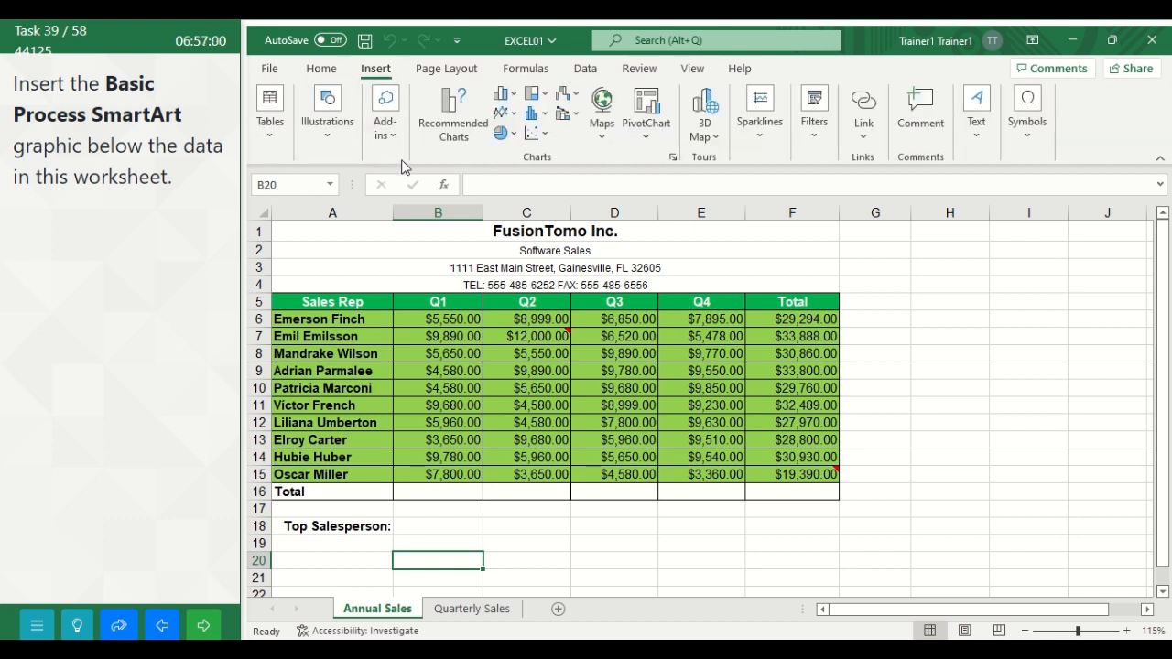
pyautogui.click(328, 135)
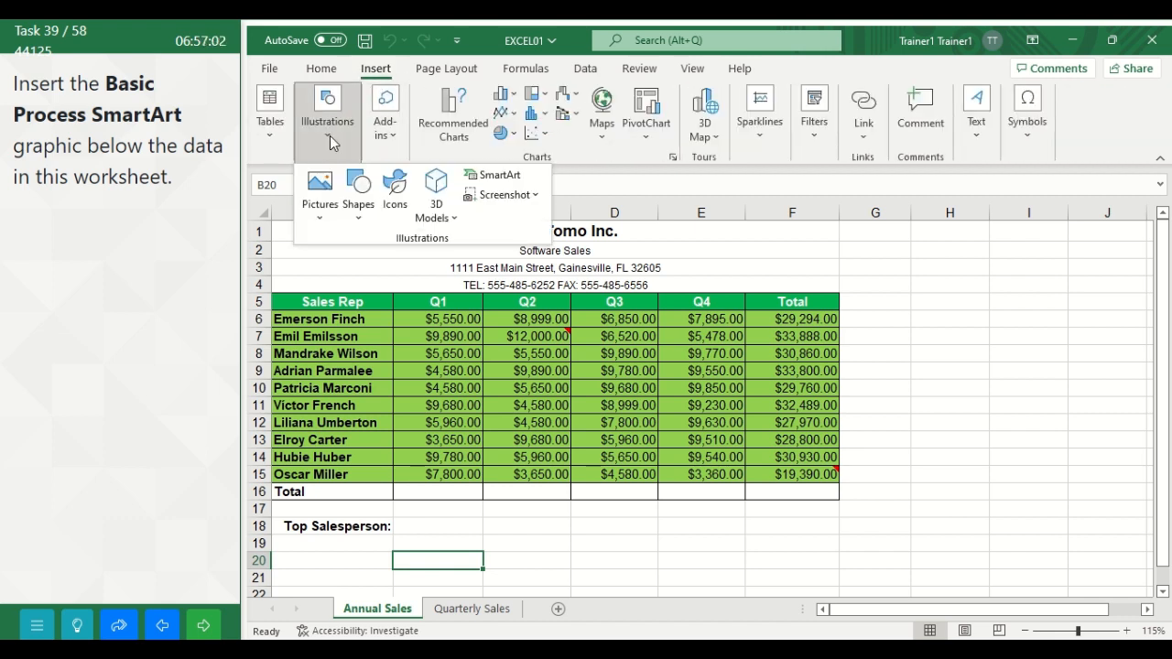
pyautogui.click(493, 174)
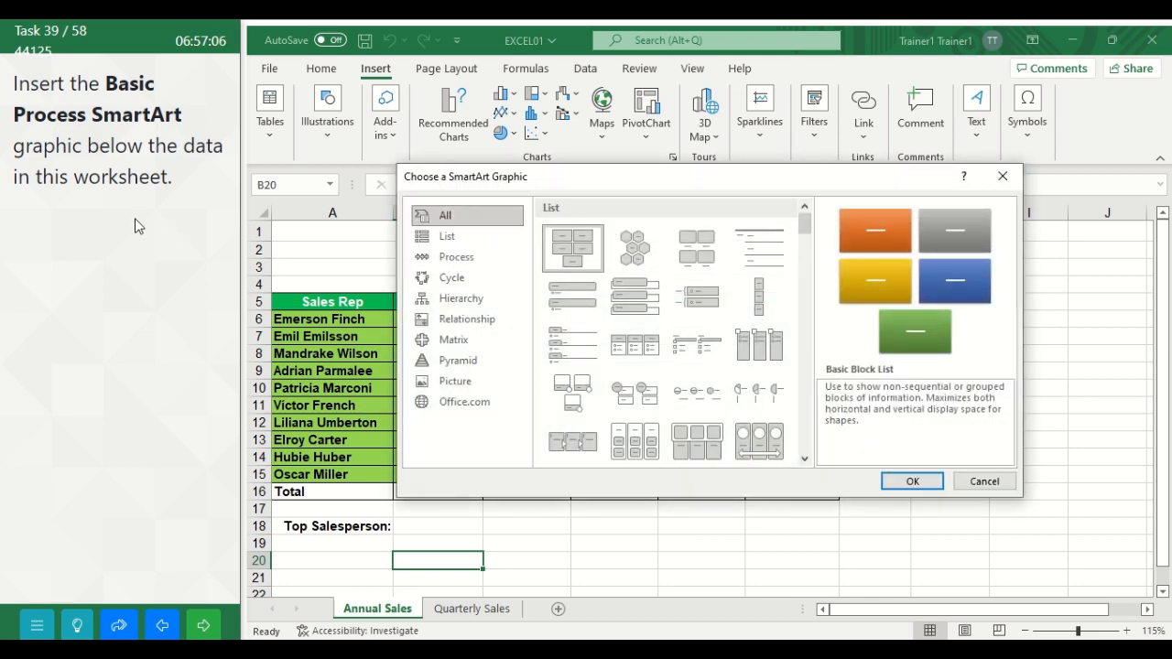
pyautogui.click(442, 264)
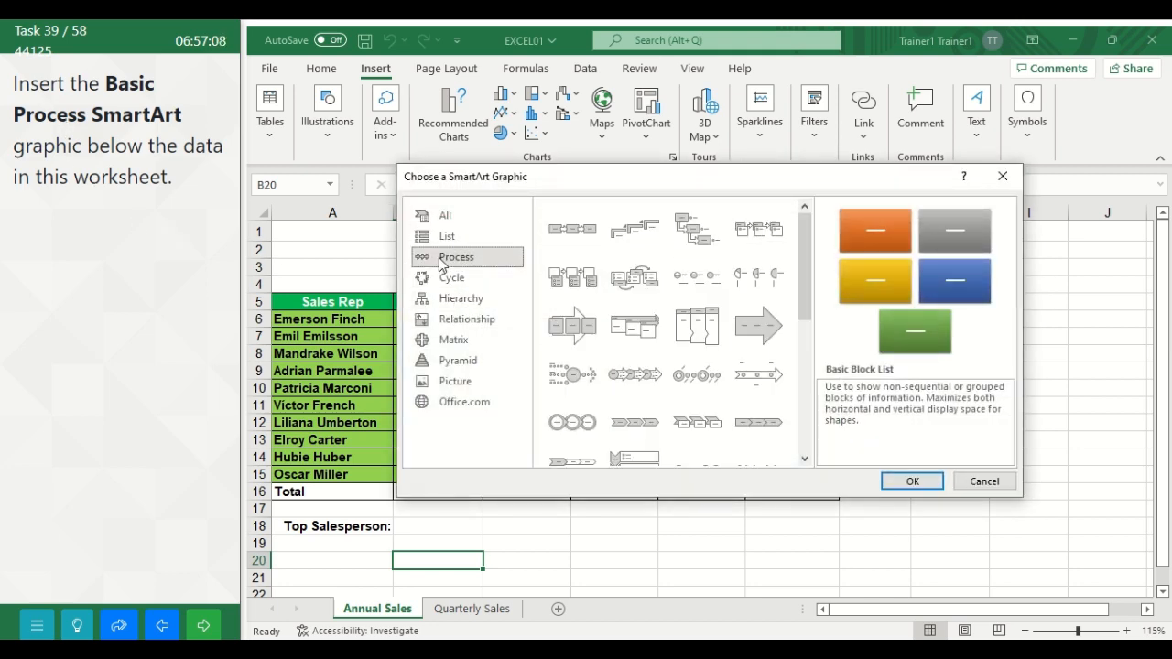
pyautogui.click(572, 242)
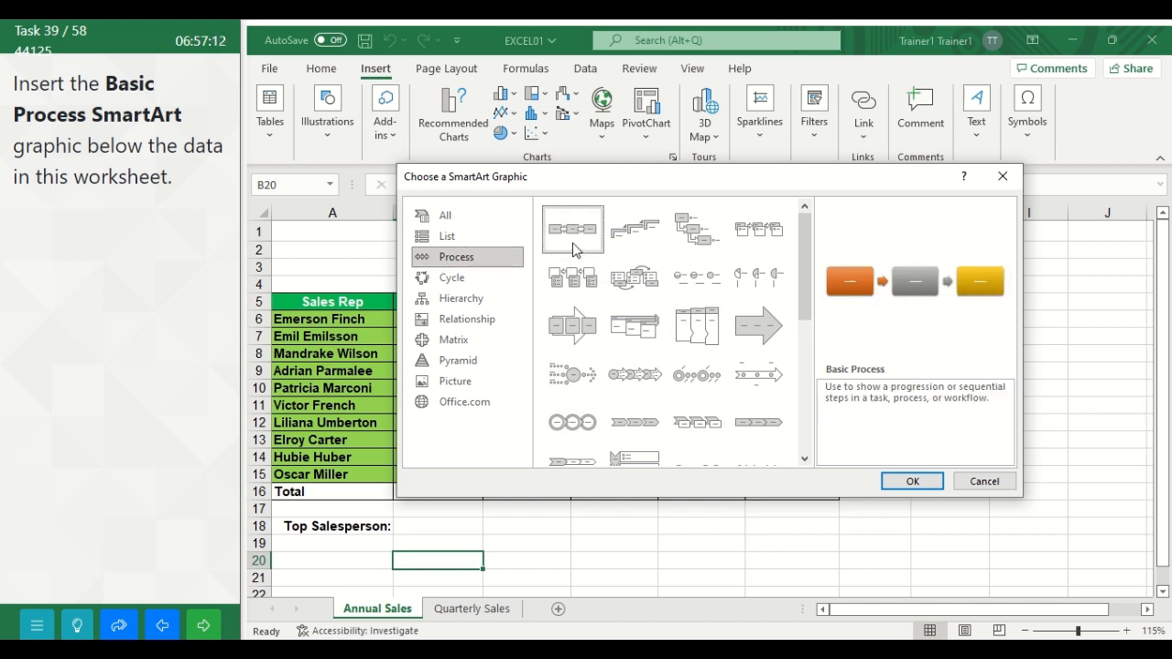
pyautogui.click(898, 485)
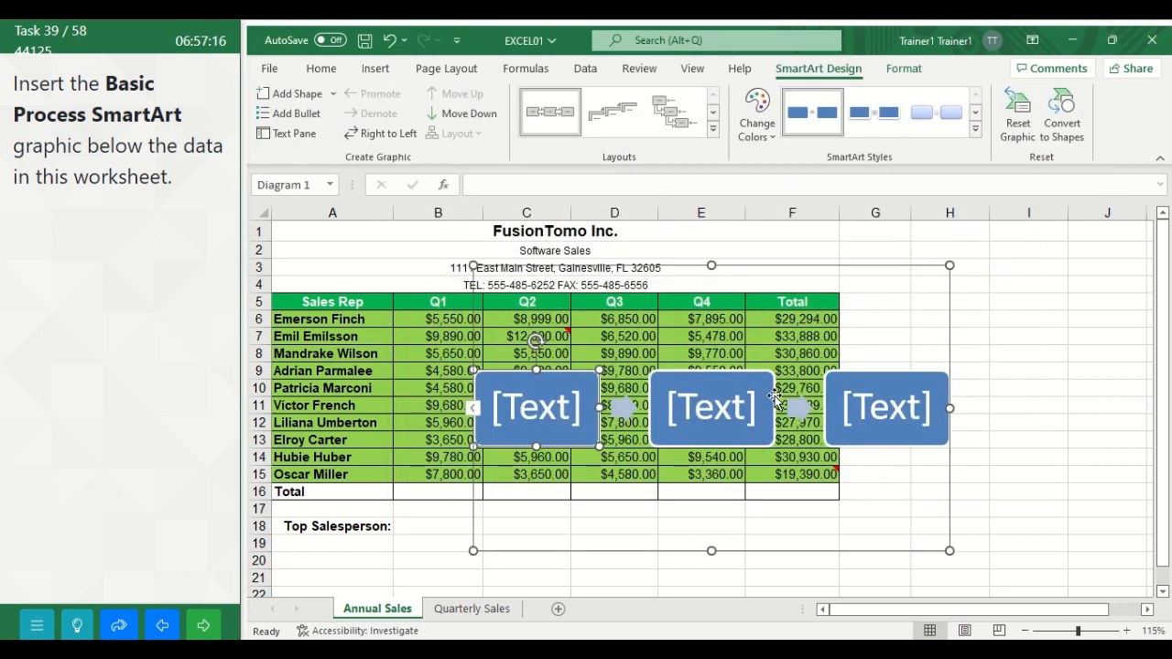
# Step: Move the SmartArt graphic below the data so its frame starts at about row 19, and continue to the following task
pyautogui.moveTo(758, 265); pyautogui.dragTo(536, 549)
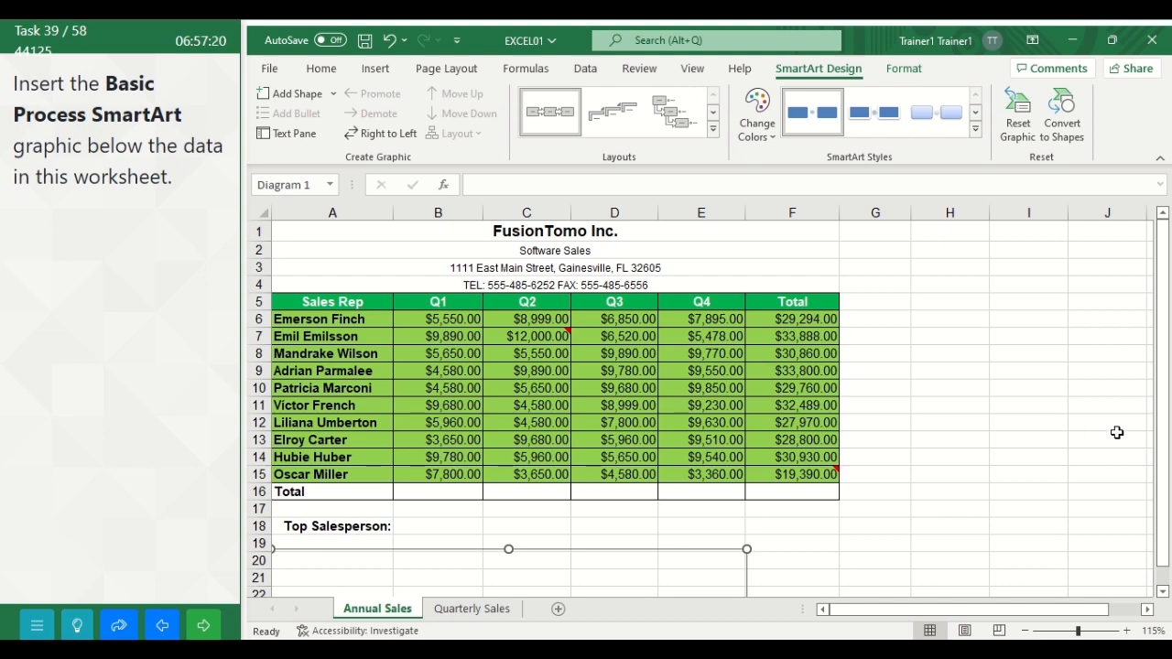
pyautogui.moveTo(1169, 414); pyautogui.dragTo(1168, 419)
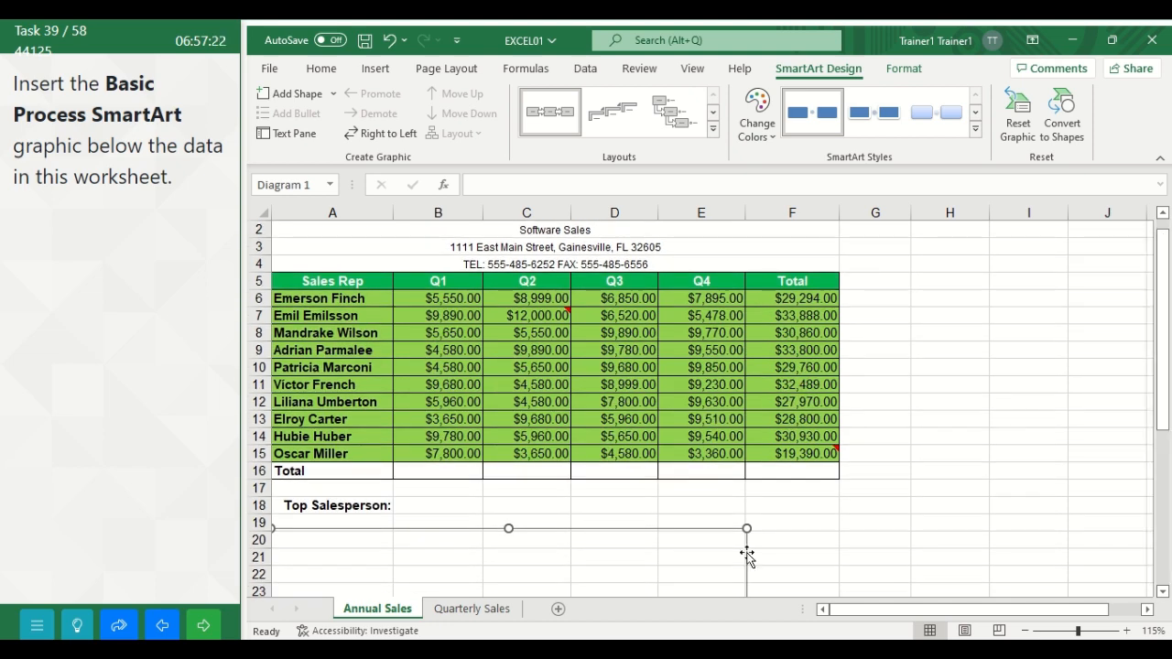
pyautogui.moveTo(630, 529); pyautogui.dragTo(724, 518)
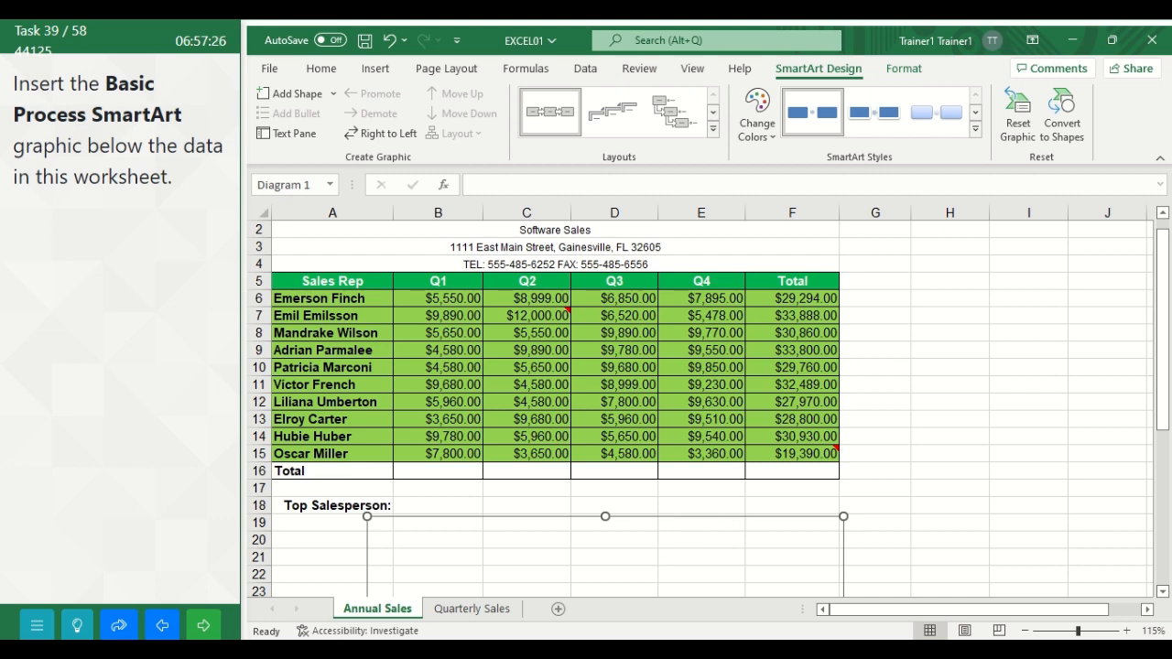
pyautogui.moveTo(1164, 402); pyautogui.dragTo(1165, 465)
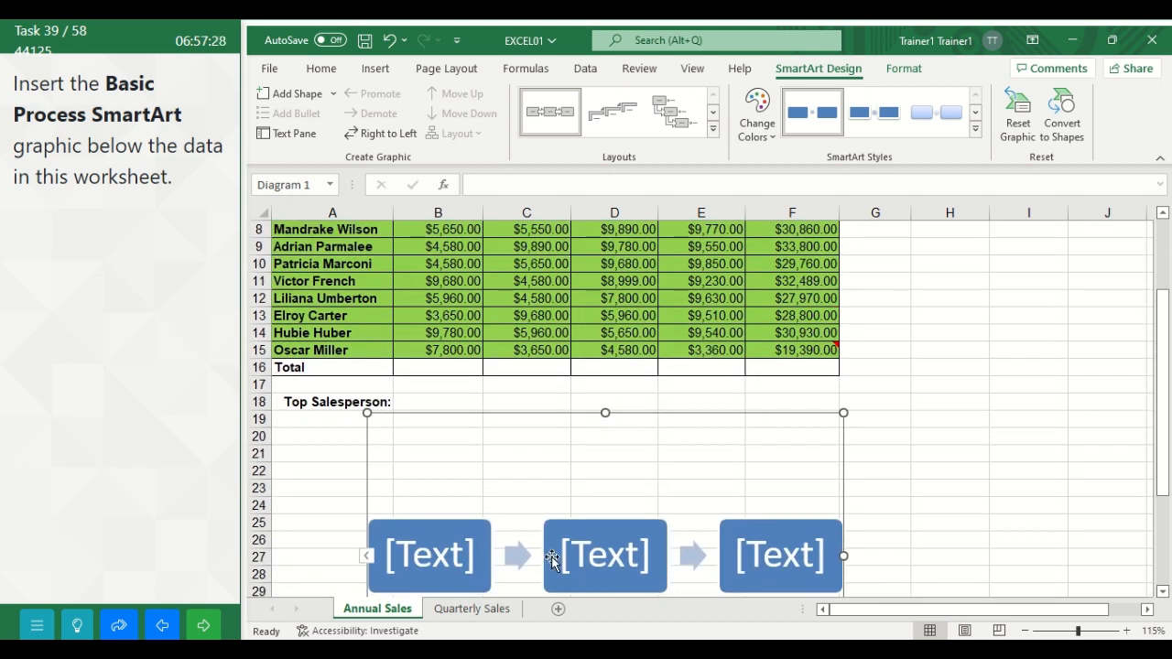
pyautogui.click(205, 630)
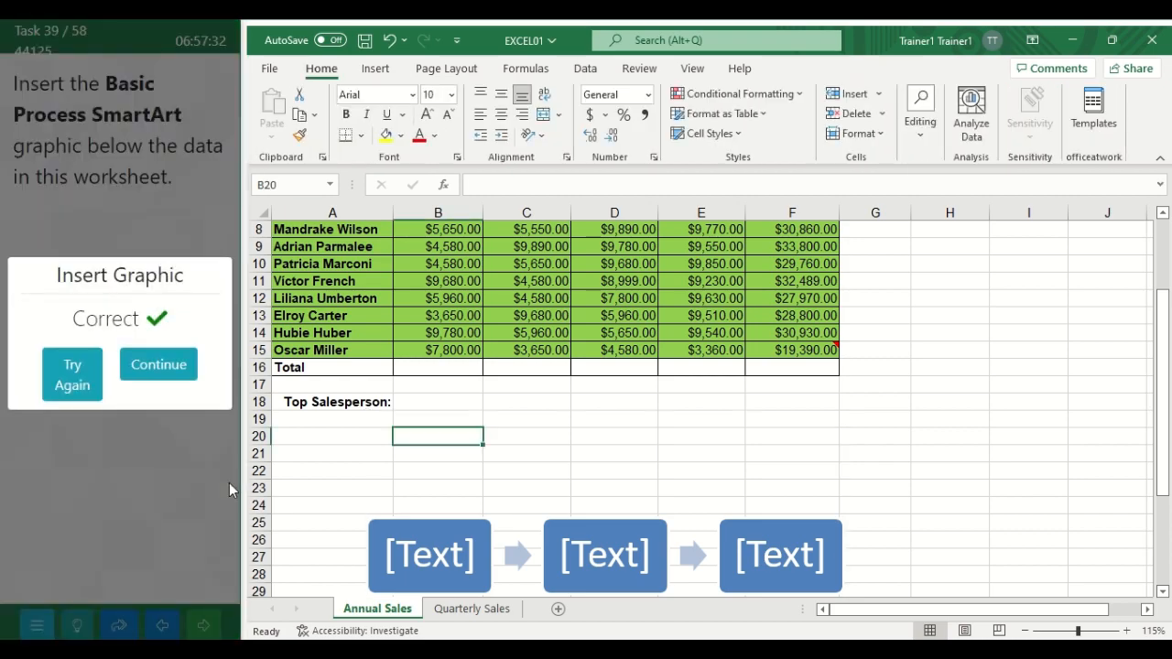
pyautogui.click(133, 358)
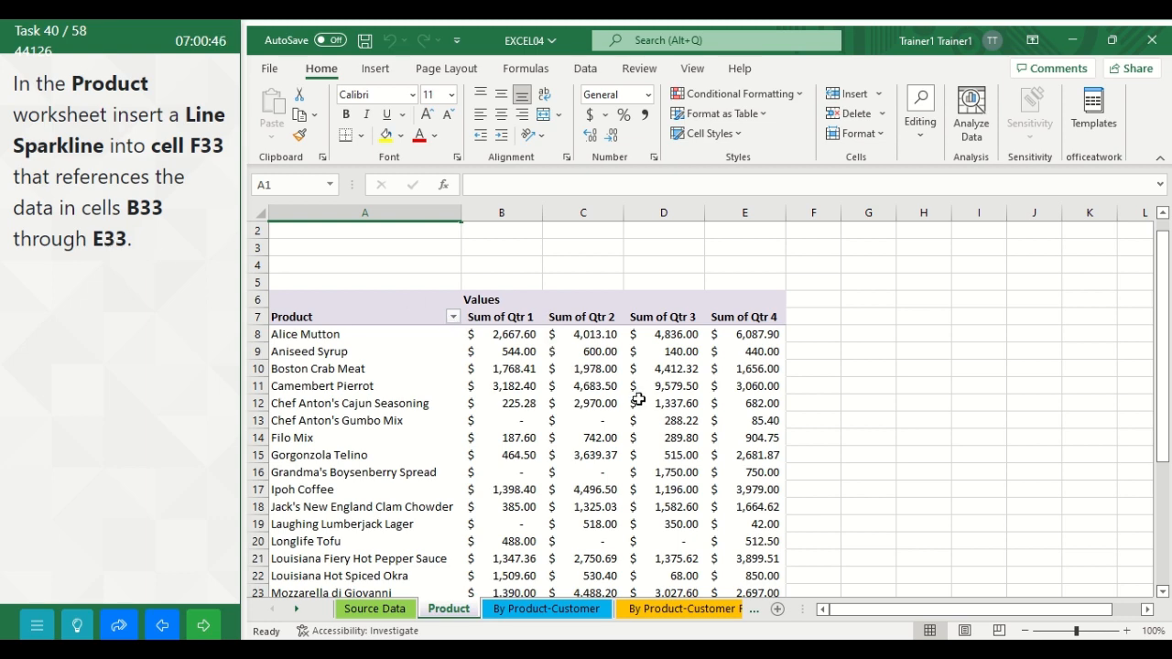
# Step: Insert a Line sparkline into cell F33 of the Product worksheet with the data range B33:E33
pyautogui.moveTo(1162, 326); pyautogui.dragTo(1167, 360)
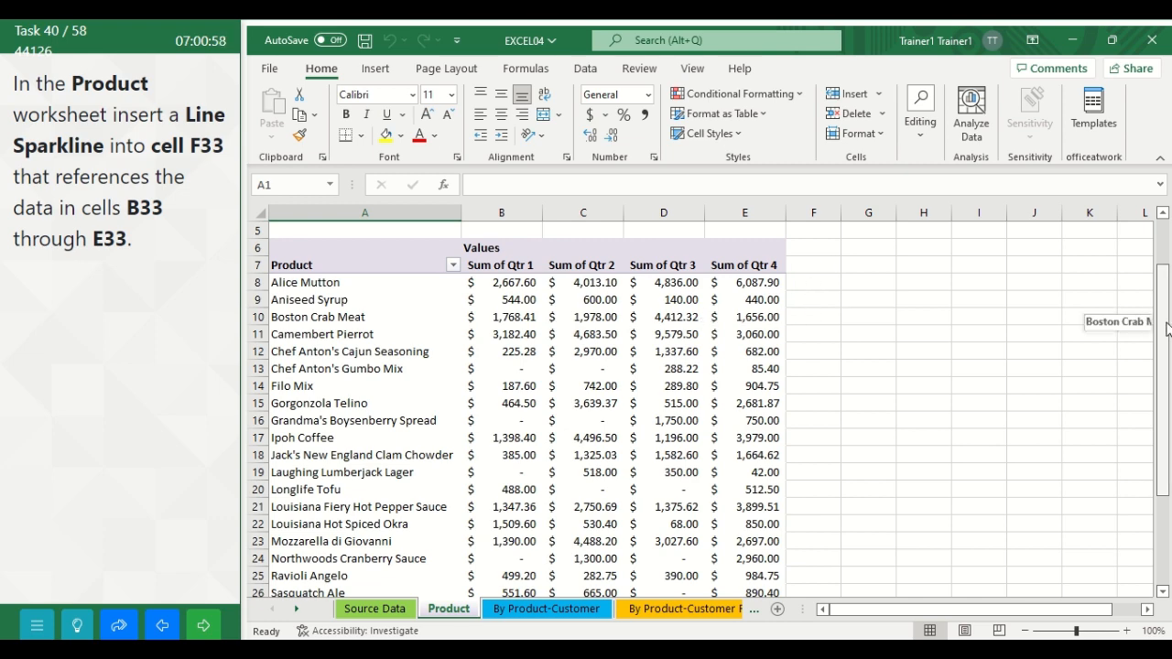
pyautogui.moveTo(1167, 329); pyautogui.dragTo(1167, 417)
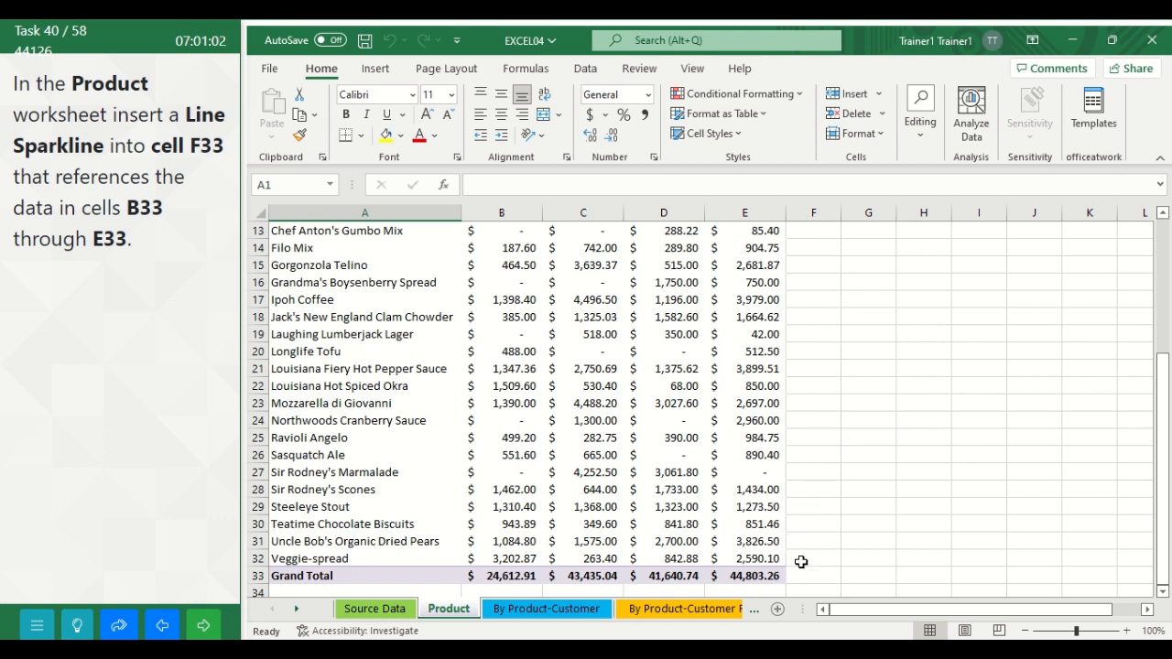
pyautogui.click(802, 574)
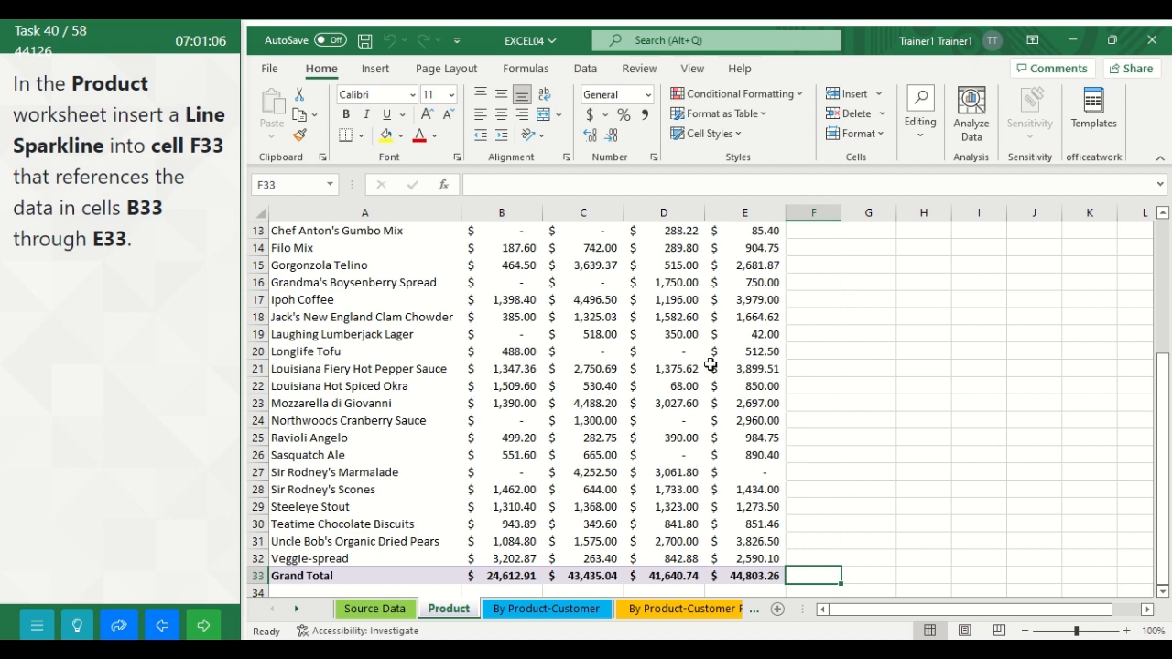
pyautogui.click(371, 72)
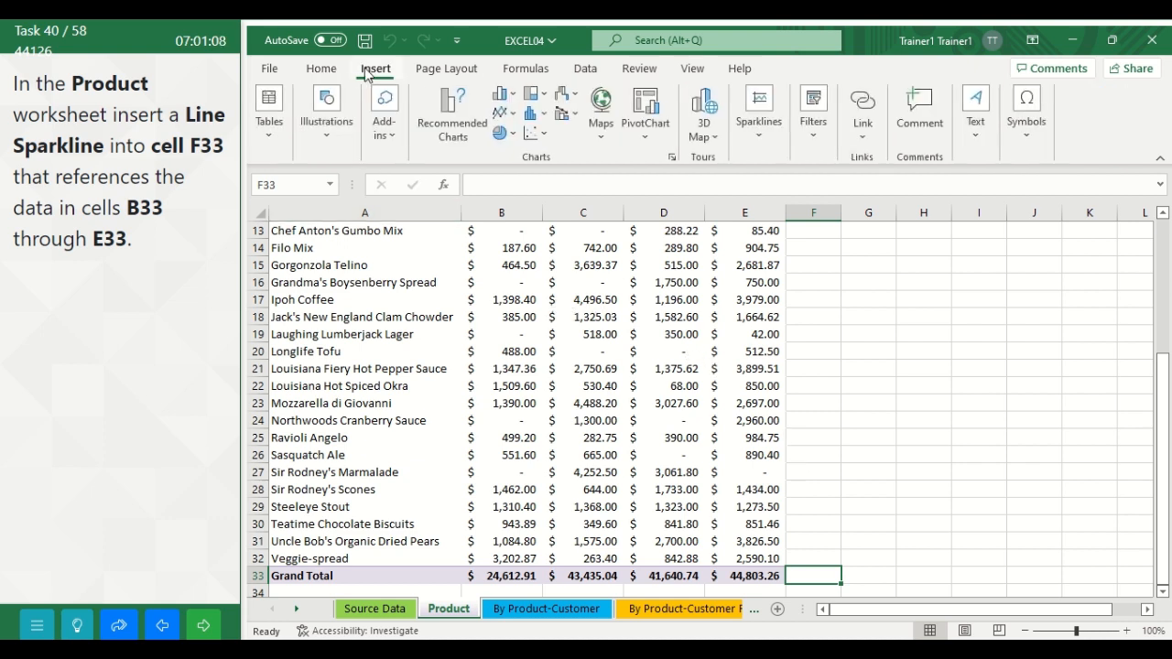
pyautogui.click(756, 126)
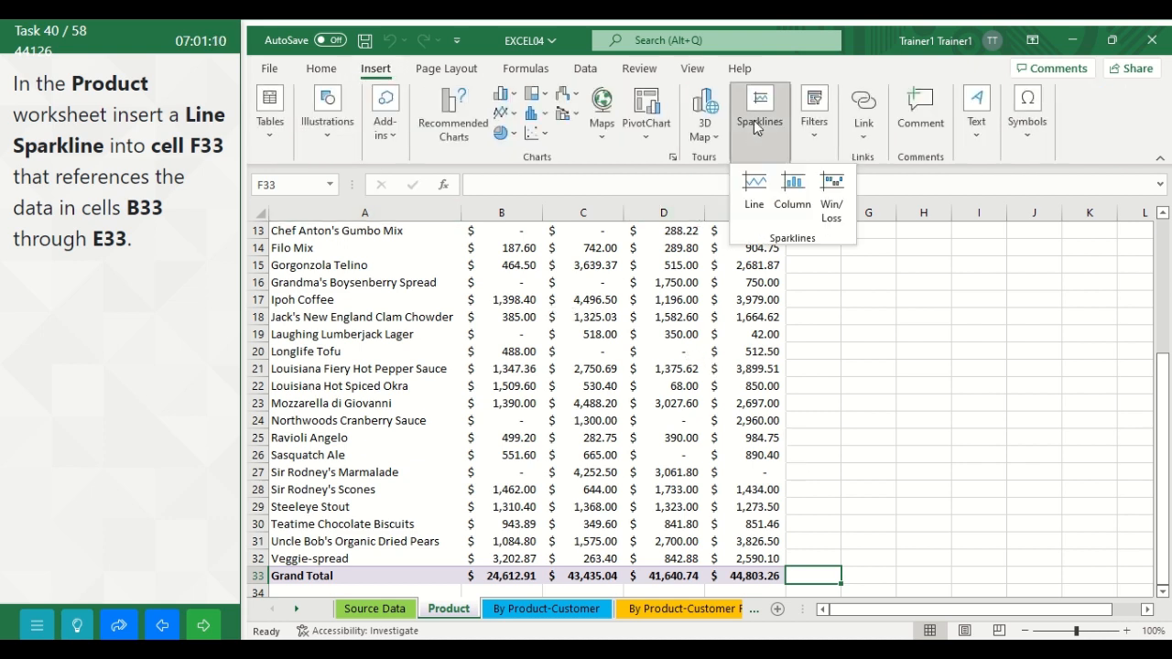
pyautogui.click(765, 192)
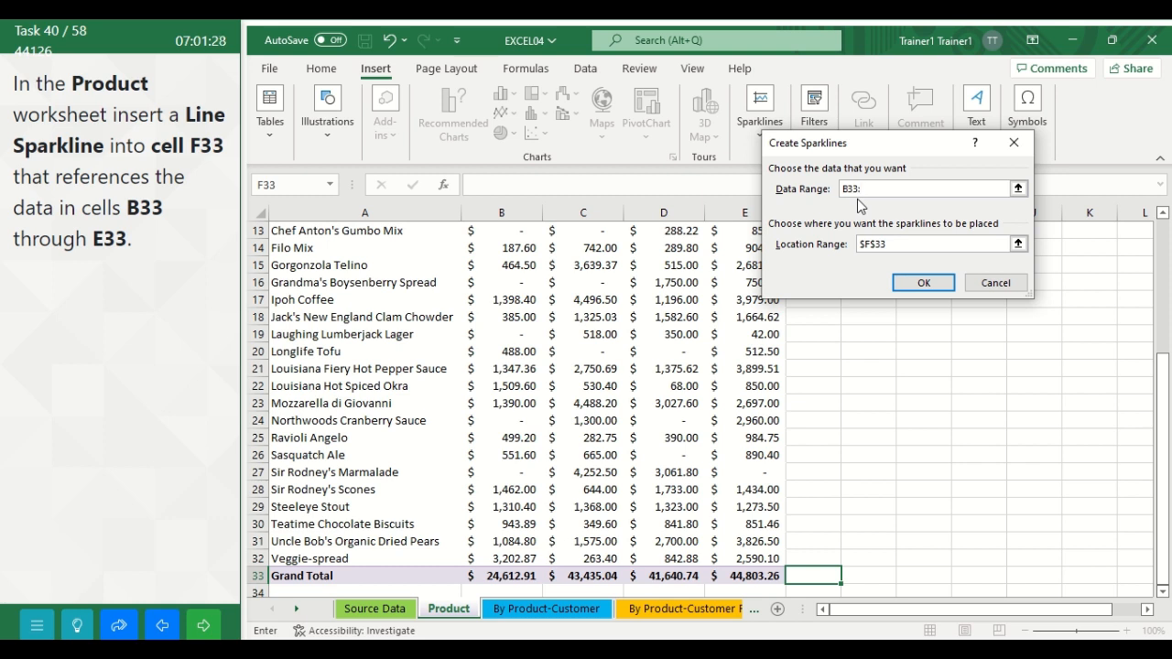
pyautogui.write('E33')
pyautogui.click(934, 287)
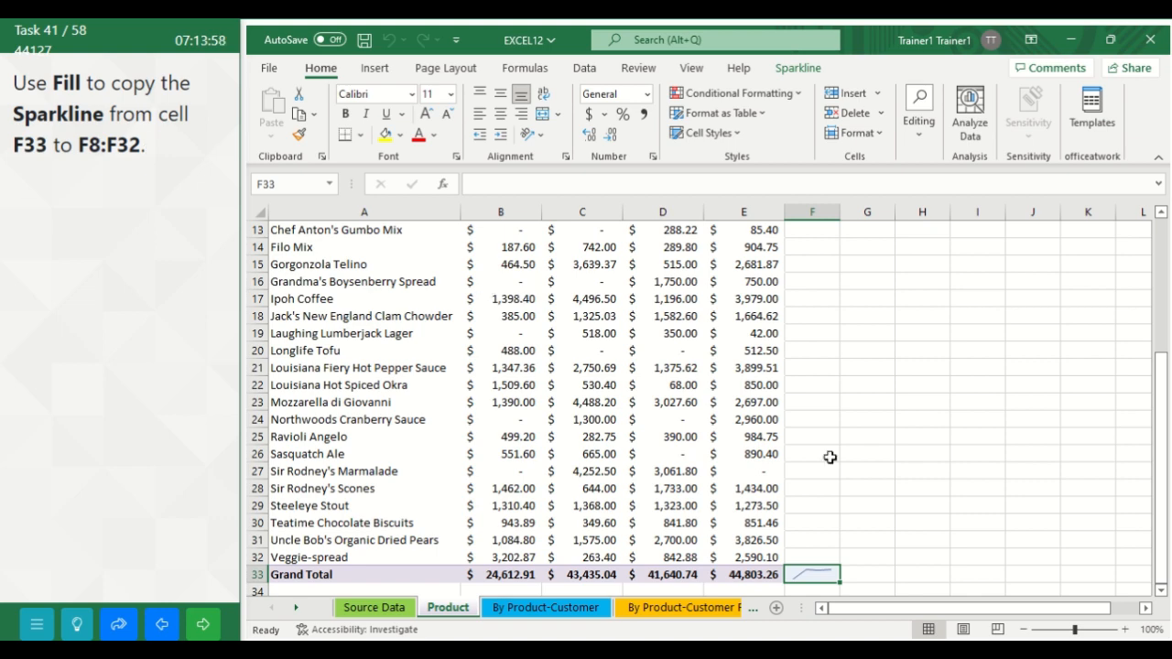
# Step: Fill the sparkline from cell F33 upward through F8:F32 on the Product worksheet
pyautogui.moveTo(1159, 399); pyautogui.dragTo(1155, 306)
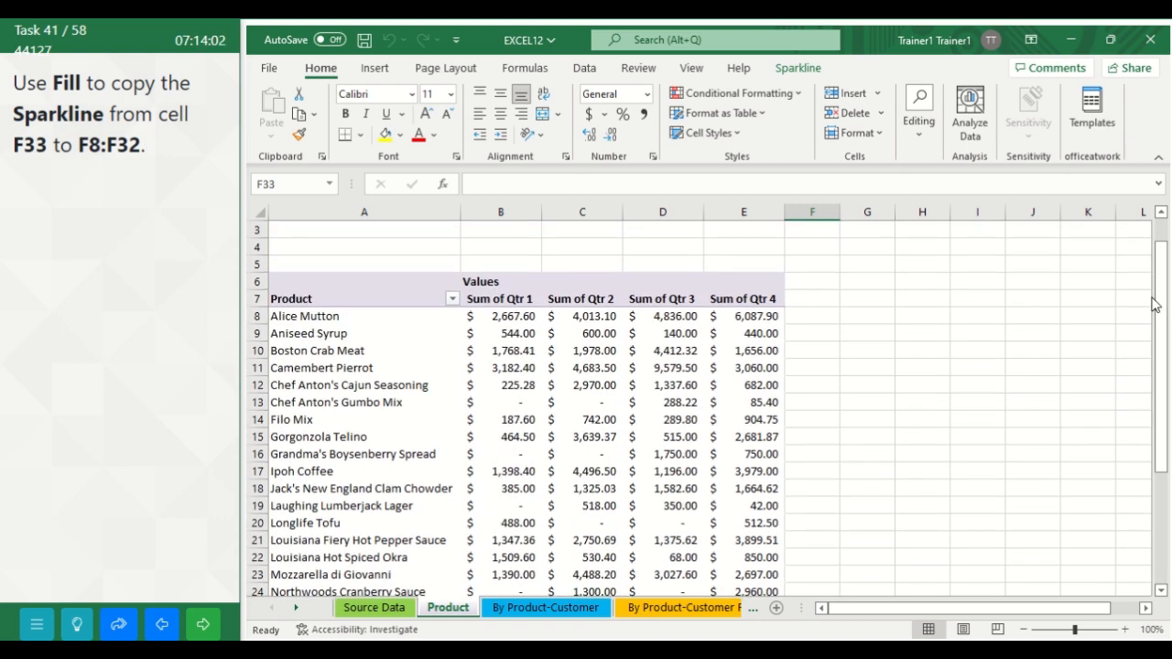
pyautogui.click(810, 316)
pyautogui.moveTo(809, 316); pyautogui.dragTo(801, 522)
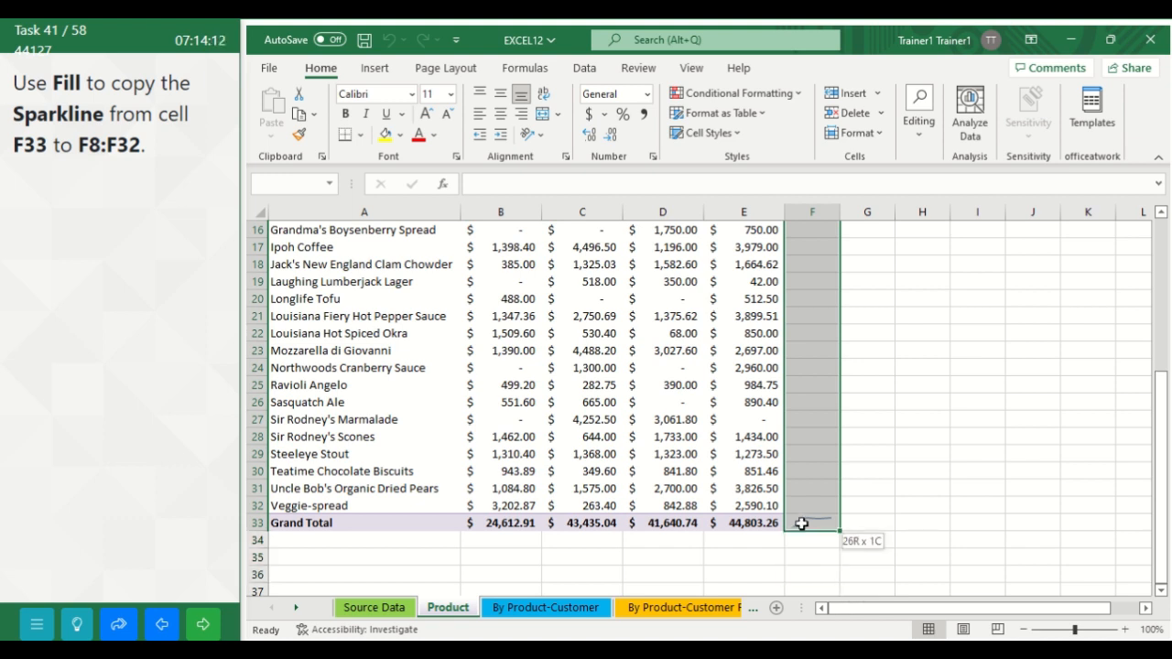
pyautogui.moveTo(801, 522); pyautogui.dragTo(801, 523)
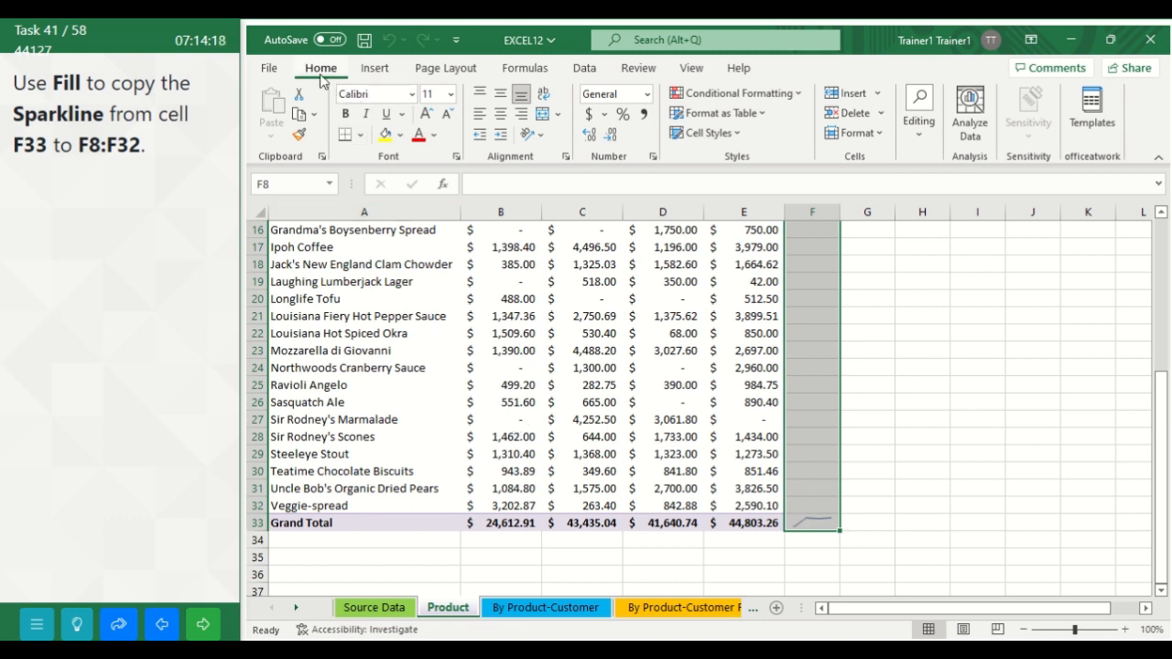
pyautogui.click(918, 142)
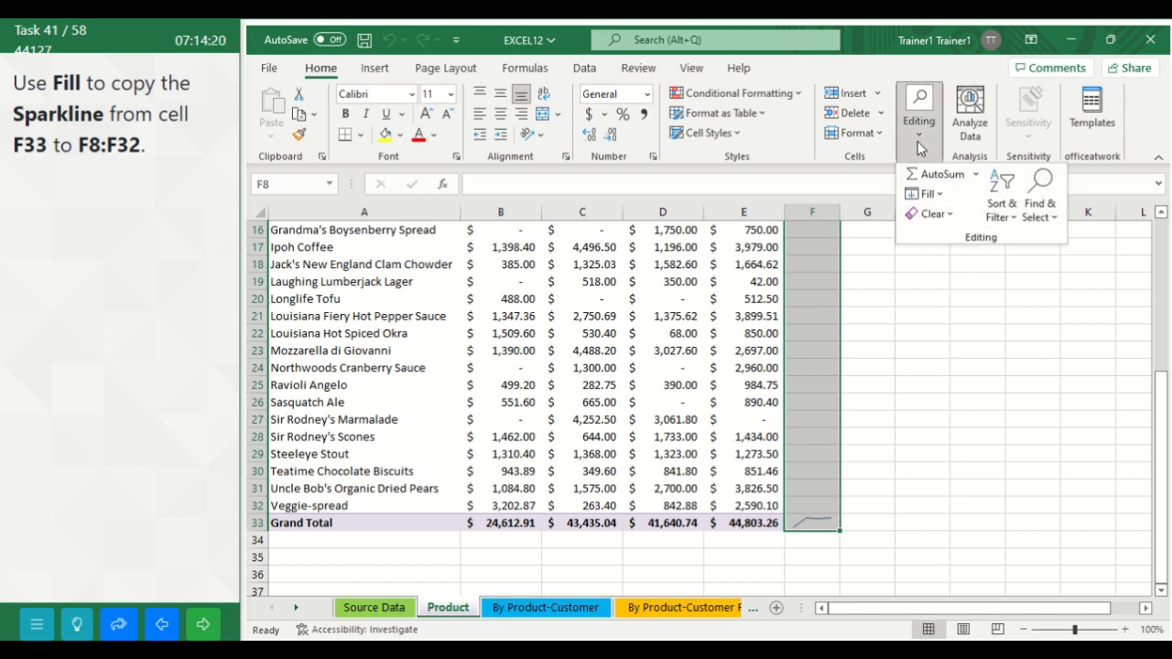
pyautogui.click(939, 195)
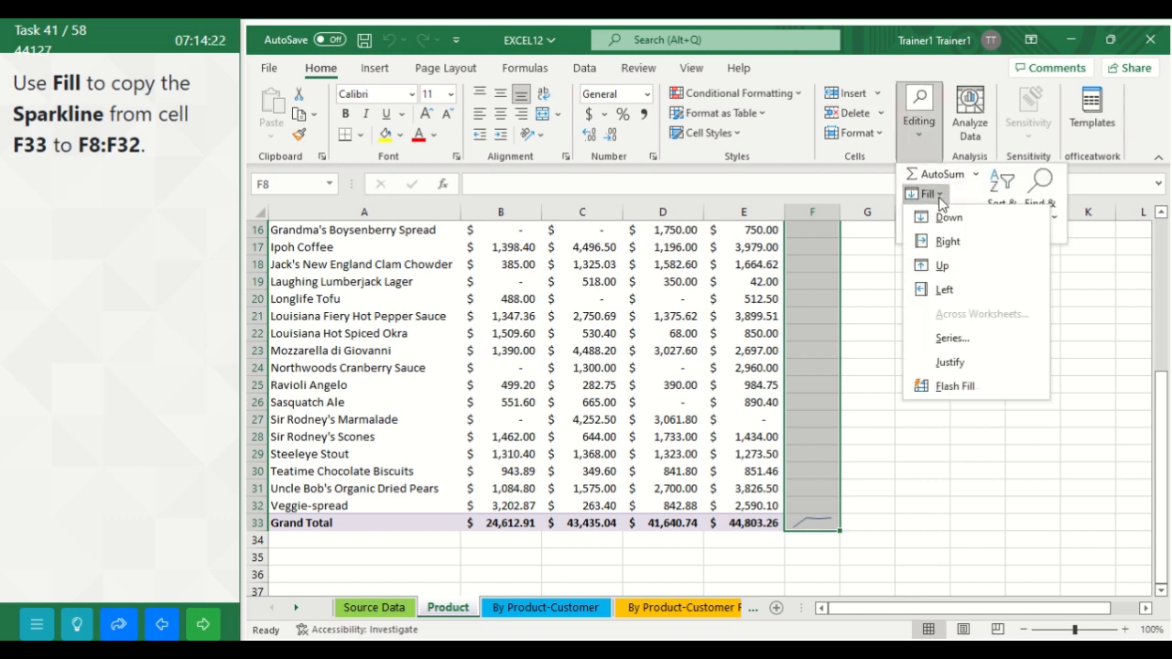
pyautogui.click(936, 265)
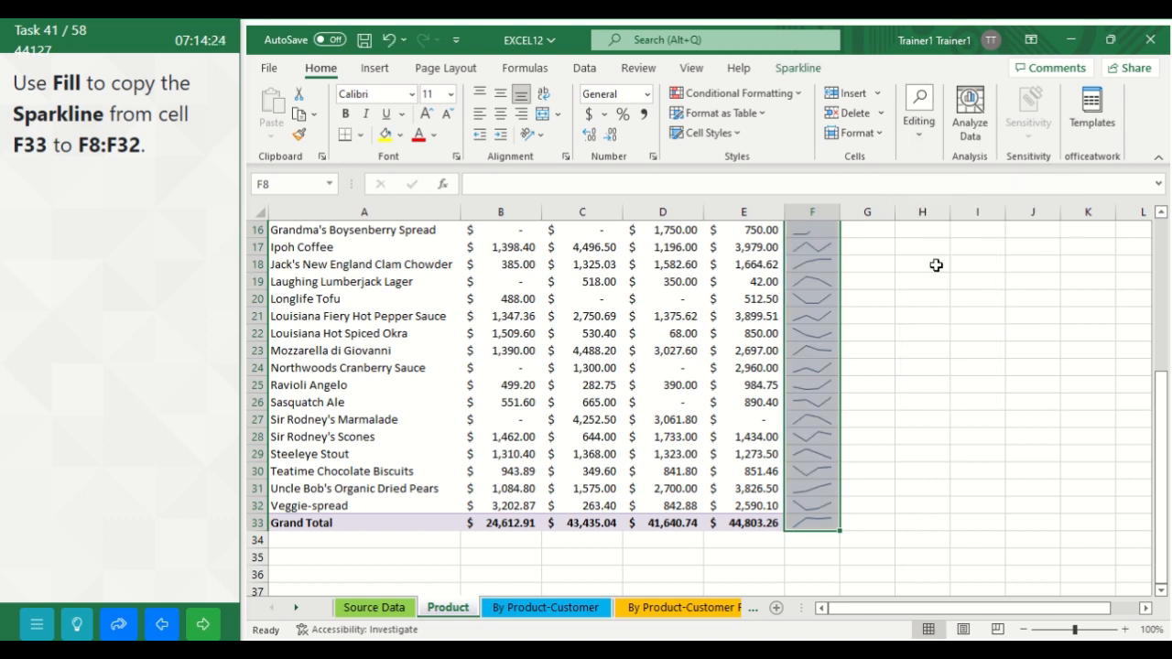
pyautogui.moveTo(1160, 402); pyautogui.dragTo(1158, 311)
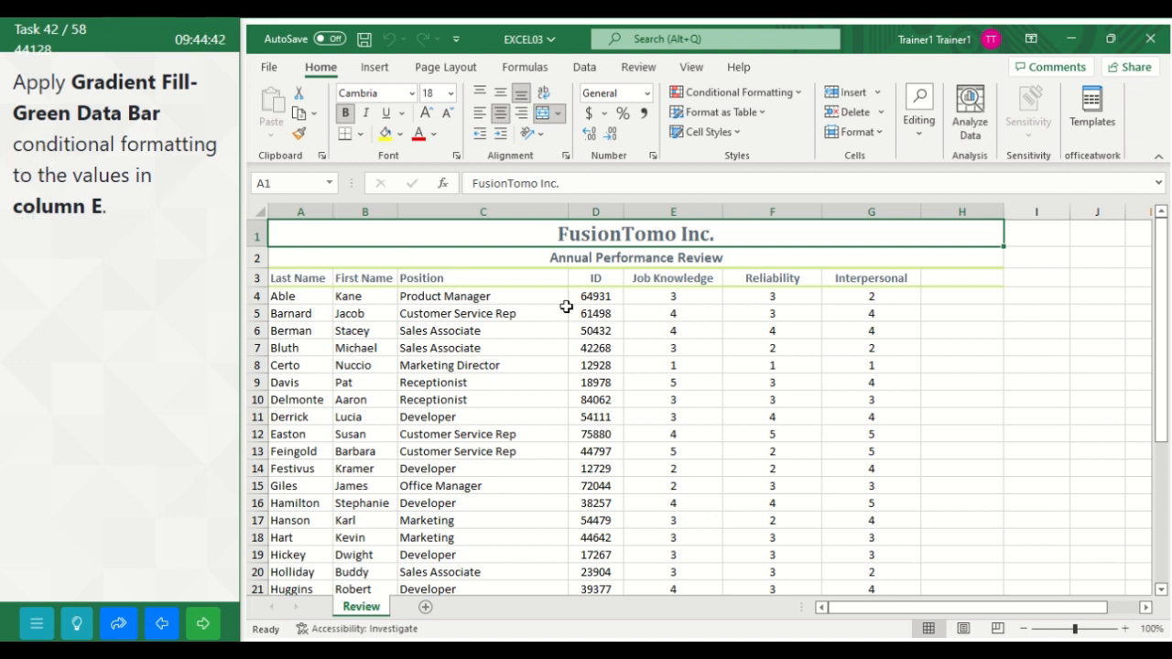
# Step: Apply the Gradient Fill Green Data Bar conditional formatting to column E, submit it and continue to the following task
pyautogui.click(675, 212)
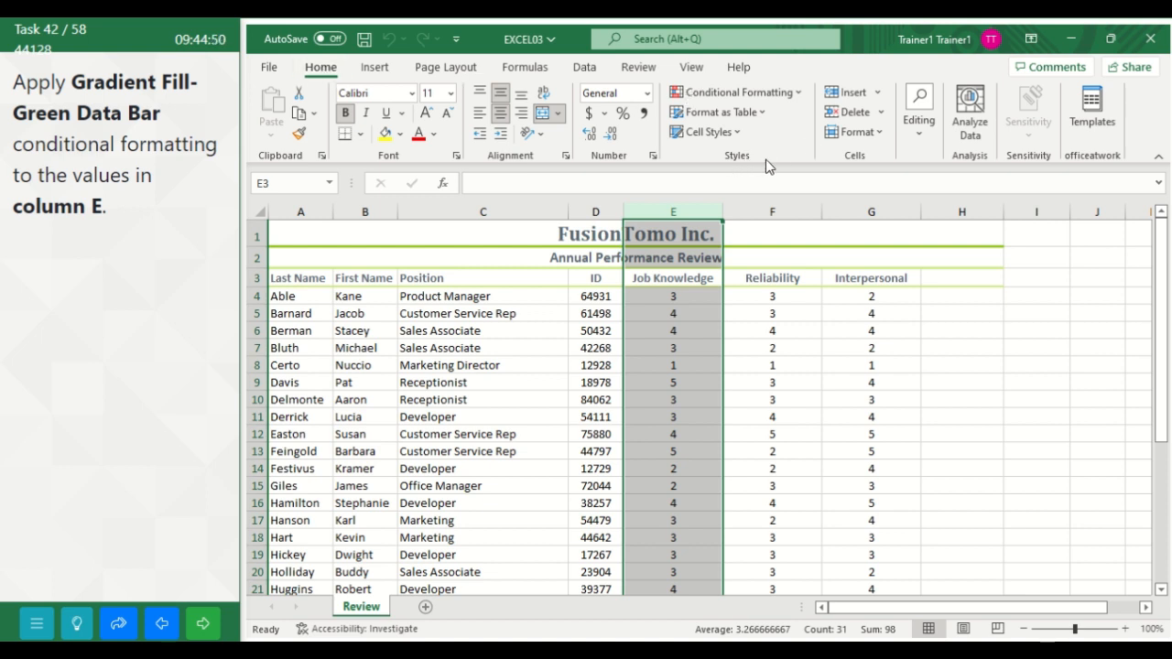
pyautogui.click(794, 96)
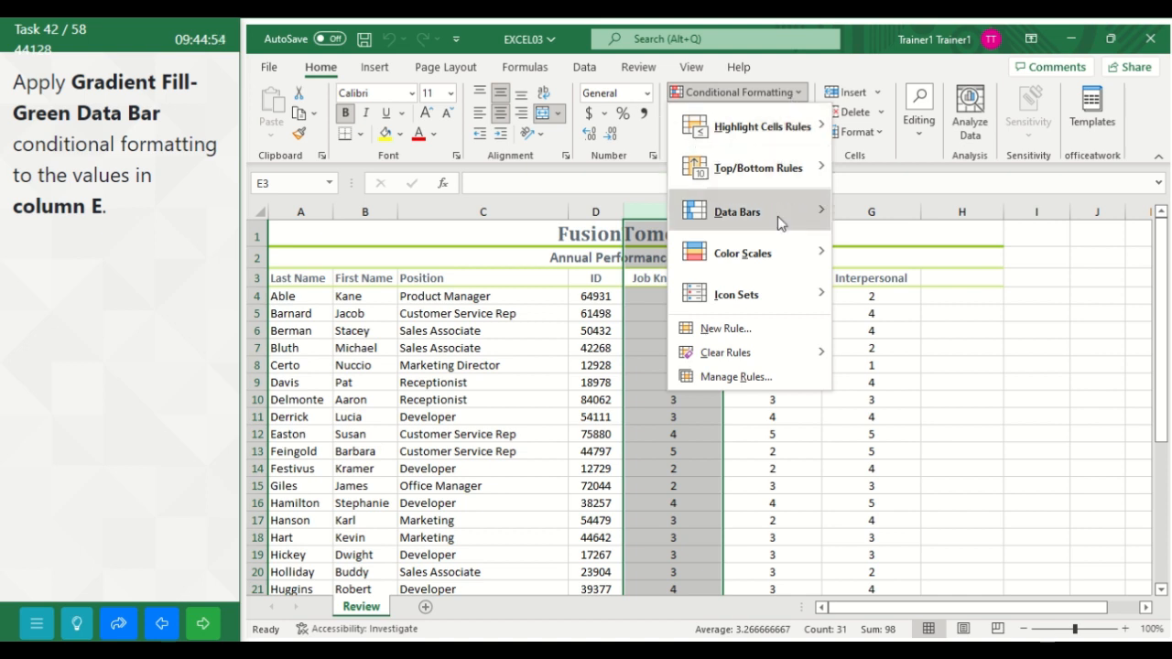
pyautogui.moveTo(795, 217)
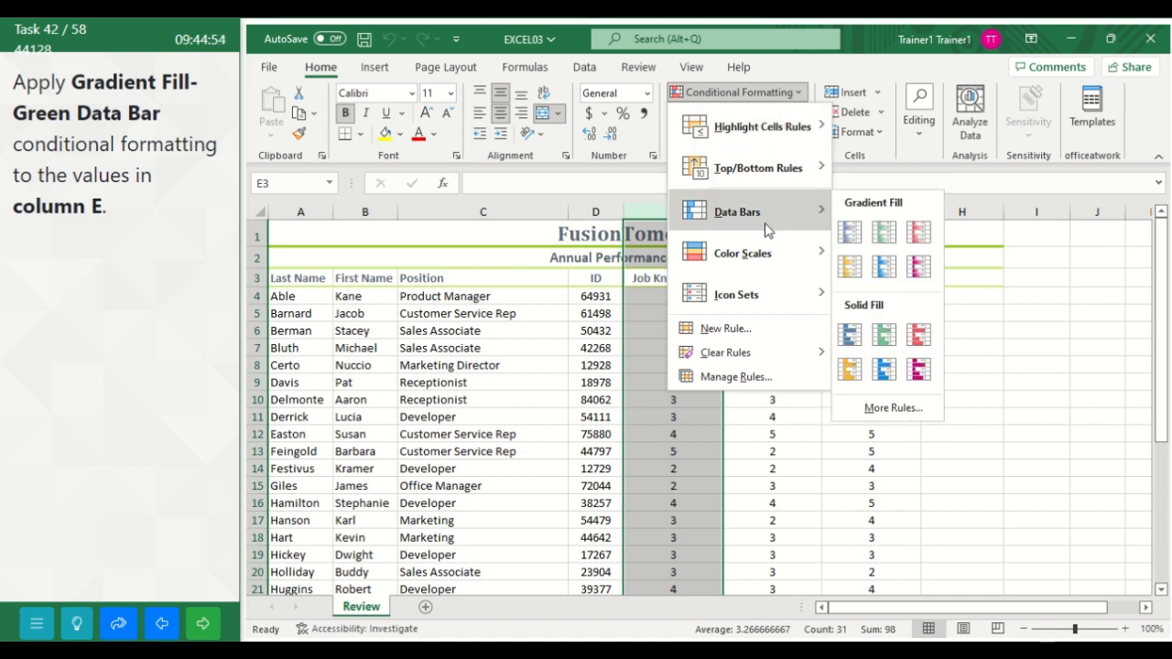
pyautogui.click(884, 232)
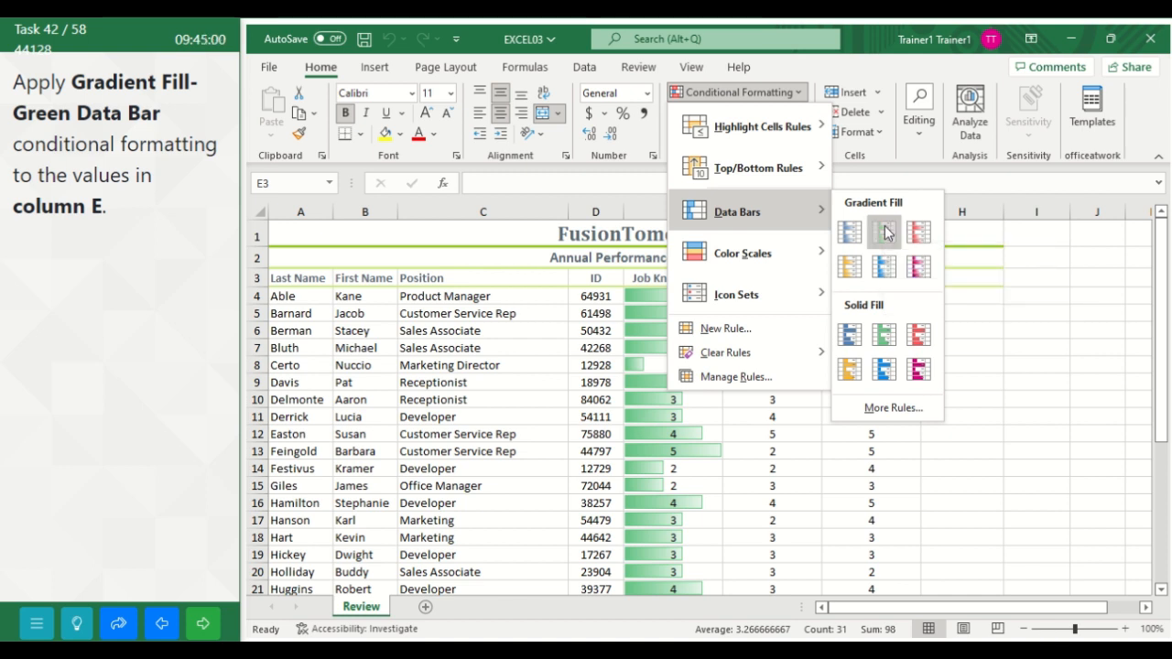
pyautogui.click(970, 331)
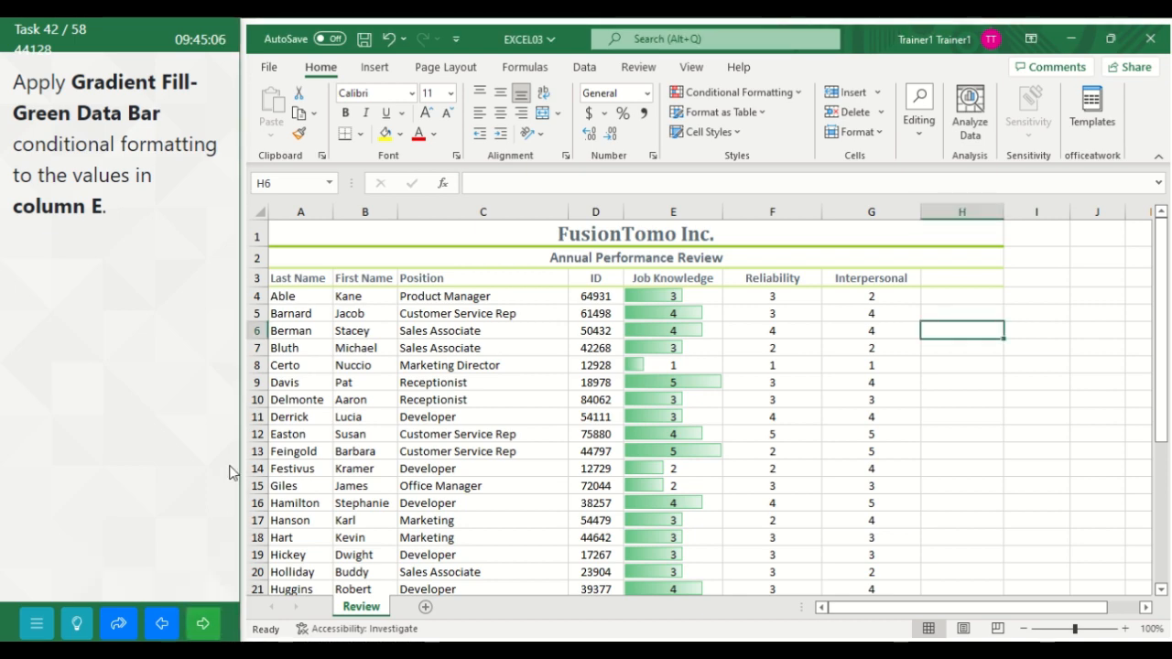
pyautogui.click(203, 623)
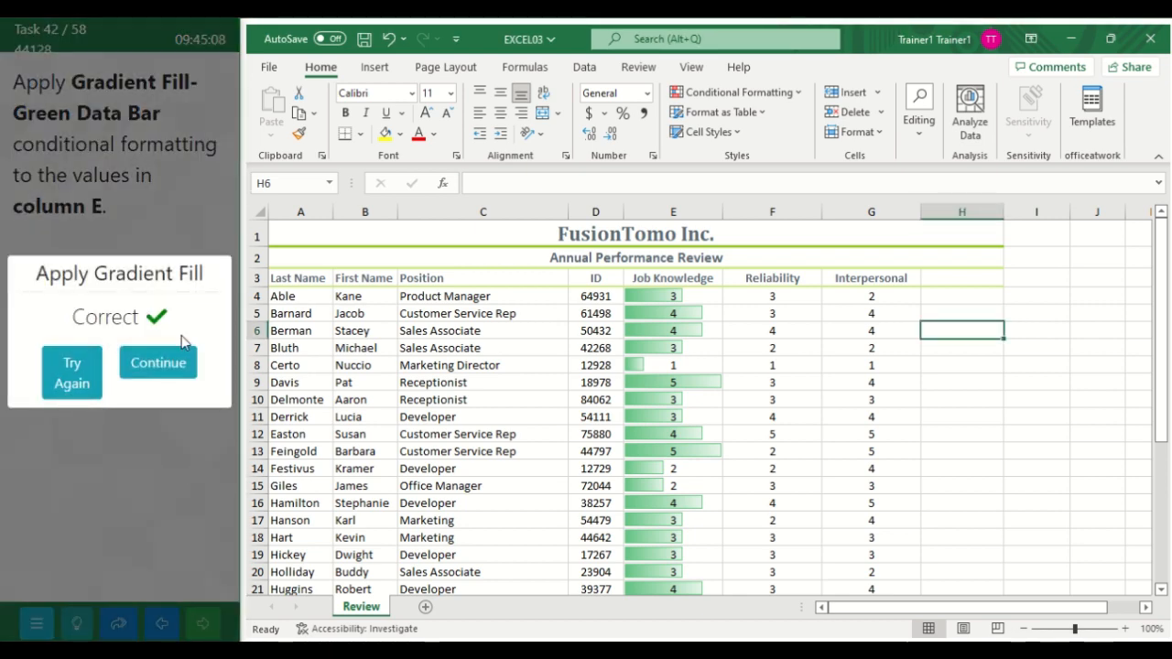
pyautogui.click(188, 376)
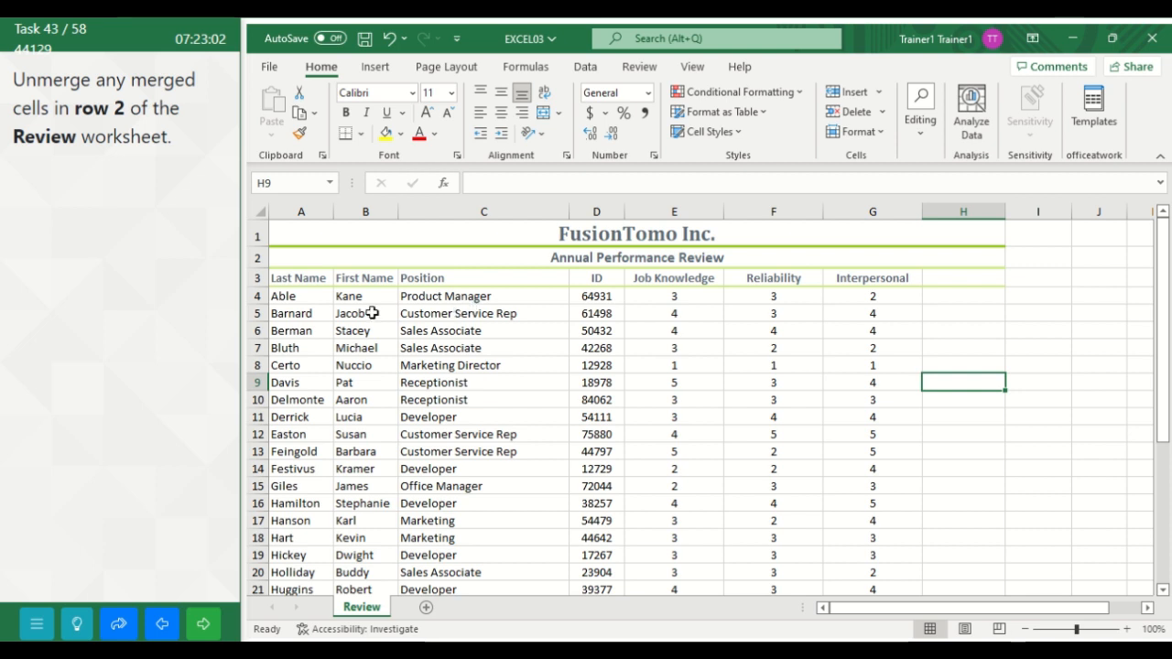
# Step: Unmerge the merged cells in row 2 of the Review worksheet and submit the task
pyautogui.click(262, 258)
pyautogui.click(444, 263)
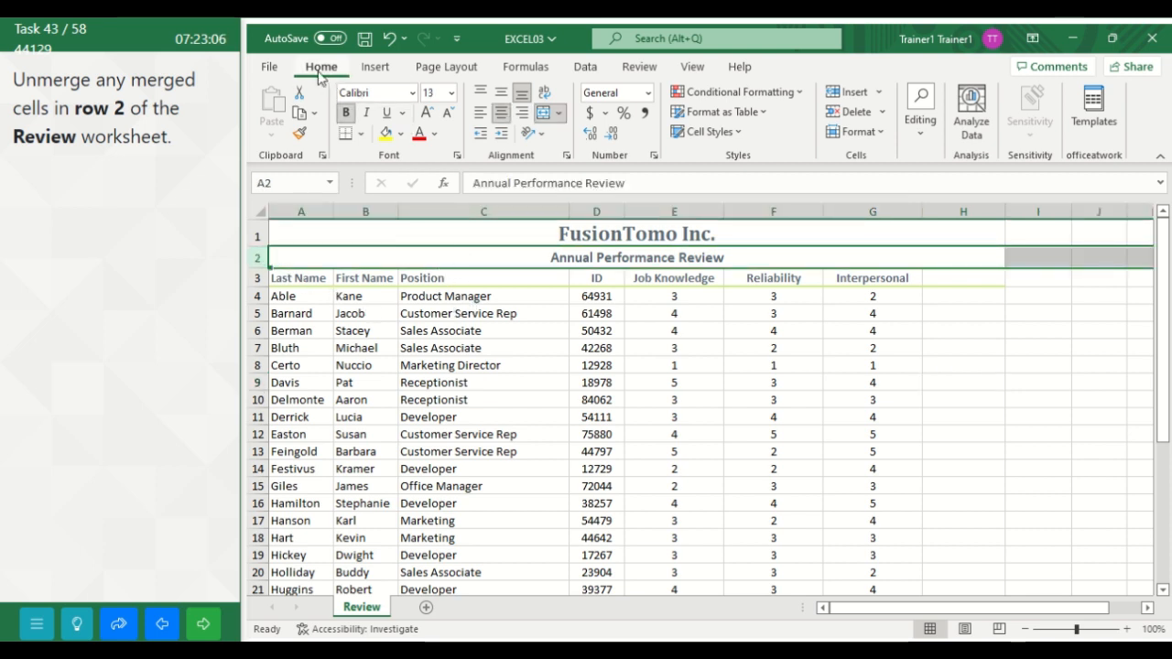
pyautogui.click(560, 114)
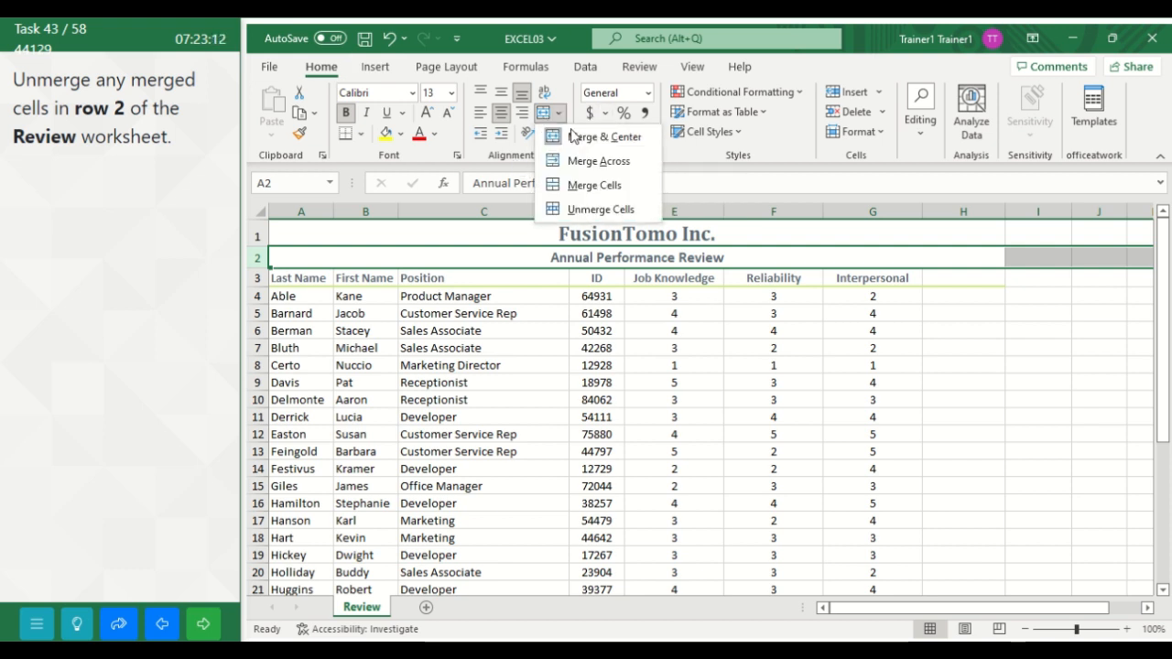
pyautogui.click(562, 212)
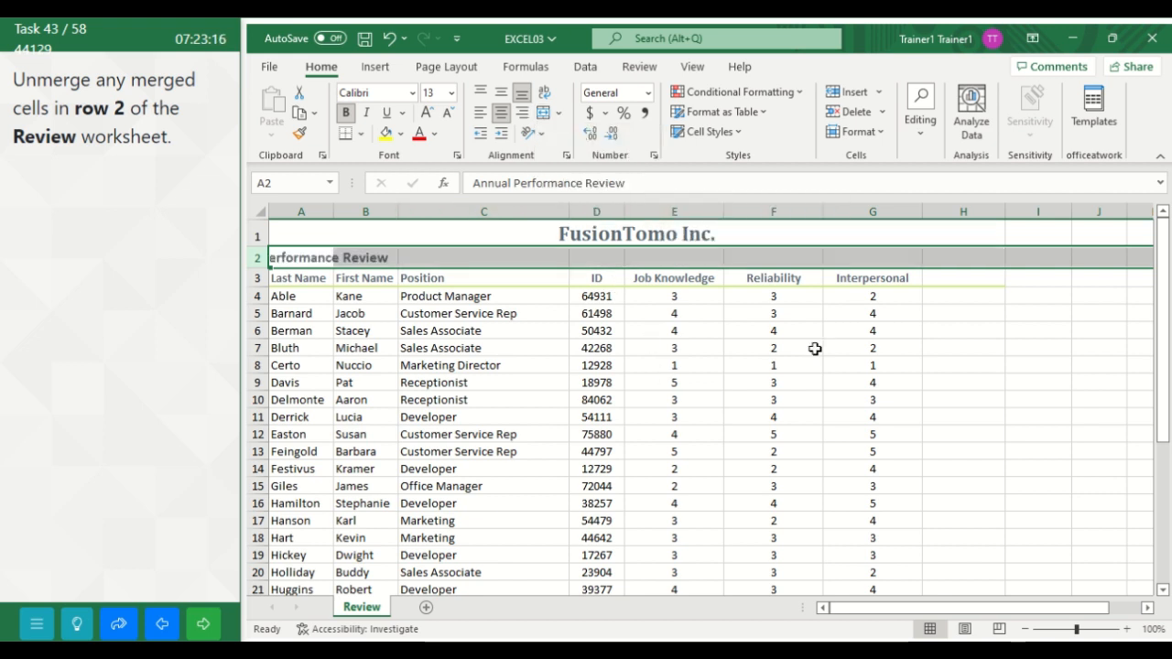
pyautogui.click(983, 344)
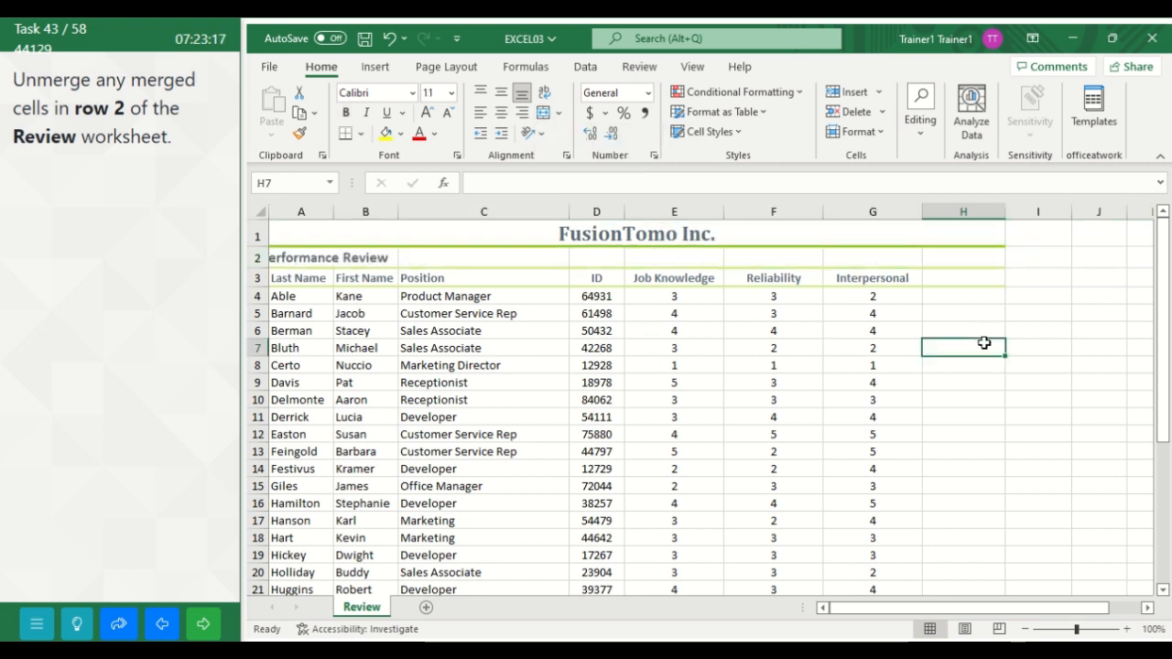
pyautogui.click(196, 625)
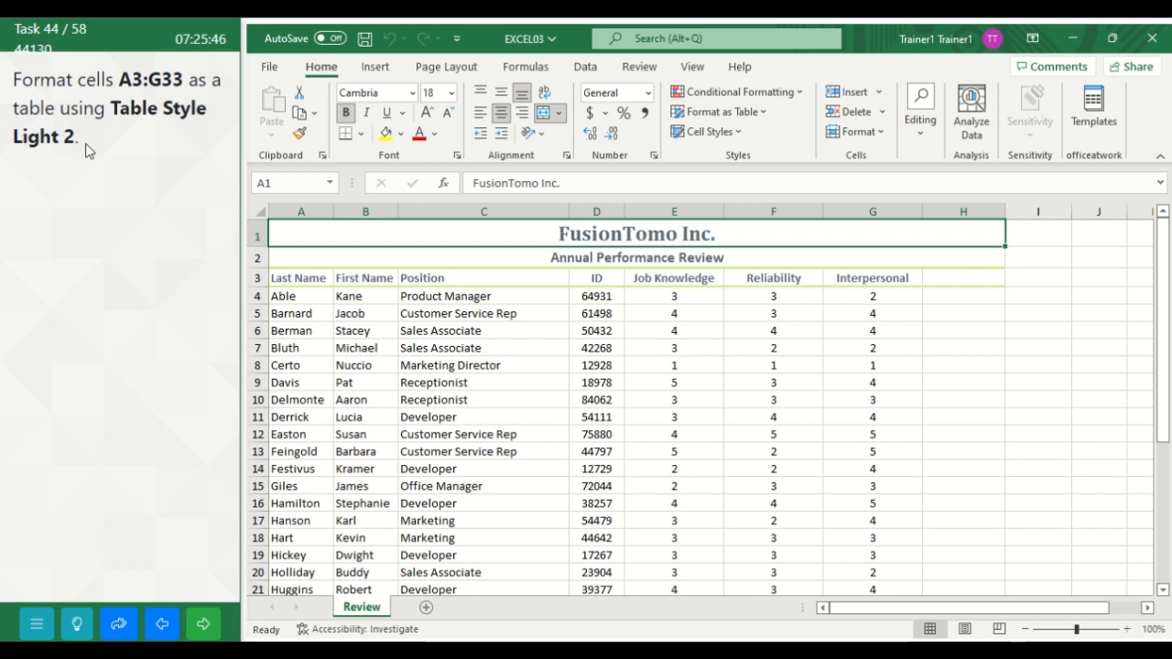
# Step: Format cells A3:G33 as a table with headers using Table Style Light 2
pyautogui.click(275, 186)
pyautogui.write('A')
pyautogui.write('3:G33')
pyautogui.press('Return')
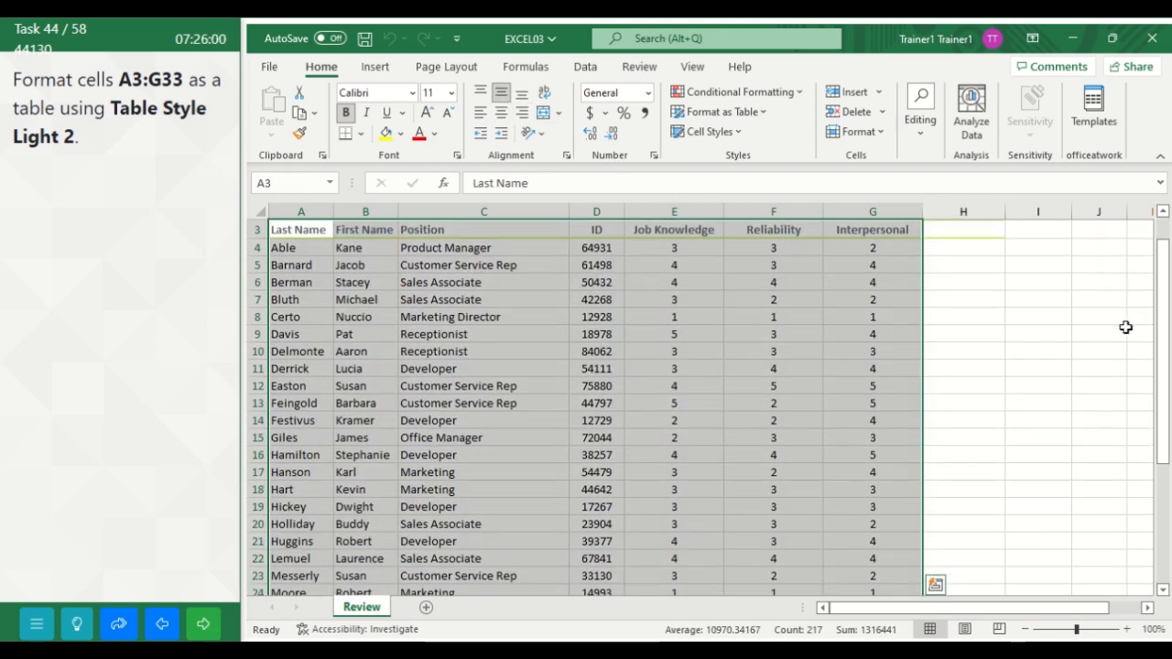
pyautogui.moveTo(1164, 329); pyautogui.dragTo(1163, 286)
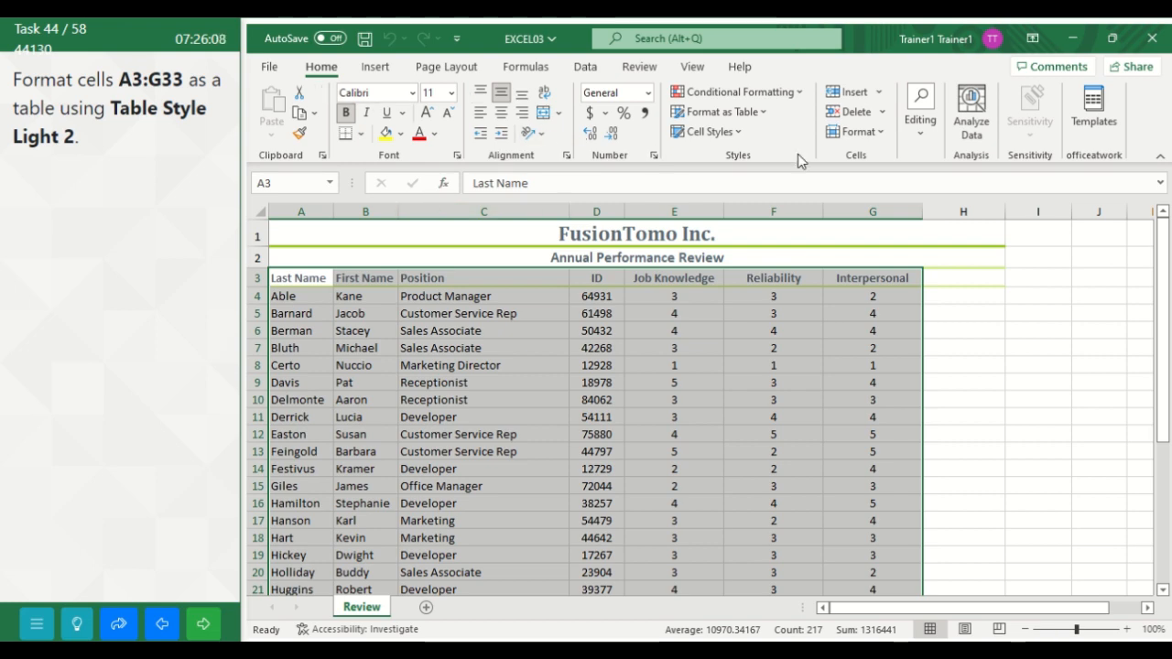
pyautogui.click(762, 113)
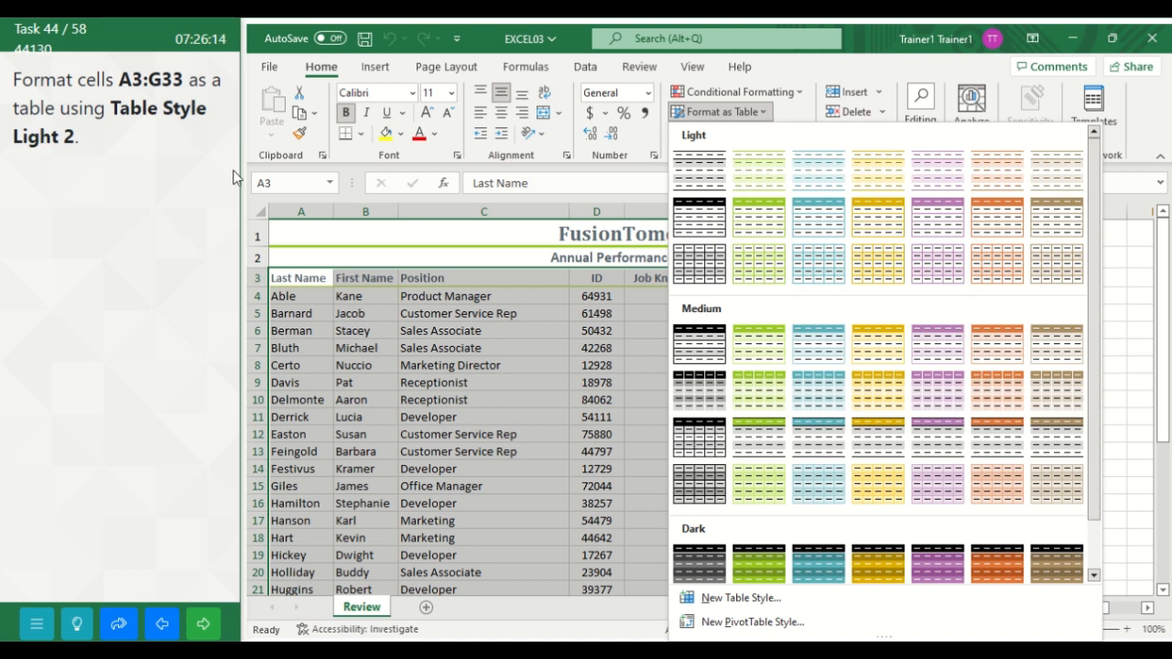
pyautogui.click(758, 185)
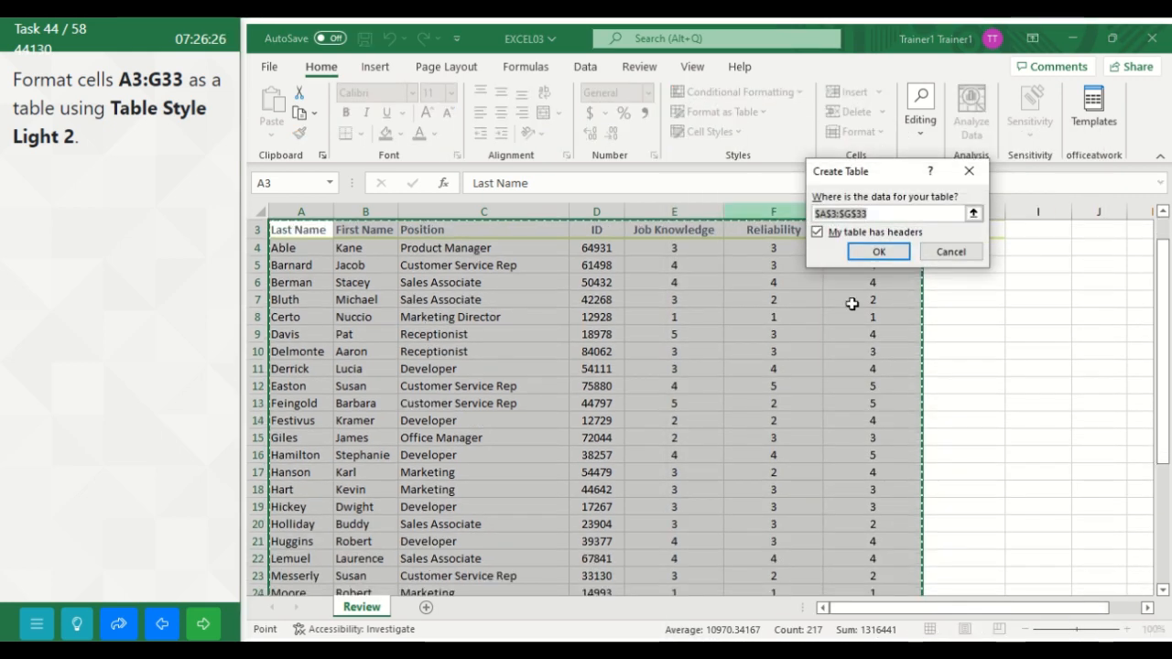
pyautogui.click(881, 253)
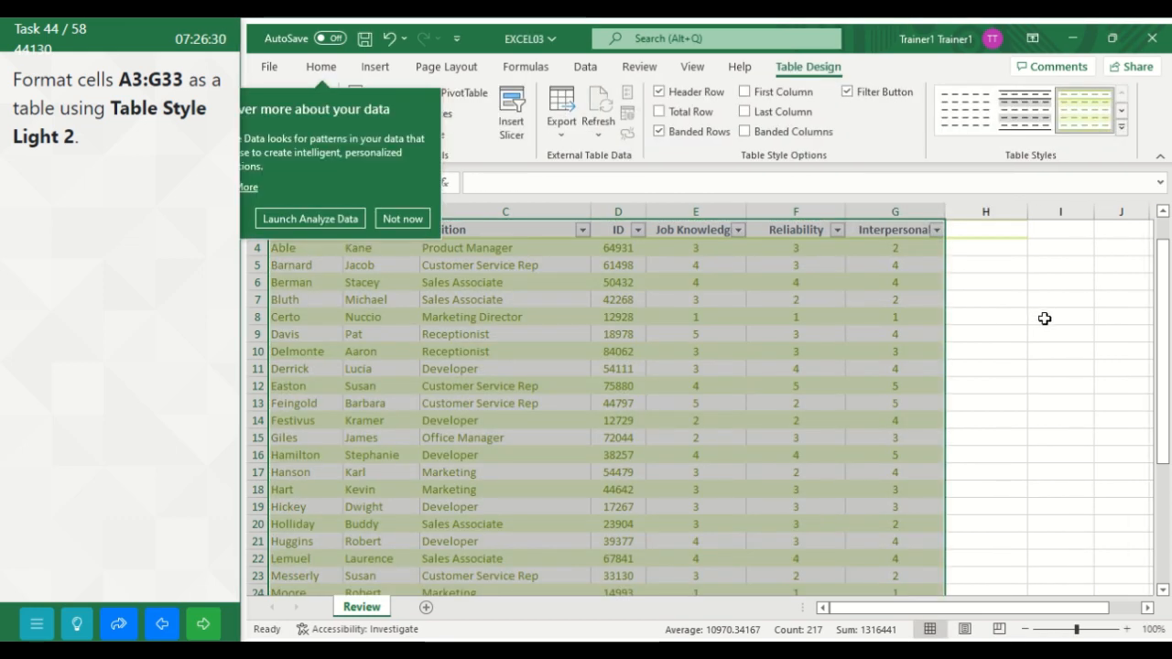
pyautogui.click(1045, 318)
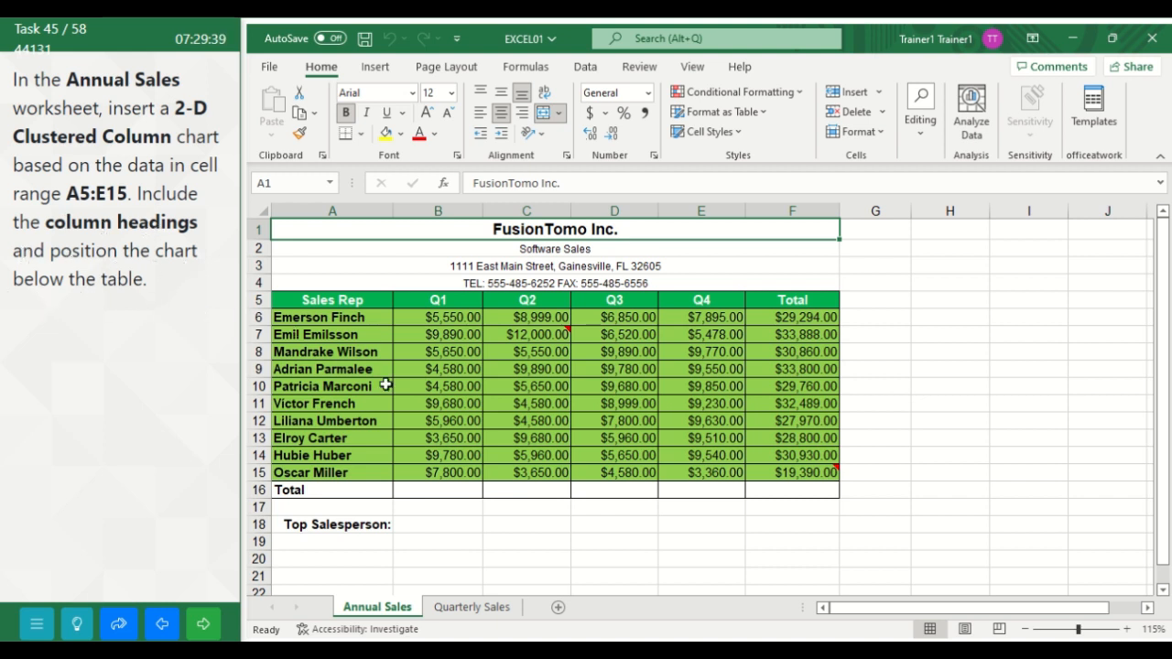
# Step: Insert a 2-D Clustered Column chart from the range A5:E15, including the column headings, in the Annual Sales worksheet
pyautogui.click(300, 299)
pyautogui.moveTo(301, 299); pyautogui.dragTo(716, 466)
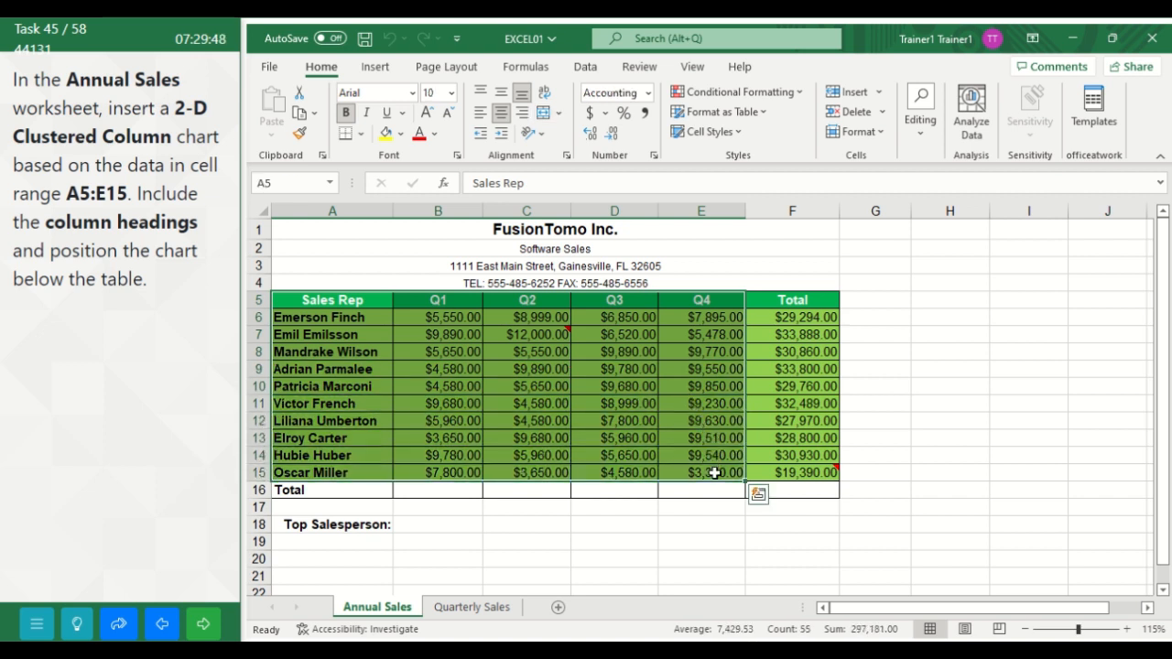
pyautogui.click(375, 68)
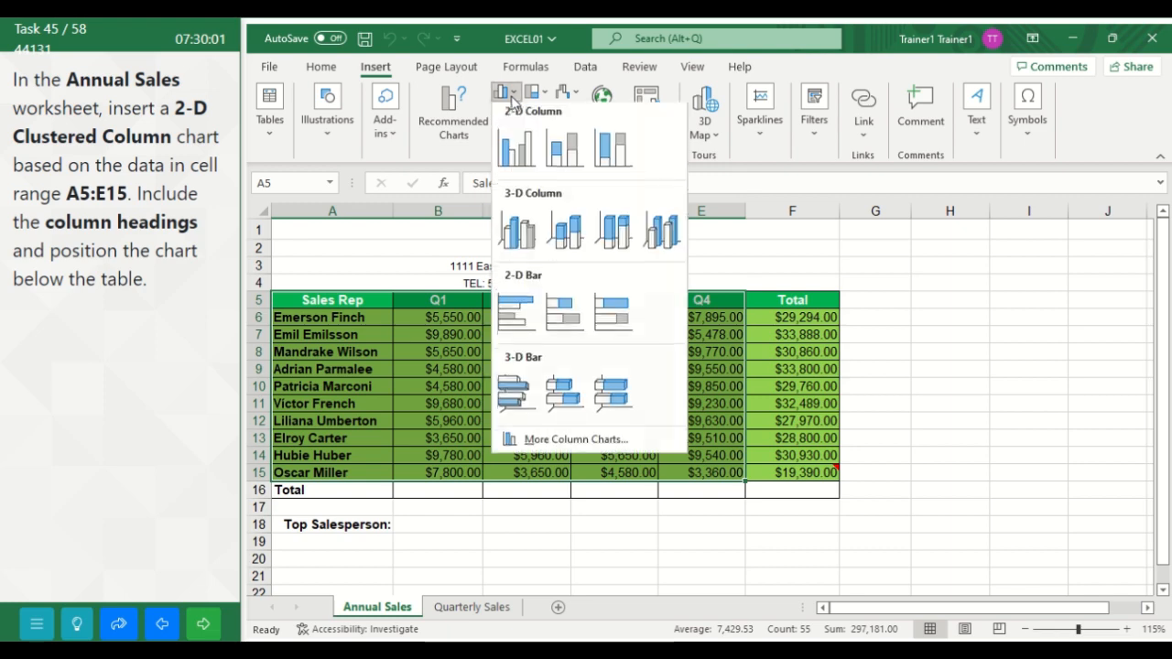
pyautogui.click(511, 98)
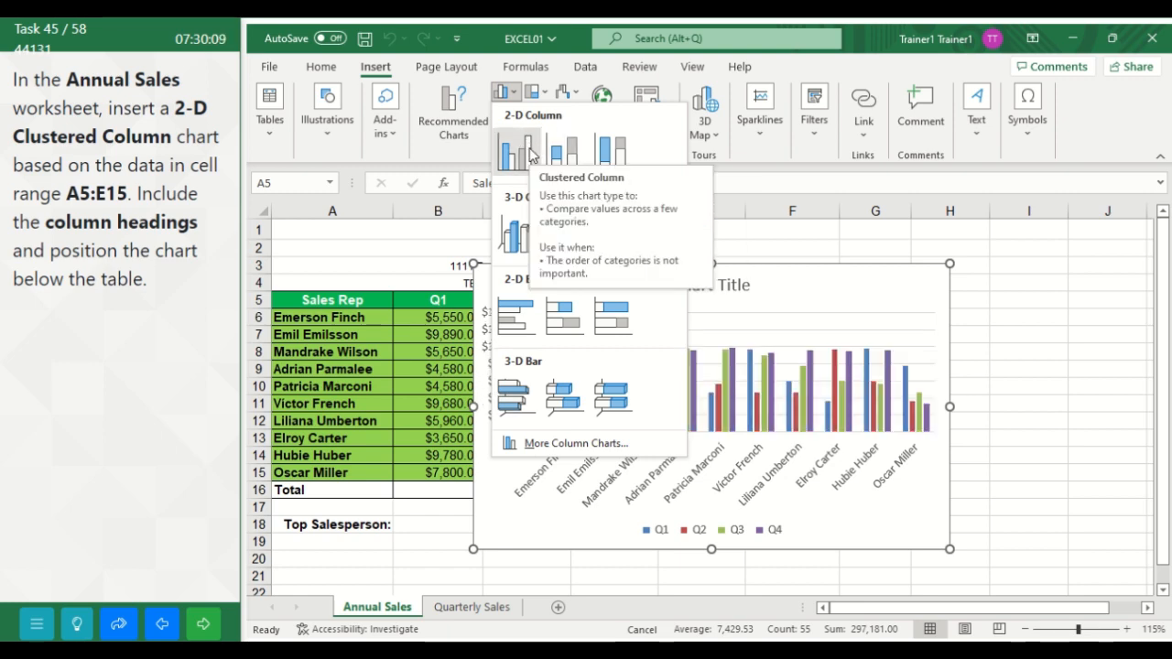
pyautogui.click(531, 154)
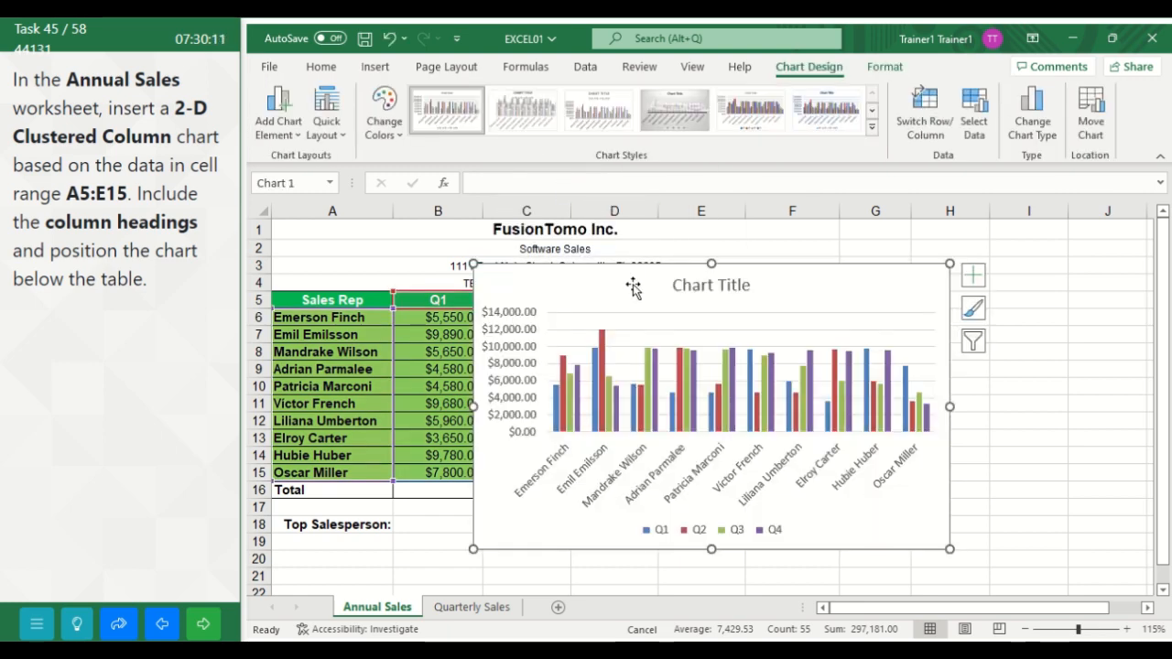
# Step: Move the chart below the table so its frame starts at about row 19 in column A, and submit the task
pyautogui.moveTo(633, 288); pyautogui.dragTo(472, 458)
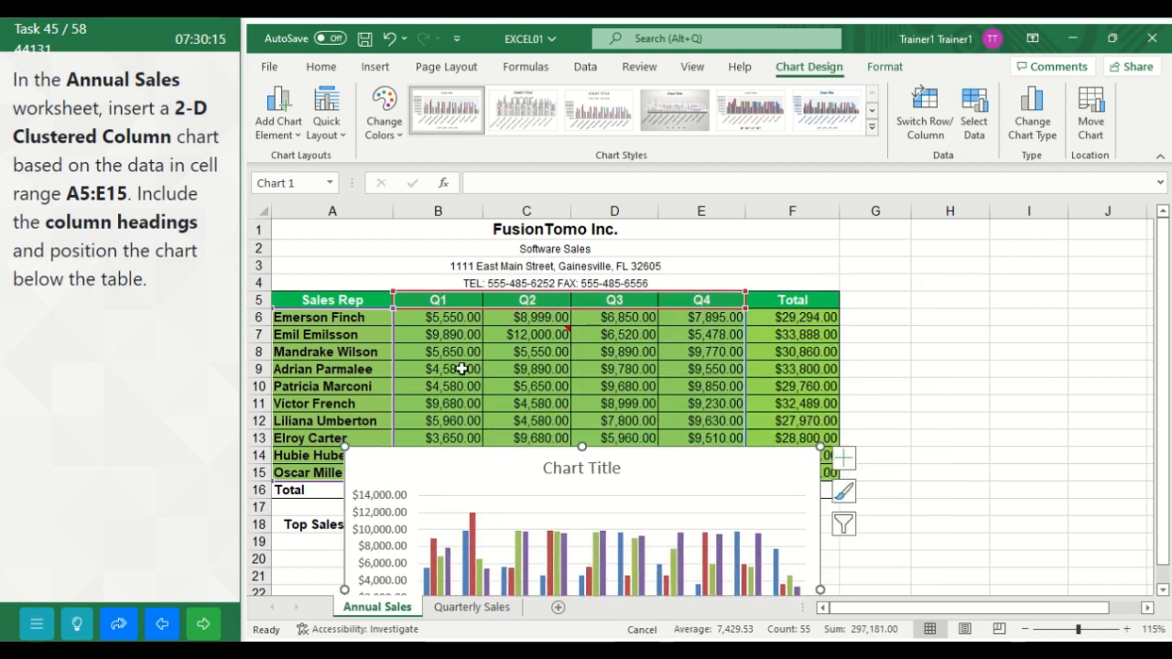
pyautogui.moveTo(485, 457); pyautogui.dragTo(416, 549)
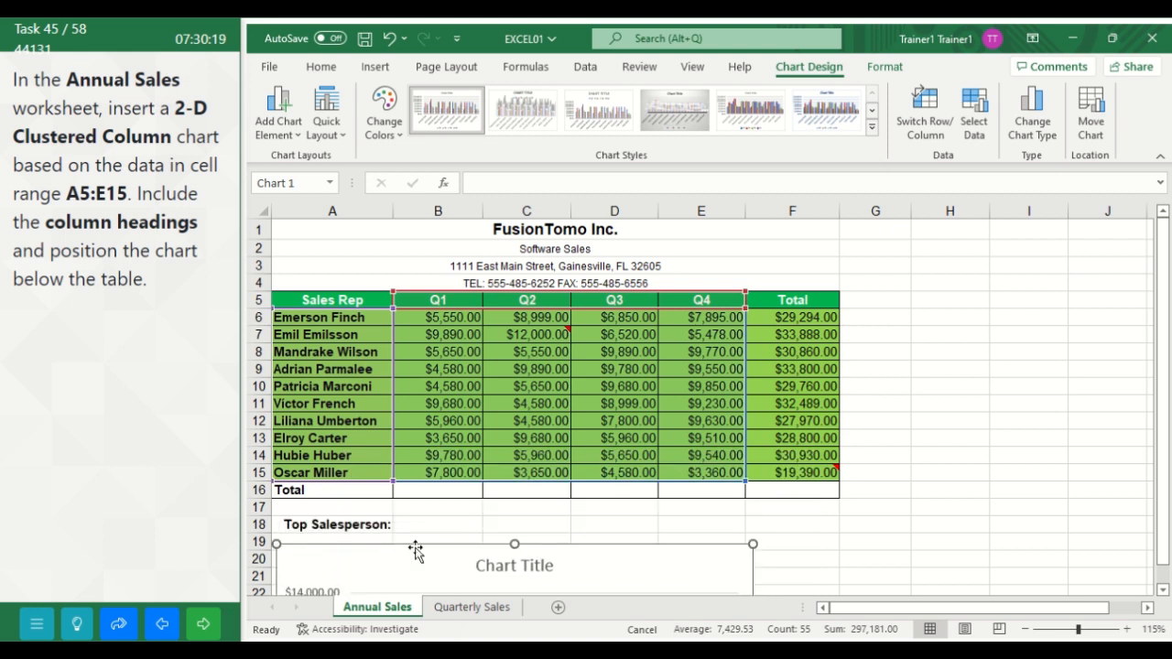
pyautogui.moveTo(1166, 382); pyautogui.dragTo(1162, 492)
pyautogui.click(949, 521)
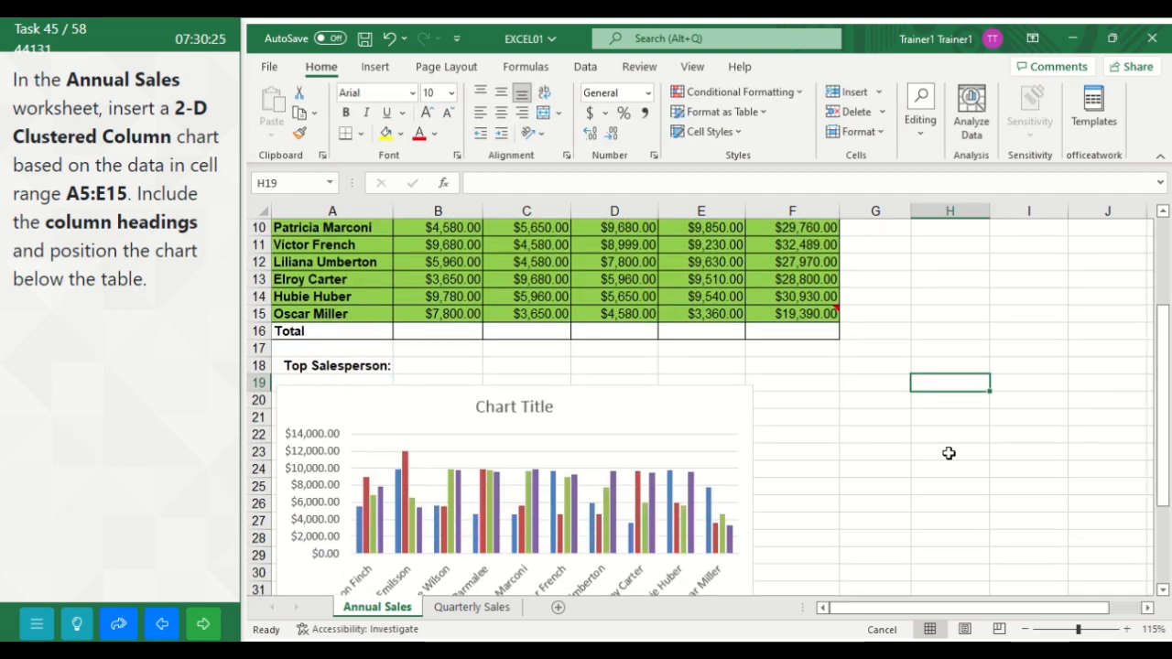
pyautogui.click(204, 627)
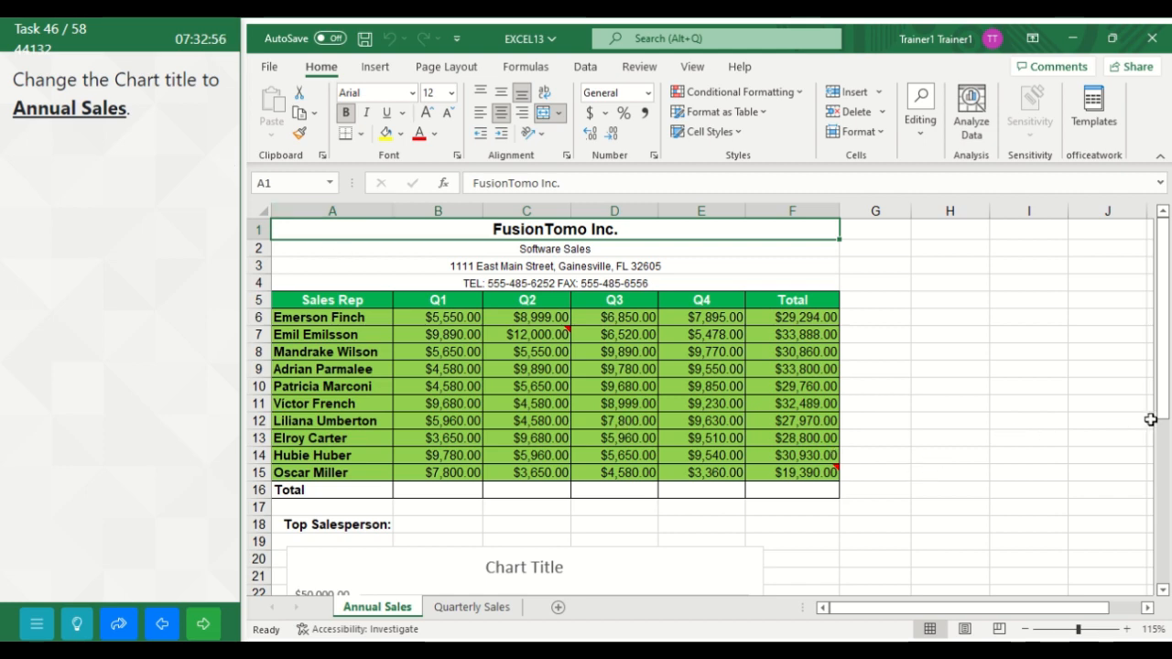
# Step: Change the chart title in the Annual Sales worksheet to Annual Sales and submit the task
pyautogui.moveTo(1157, 417); pyautogui.dragTo(1160, 500)
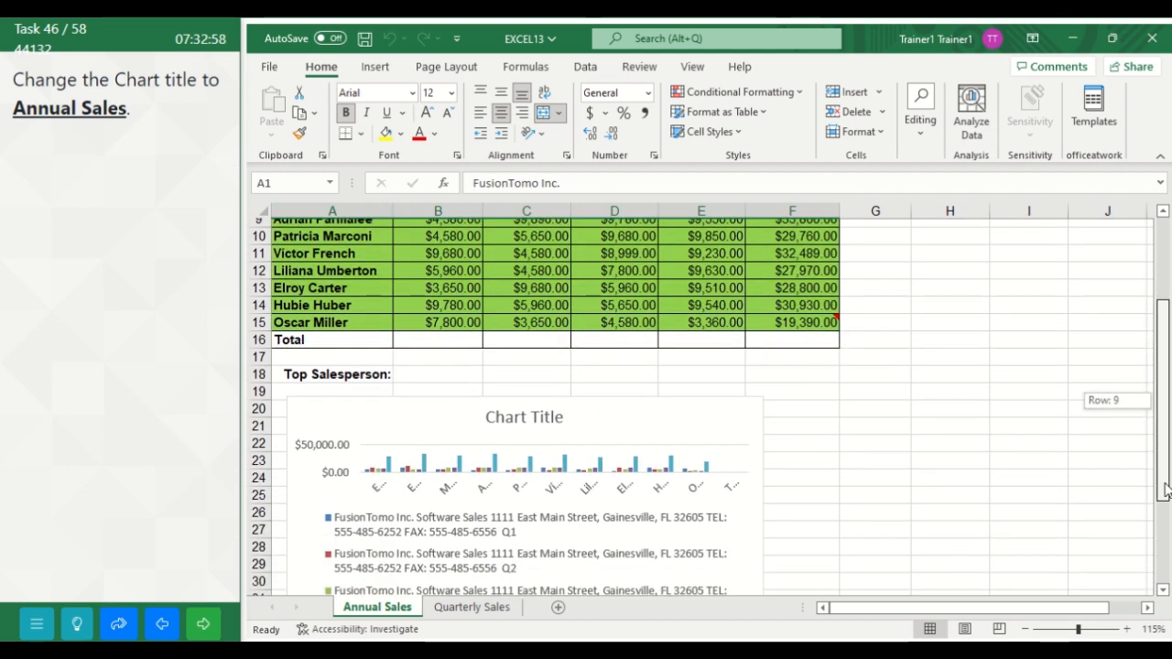
pyautogui.click(533, 412)
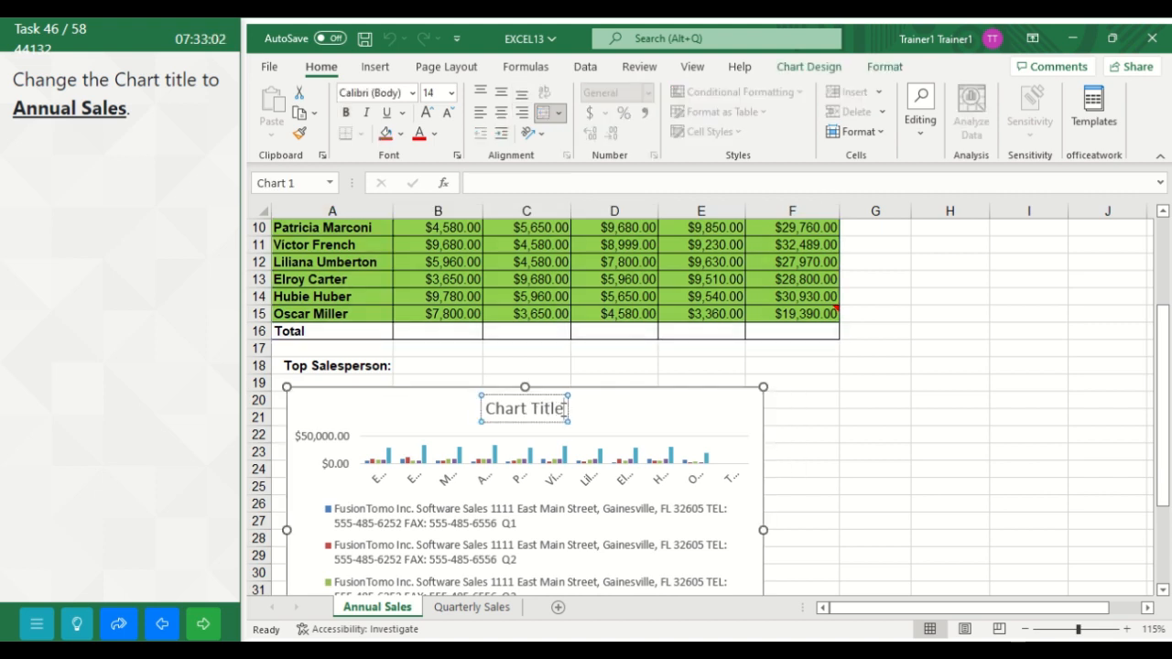
pyautogui.press('BackSpace')
pyautogui.press('BackSpace')
pyautogui.press('BackSpace')
pyautogui.press('BackSpace')
pyautogui.press('BackSpace')
pyautogui.press('BackSpace')
pyautogui.press('BackSpace')
pyautogui.press('BackSpace')
pyautogui.press('BackSpace')
pyautogui.press('BackSpace')
pyautogui.press('BackSpace')
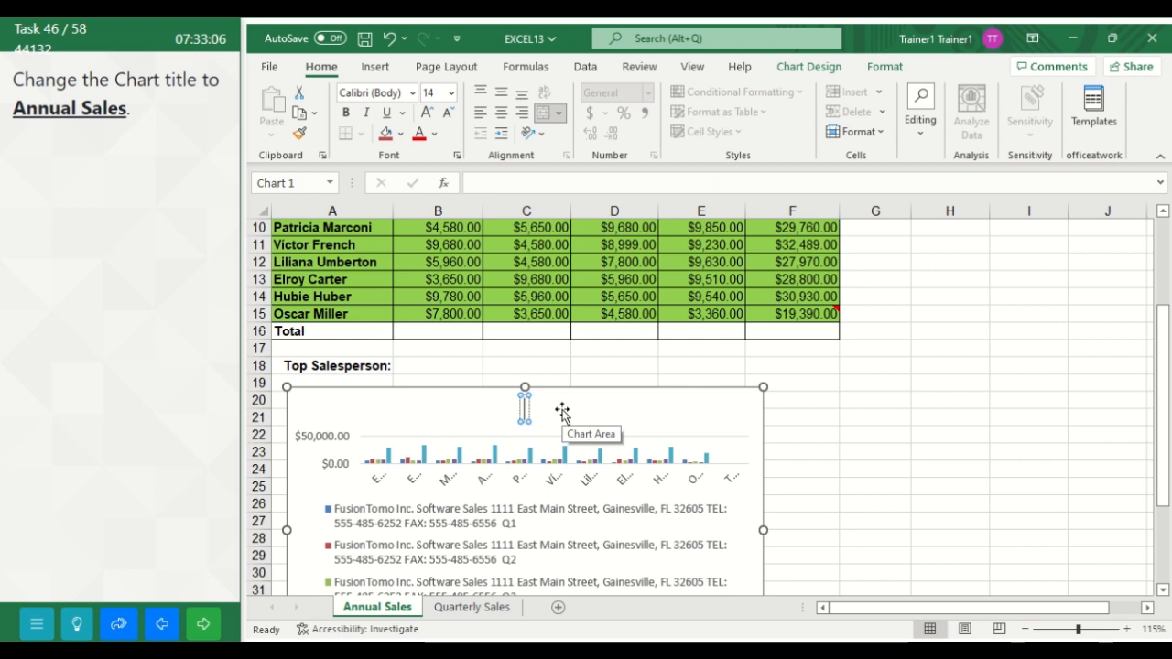
pyautogui.write('A')
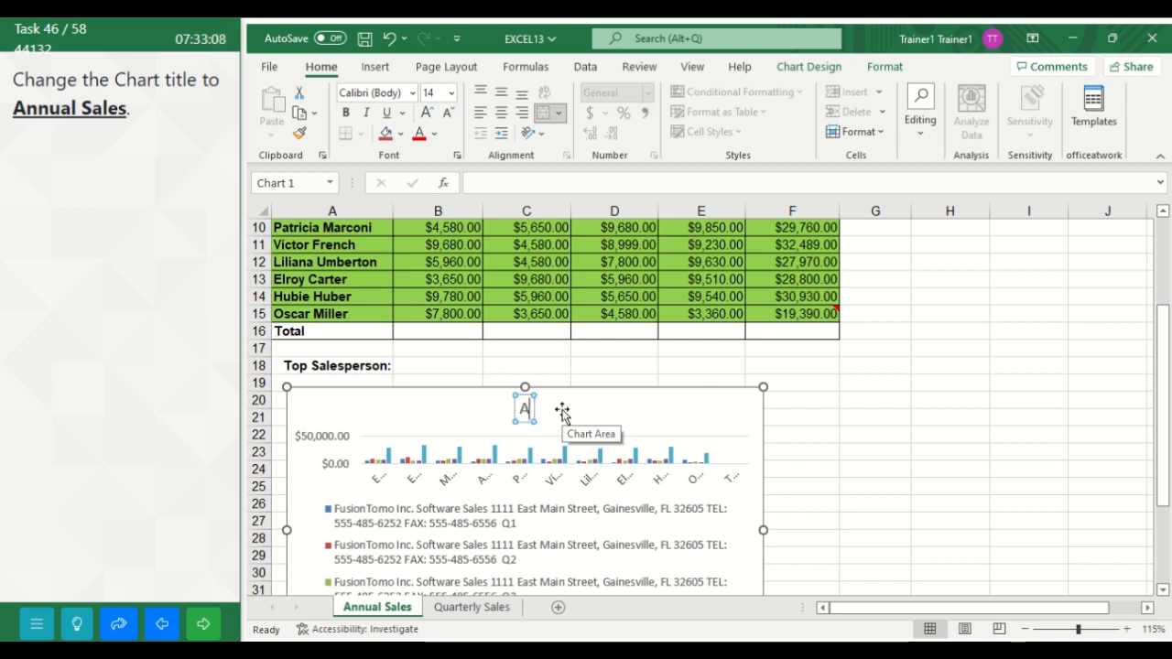
pyautogui.write('nnual')
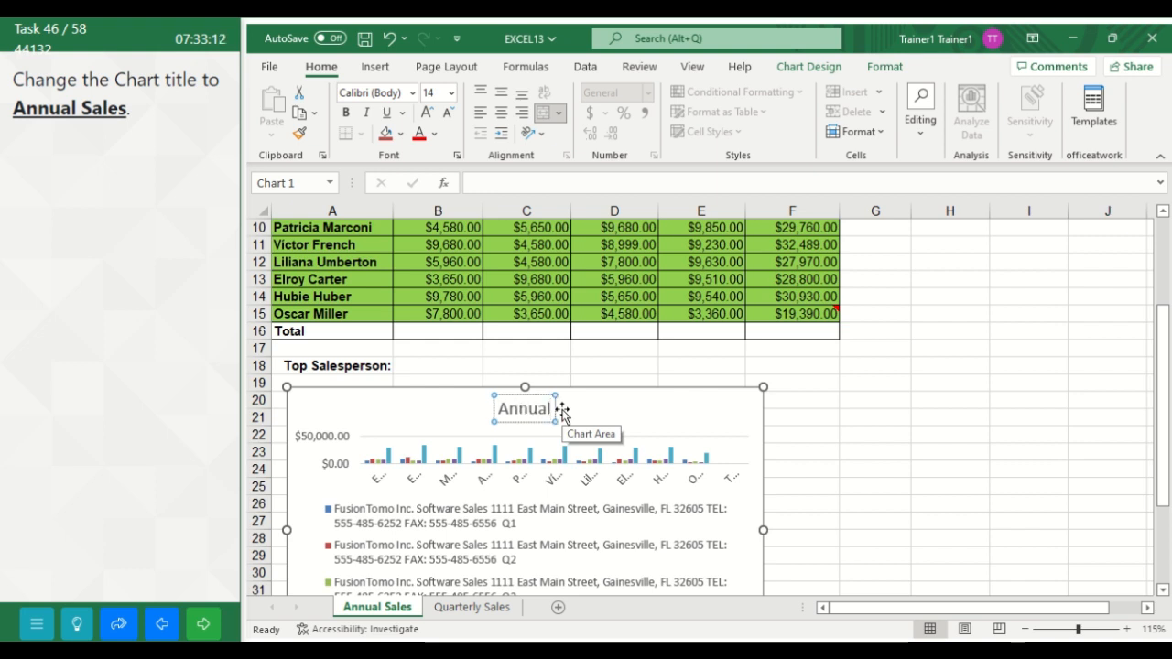
pyautogui.write(' Sales')
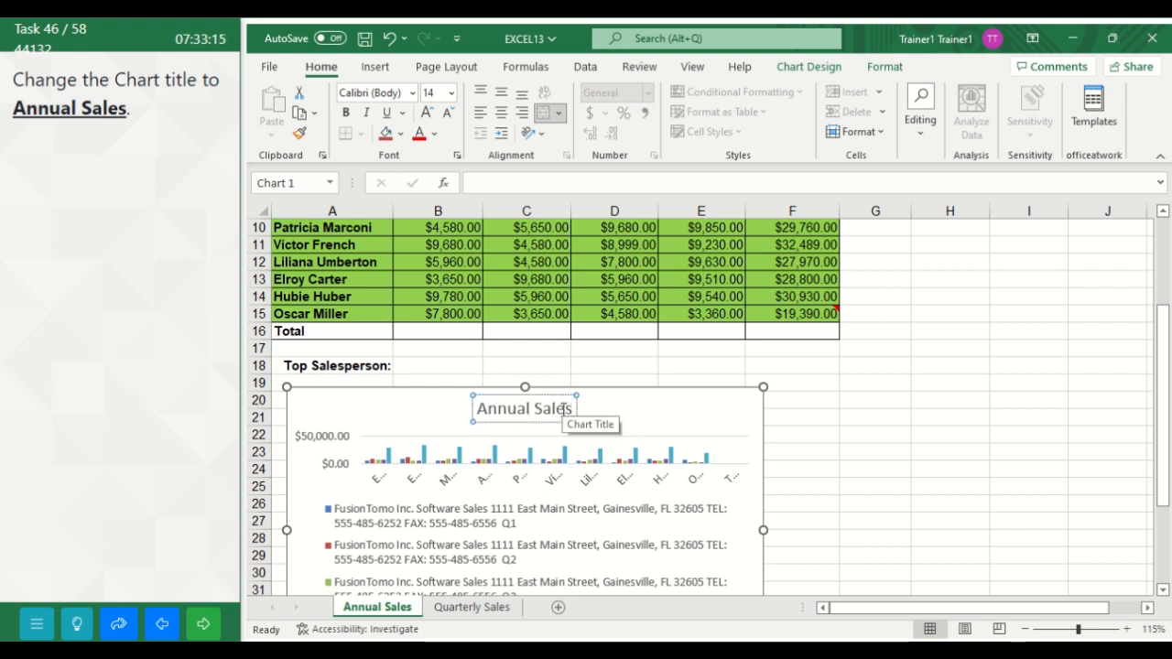
pyautogui.click(818, 413)
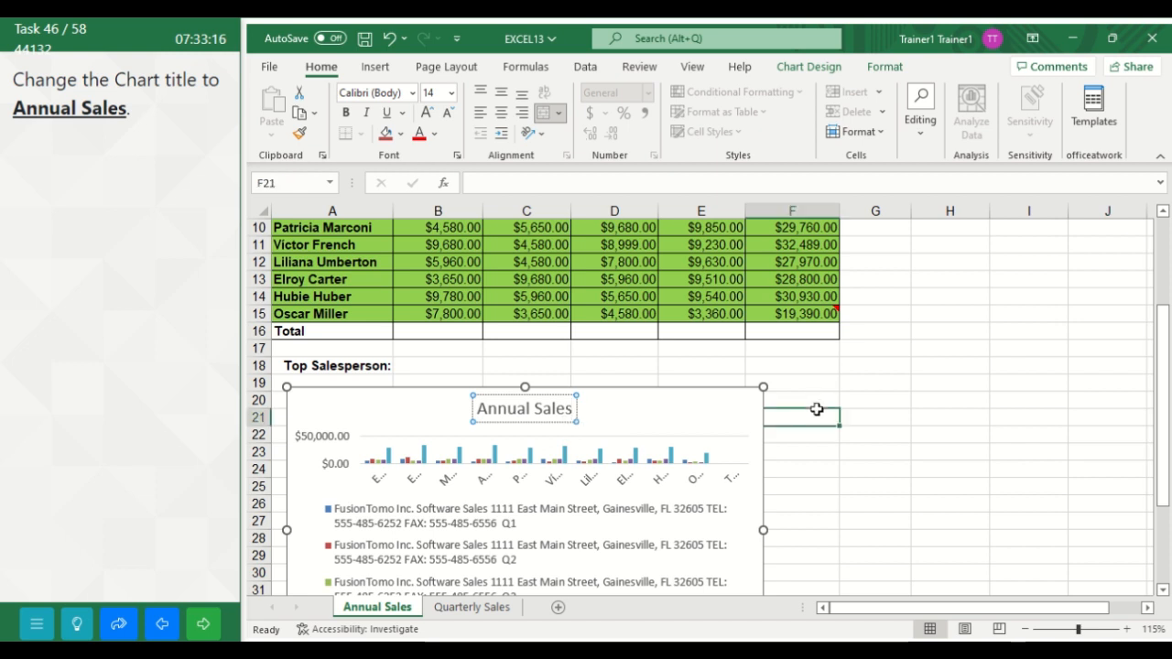
pyautogui.click(206, 627)
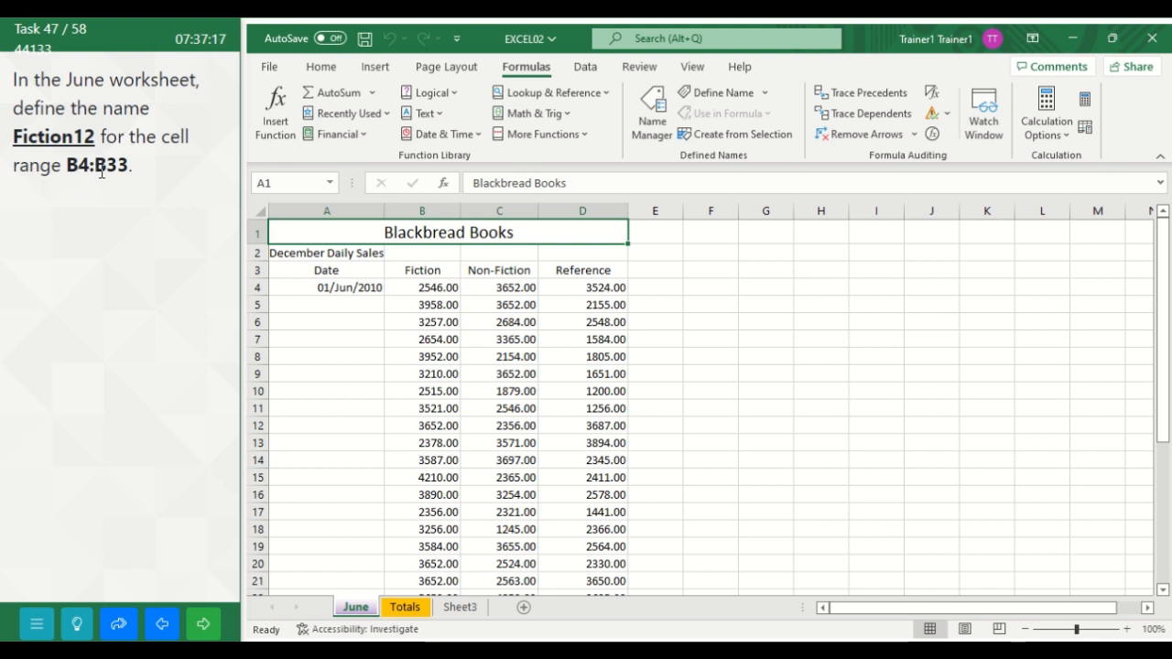
# Step: Define the workbook-scoped name Fiction12 for cells B4:B33 in the June worksheet and submit the task
pyautogui.click(280, 184)
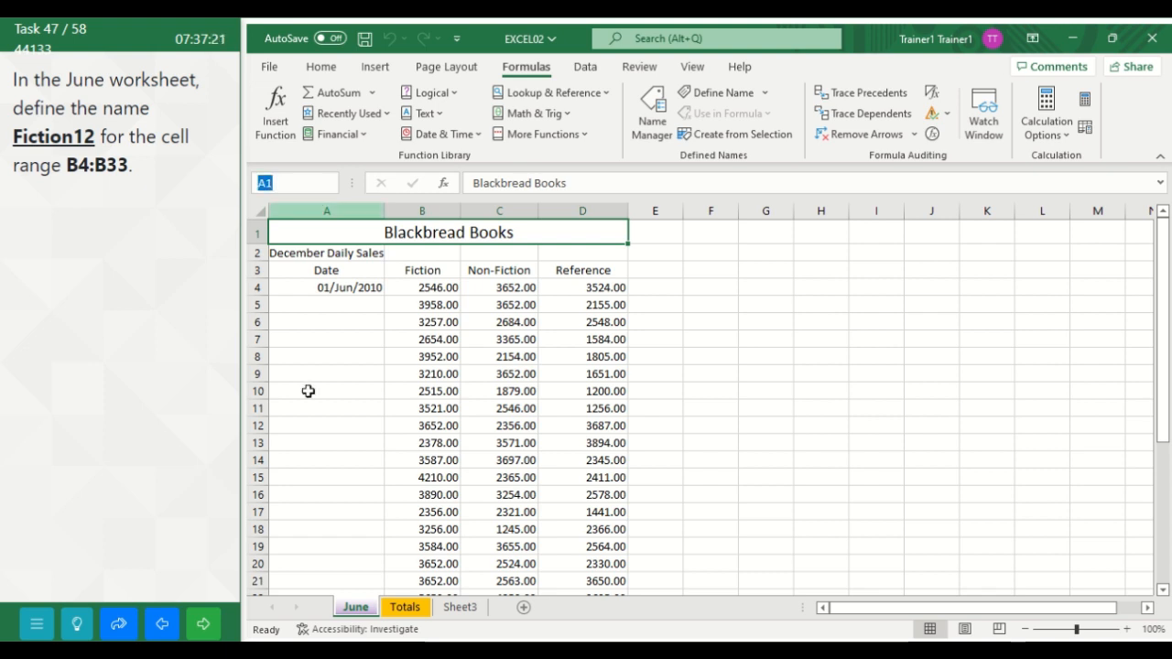
pyautogui.click(348, 610)
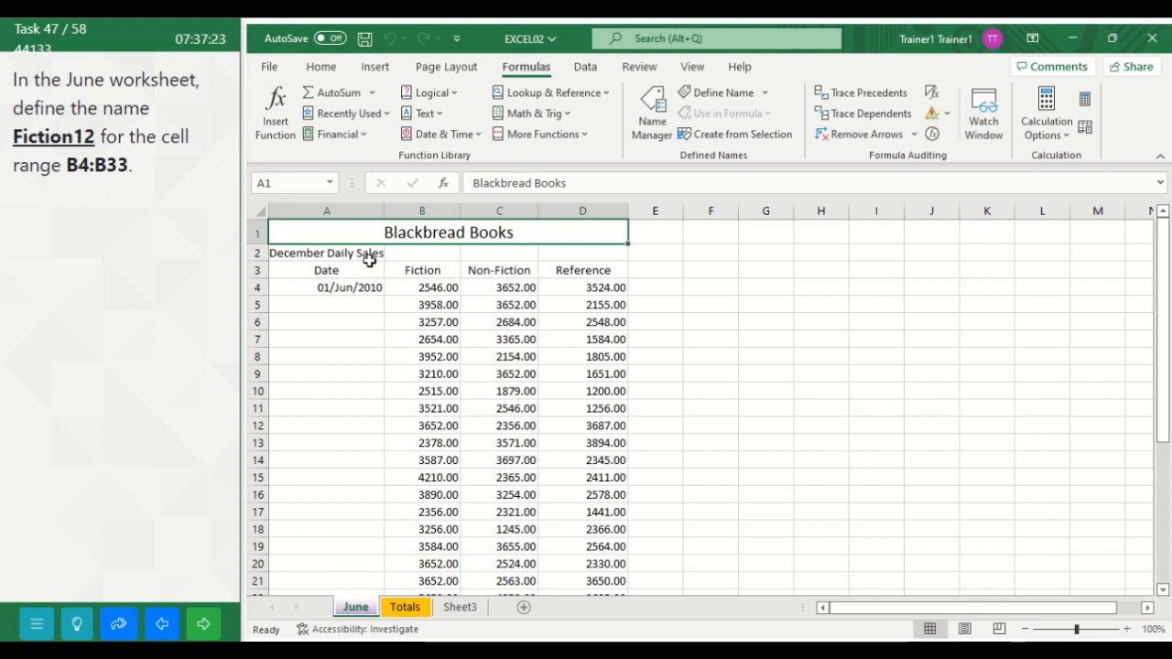
pyautogui.click(274, 184)
pyautogui.write('b')
pyautogui.write('33')
pyautogui.press('Return')
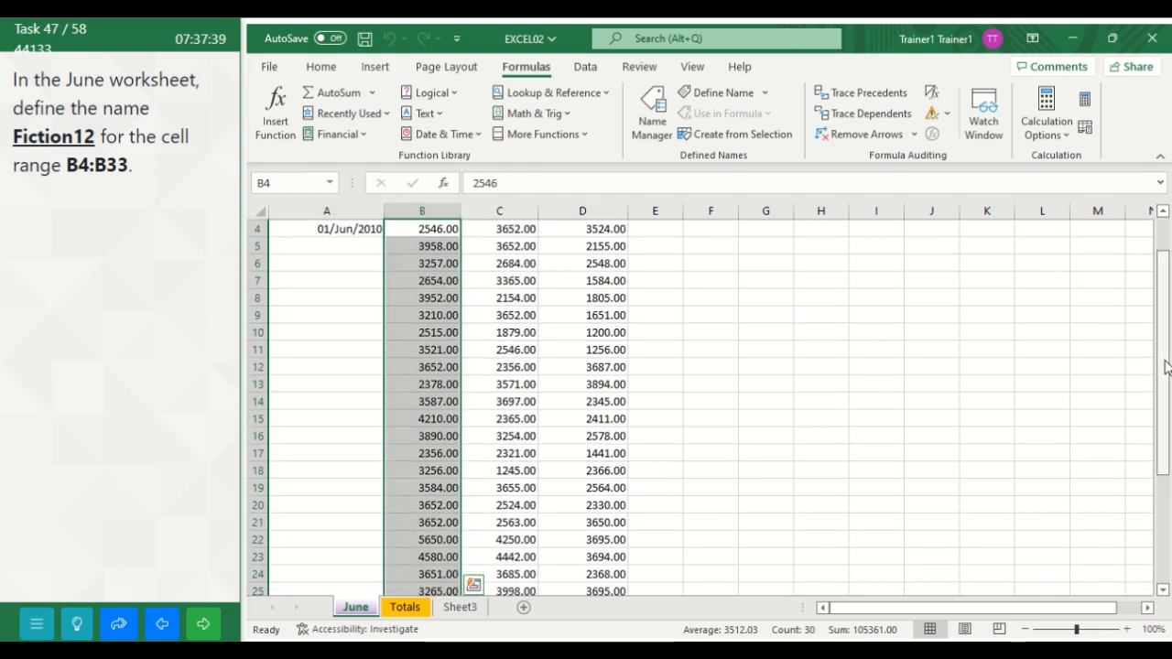
pyautogui.moveTo(1163, 362); pyautogui.dragTo(1162, 326)
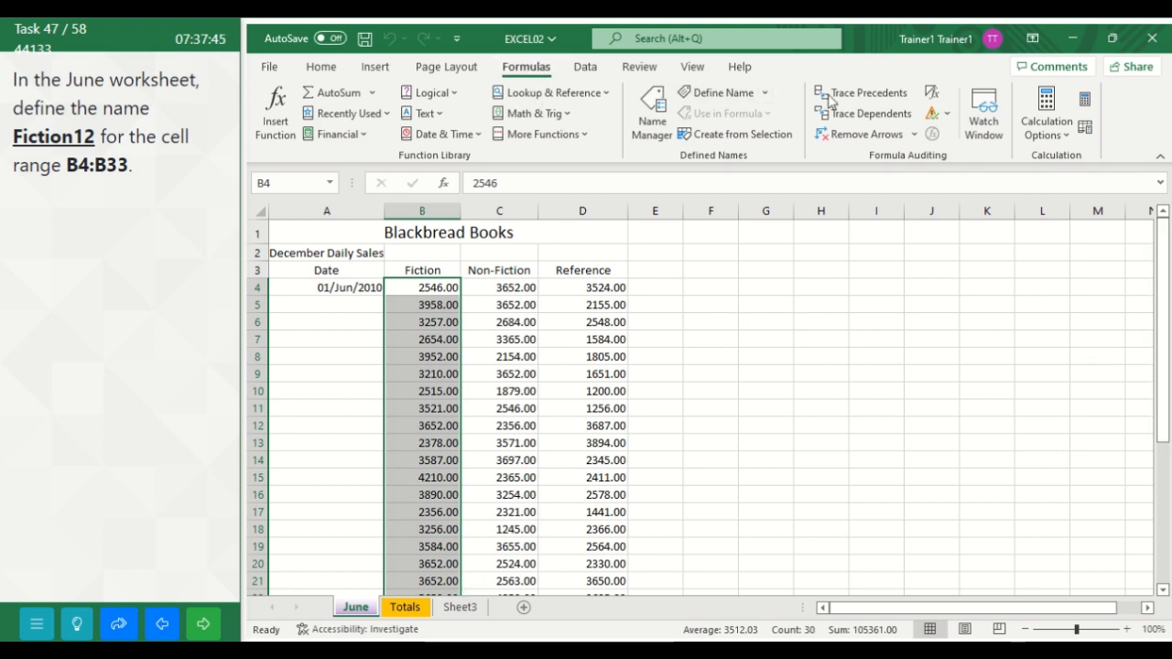
pyautogui.click(768, 97)
pyautogui.click(748, 116)
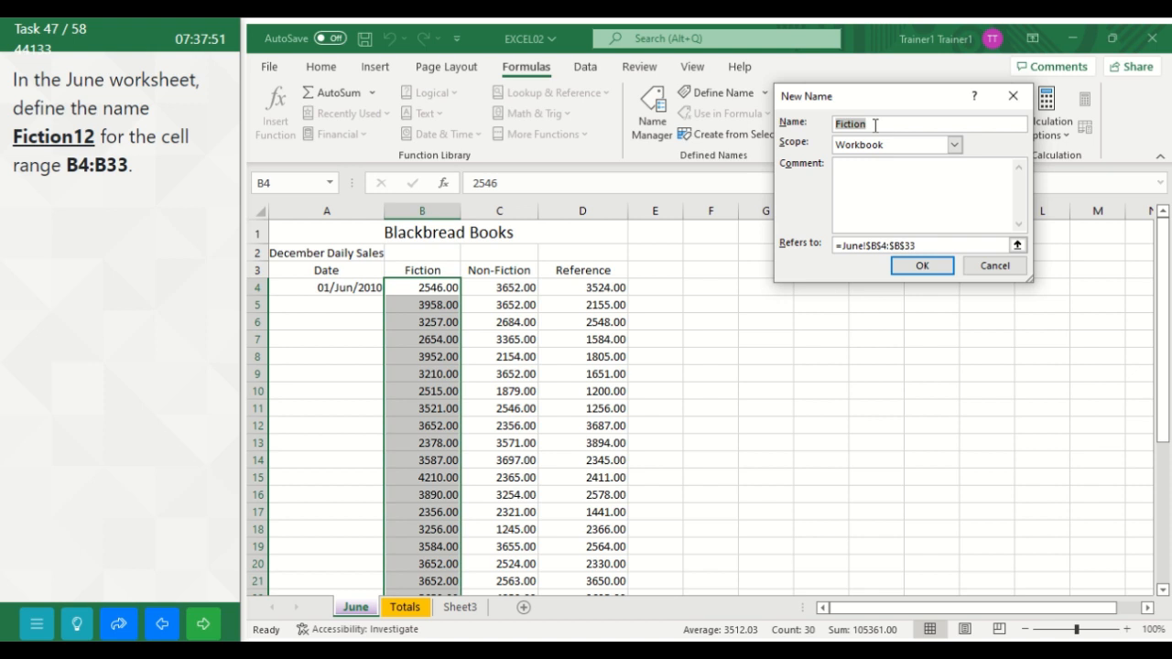
pyautogui.click(875, 126)
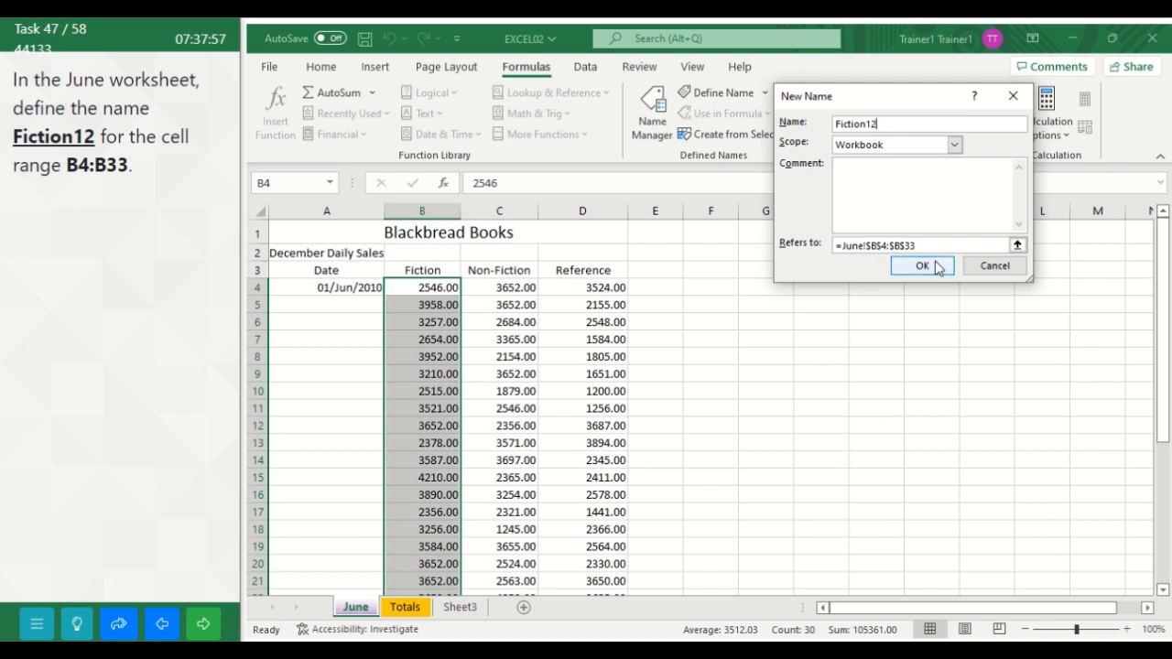
pyautogui.click(922, 266)
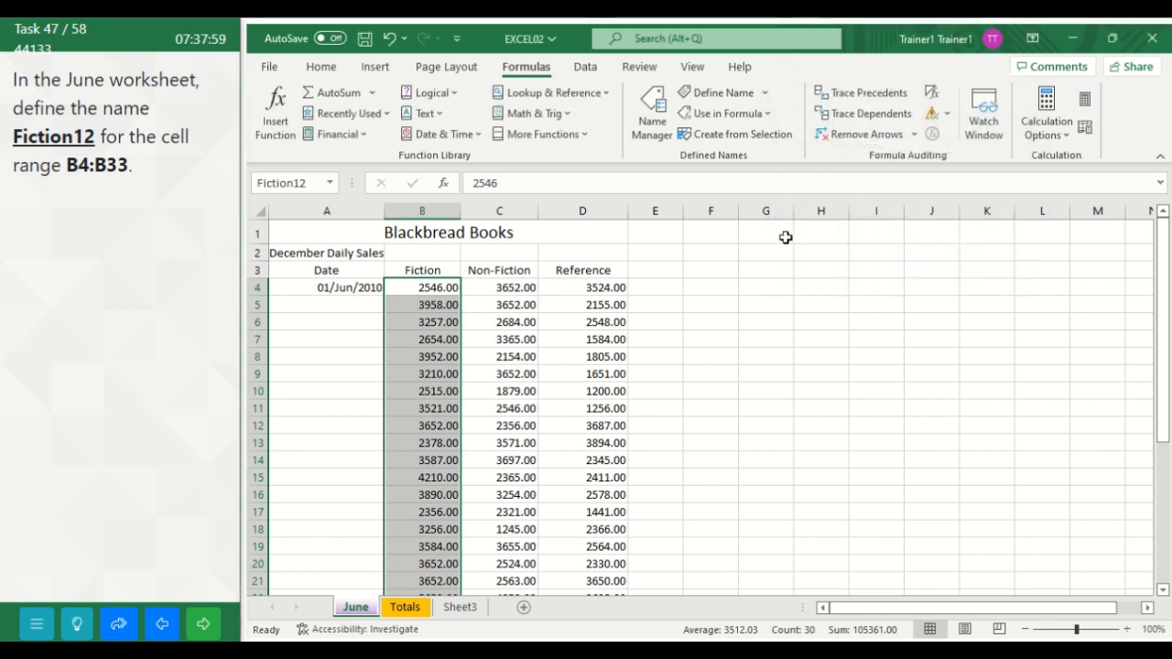
pyautogui.click(728, 354)
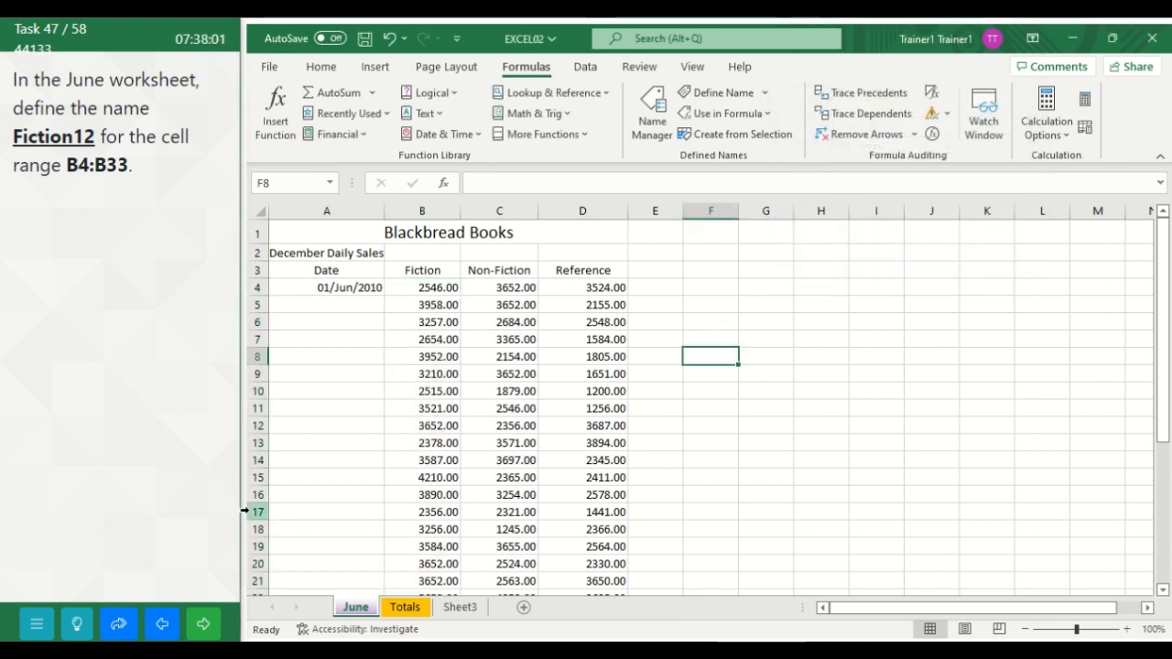
pyautogui.click(213, 624)
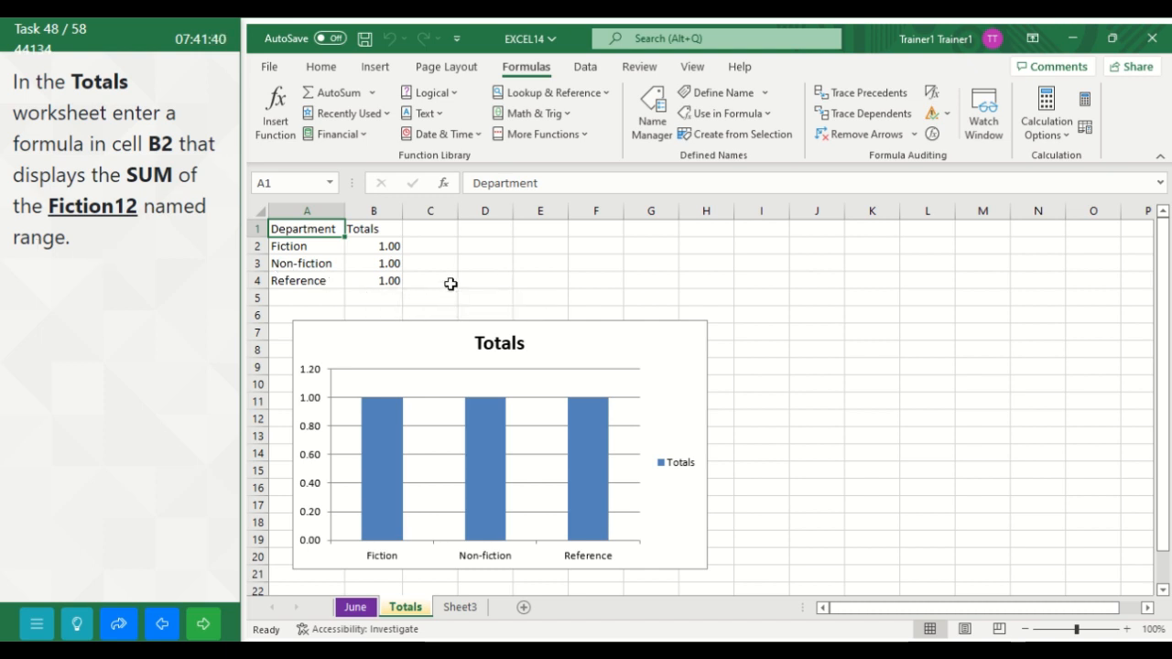
# Step: Enter the formula =SUM(Fiction12) in cell B2 of the Totals worksheet, submit the task and continue to the following one
pyautogui.click(378, 250)
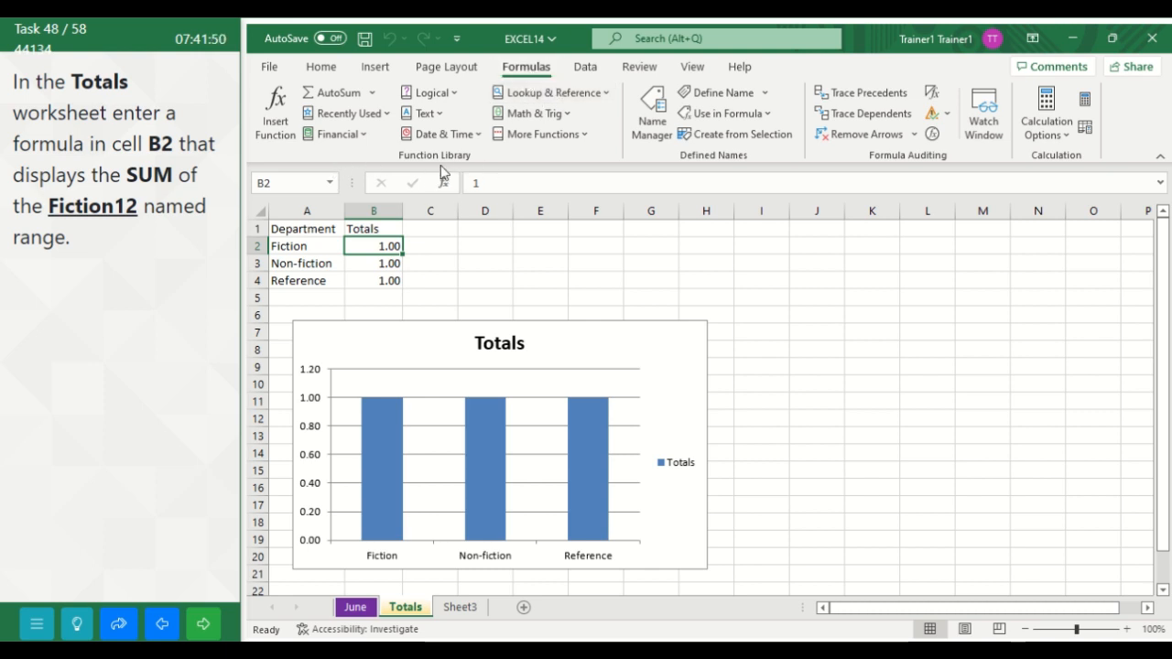
pyautogui.click(374, 94)
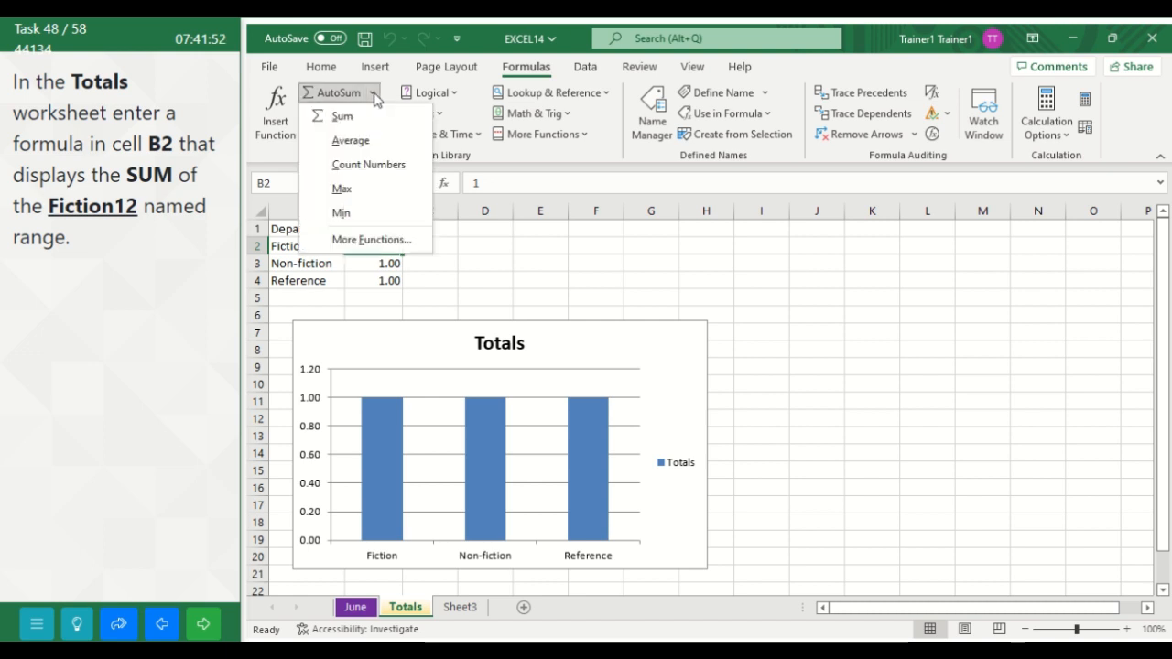
pyautogui.click(333, 117)
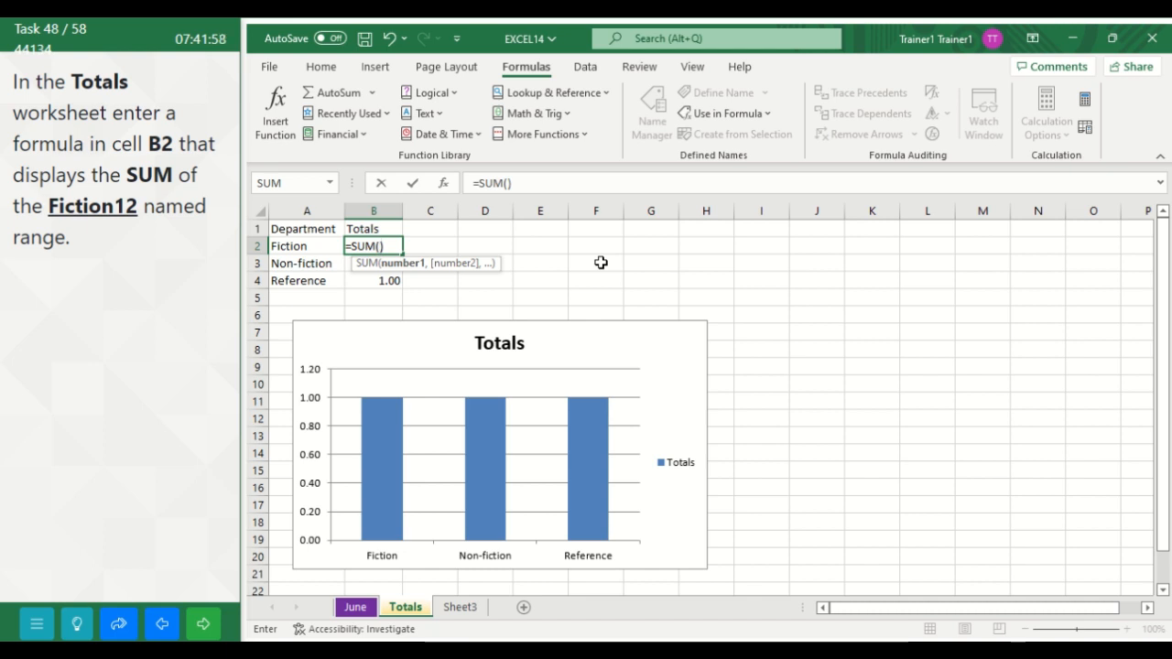
pyautogui.write('F')
pyautogui.write('iction')
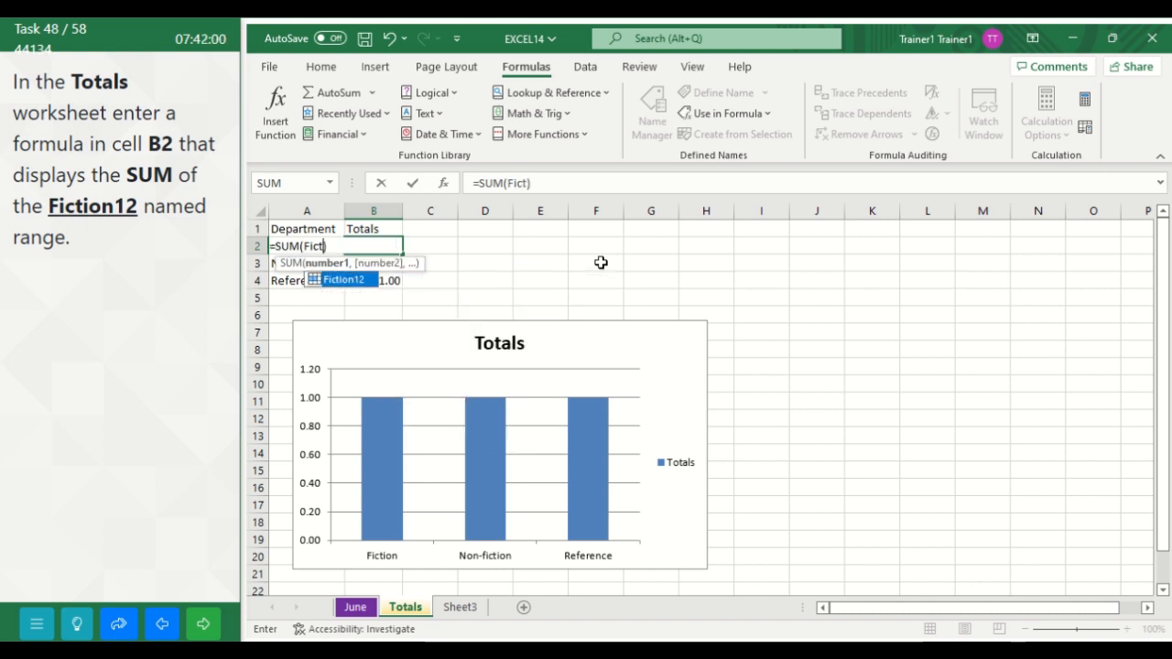
pyautogui.write('12')
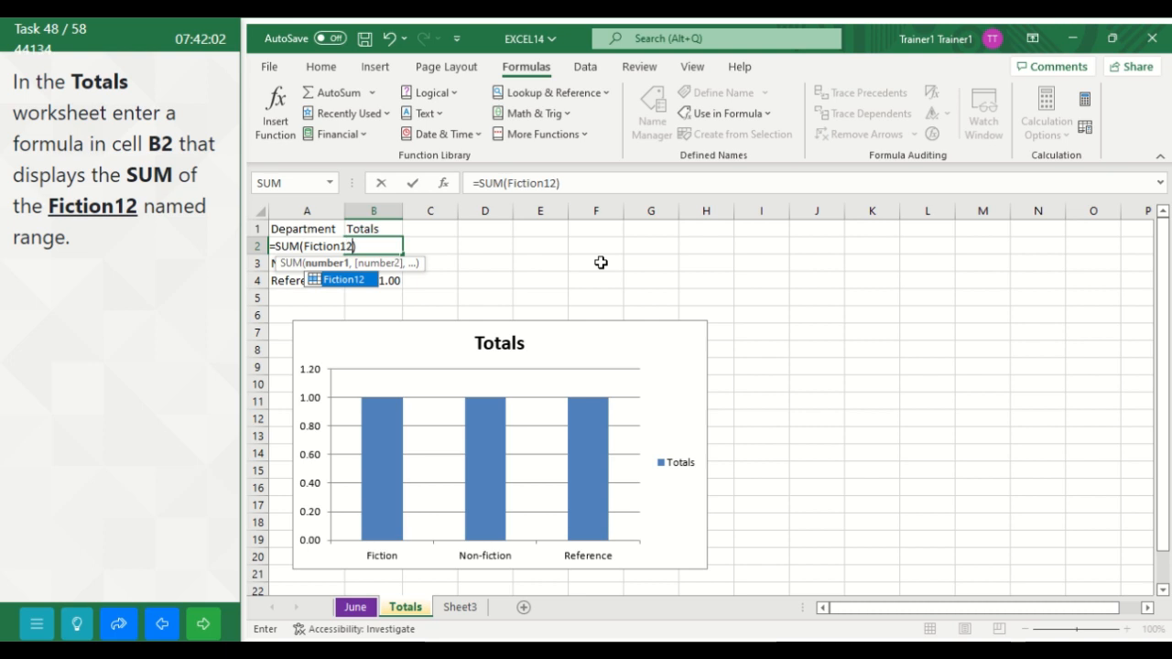
pyautogui.press('Return')
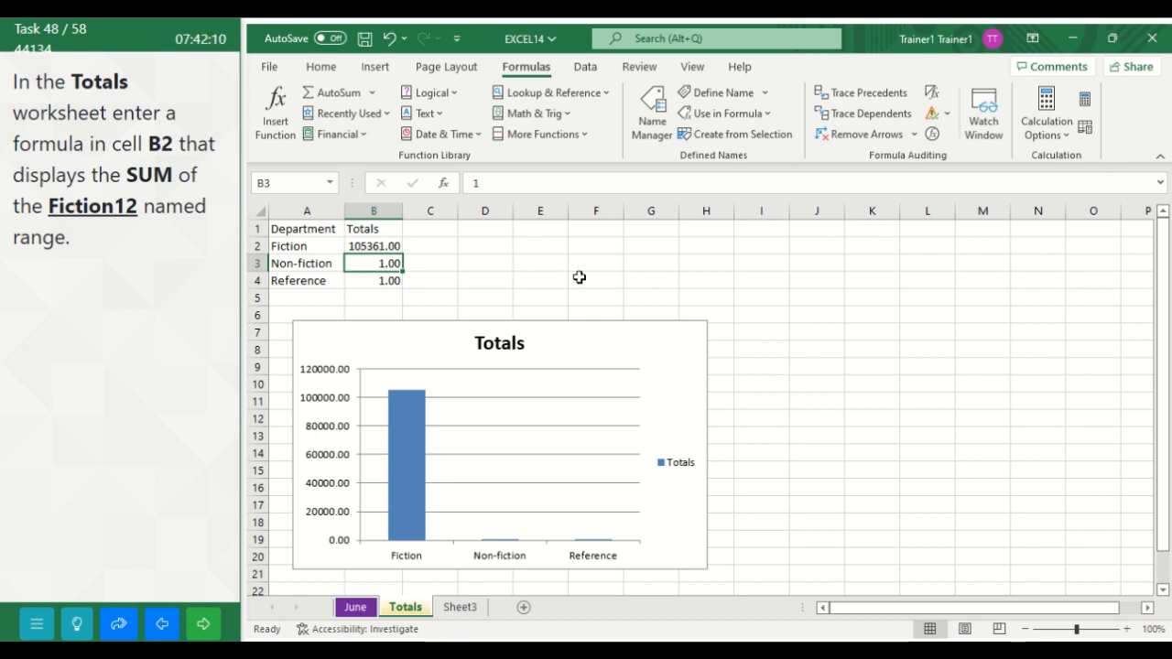
pyautogui.click(579, 277)
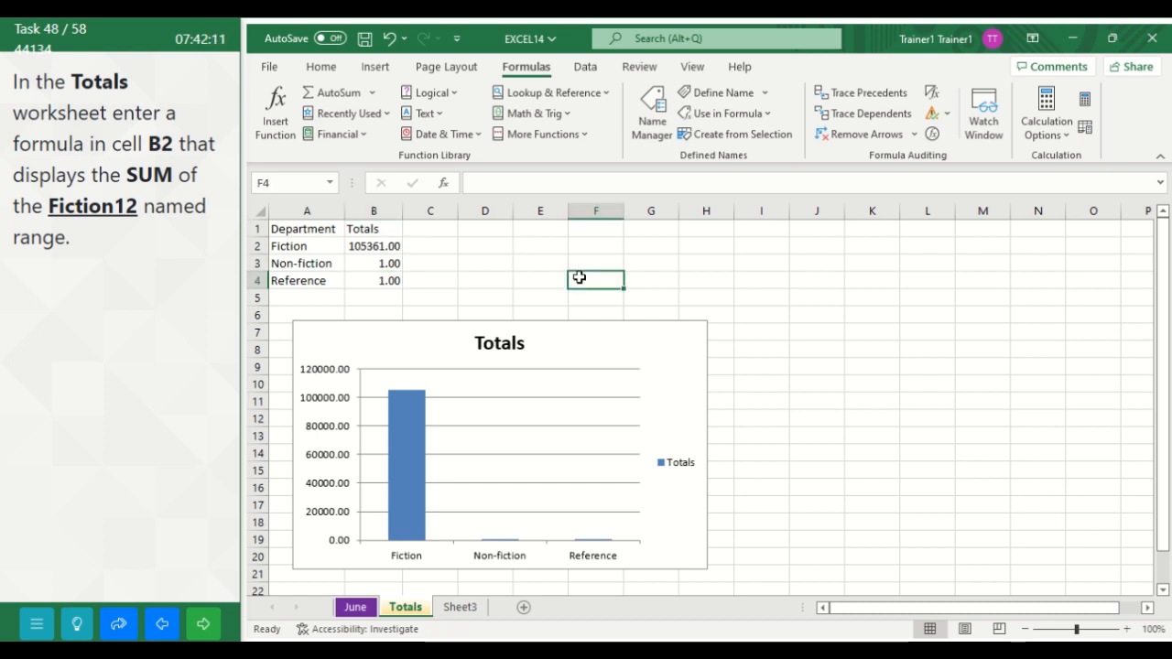
pyautogui.click(200, 623)
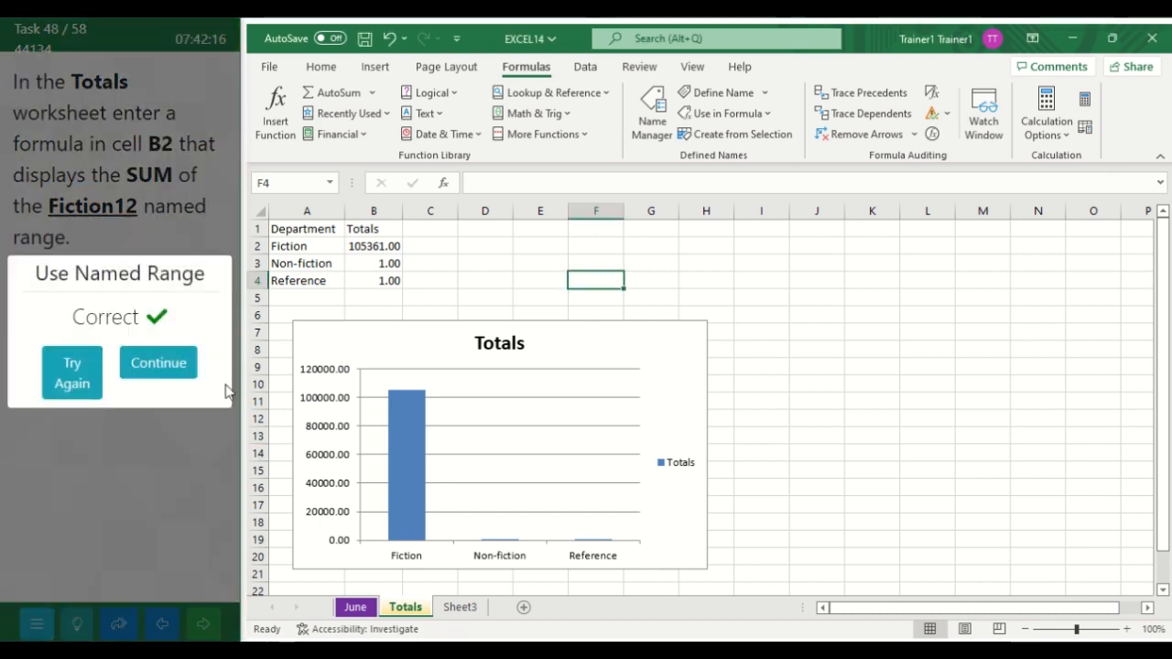
pyautogui.click(186, 365)
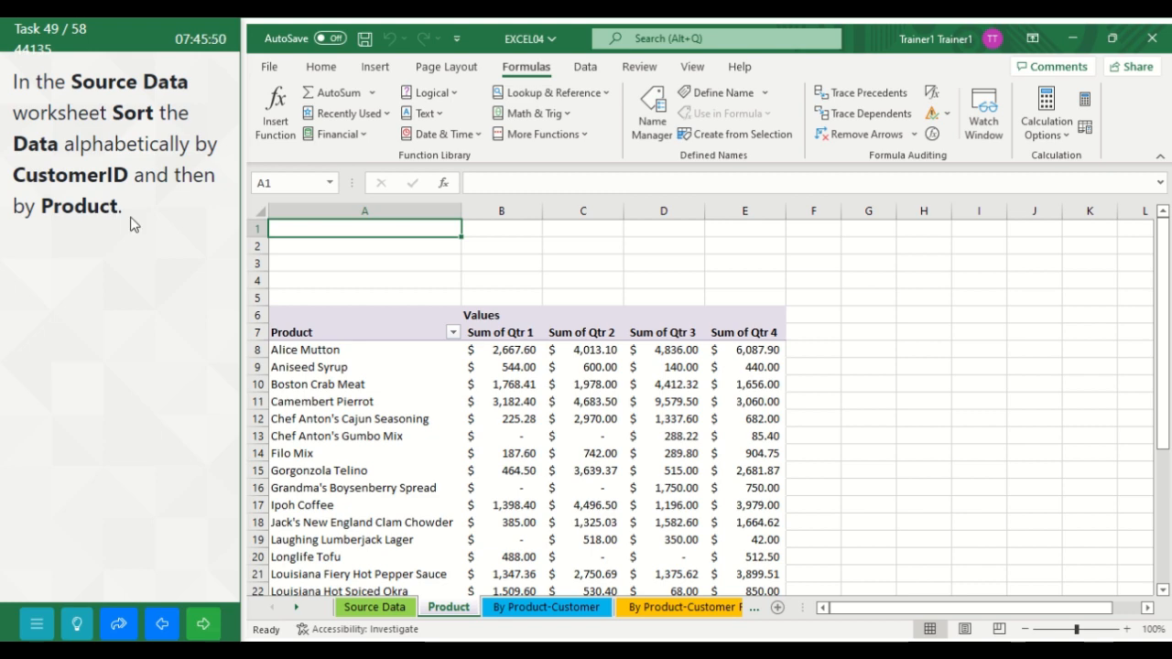
# Step: Start a custom sort of A1:F278 in the Source Data worksheet, with CustomerID from A to Z as the first level
pyautogui.click(375, 608)
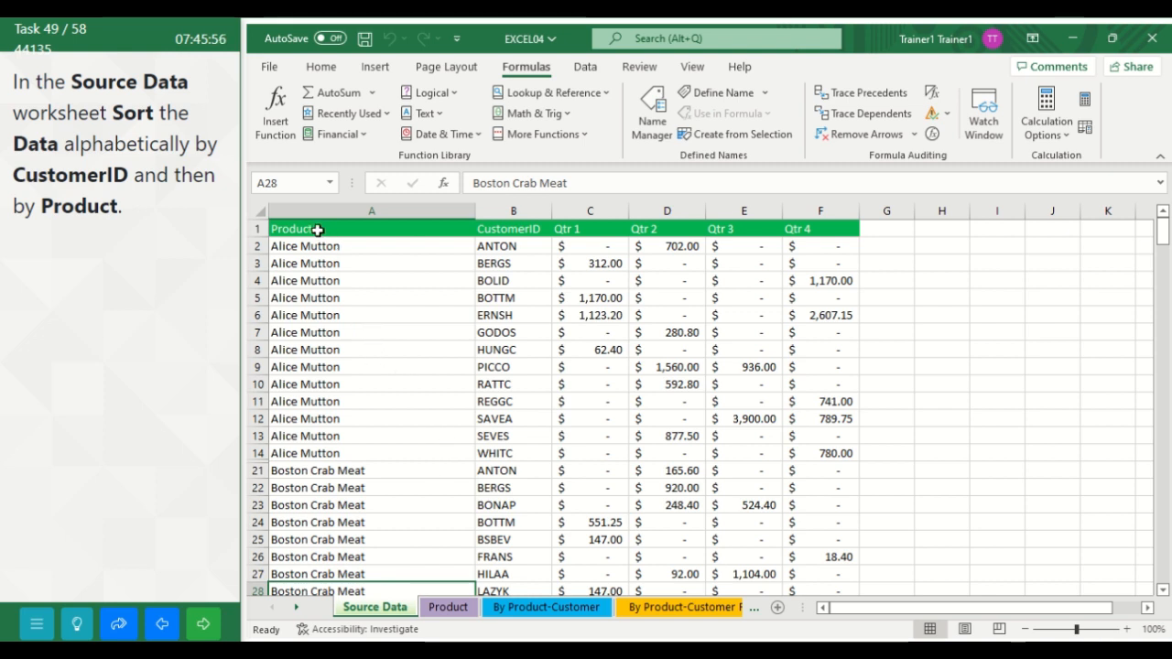
pyautogui.click(317, 229)
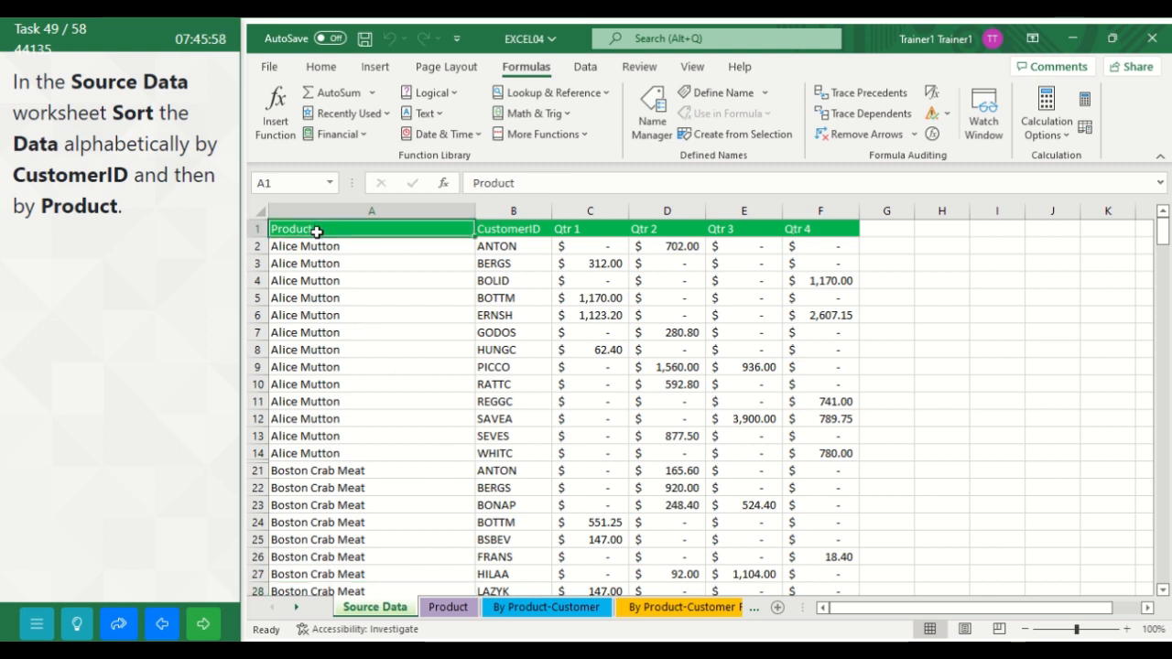
pyautogui.moveTo(317, 229); pyautogui.dragTo(831, 554)
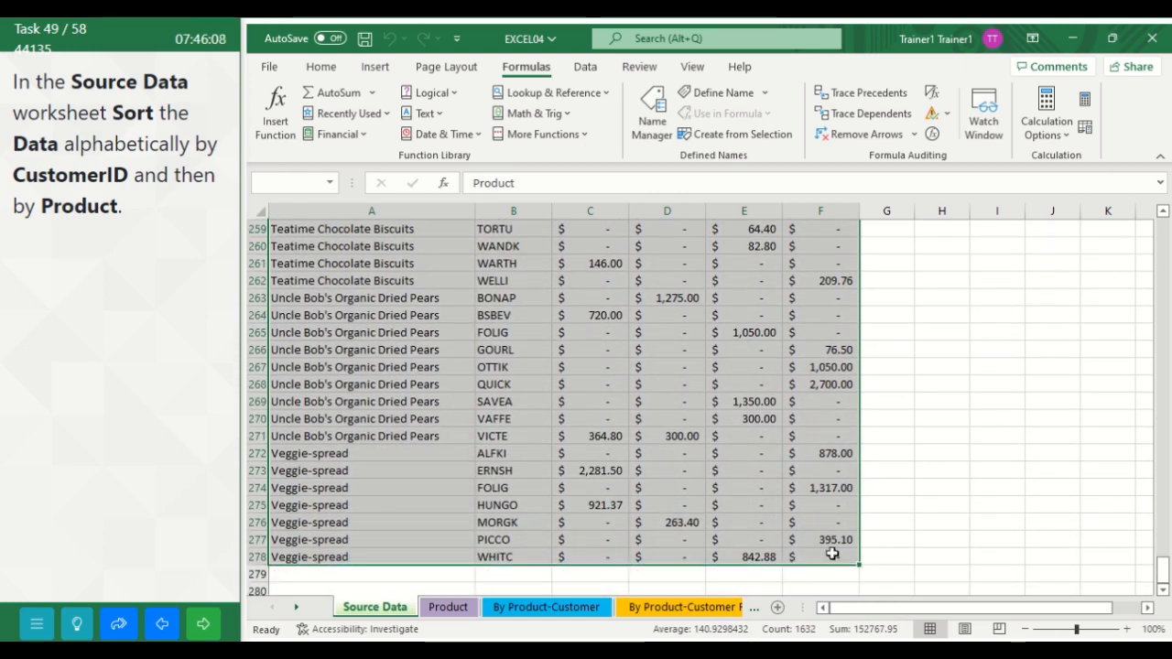
pyautogui.moveTo(1164, 569); pyautogui.dragTo(1153, 180)
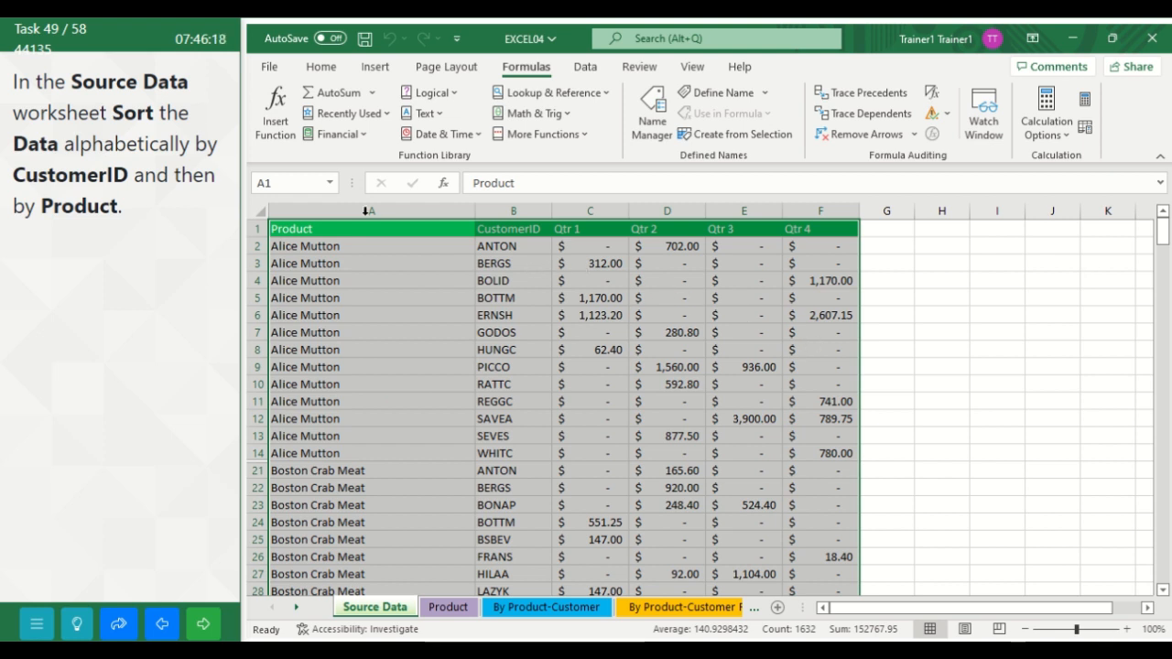
pyautogui.click(320, 66)
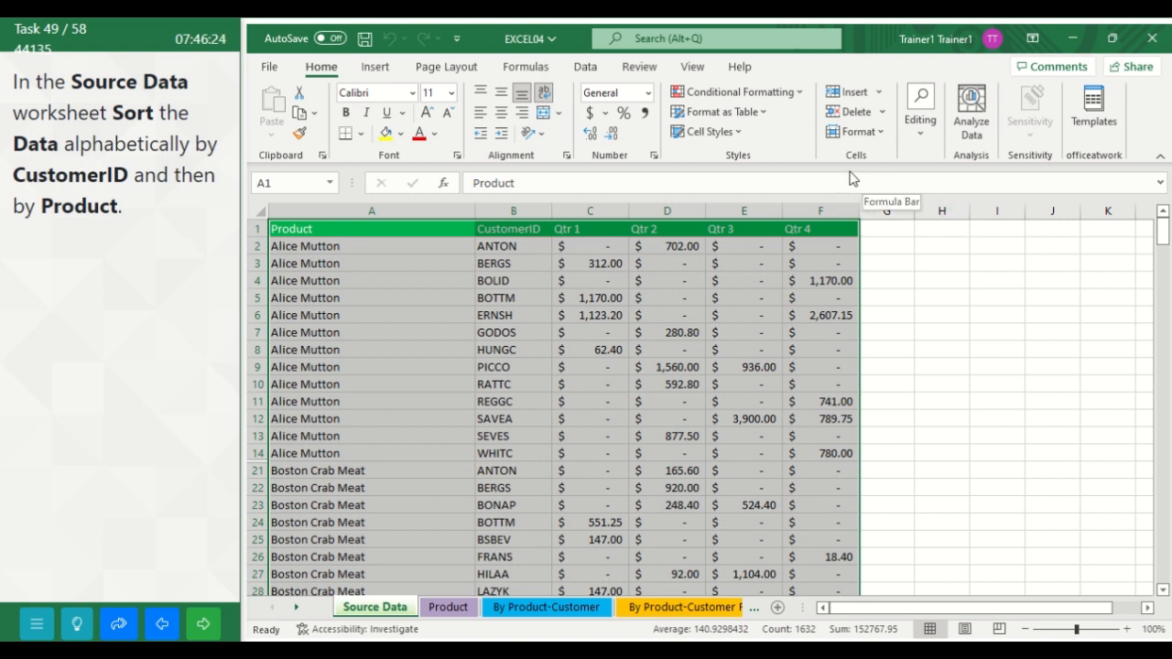
pyautogui.click(922, 137)
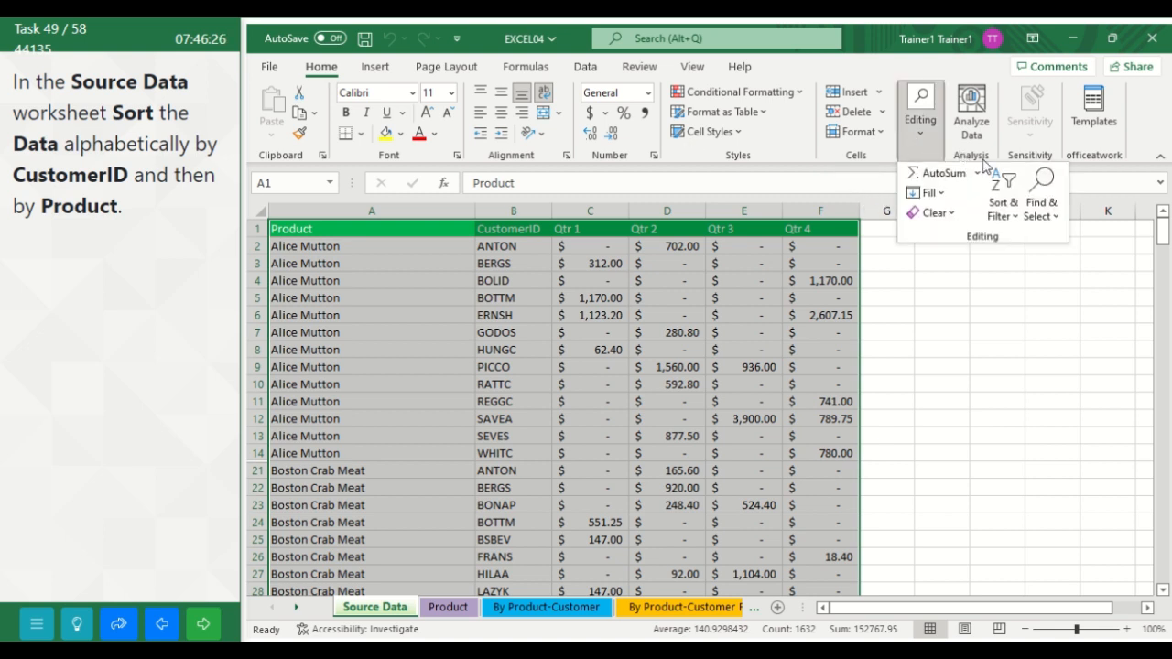
pyautogui.click(1003, 210)
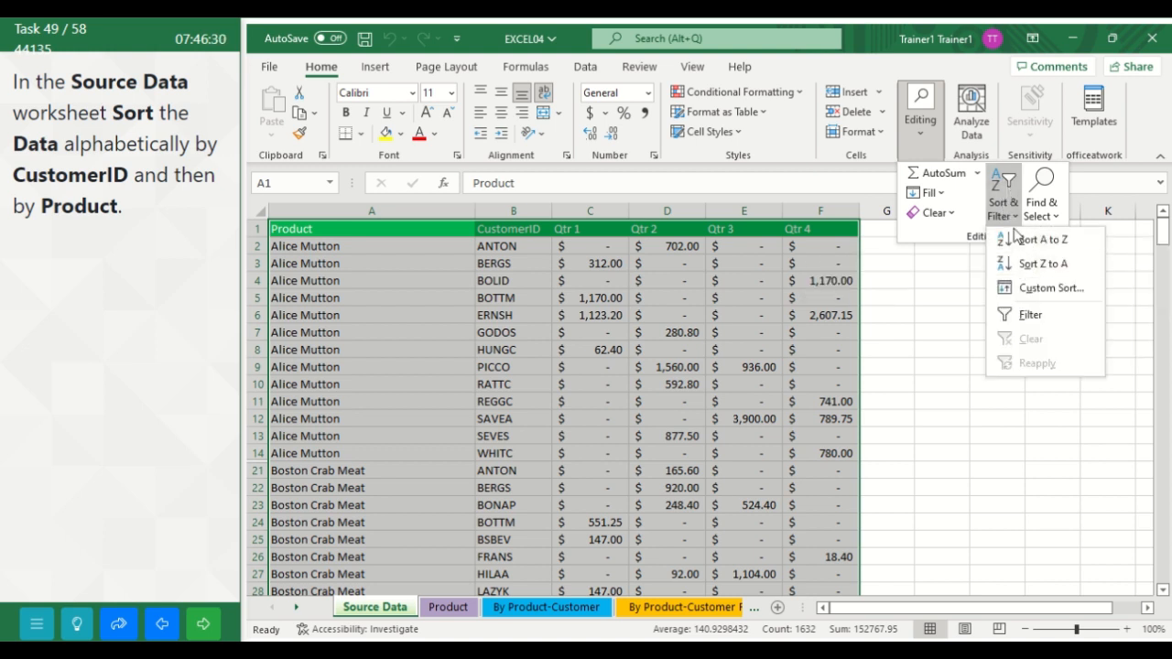
pyautogui.click(1027, 290)
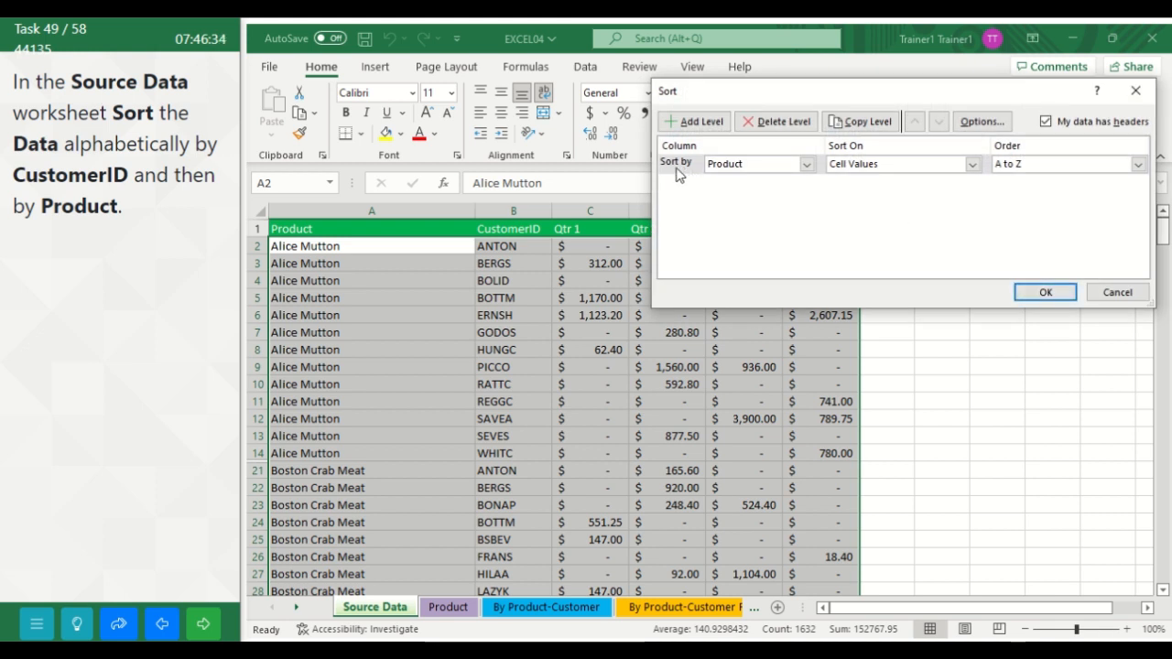
pyautogui.click(806, 165)
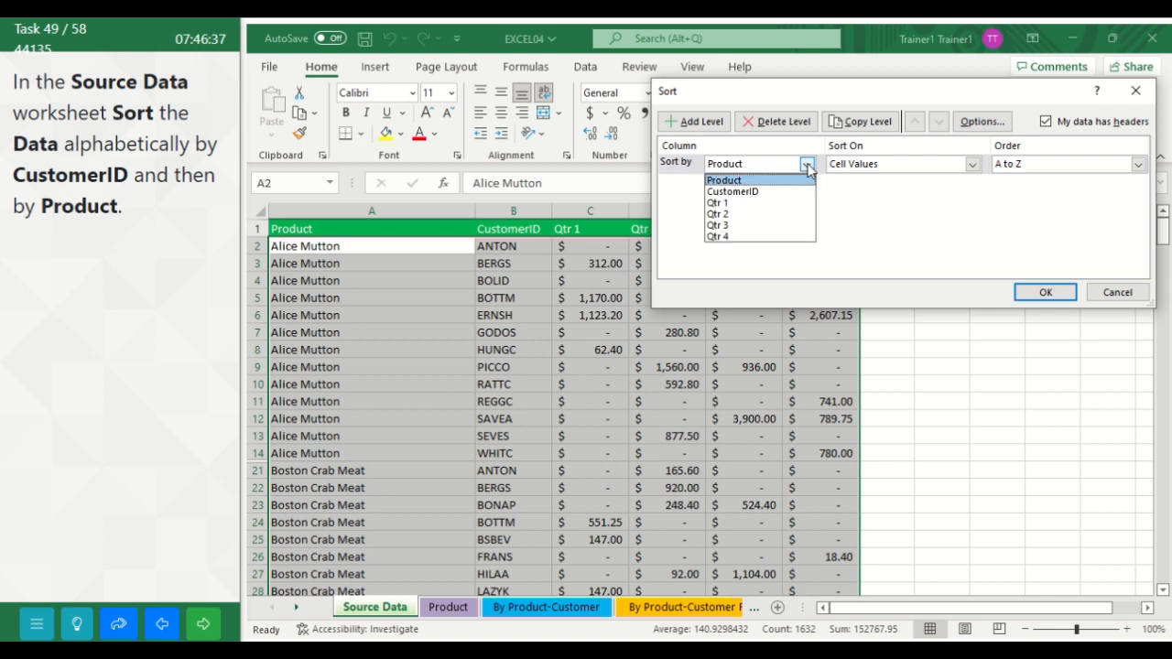
pyautogui.click(770, 194)
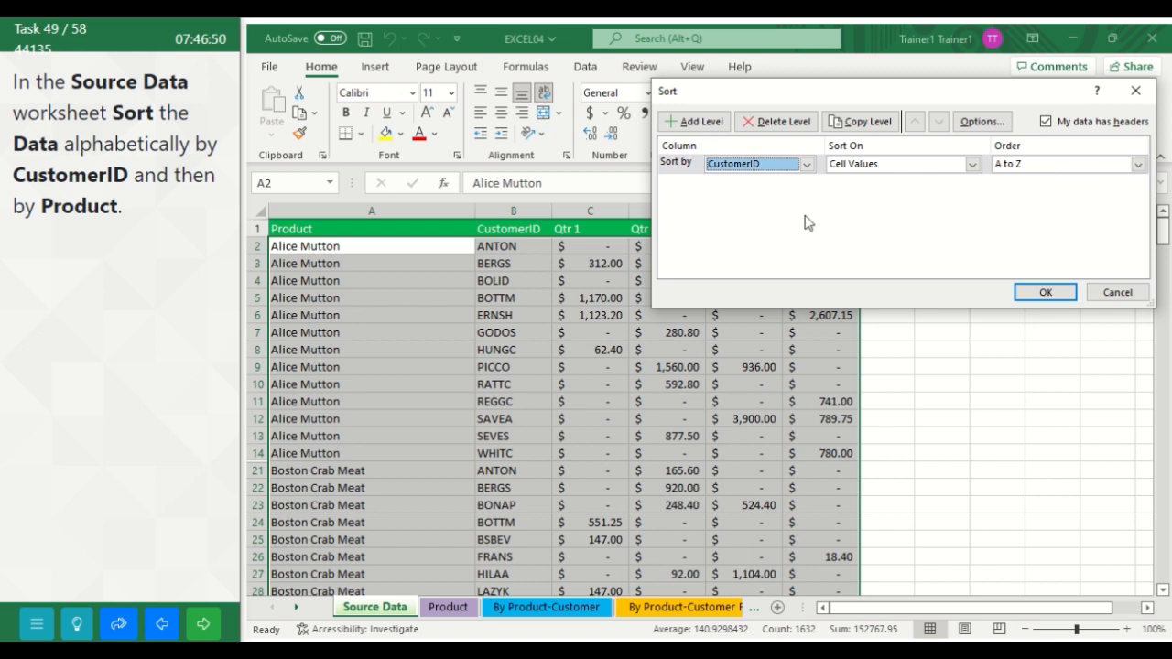
# Step: Add Product from A to Z as the second sort level, apply the sort and submit the task
pyautogui.click(691, 126)
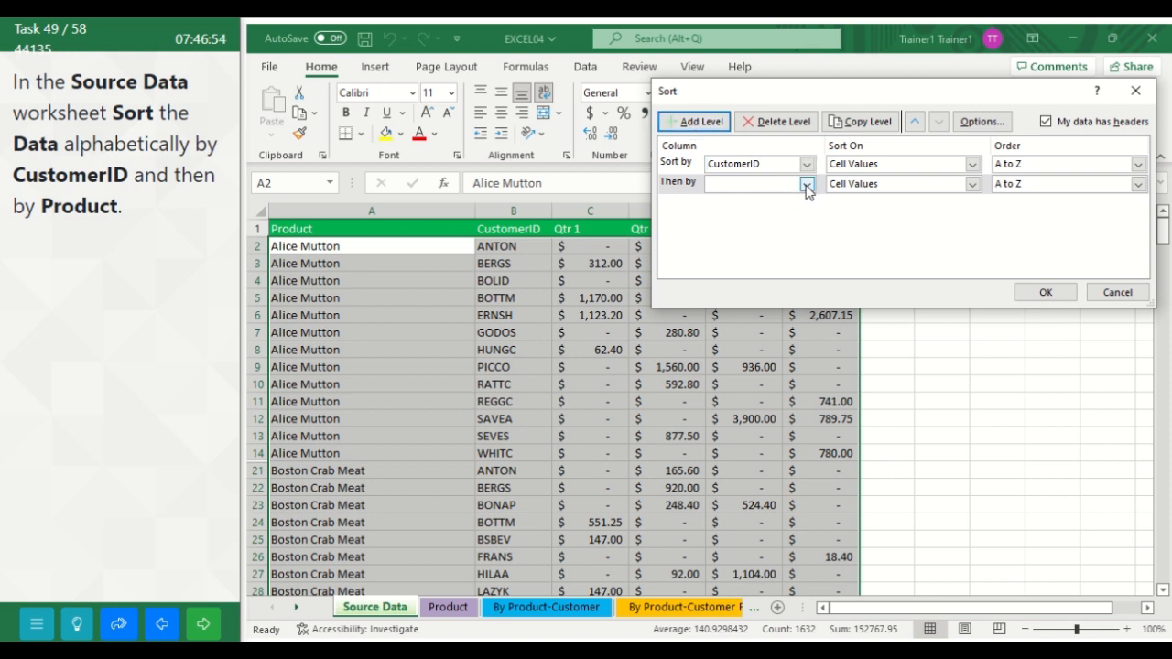
pyautogui.click(806, 185)
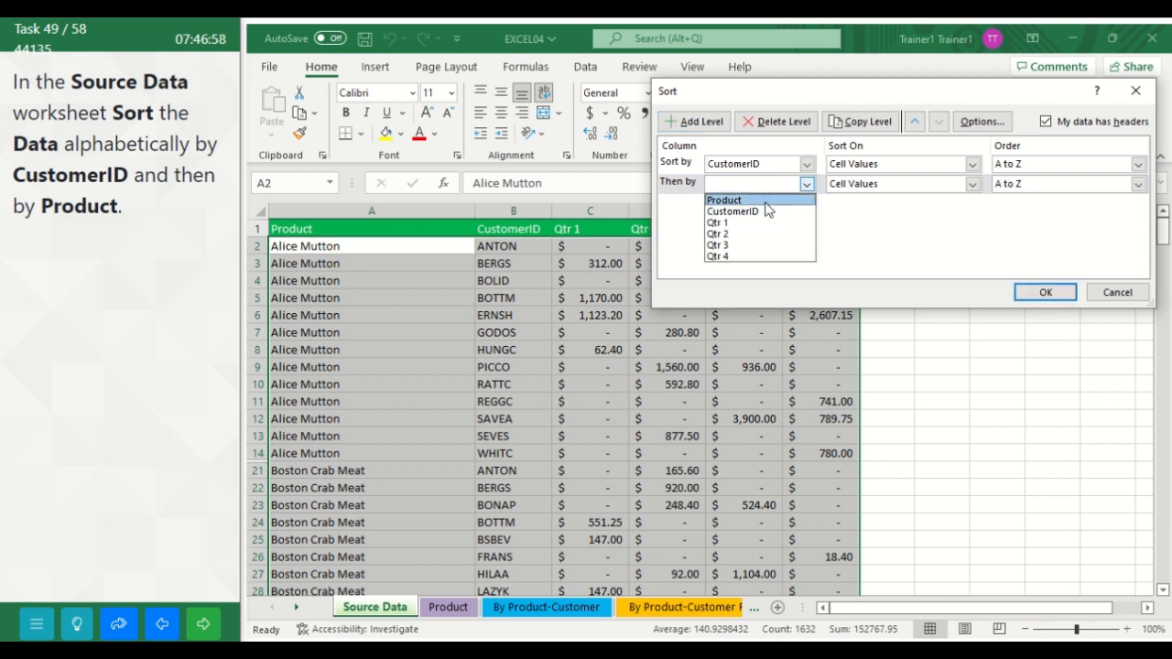
pyautogui.click(766, 202)
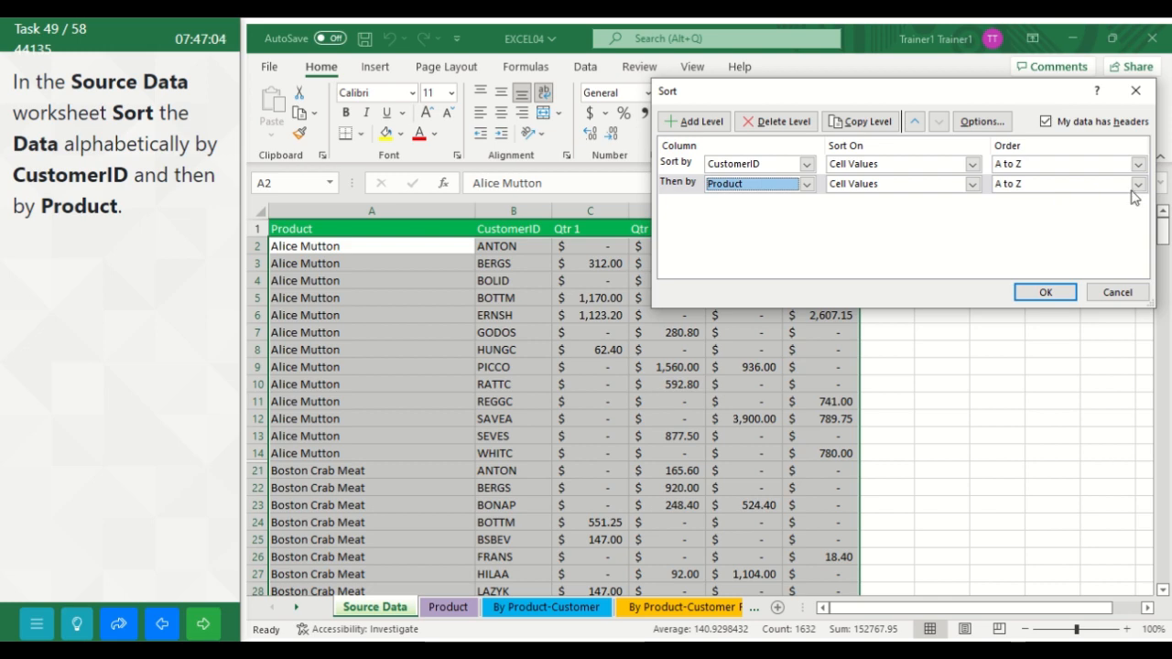
pyautogui.click(1035, 293)
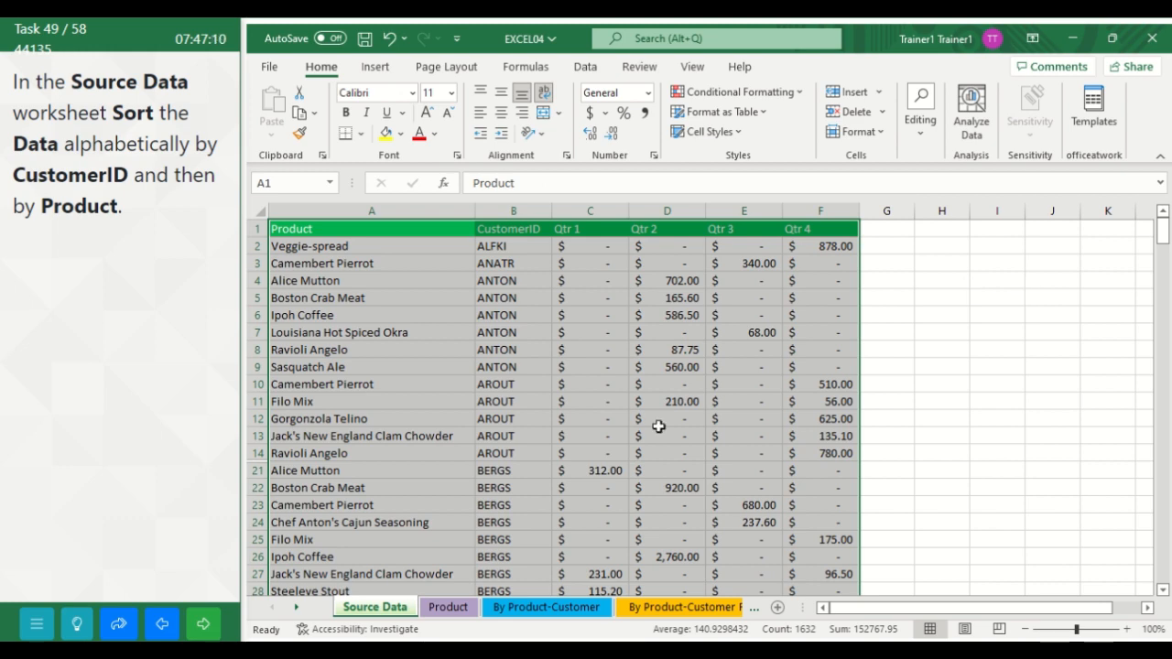
pyautogui.click(204, 624)
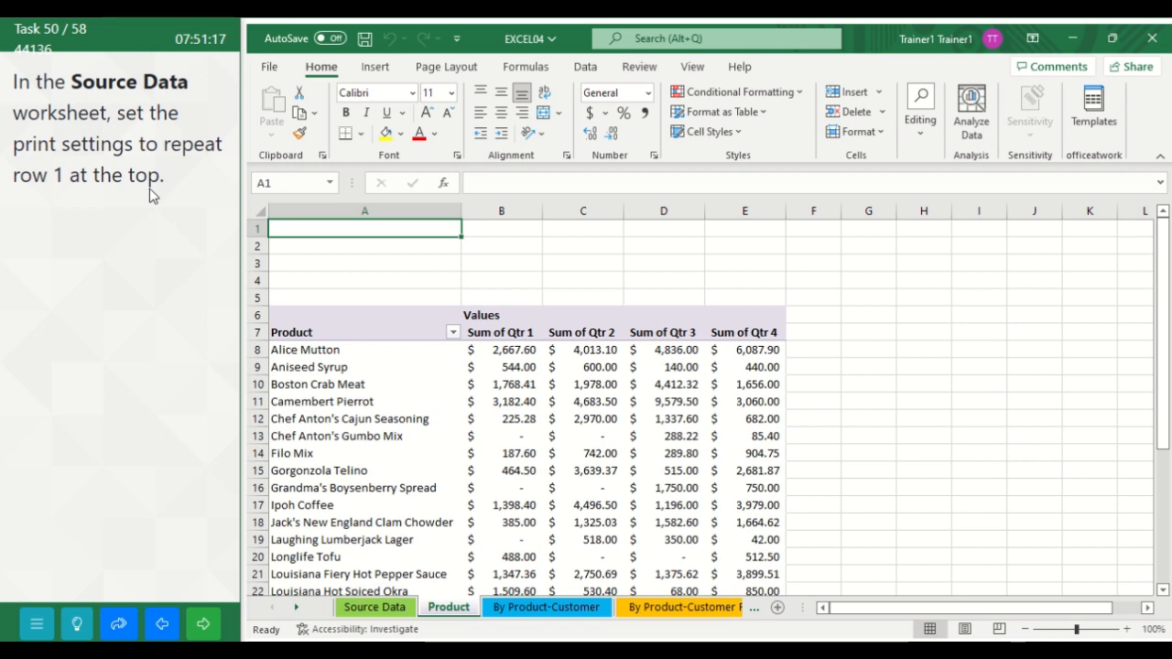
# Step: Set row 1 ($1:$1) to repeat at the top of printed pages in the Source Data worksheet and submit the task
pyautogui.click(371, 608)
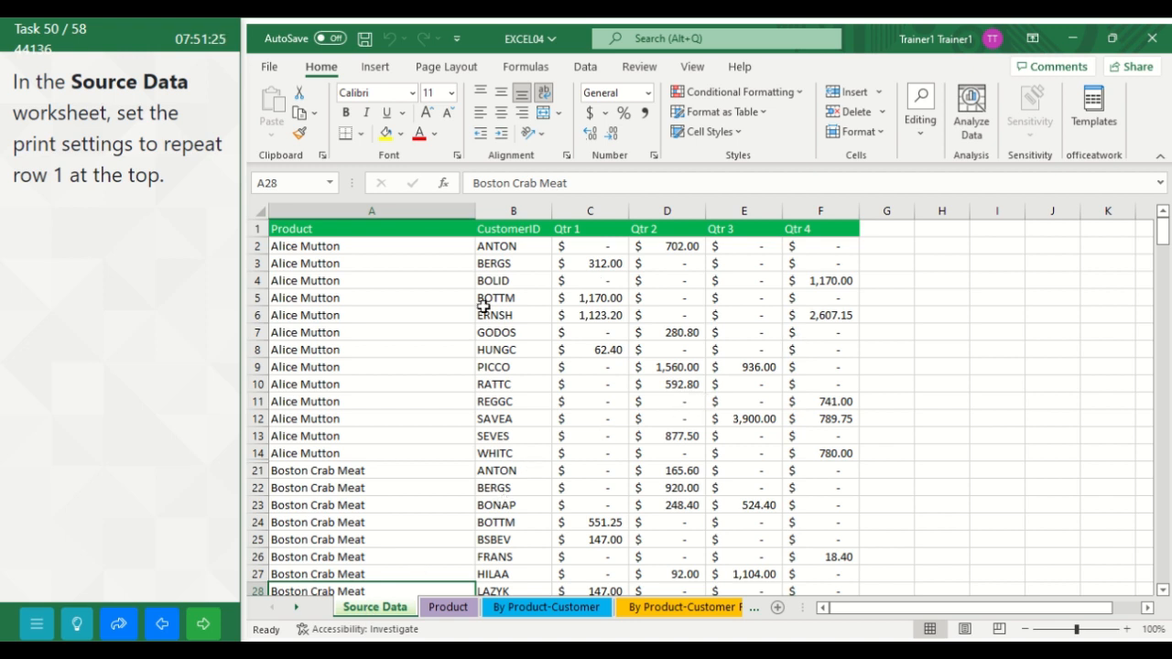
pyautogui.click(446, 67)
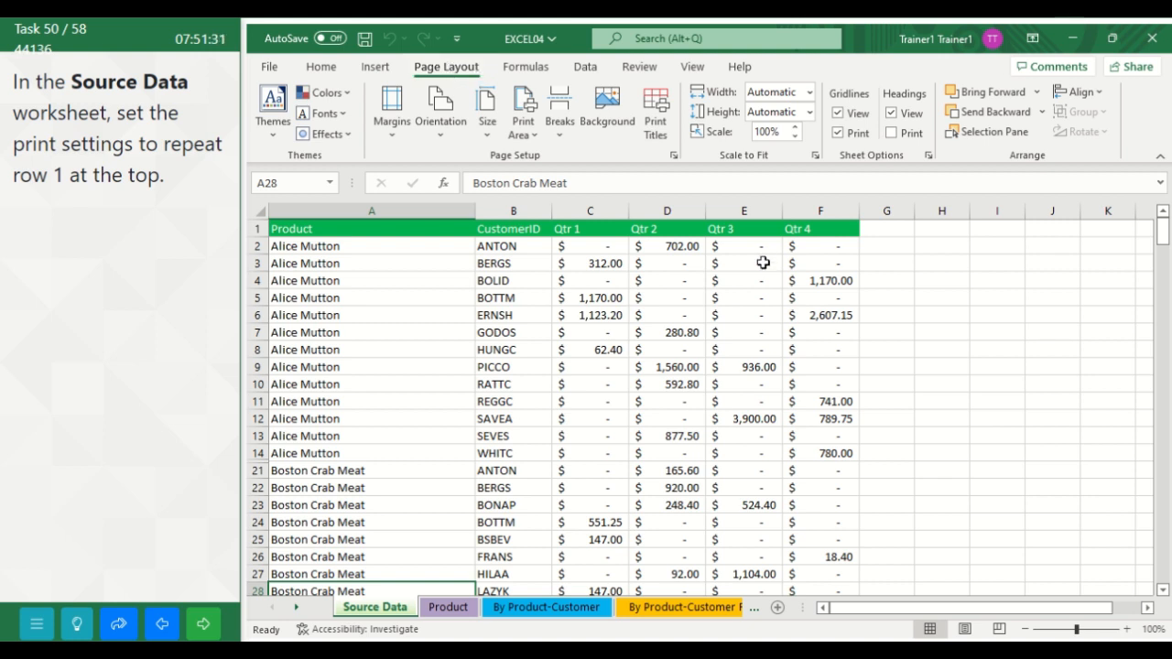
pyautogui.click(666, 116)
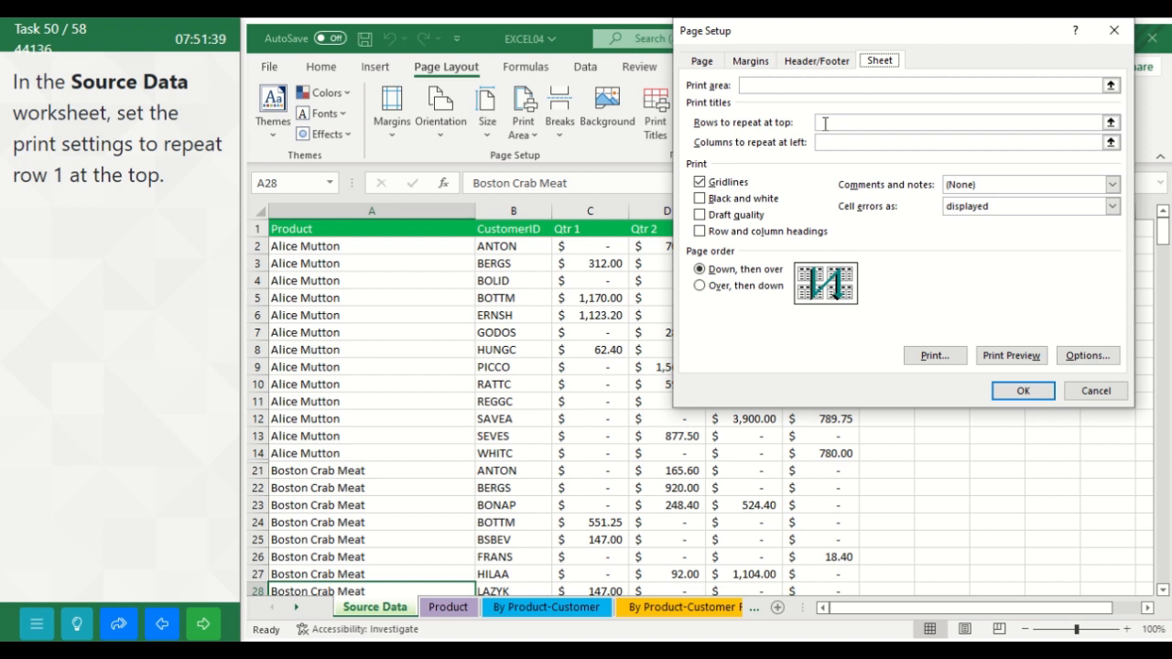
pyautogui.click(825, 123)
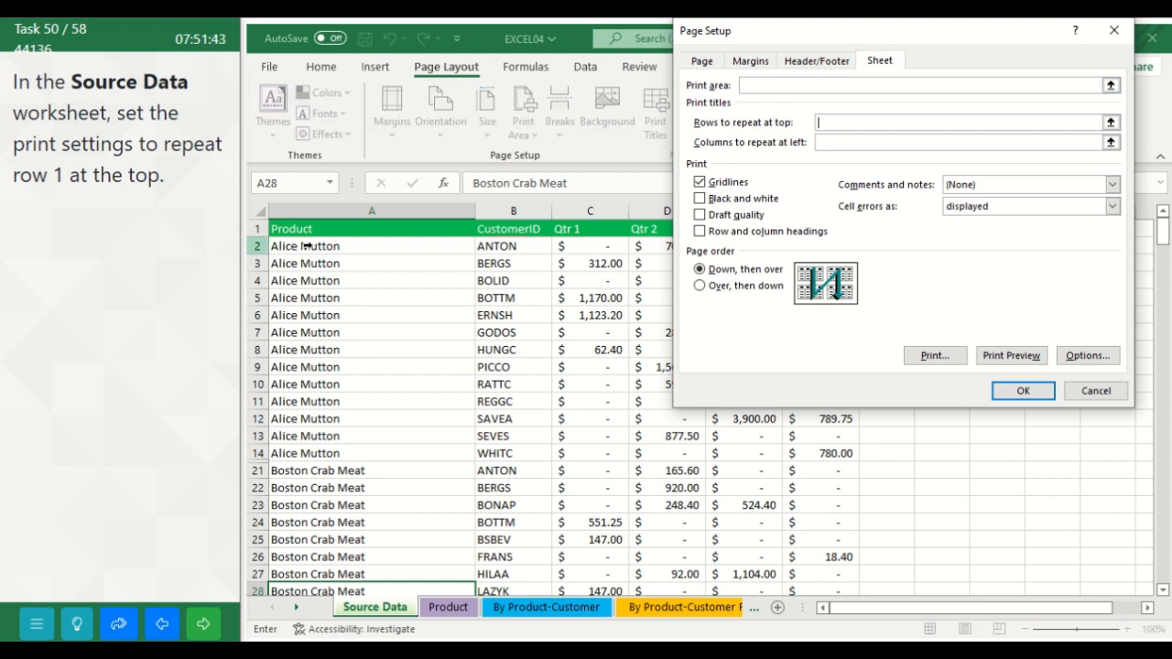
pyautogui.click(258, 228)
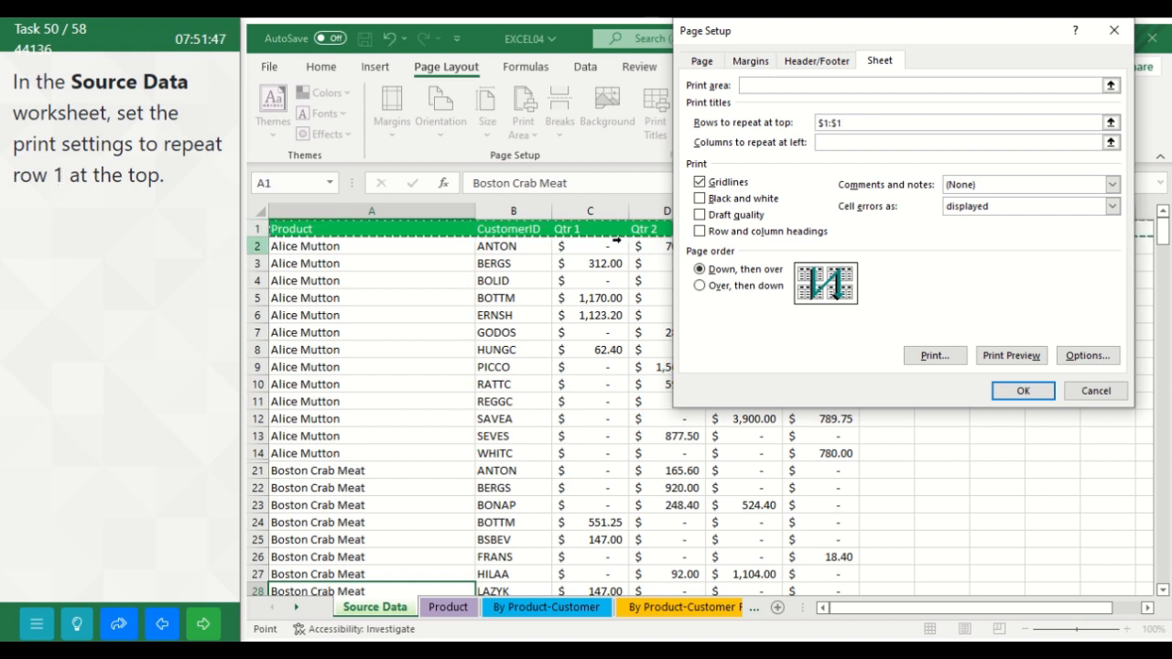
pyautogui.click(1029, 393)
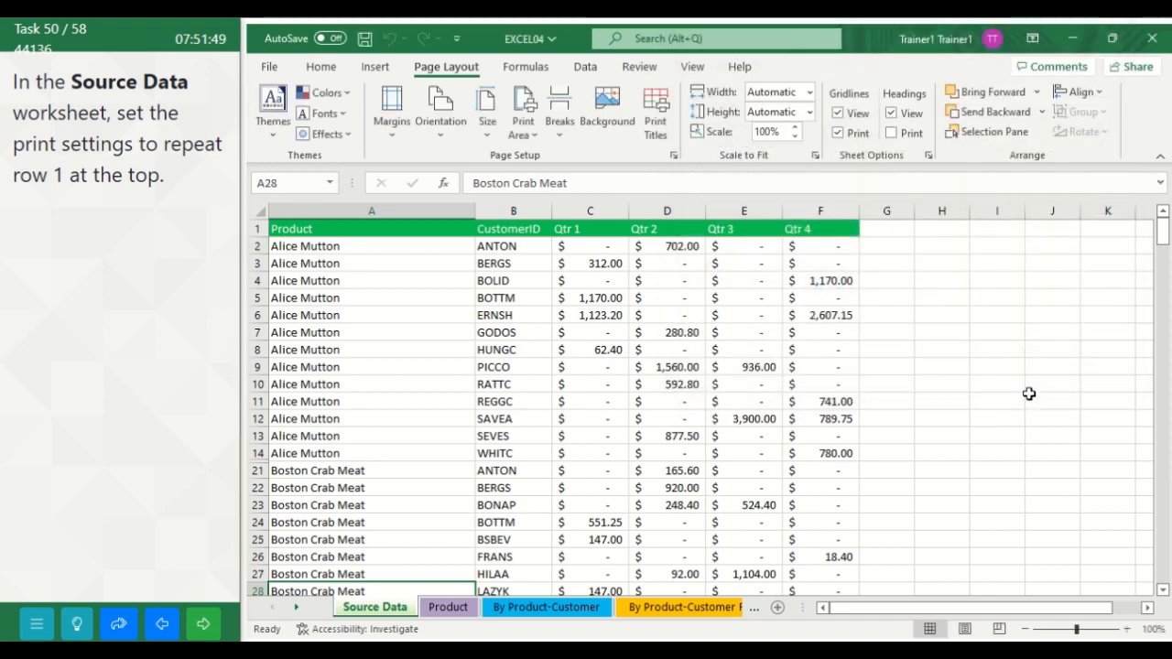
pyautogui.click(992, 377)
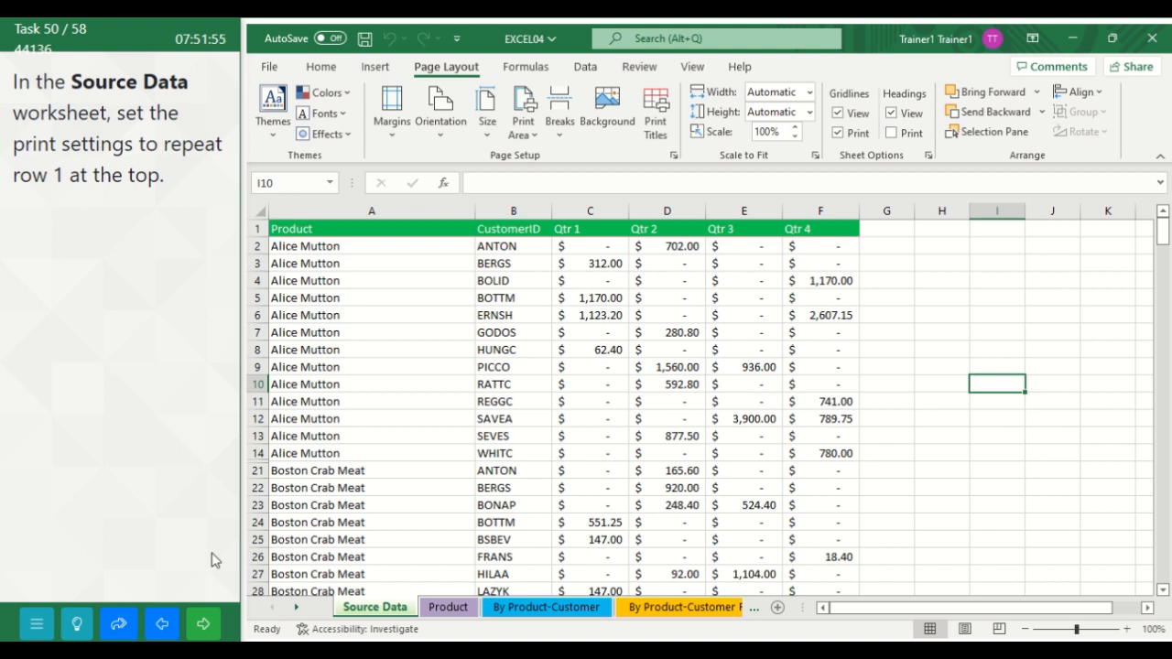
pyautogui.click(205, 625)
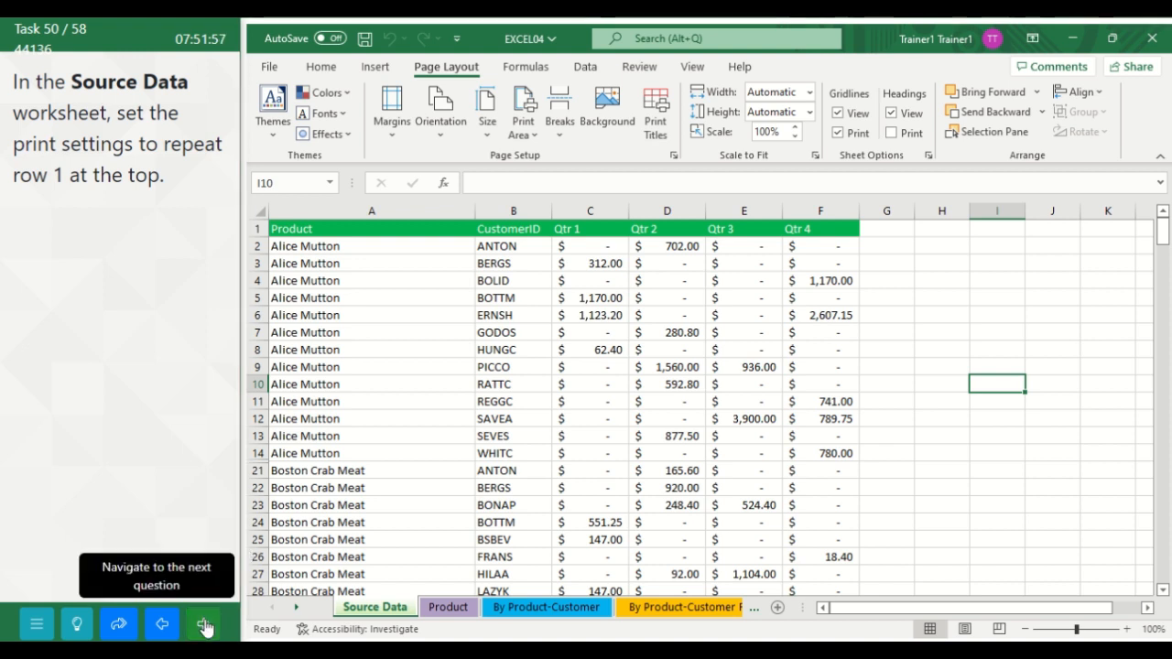
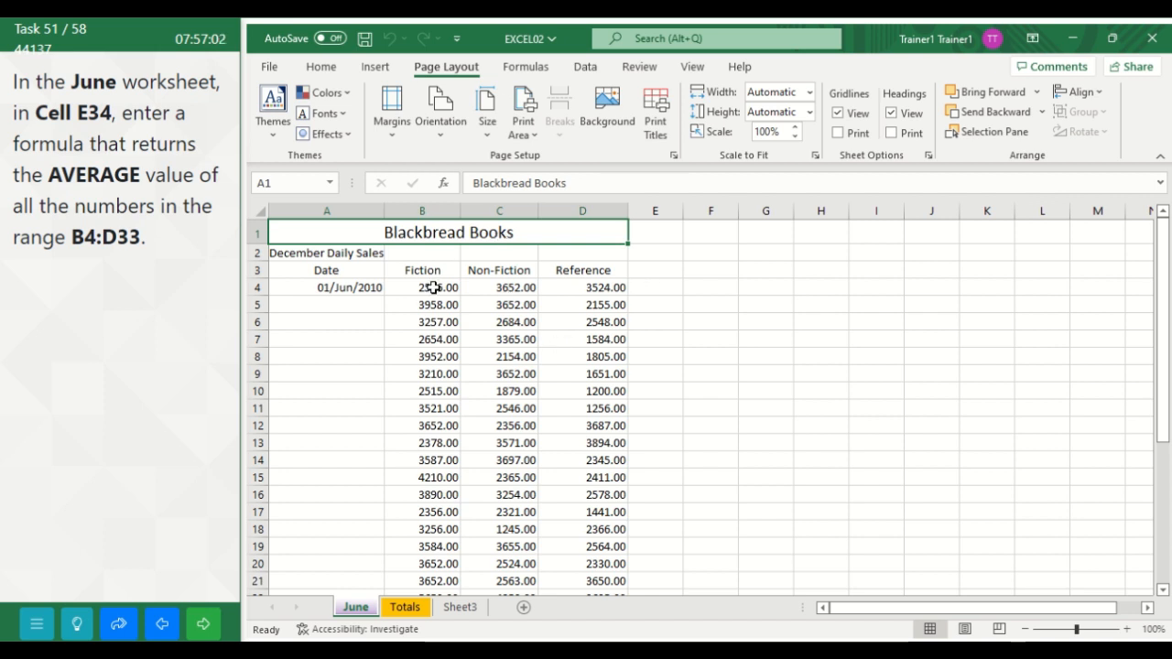
# Step: Enter the formula =AVERAGE(B4:D33) in cell E34 of the June worksheet and submit the task
pyautogui.click(277, 187)
pyautogui.write('E34')
pyautogui.press('Return')
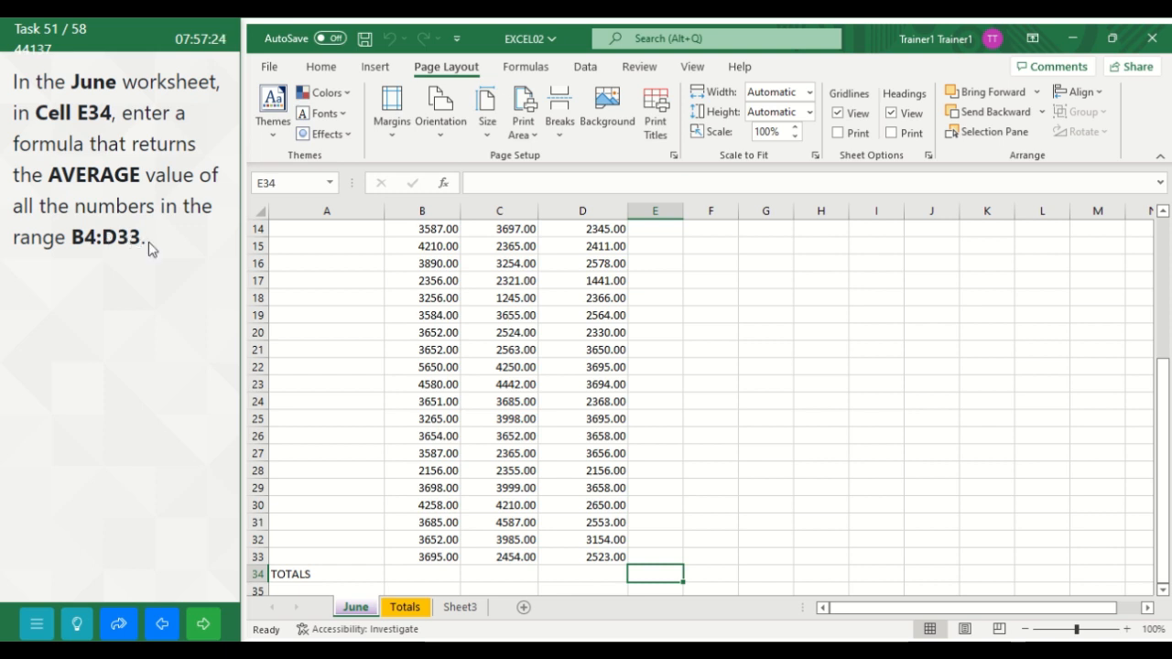
pyautogui.click(331, 73)
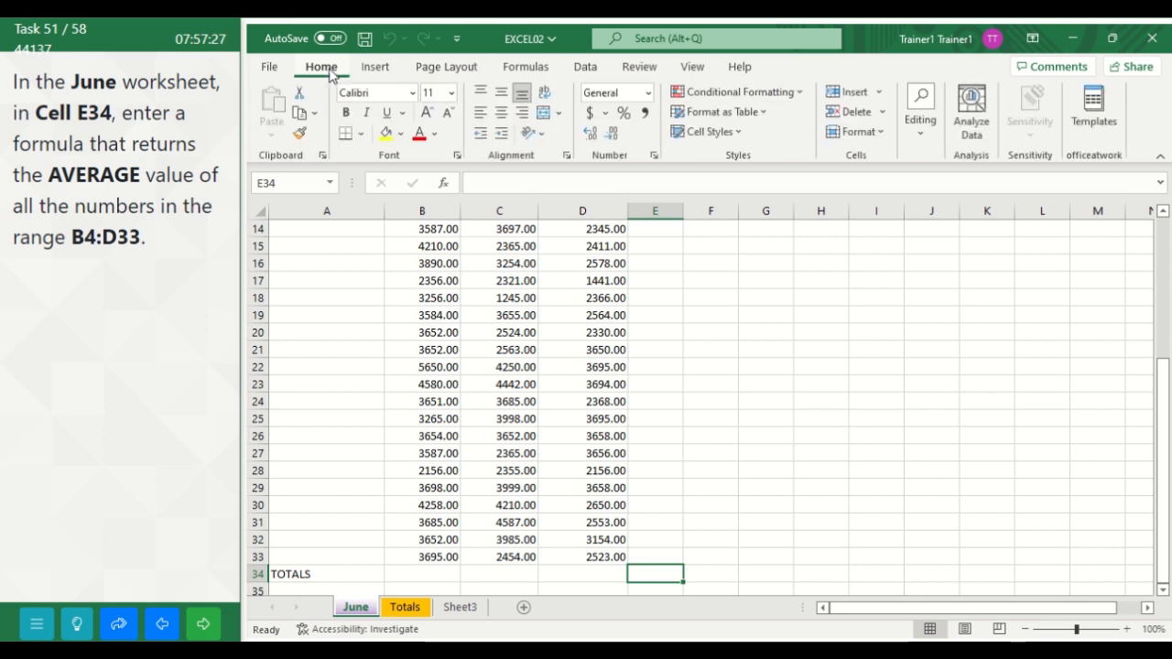
pyautogui.click(919, 128)
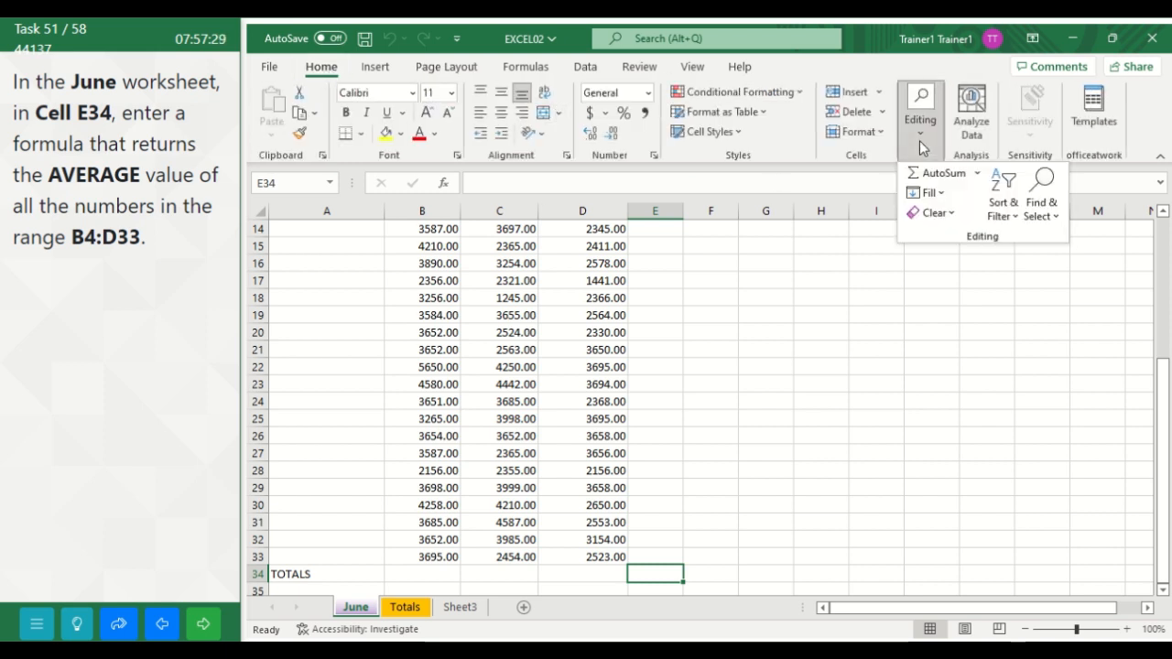
pyautogui.click(975, 175)
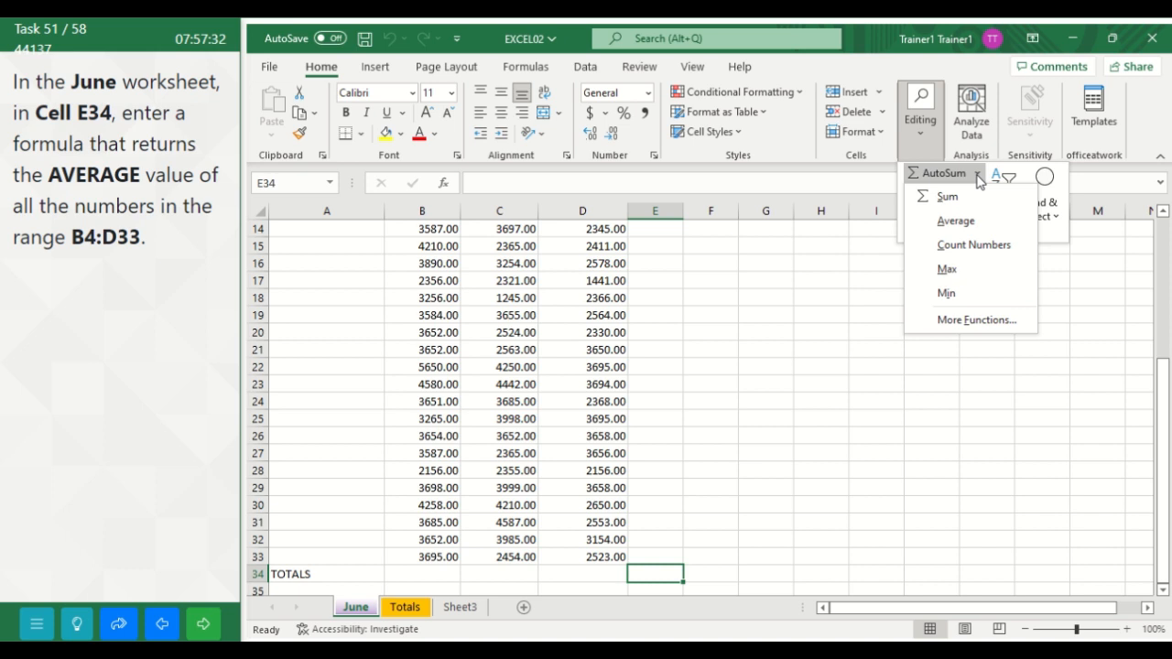
pyautogui.click(954, 221)
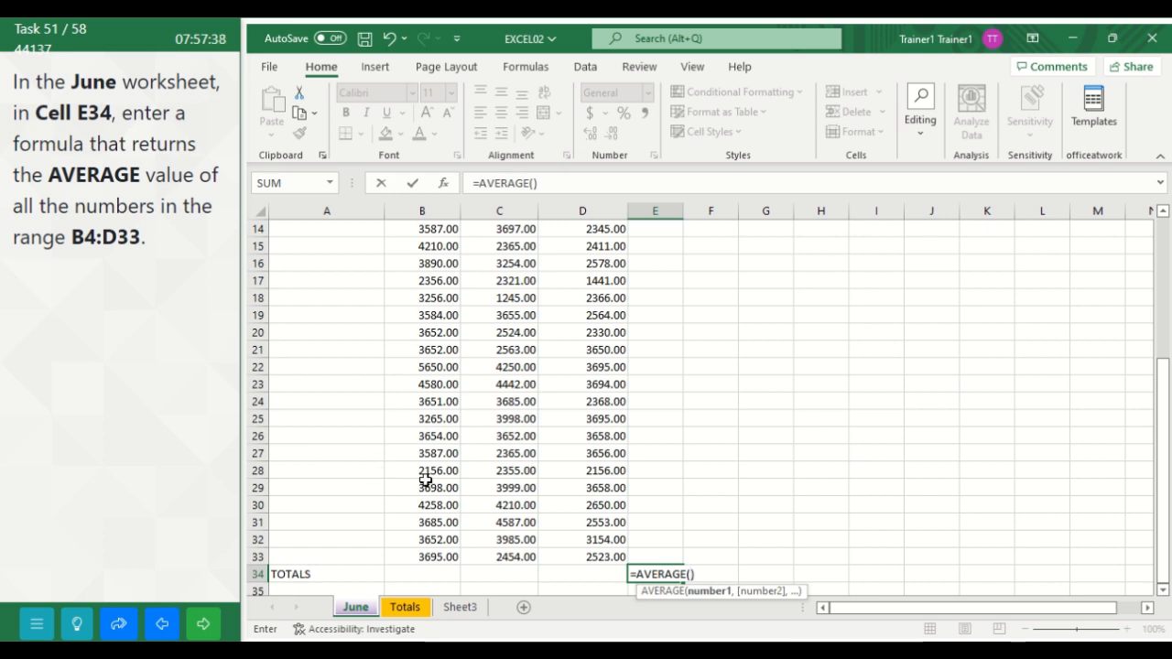
pyautogui.write('B')
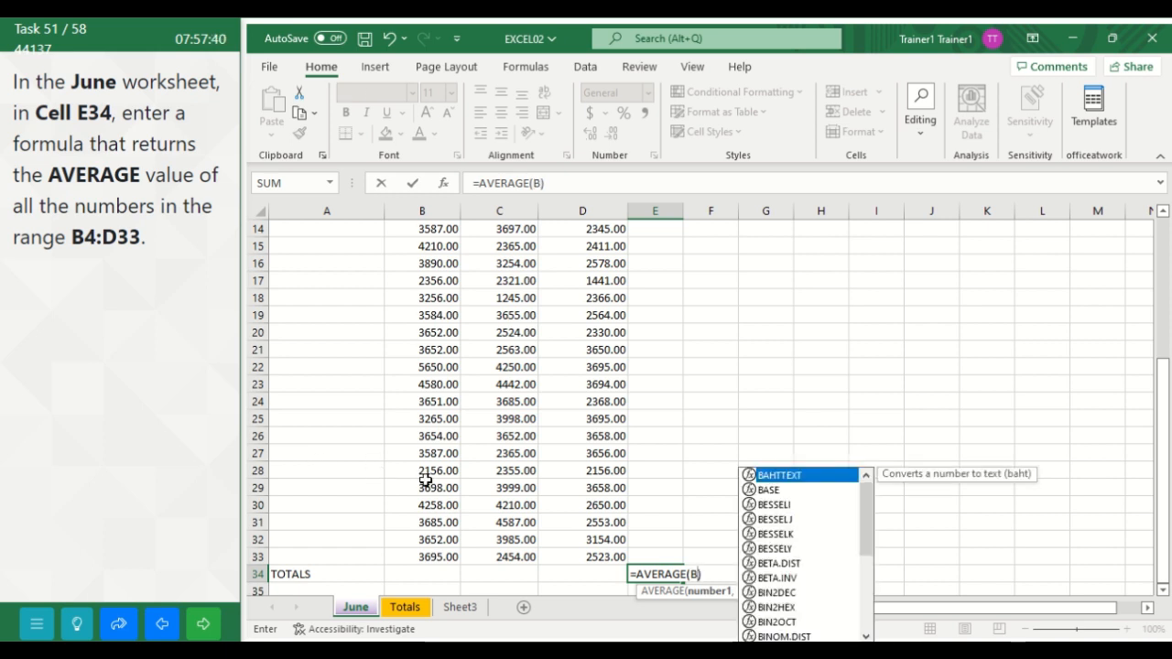
pyautogui.write('4')
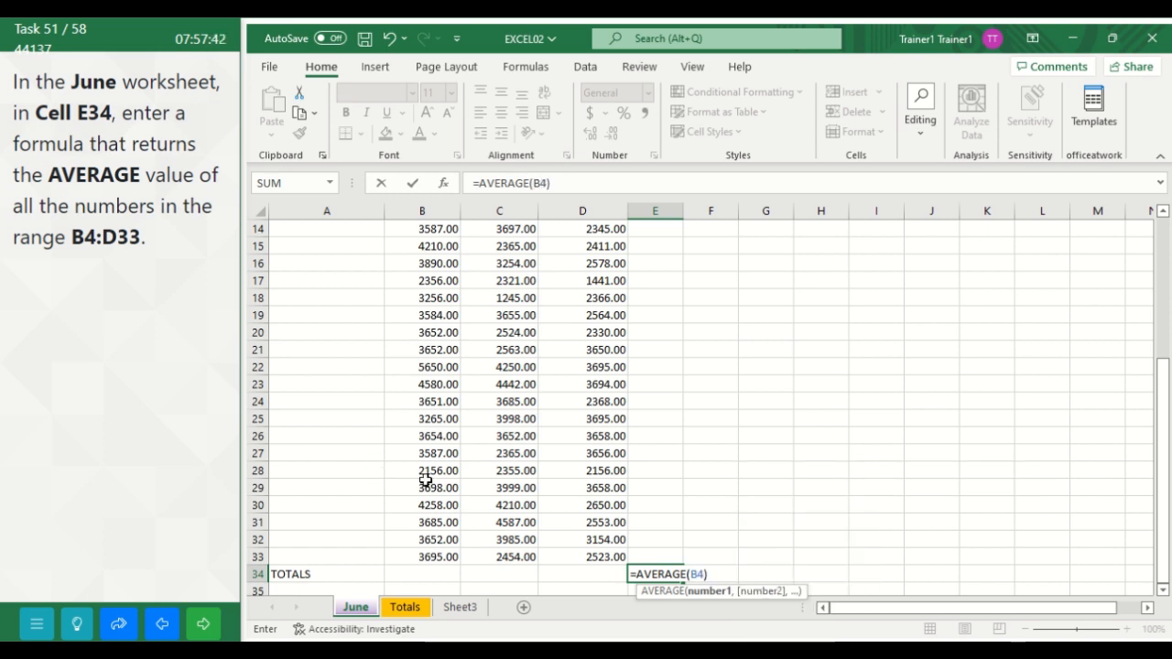
pyautogui.write(':D33')
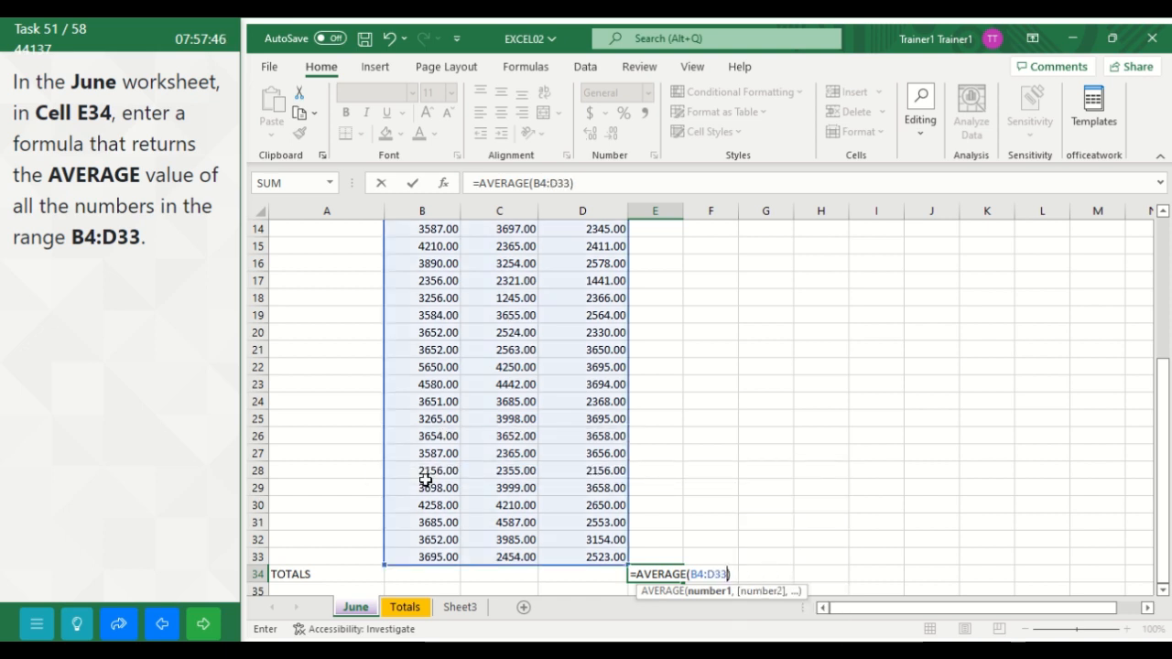
pyautogui.press('Return')
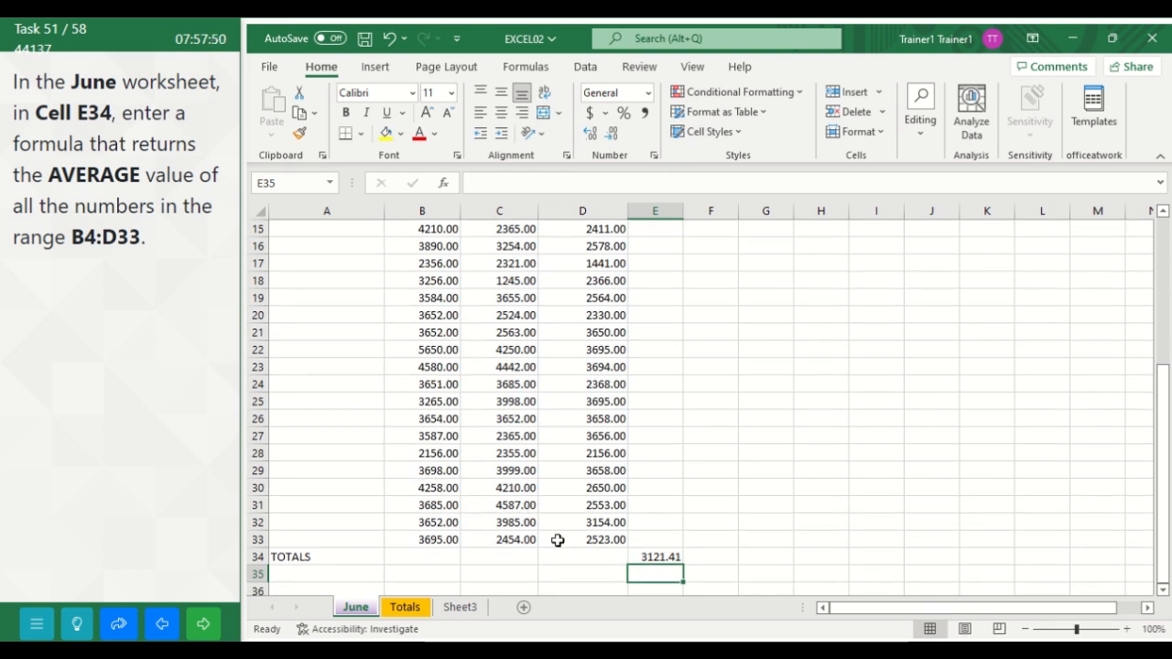
pyautogui.click(205, 624)
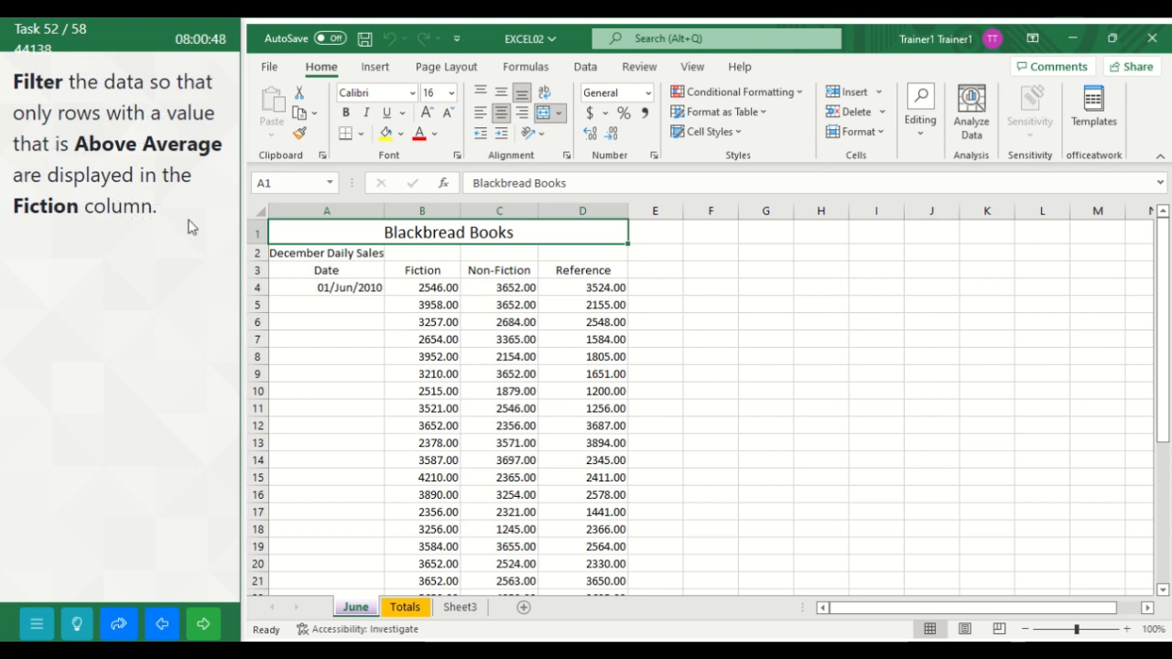
# Step: Turn on filtering for the header row A3:D3 in the June worksheet
pyautogui.click(297, 272)
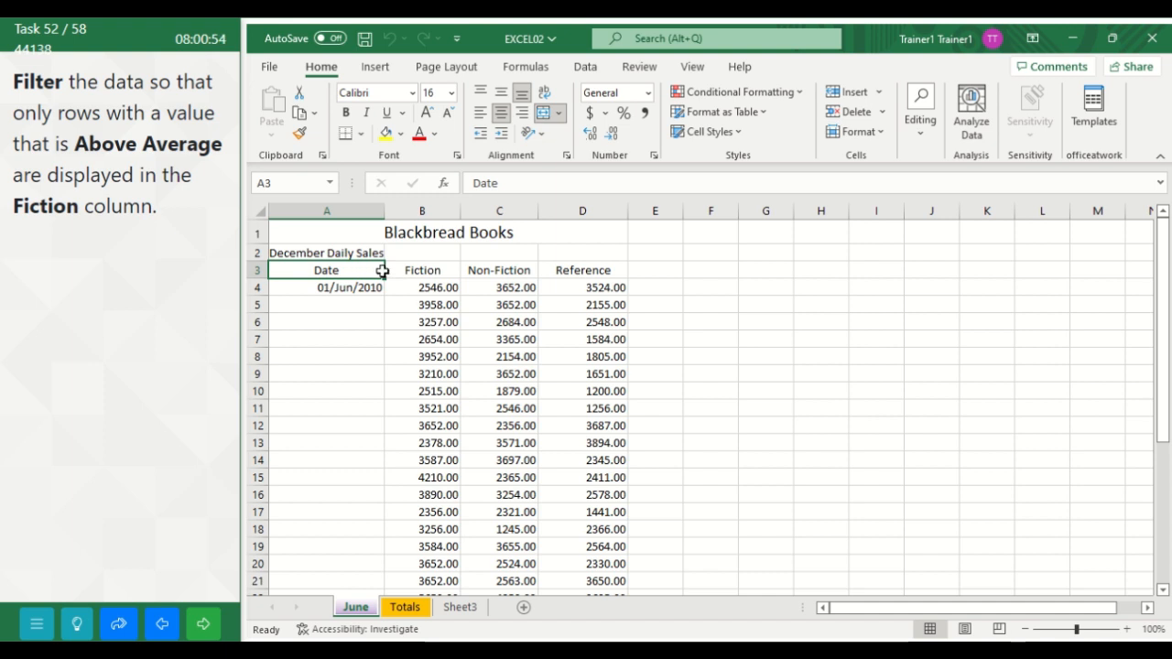
pyautogui.moveTo(382, 271); pyautogui.dragTo(555, 281)
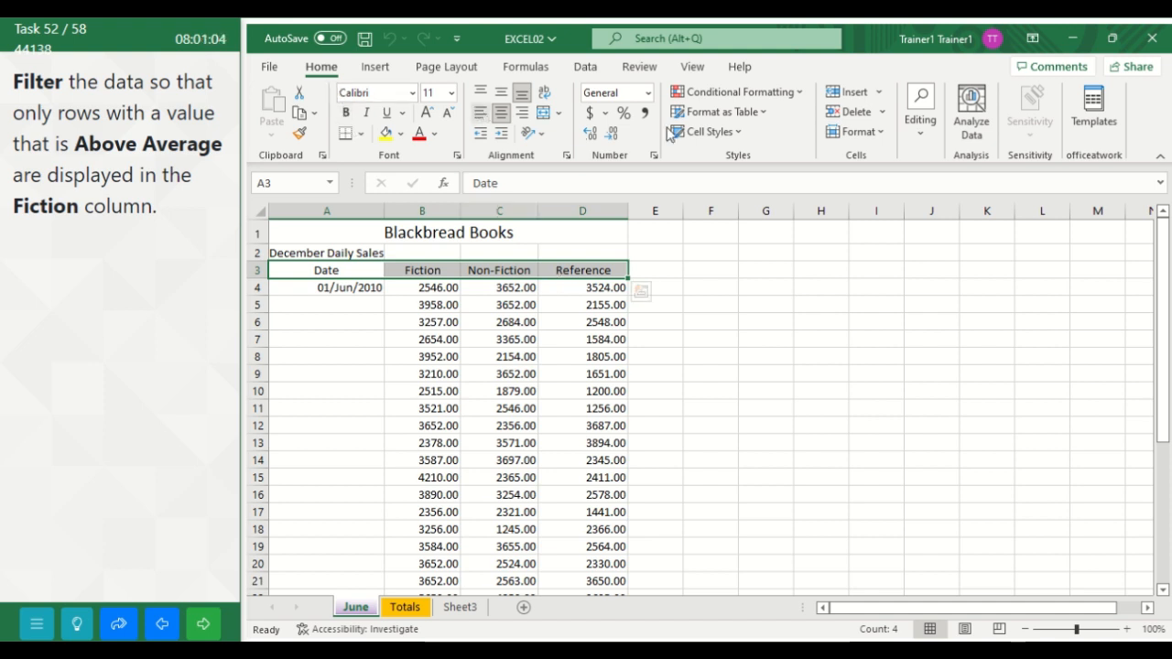
pyautogui.click(931, 137)
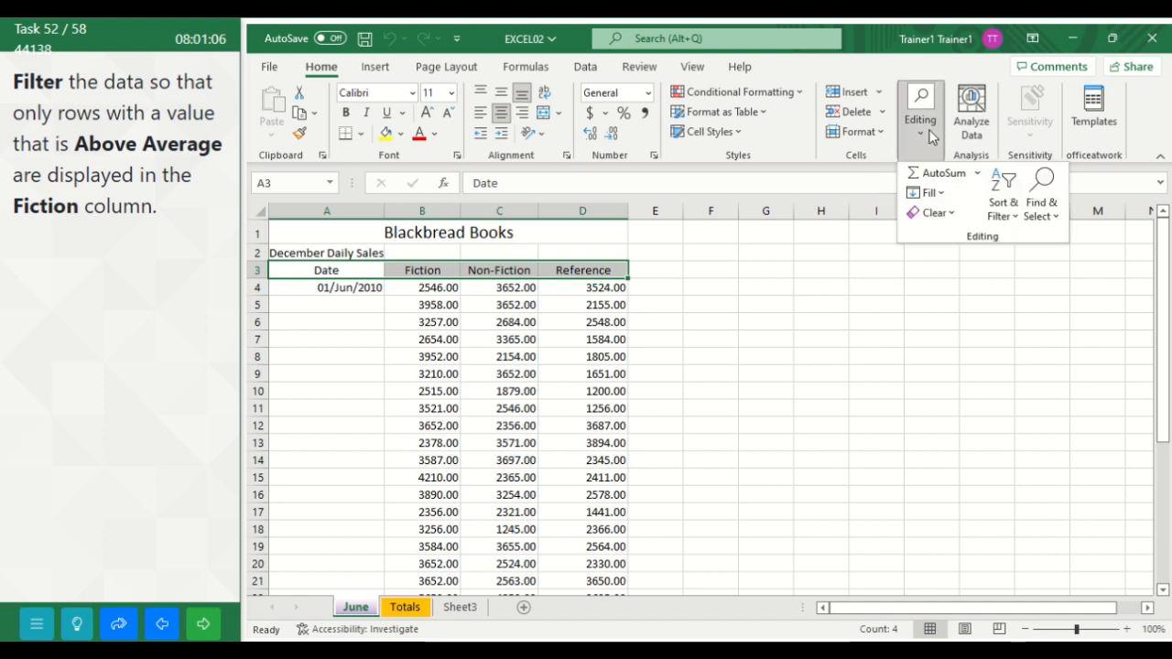
pyautogui.click(1012, 217)
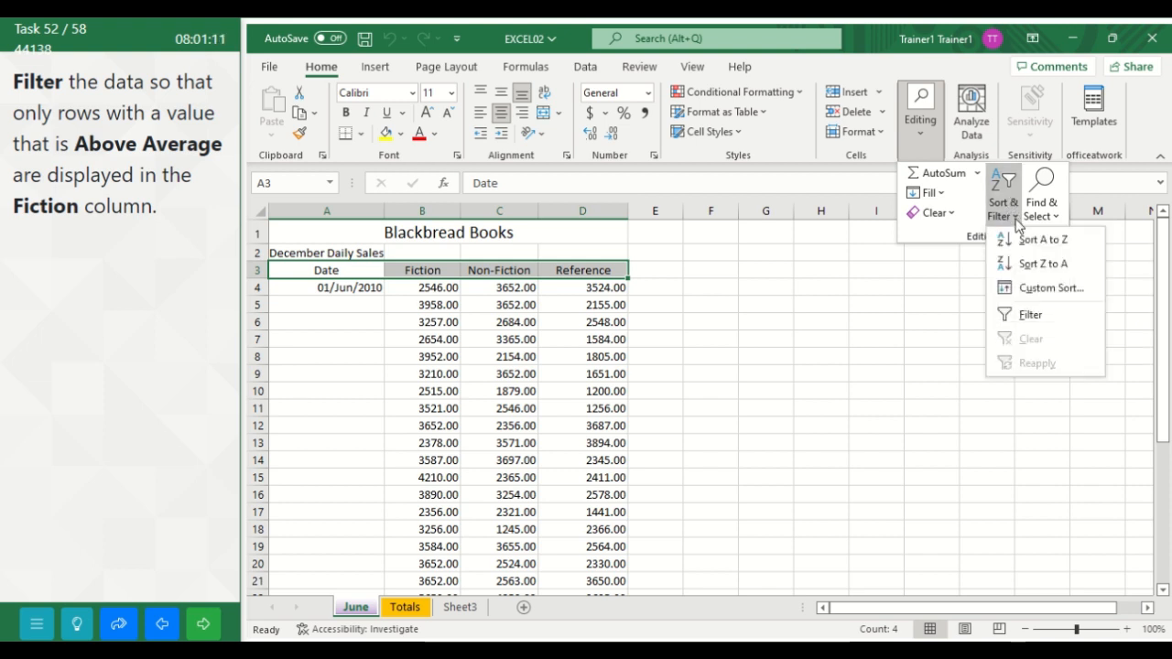
pyautogui.click(1025, 317)
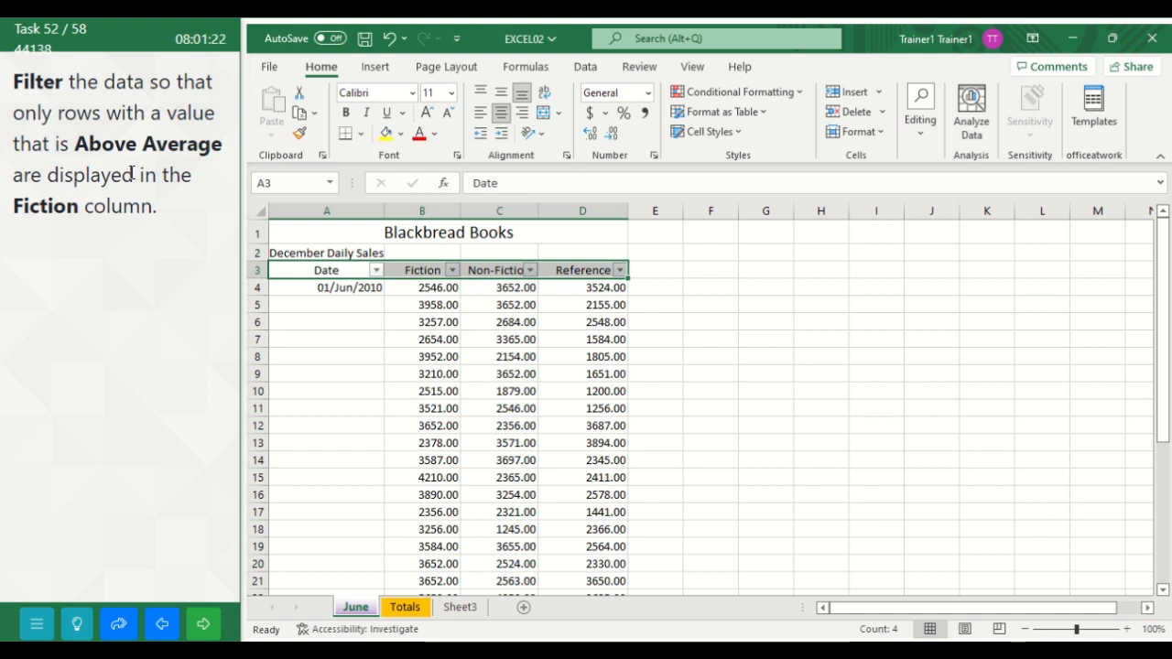
# Step: Filter the Fiction column to show only Above Average values, submit the task and continue to the following one
pyautogui.click(451, 270)
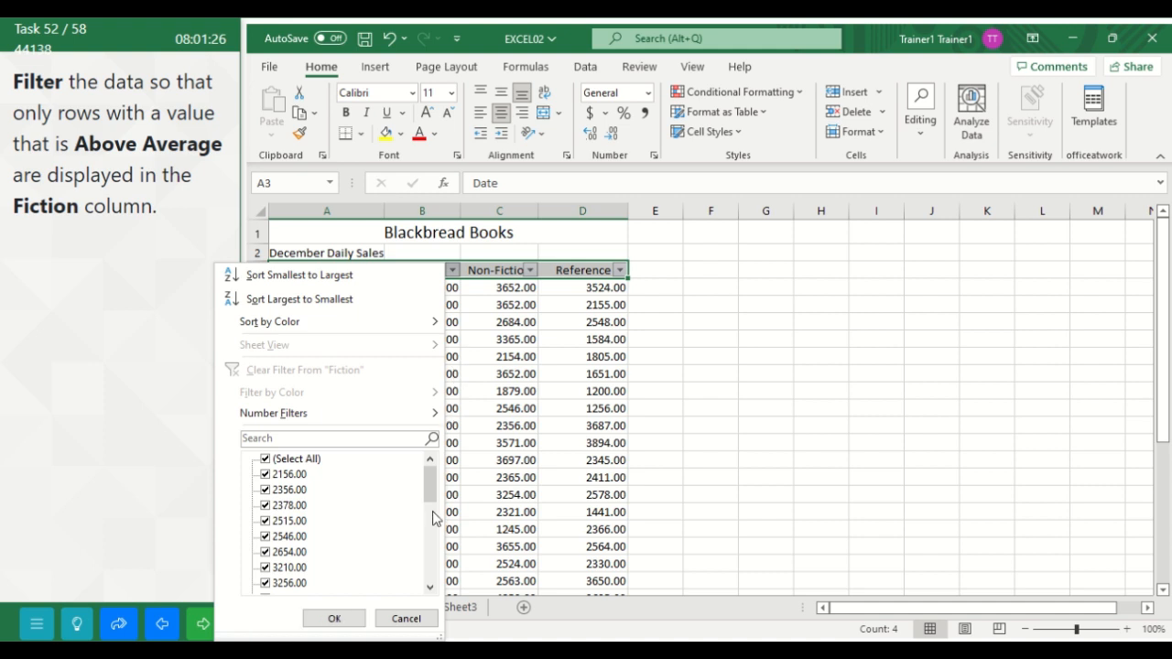
pyautogui.moveTo(431, 494)
pyautogui.mouseDown()
pyautogui.moveTo(434, 543)
pyautogui.moveTo(431, 491)
pyautogui.mouseUp()
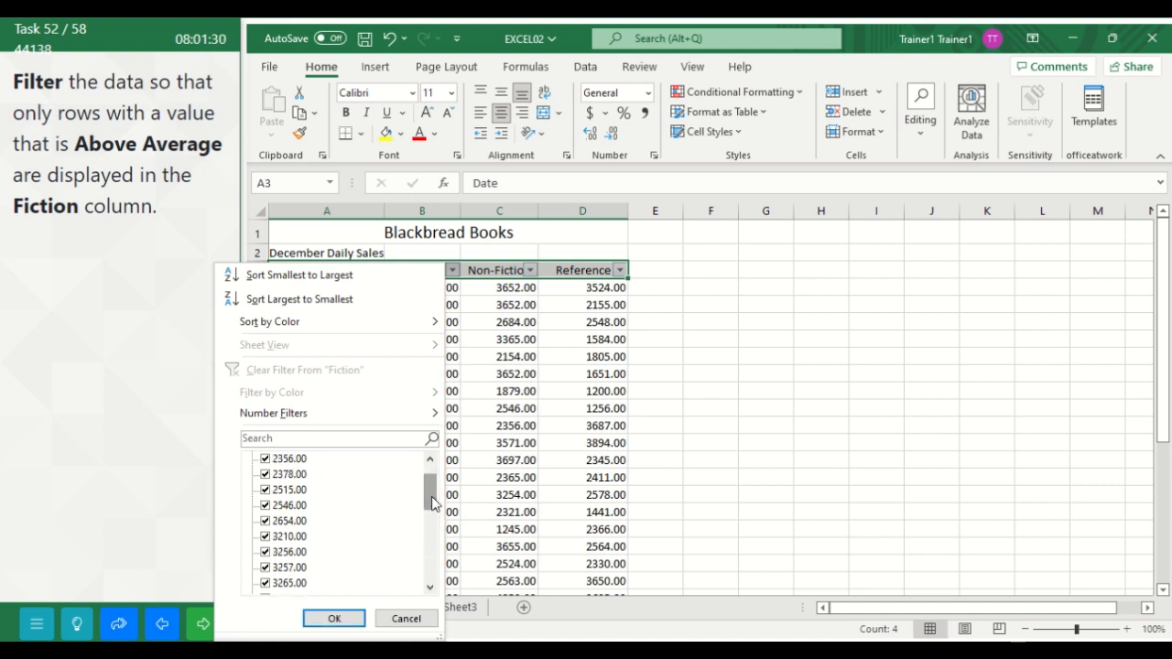
pyautogui.moveTo(434, 417)
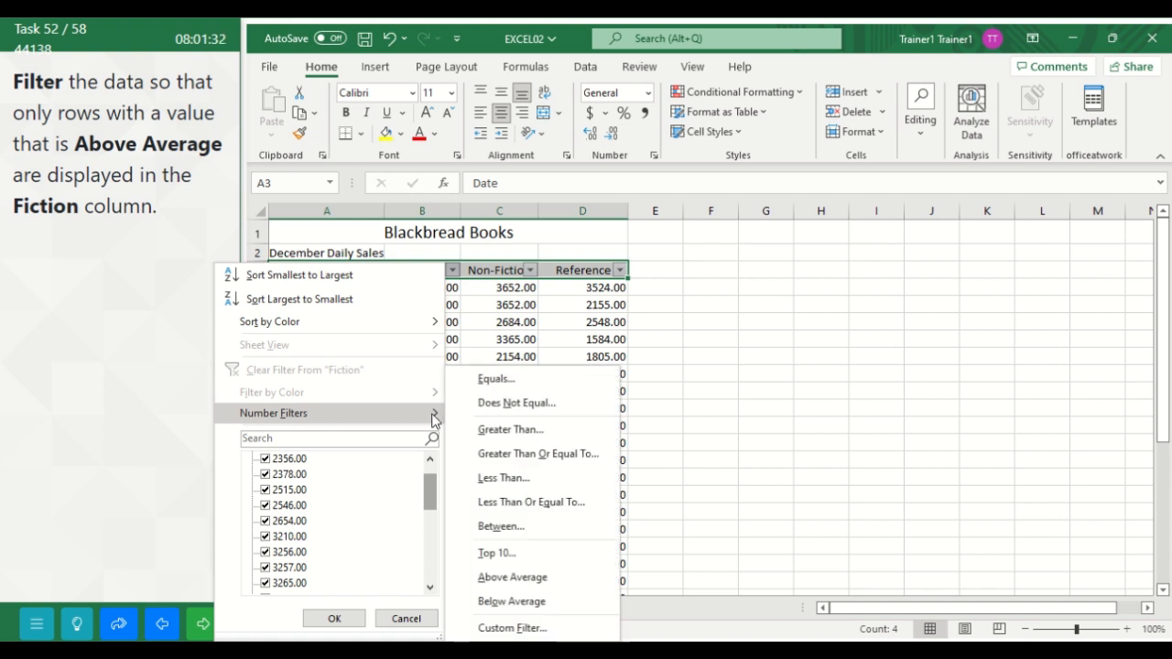
pyautogui.click(512, 578)
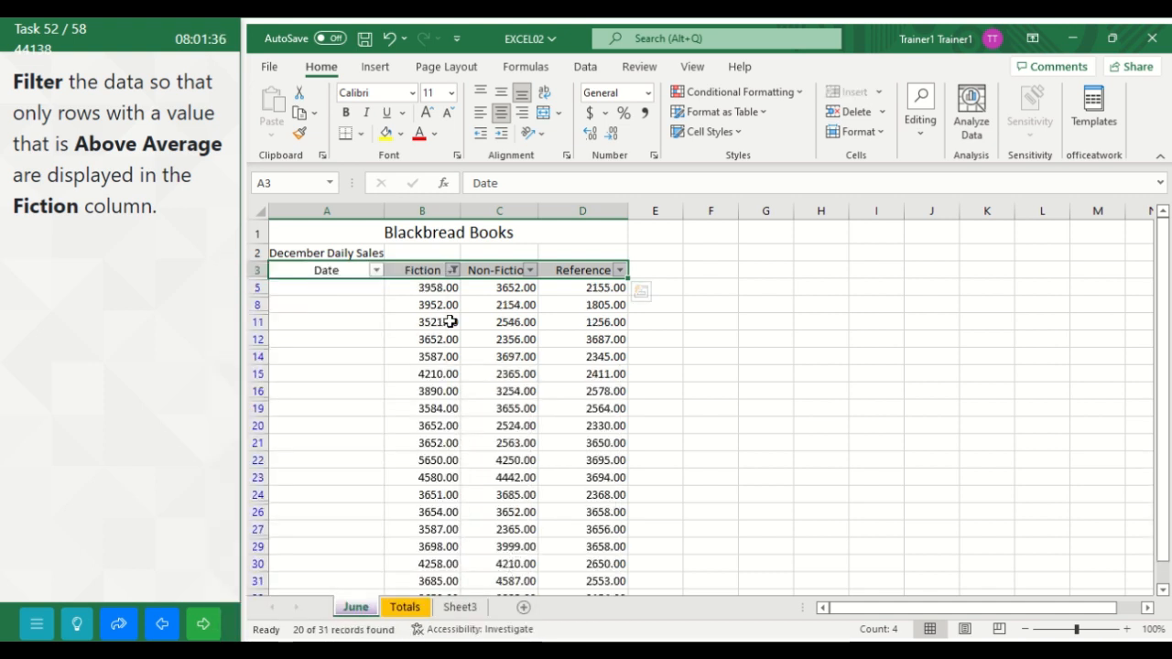
pyautogui.click(207, 625)
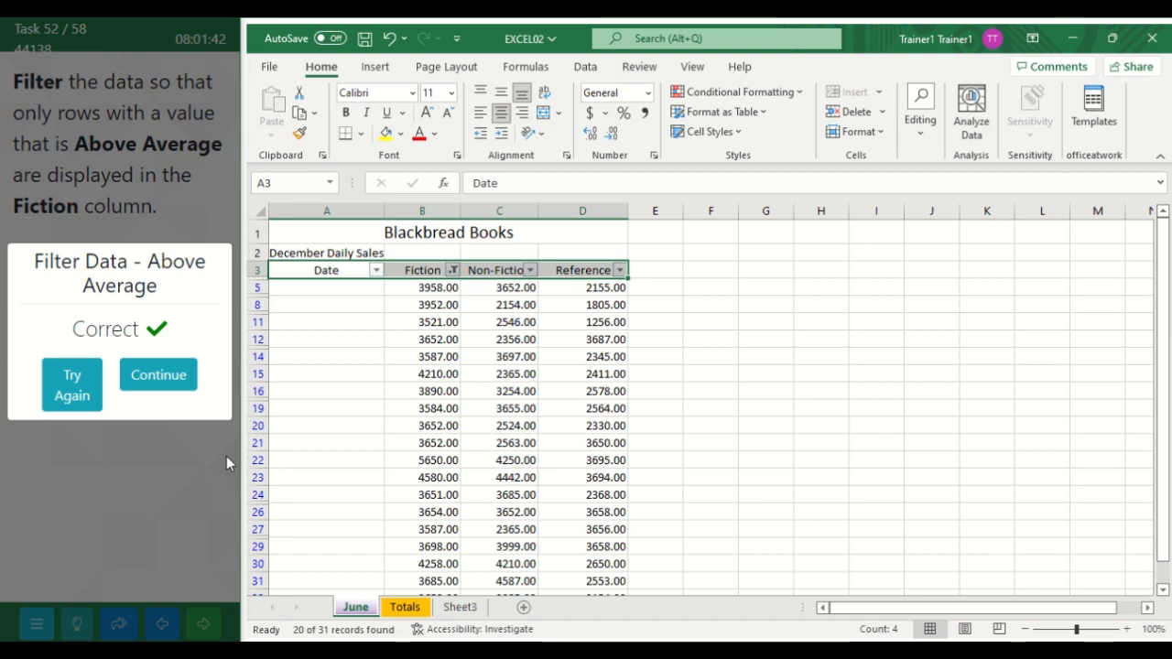
pyautogui.click(188, 386)
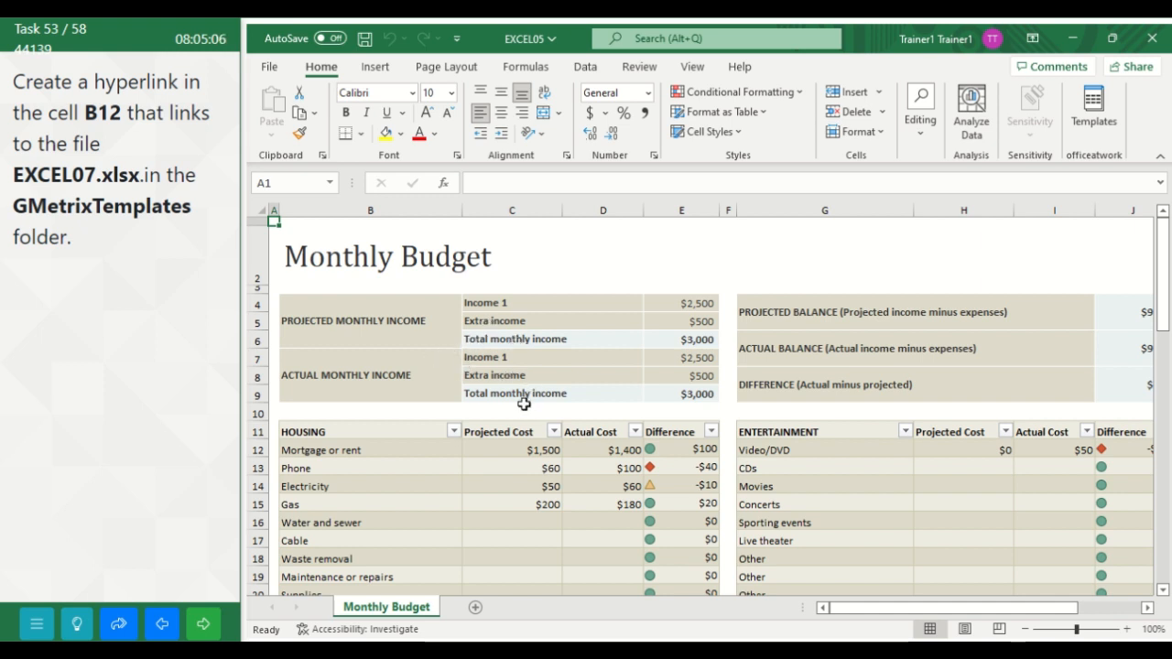
# Step: Insert a hyperlink in cell B12 of the Monthly Budget worksheet to EXCEL07.xlsx in the GMetrixTemplates folder and submit the task
pyautogui.click(516, 450)
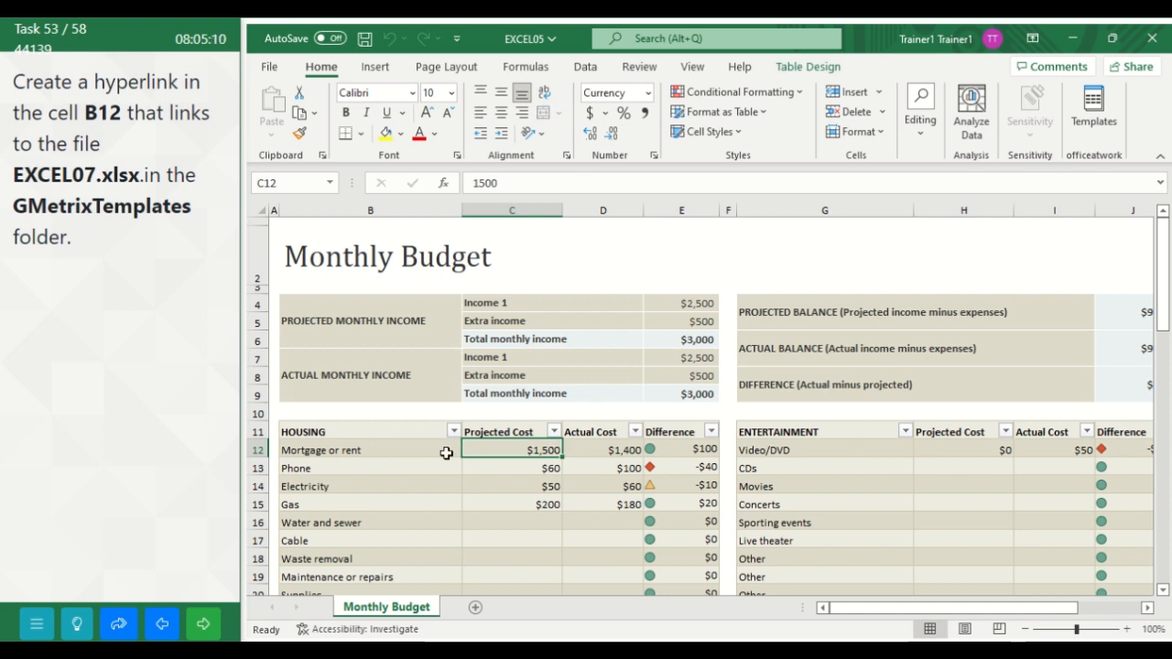
pyautogui.click(443, 452)
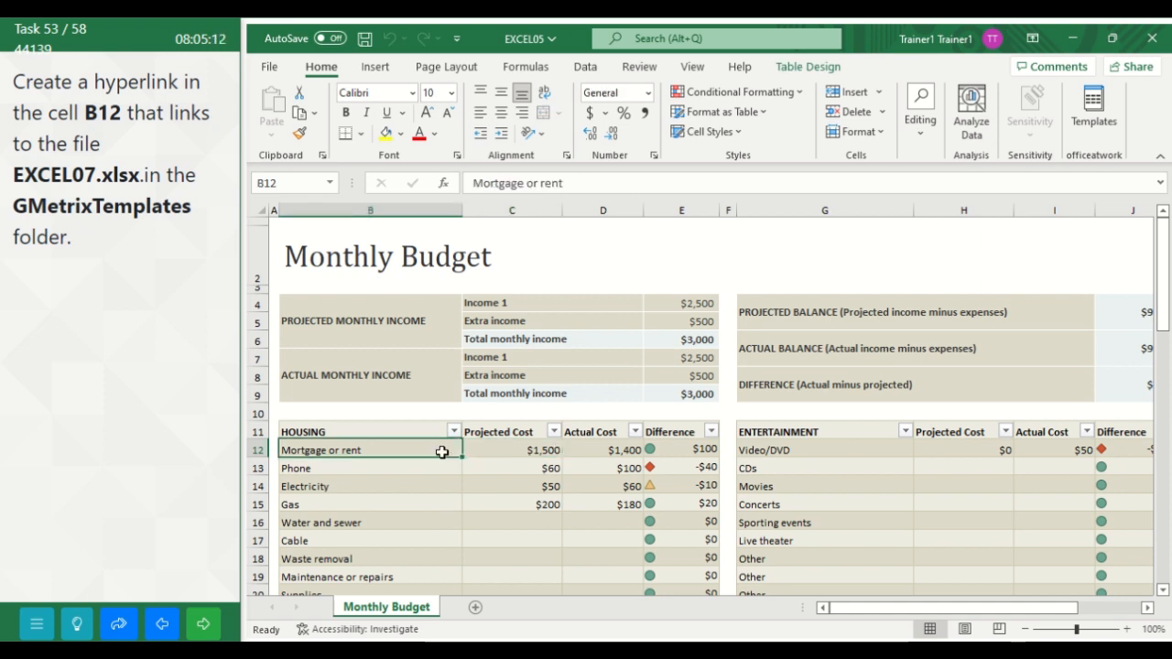
pyautogui.click(375, 67)
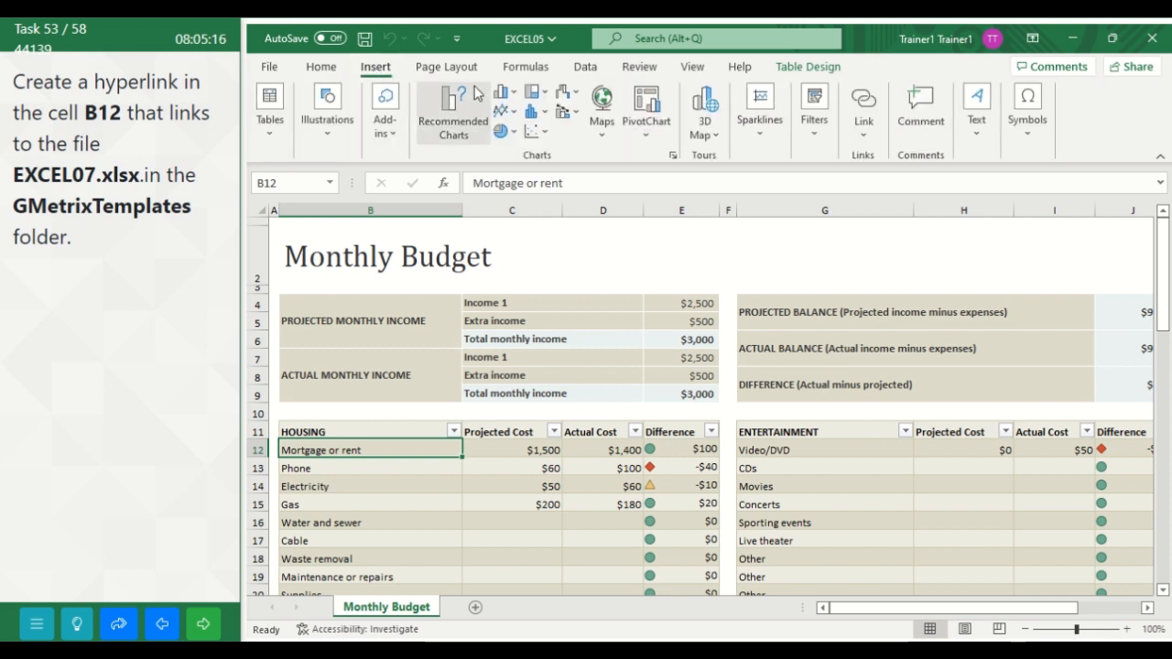
pyautogui.click(862, 128)
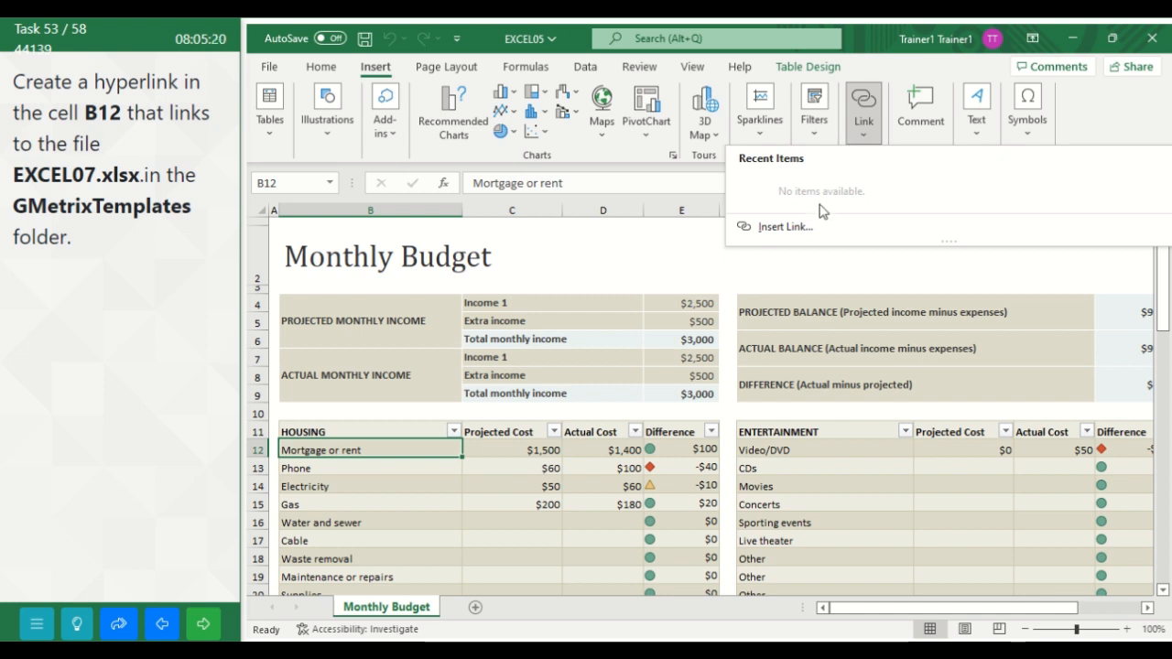
pyautogui.click(785, 227)
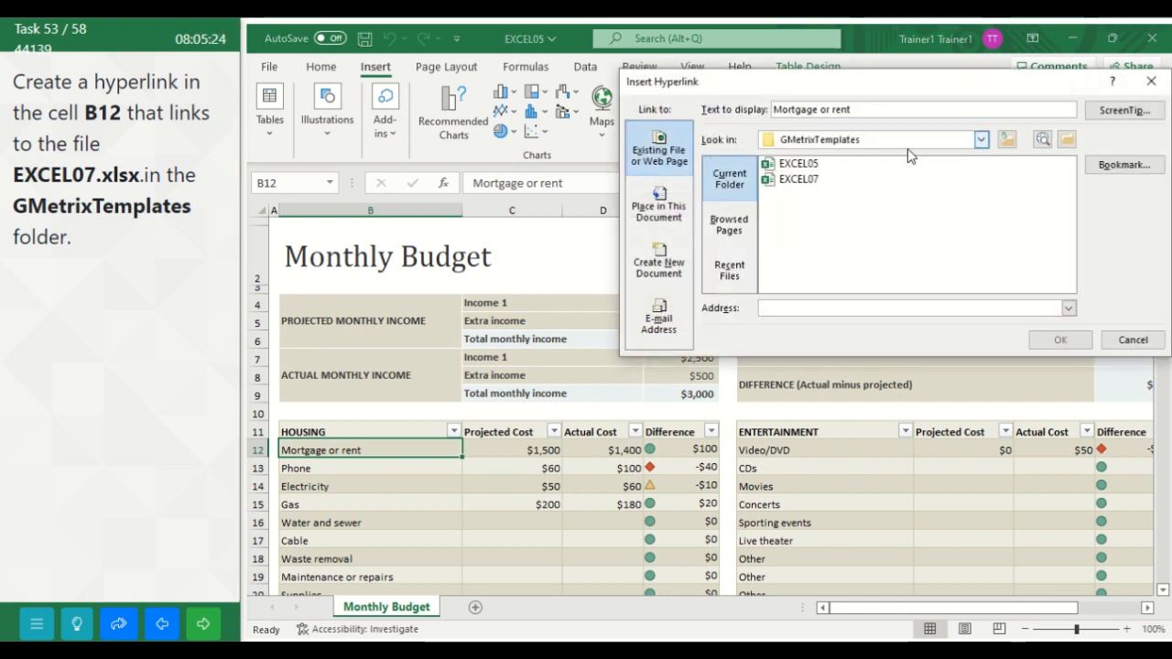
pyautogui.click(798, 180)
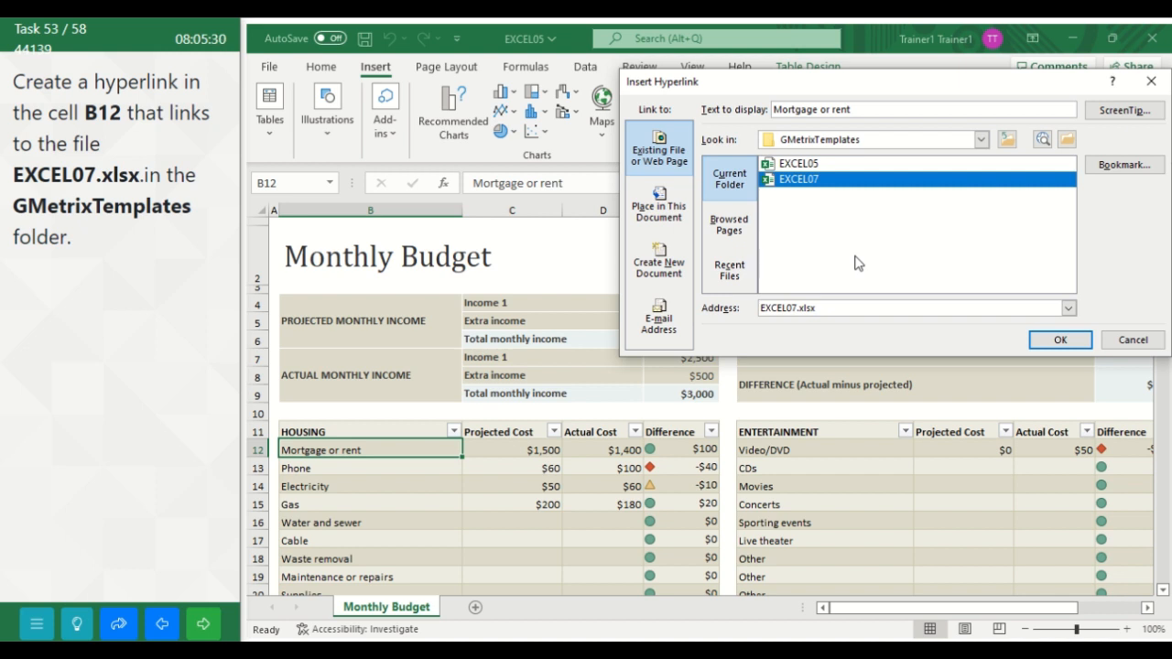
pyautogui.click(1049, 348)
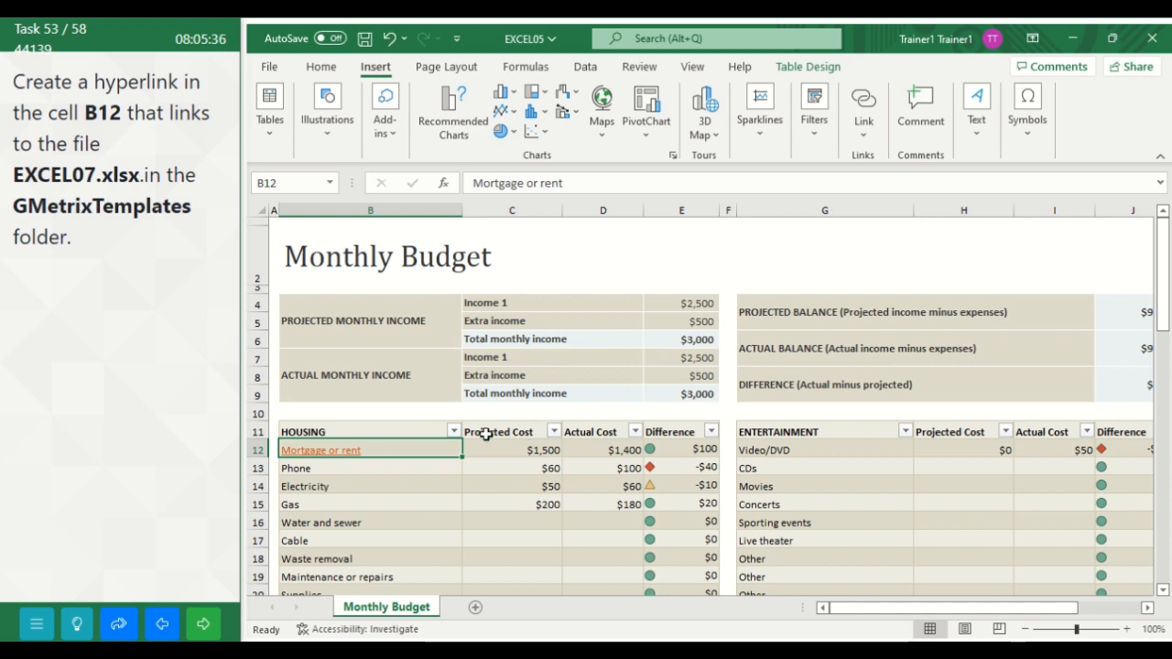
pyautogui.click(203, 626)
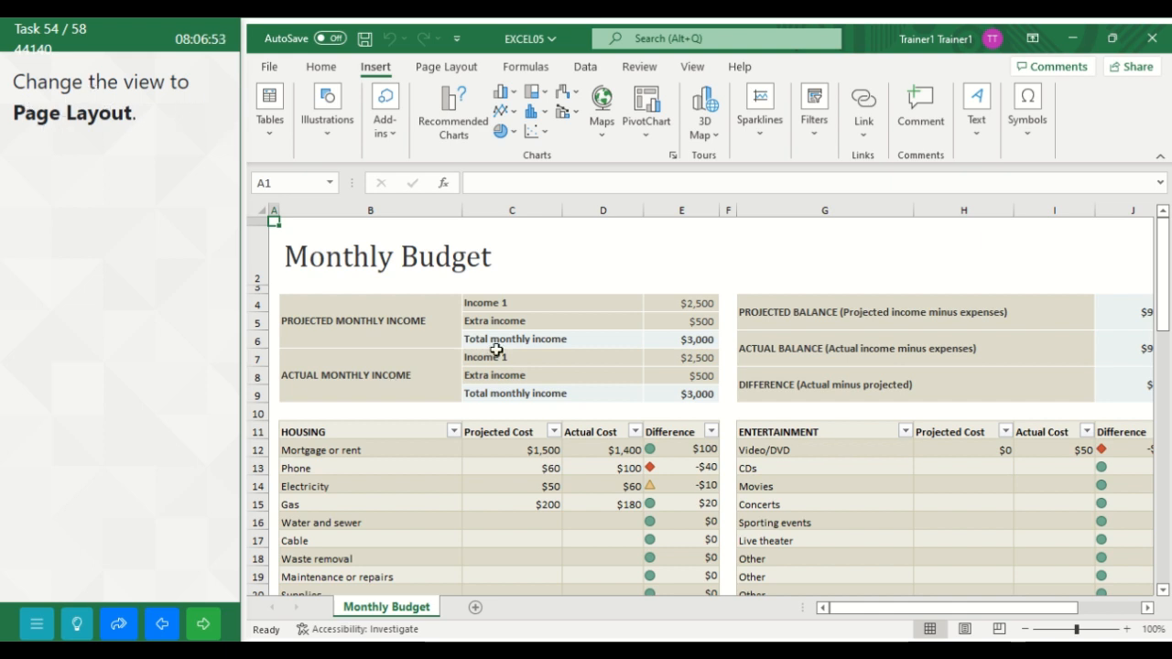
# Step: Switch the Monthly Budget worksheet to Page Layout view and submit the task
pyautogui.click(692, 70)
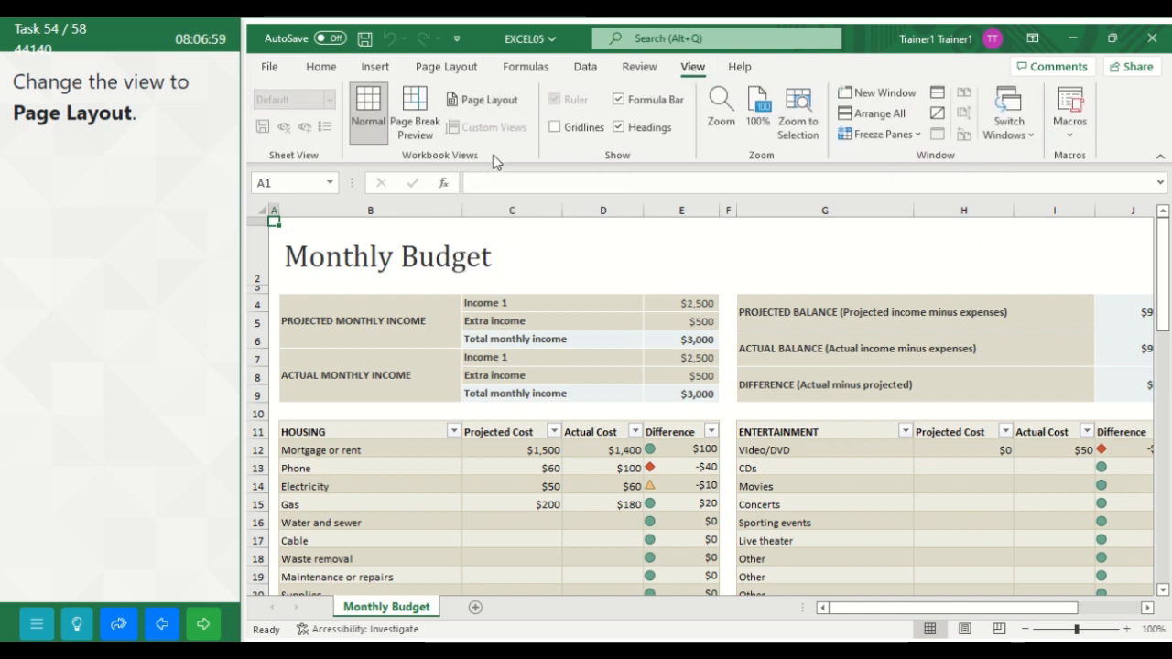
pyautogui.click(490, 102)
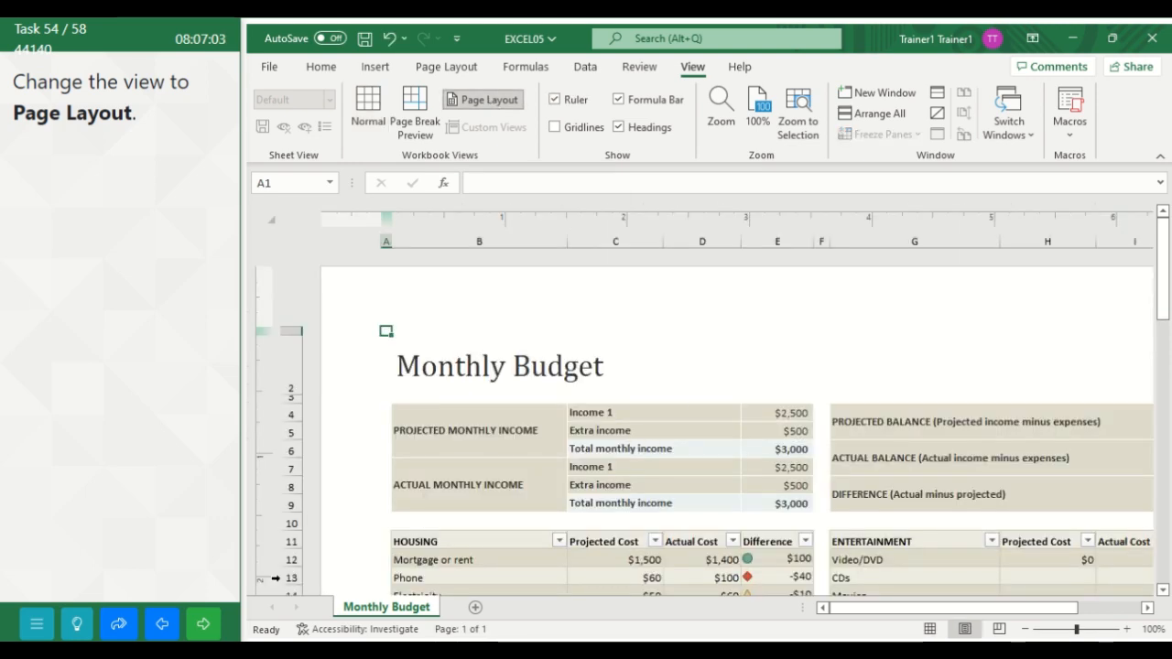
pyautogui.click(211, 623)
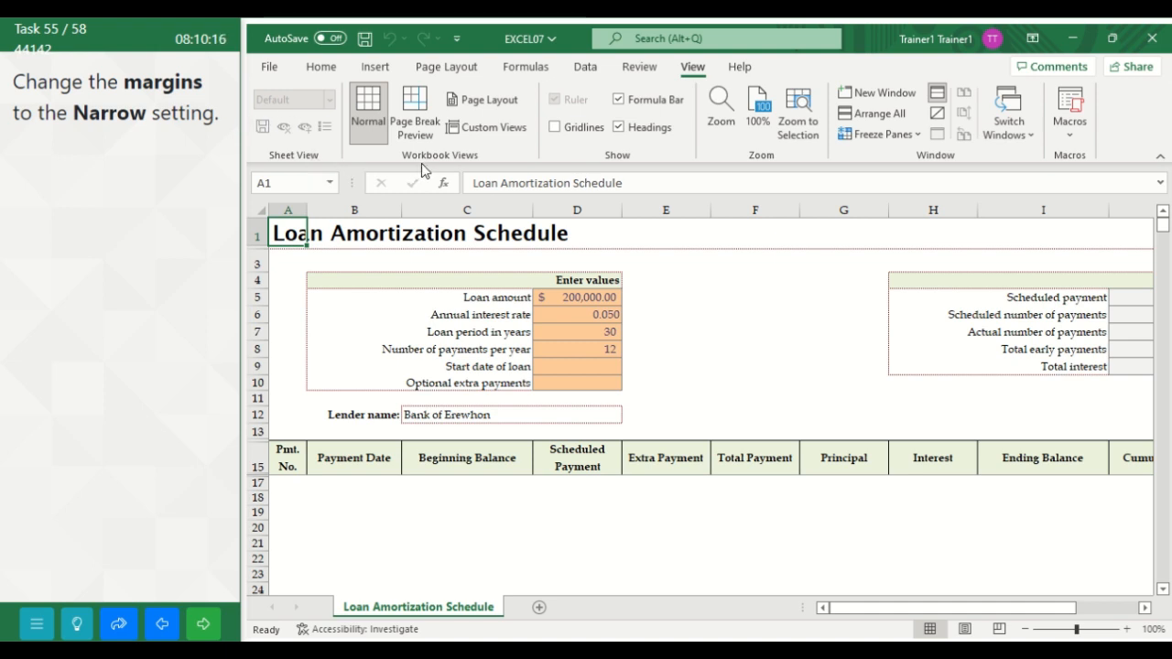
# Step: Set the page margins of the Loan Amortization Schedule worksheet to Narrow
pyautogui.click(444, 68)
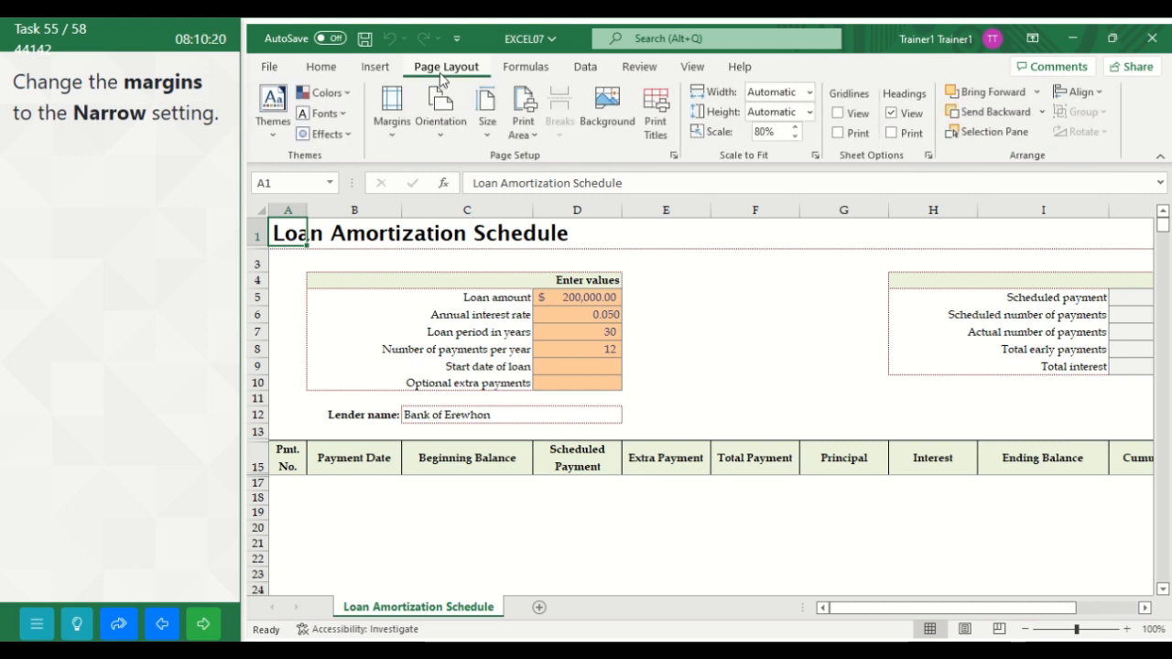
pyautogui.click(396, 130)
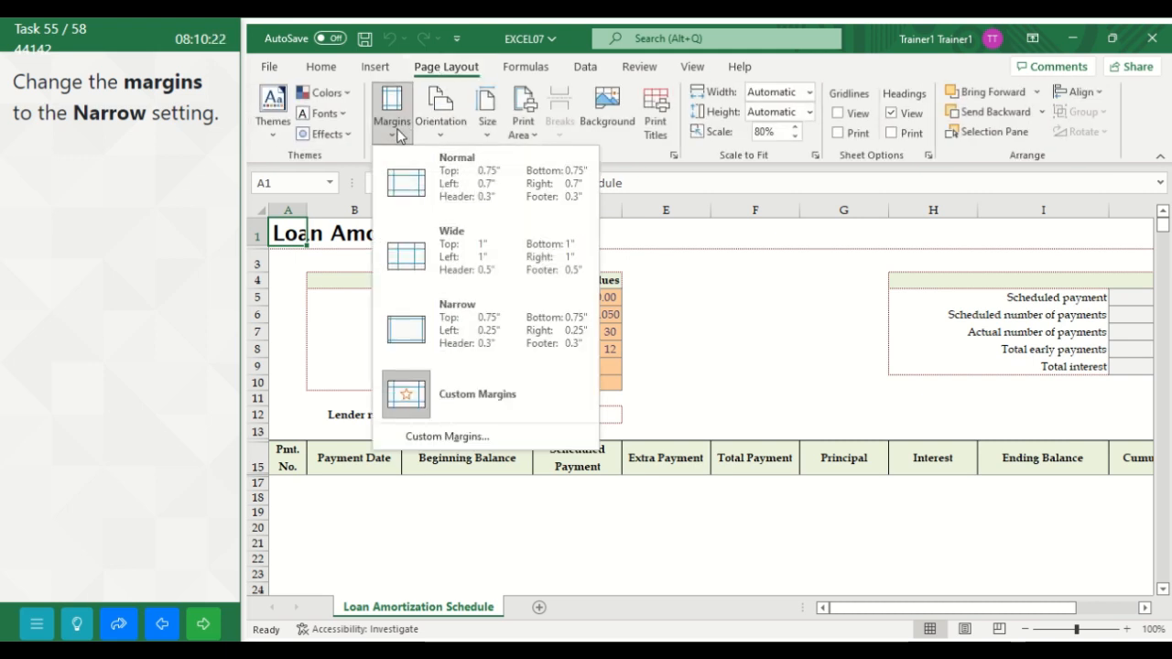
pyautogui.click(440, 338)
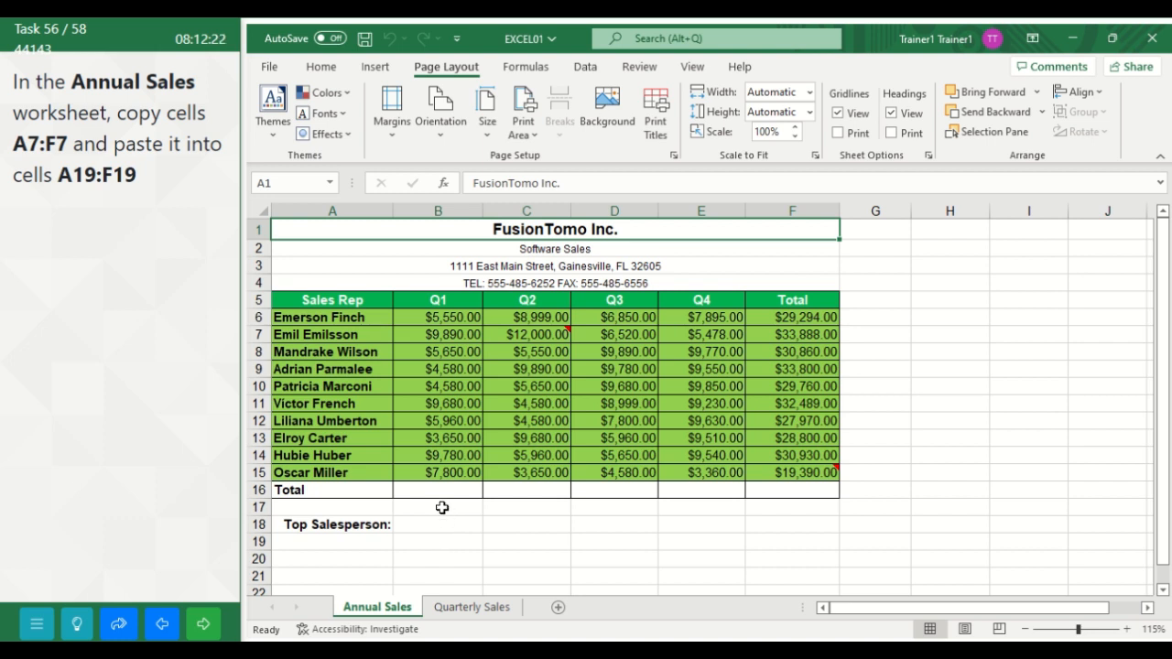
# Step: Copy cells A7:F7 of the Annual Sales worksheet, paste them into A19:F19 and submit the task
pyautogui.click(293, 334)
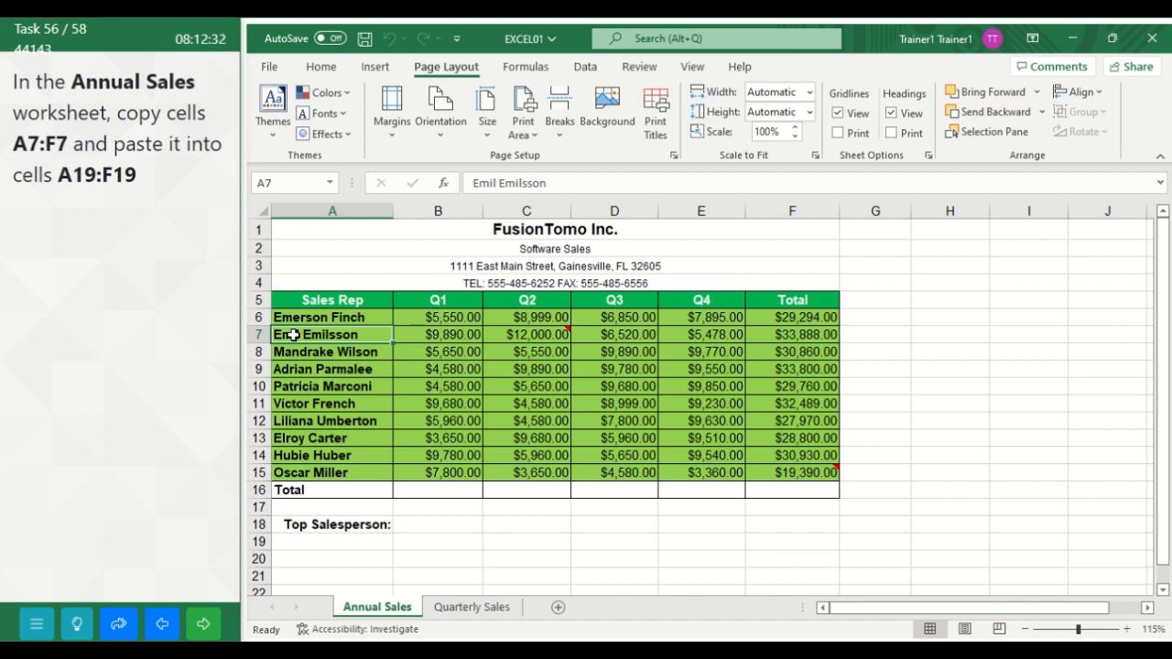
pyautogui.moveTo(293, 334); pyautogui.dragTo(807, 331)
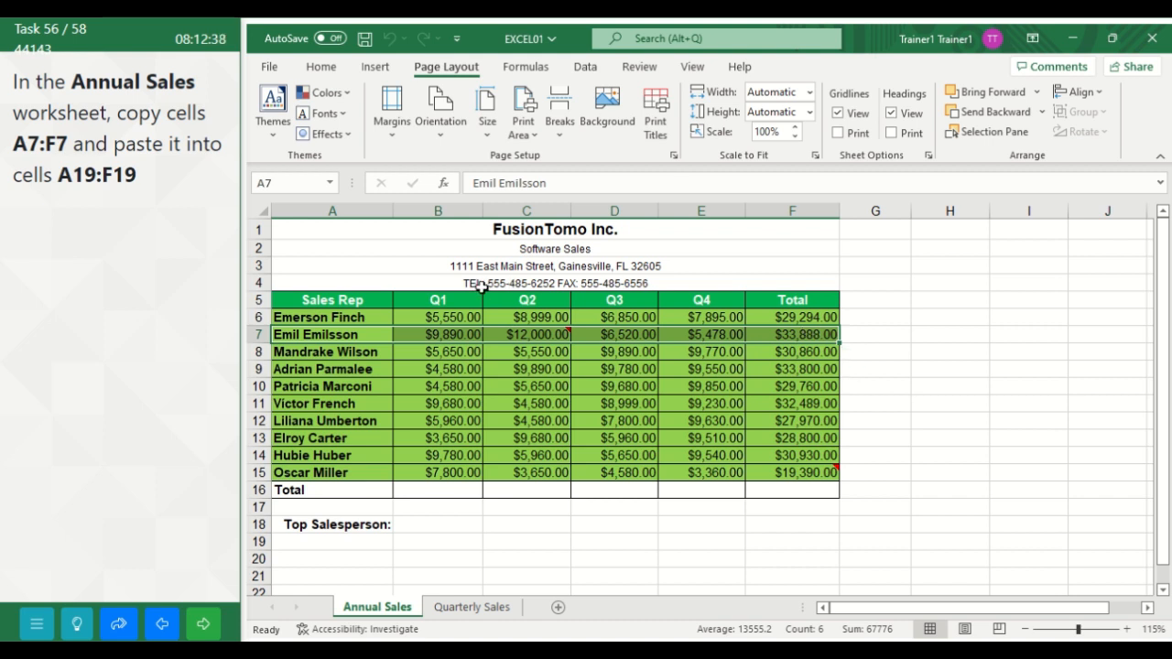
pyautogui.click(325, 70)
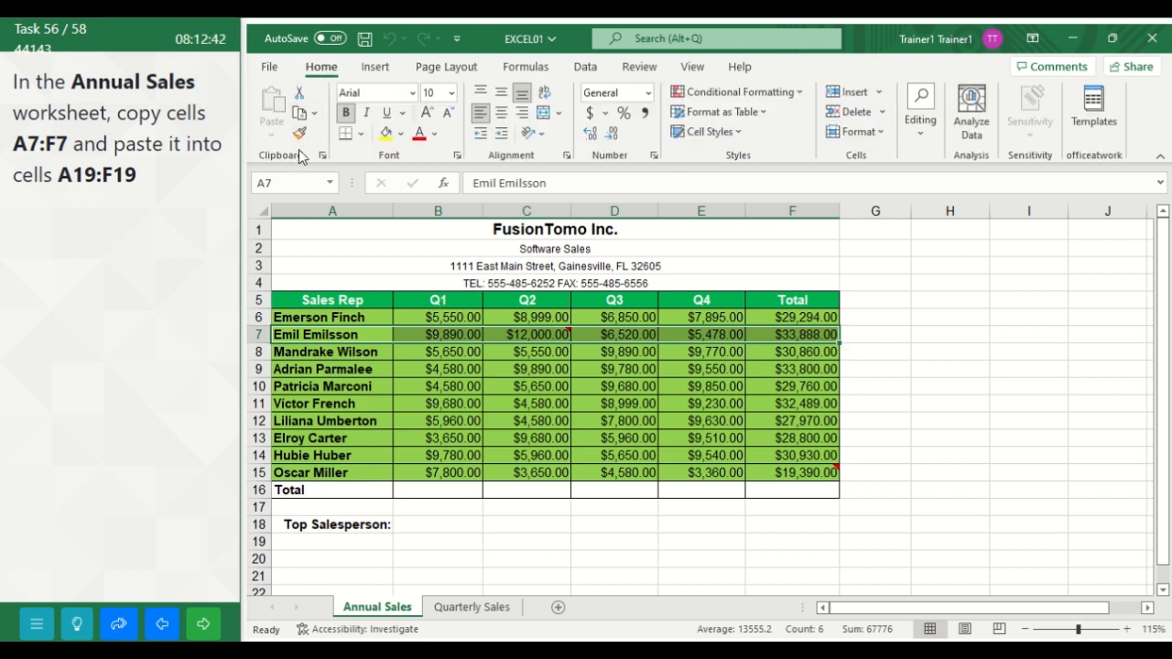
pyautogui.click(303, 116)
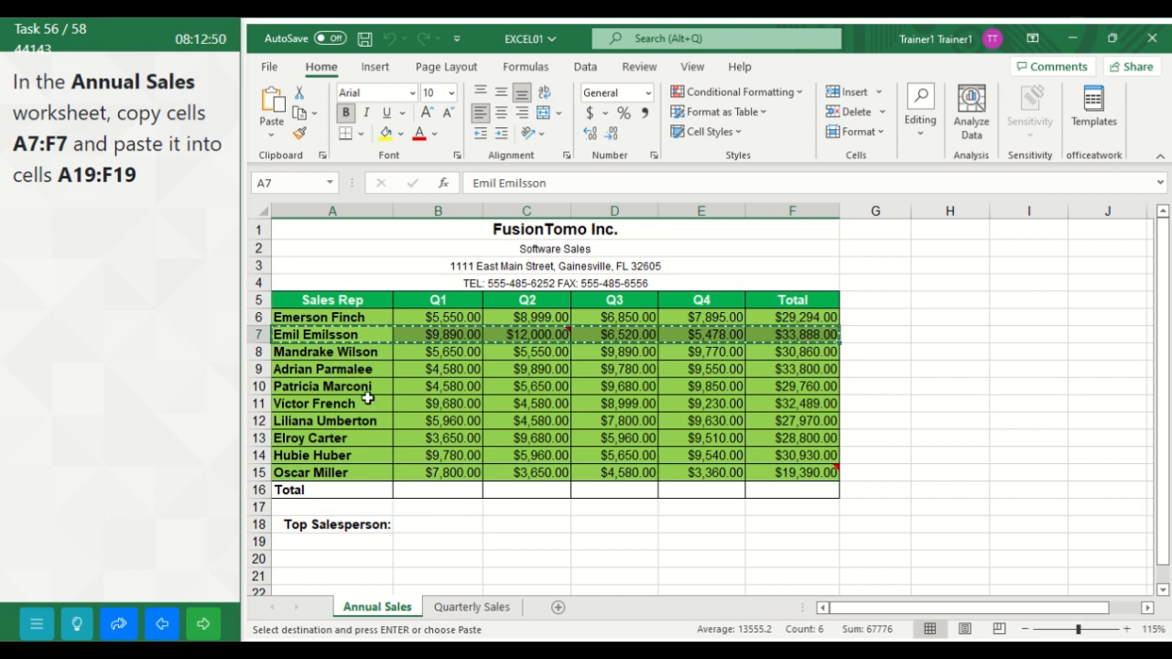
pyautogui.click(286, 542)
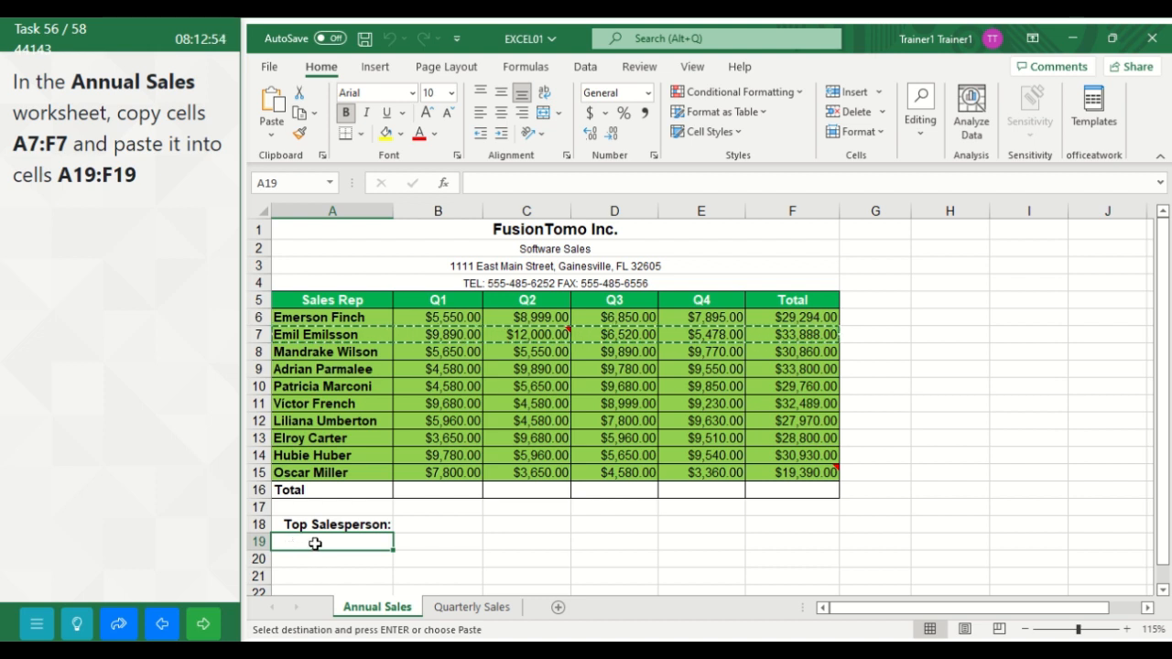
pyautogui.moveTo(314, 541); pyautogui.dragTo(801, 549)
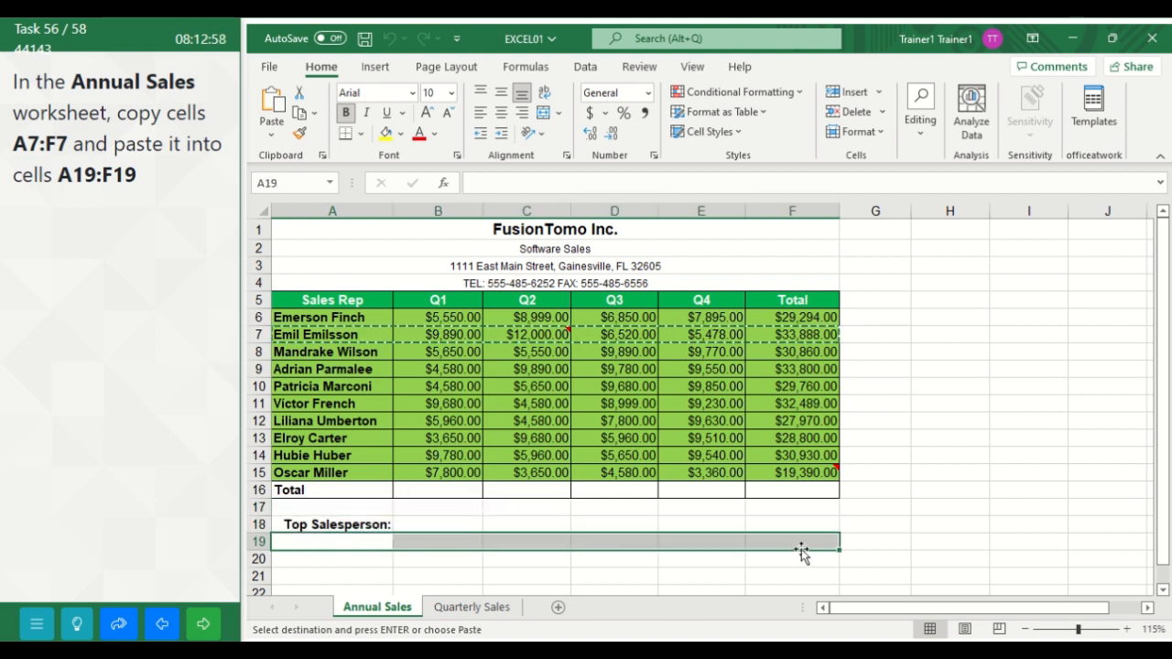
pyautogui.click(273, 103)
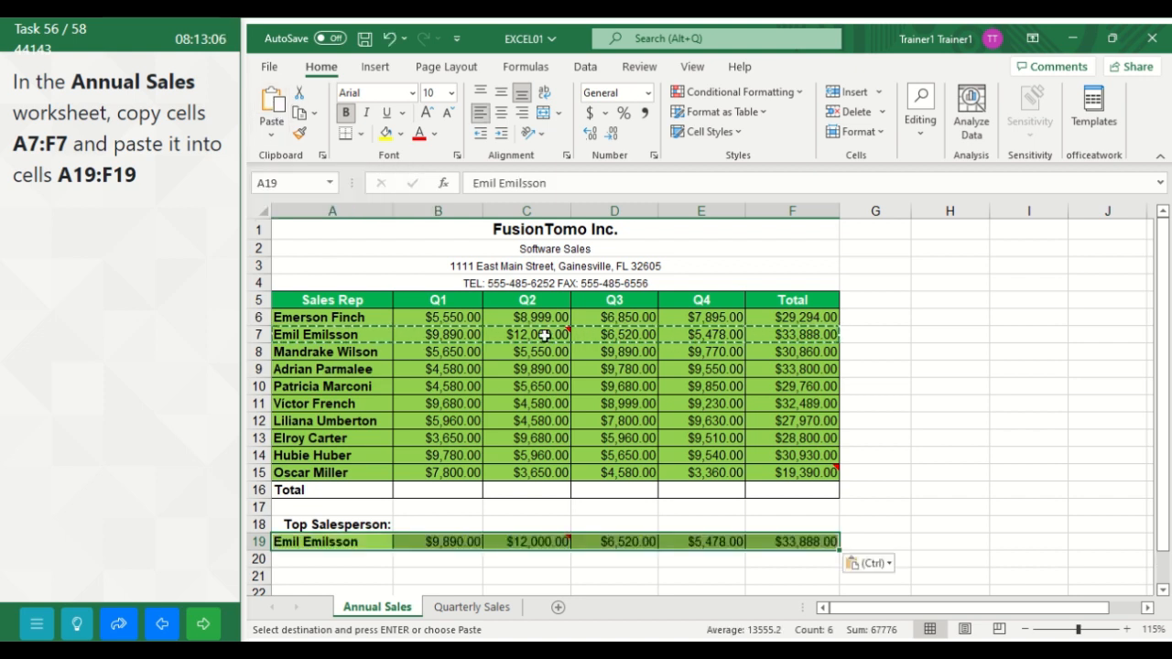
pyautogui.click(205, 626)
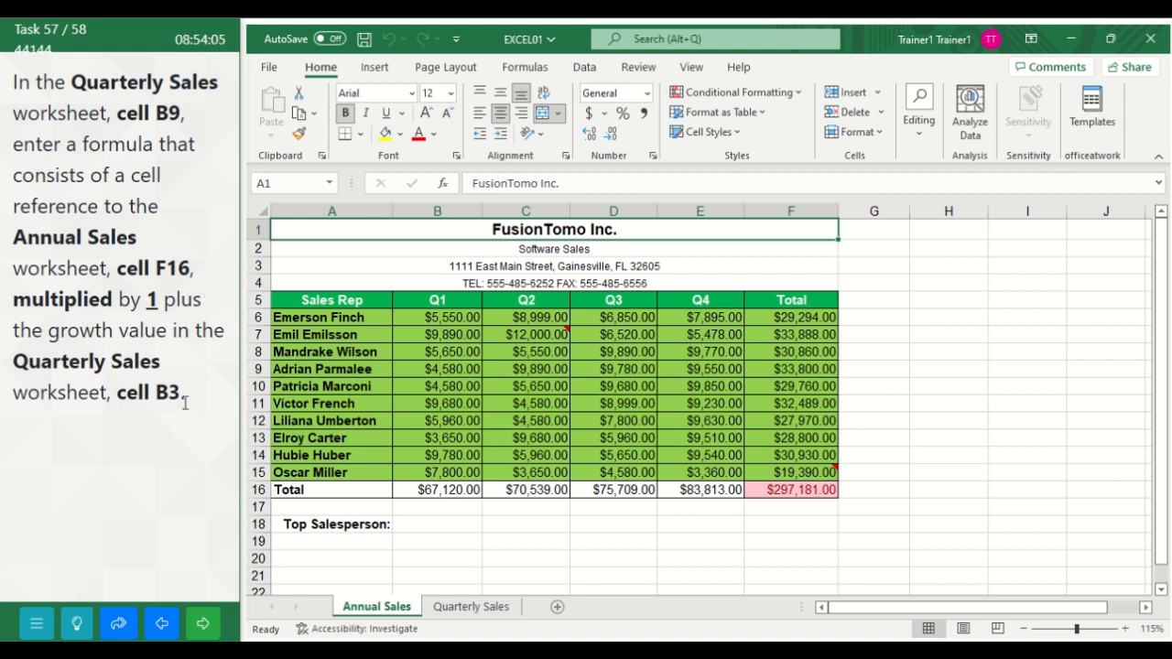
# Step: Enter the formula ='Annual Sales'!F16*(1+'Quarterly Sales'!B3) in cell B9 of the Quarterly Sales worksheet
pyautogui.click(462, 608)
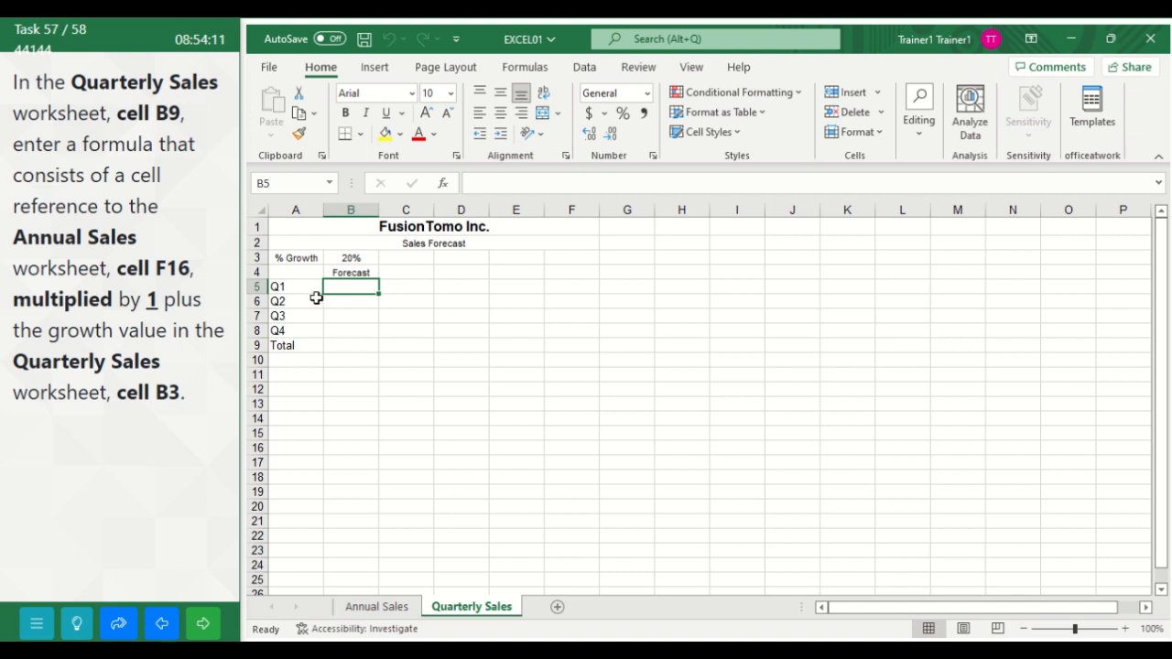
pyautogui.click(343, 345)
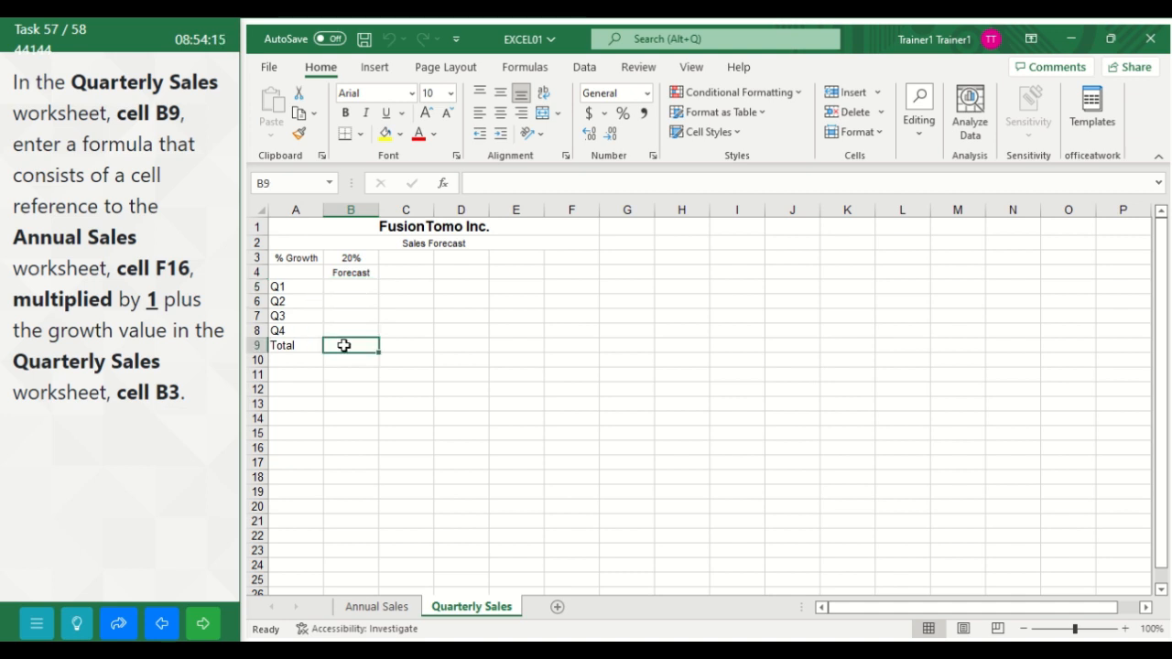
pyautogui.write('=')
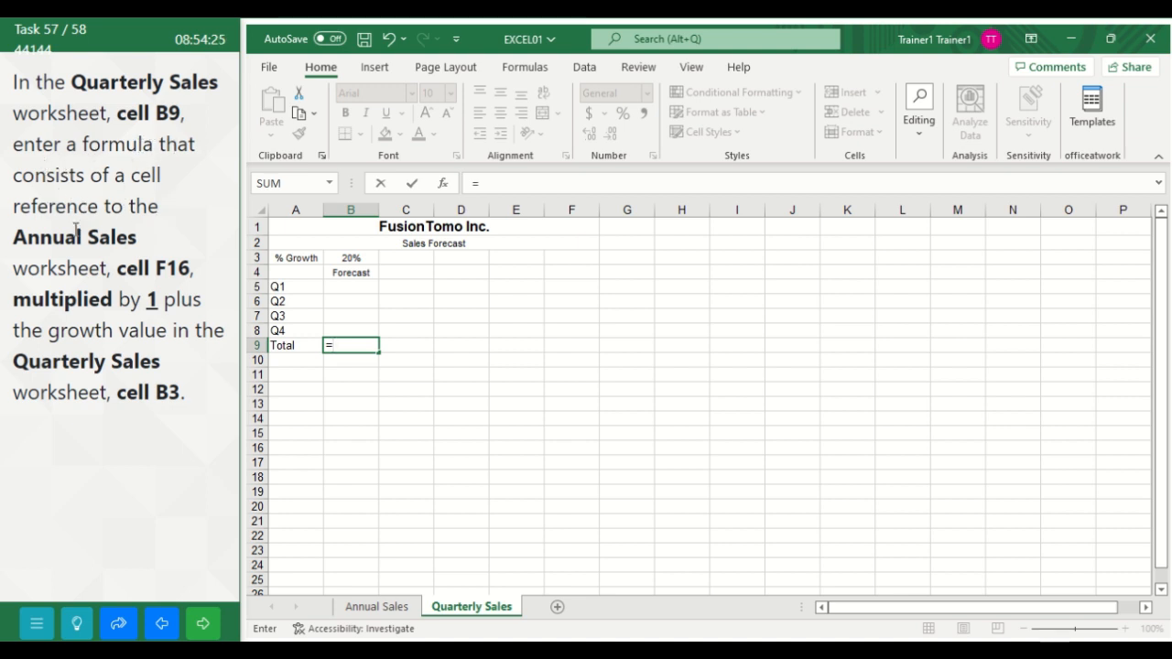
pyautogui.click(359, 611)
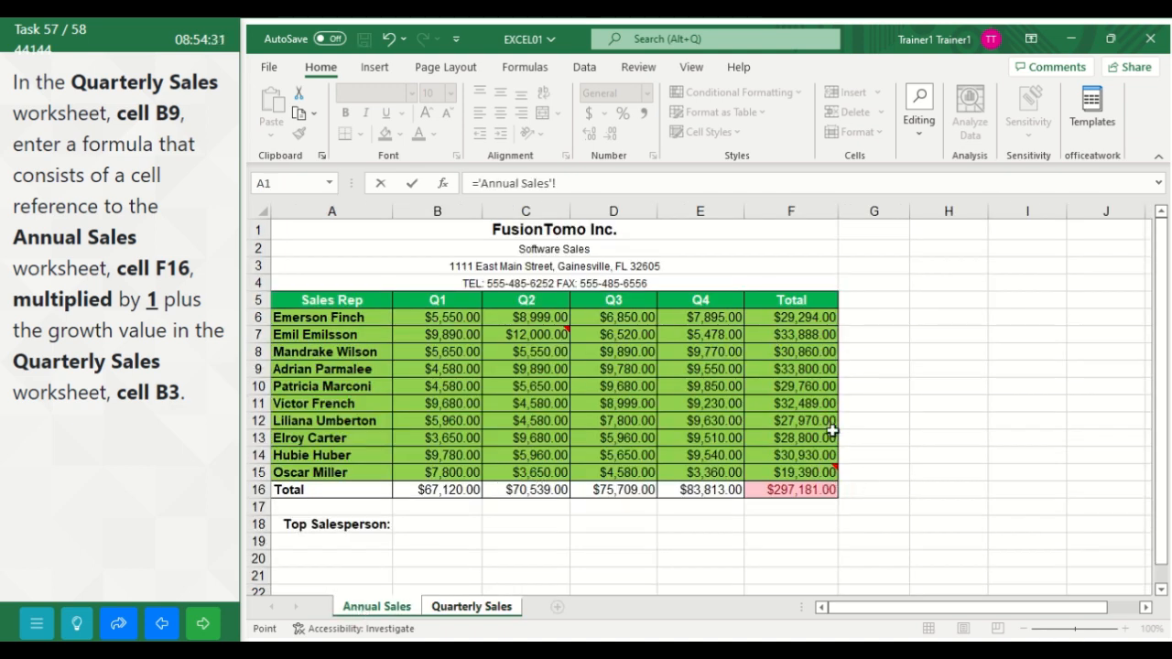
pyautogui.click(785, 490)
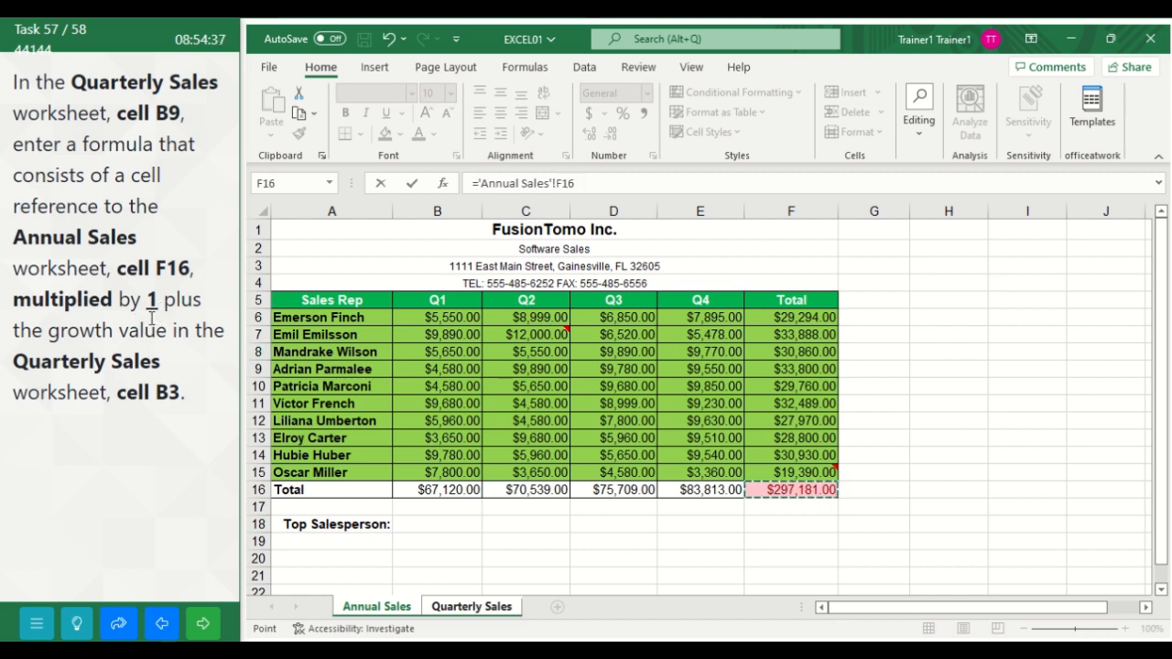
pyautogui.write('*')
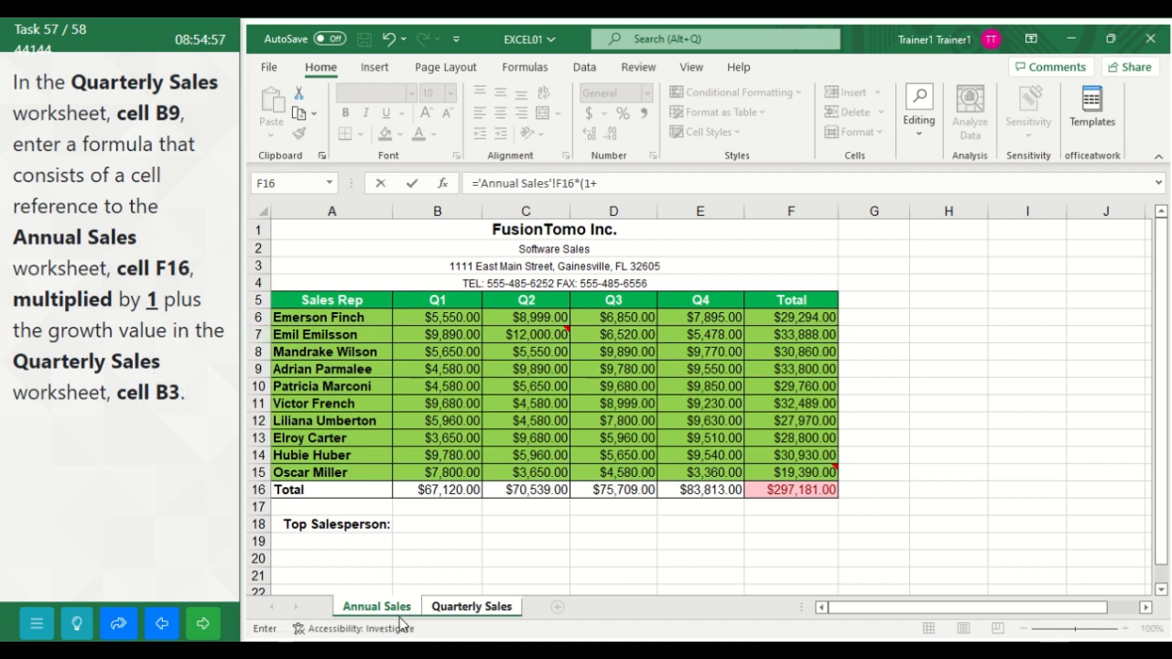
pyautogui.click(462, 608)
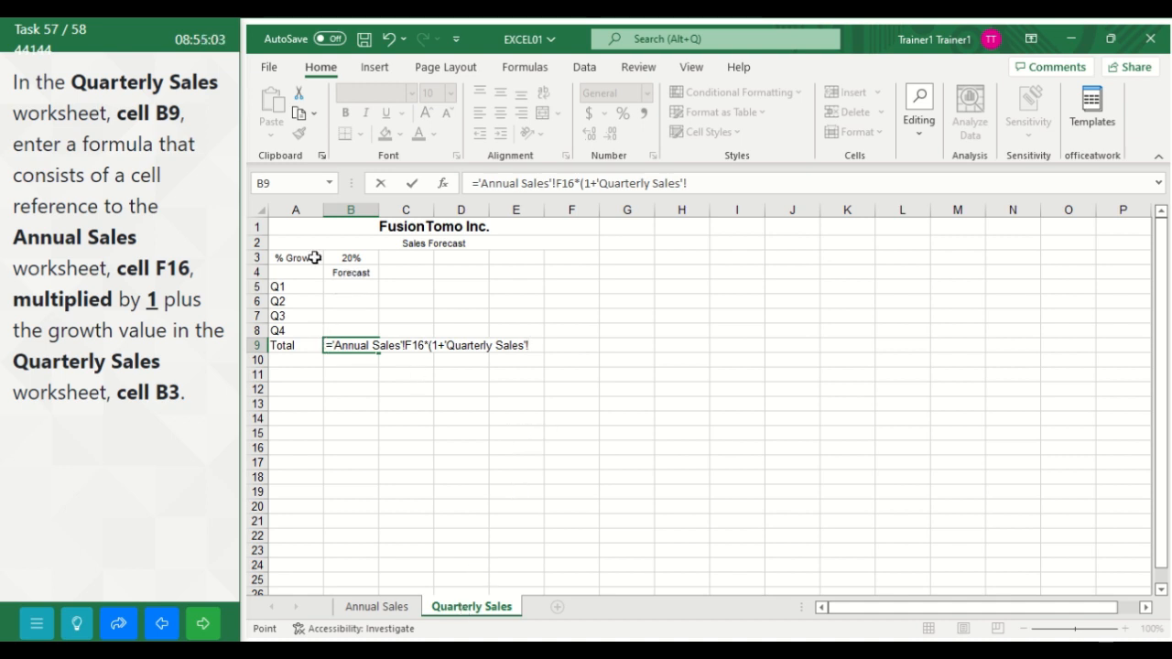
pyautogui.click(354, 259)
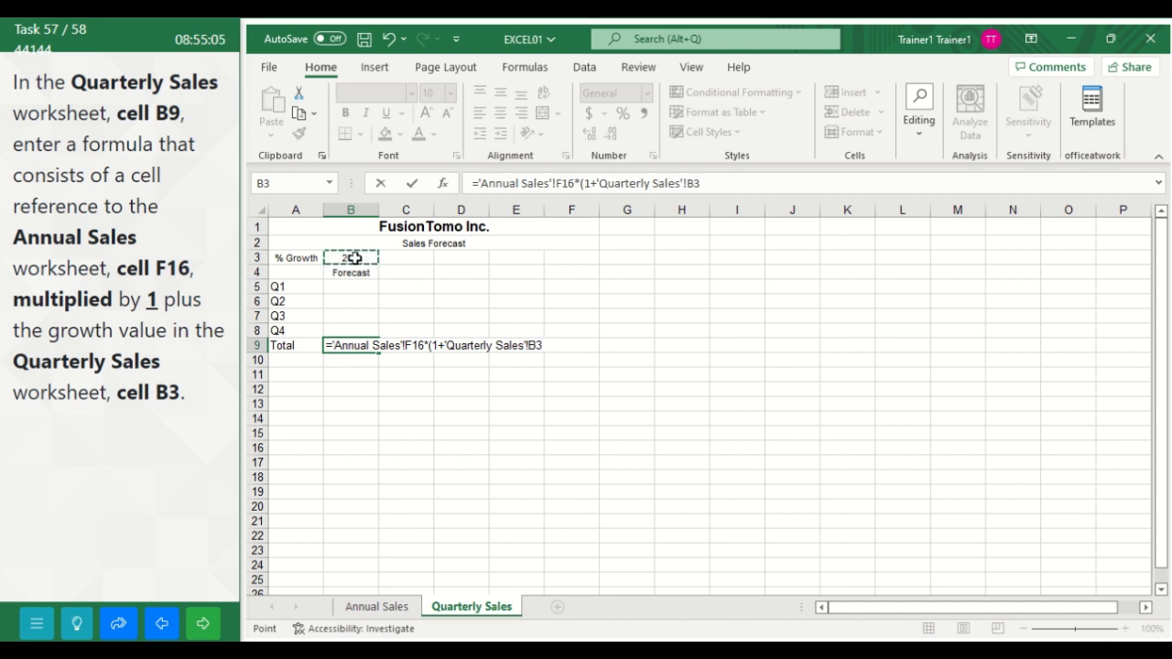
pyautogui.write(')')
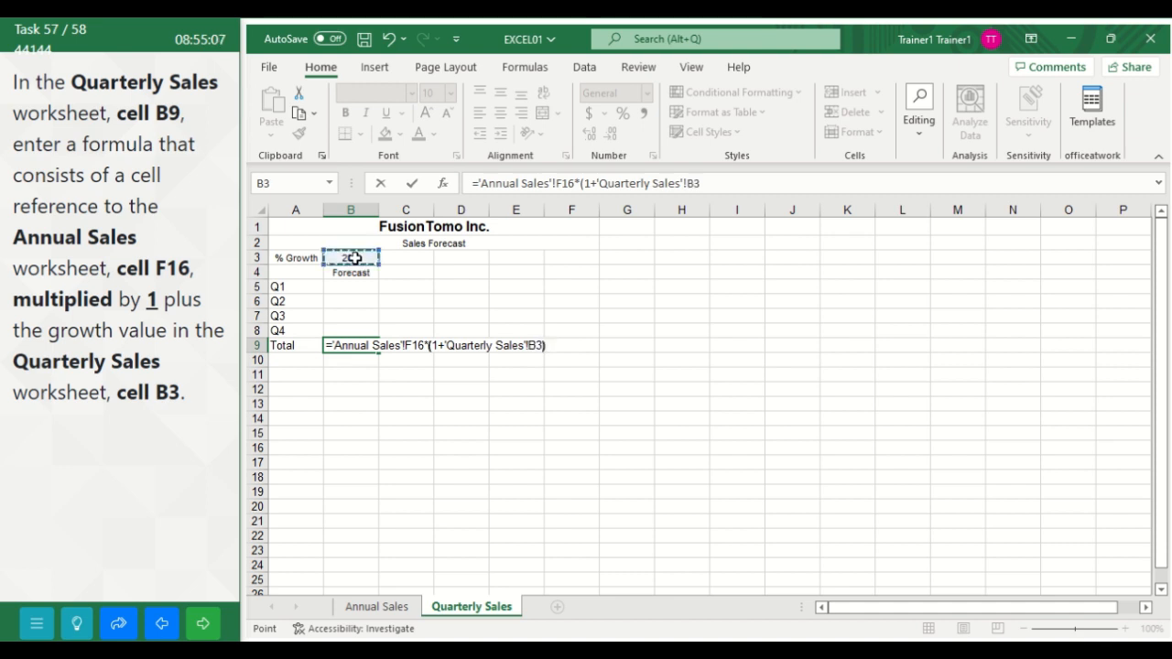
pyautogui.press('Return')
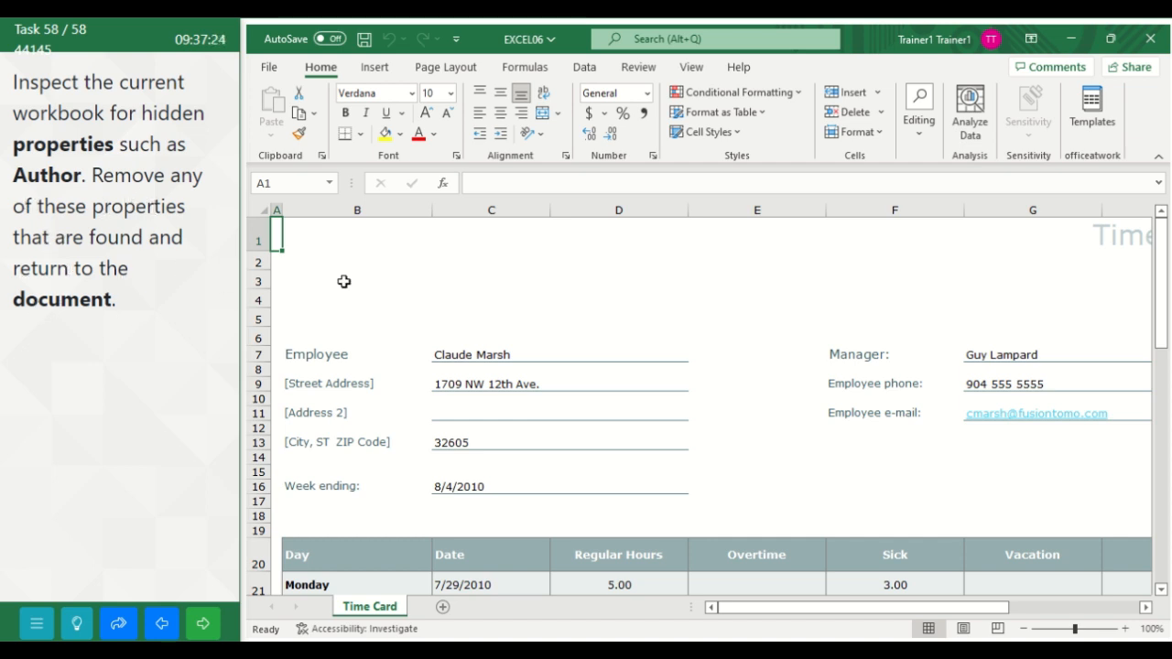
# Step: Run the Document Inspector on the EXCEL06 workbook with the preselected content types
pyautogui.click(269, 65)
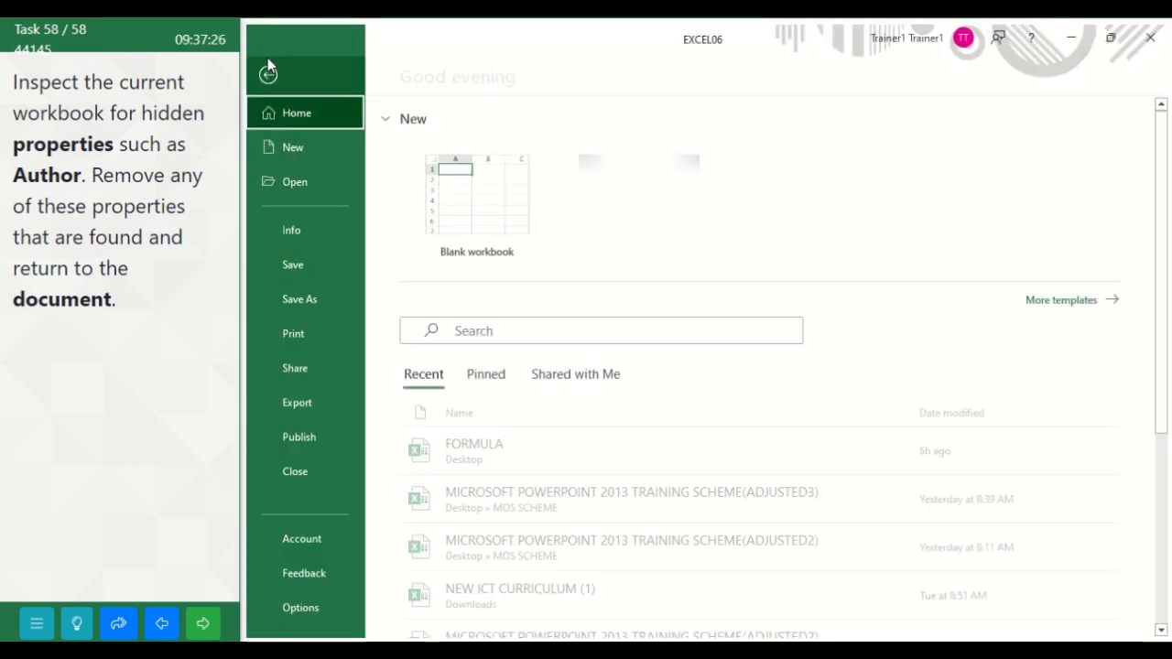
pyautogui.click(313, 235)
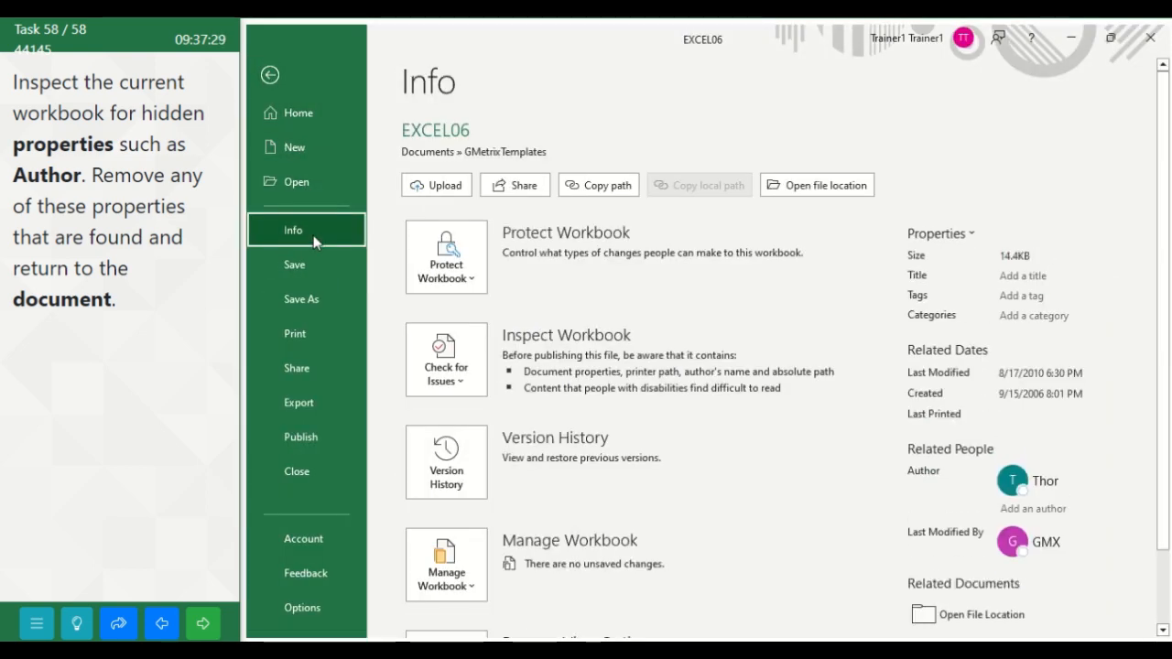
pyautogui.click(444, 351)
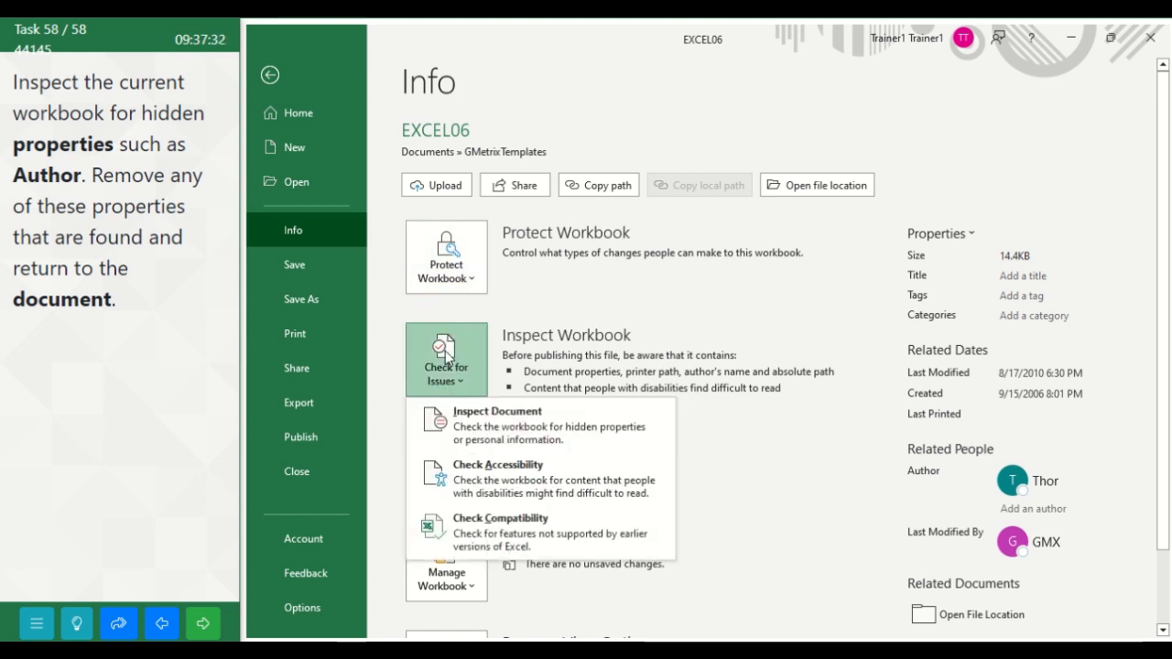
pyautogui.click(481, 427)
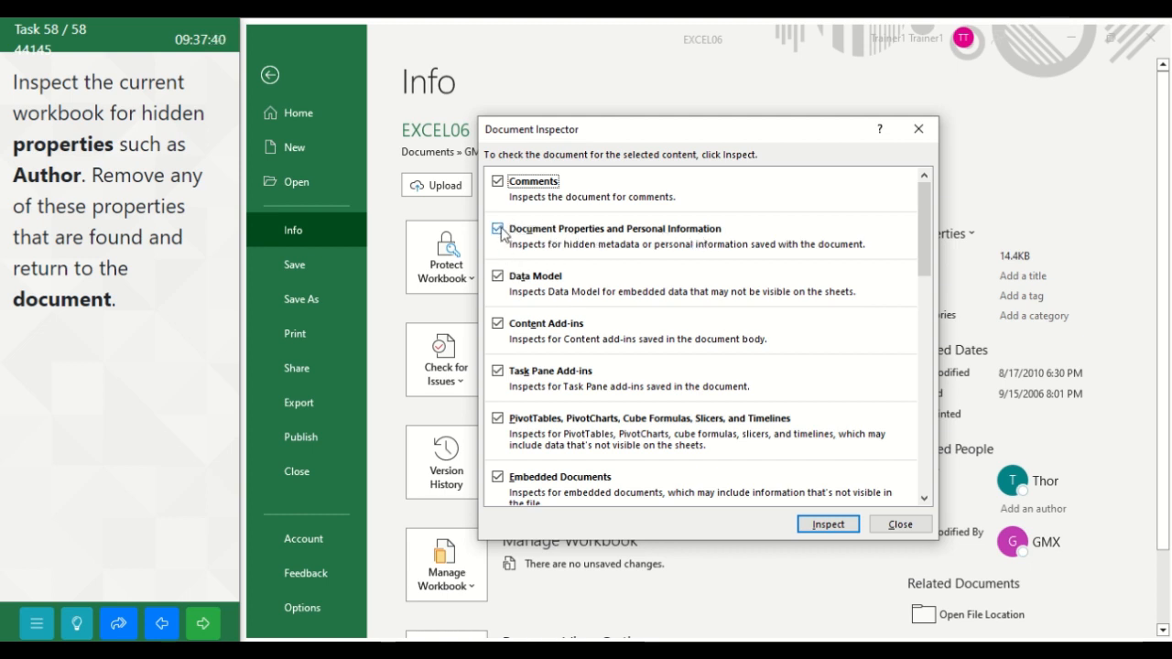
pyautogui.click(827, 526)
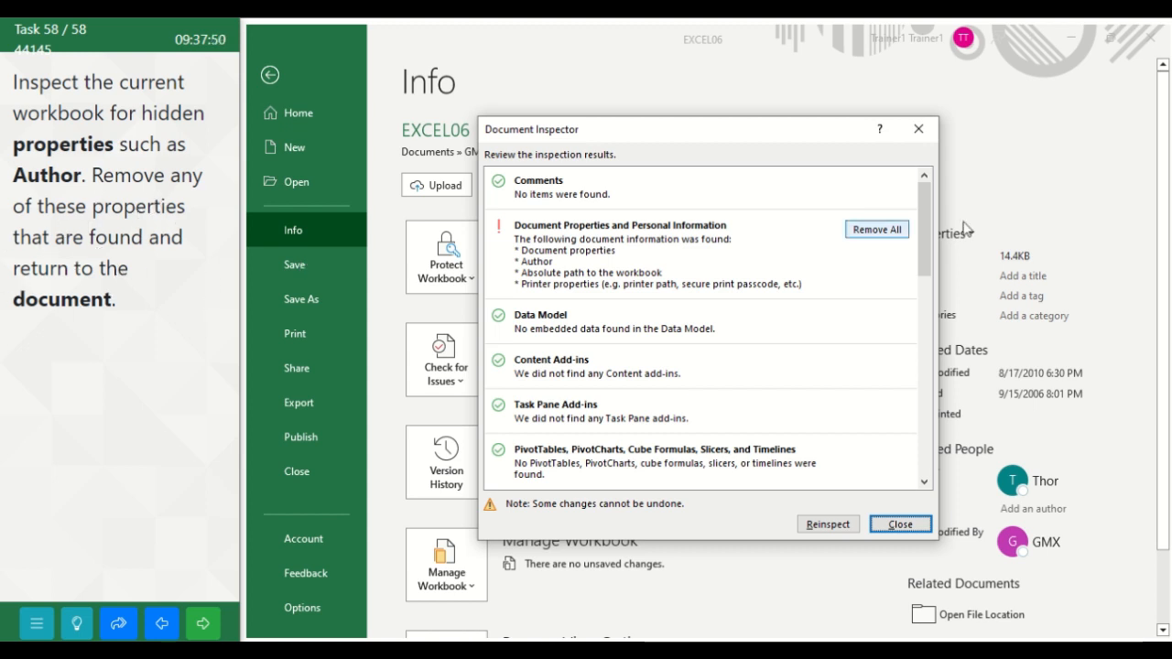
# Step: Remove all document properties and personal information, return to the worksheet and submit the task
pyautogui.click(879, 230)
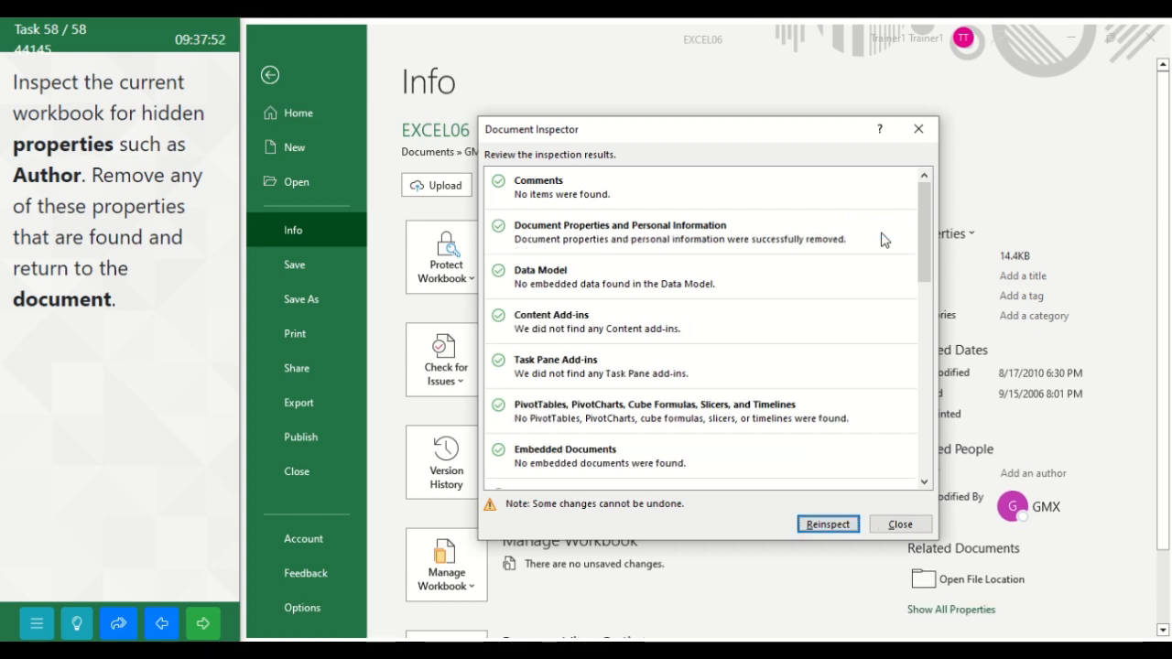
pyautogui.click(898, 524)
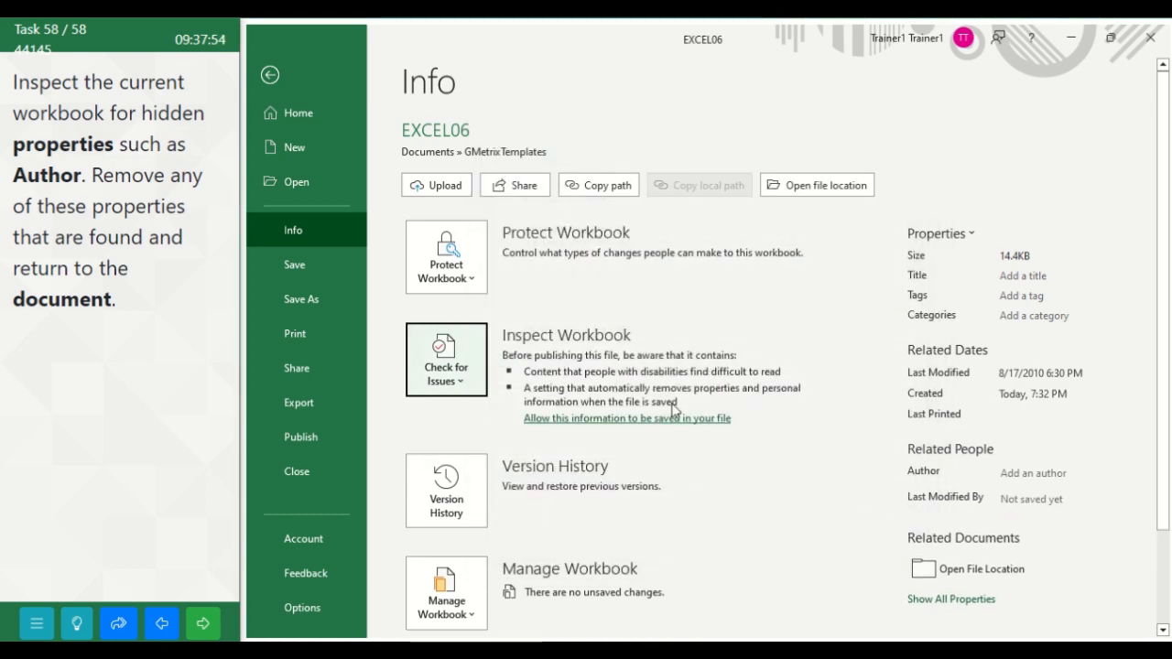
pyautogui.click(290, 82)
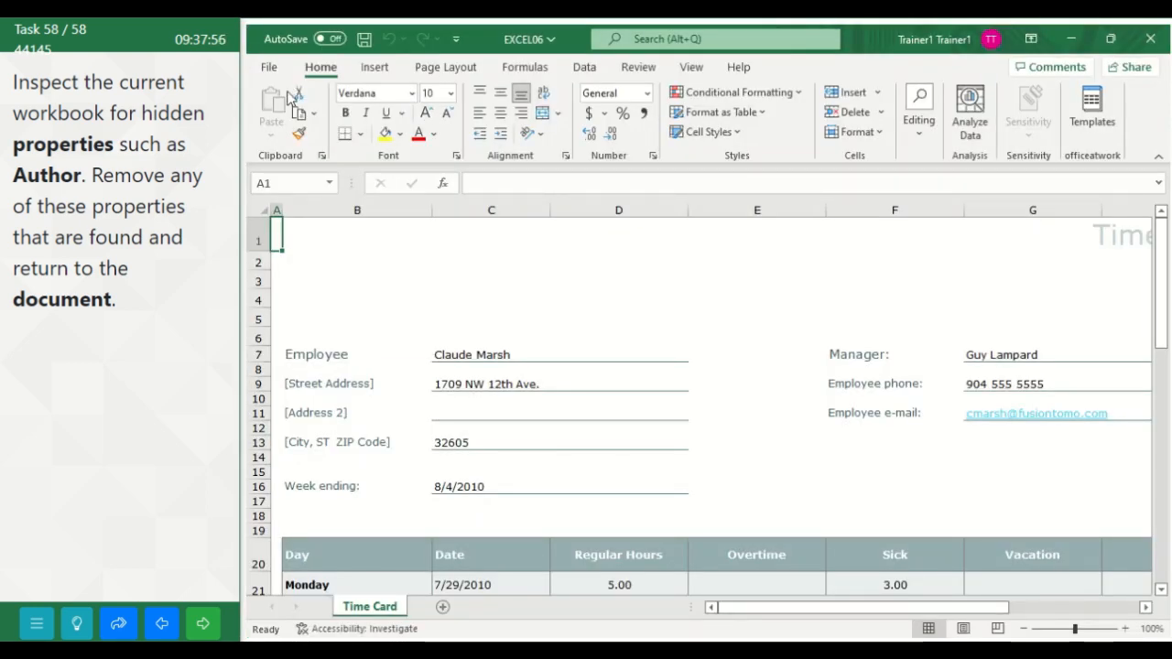
pyautogui.click(205, 630)
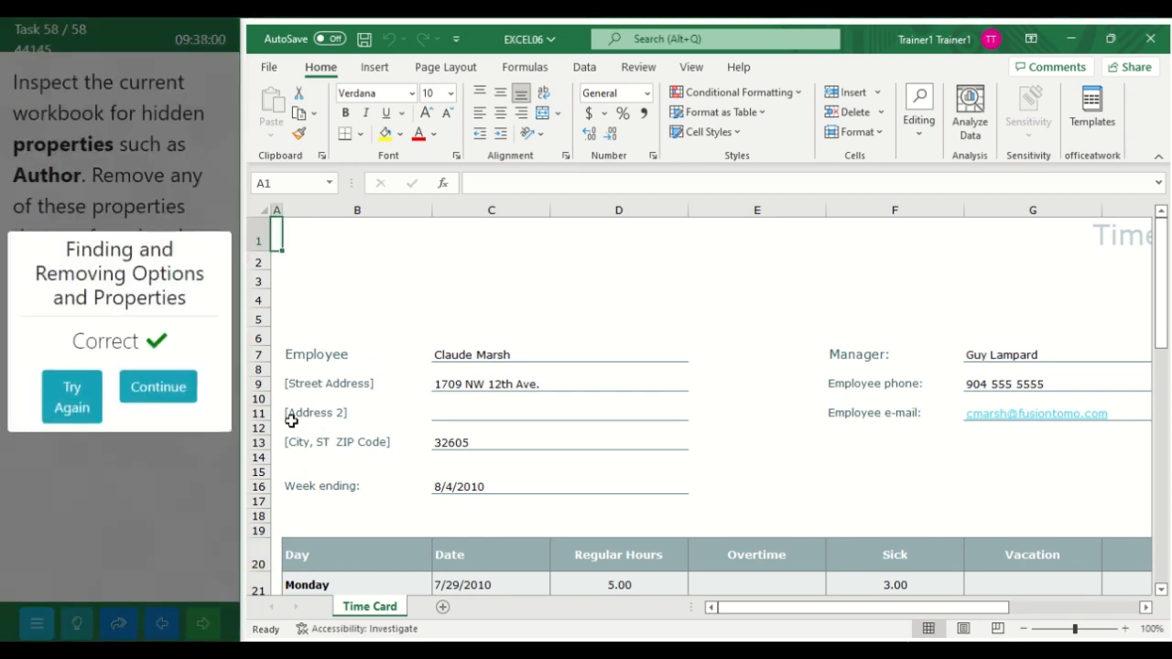